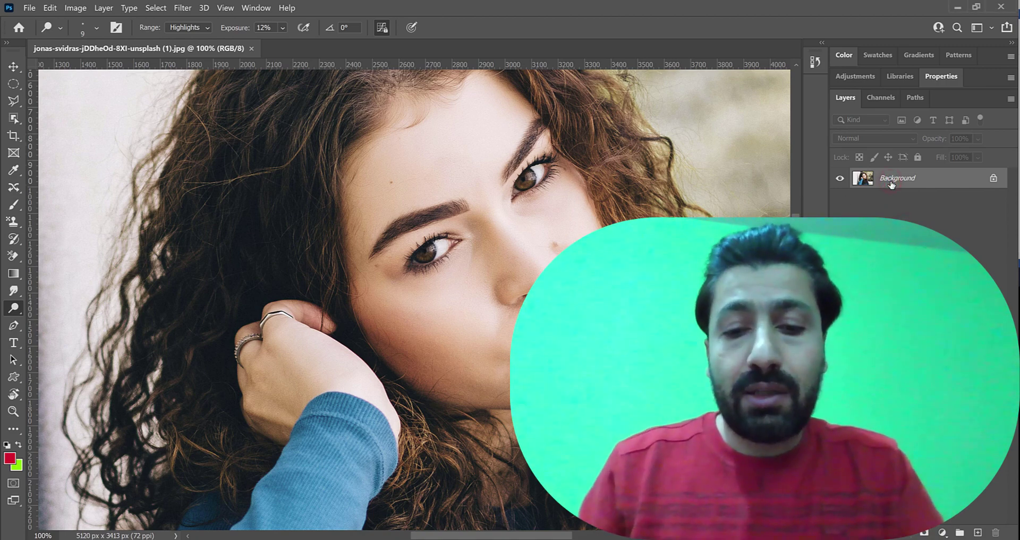
# Duplicate the Background layer and select the Dodge tool for retouching the eyes.
pyautogui.hotkey('ctrl', 'j')
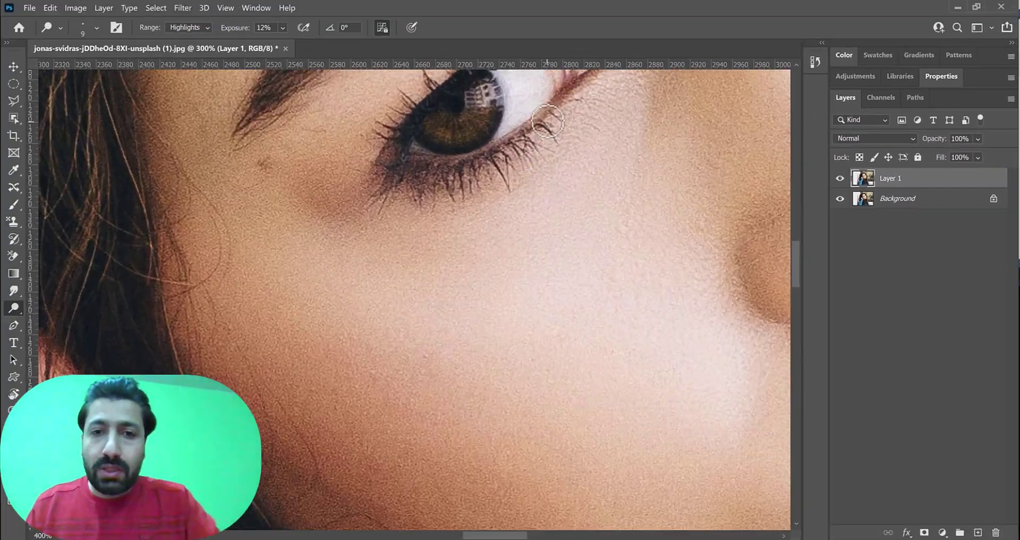
pyautogui.moveTo(478, 141); pyautogui.dragTo(335, 267)
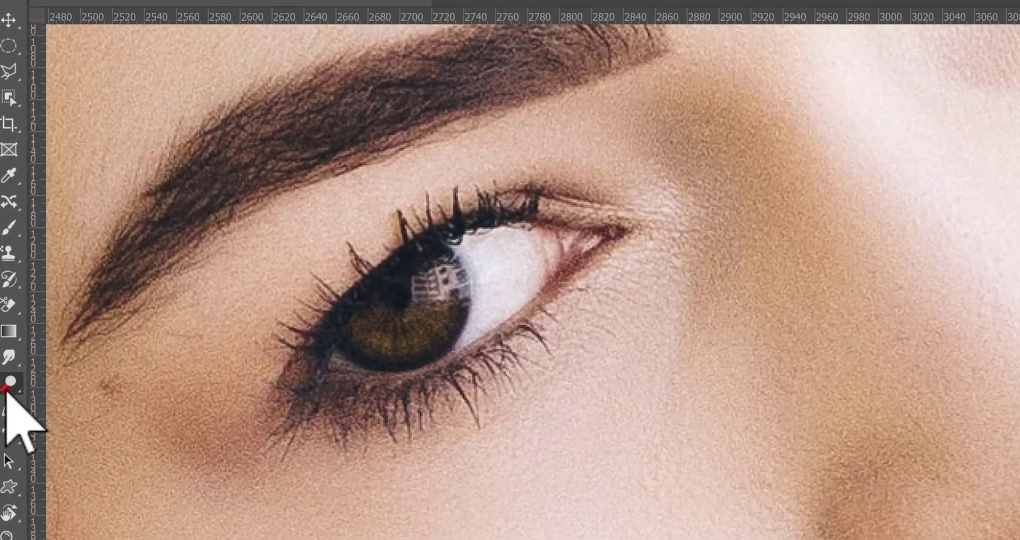
pyautogui.rightClick(13, 309)
pyautogui.click(64, 382)
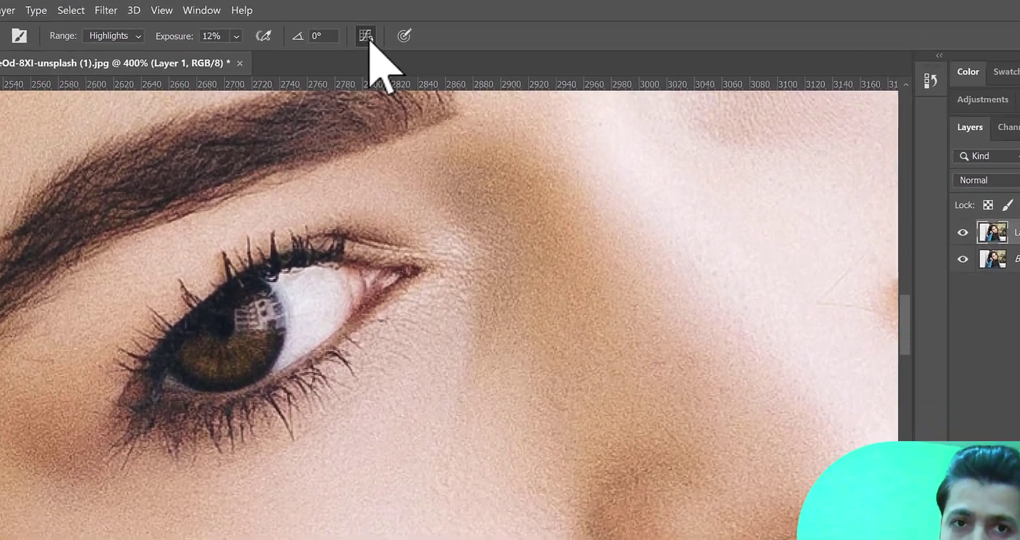
# Turn off Protect Tones for the Dodge tool and set its exposure to 20%.
pyautogui.click(366, 36)
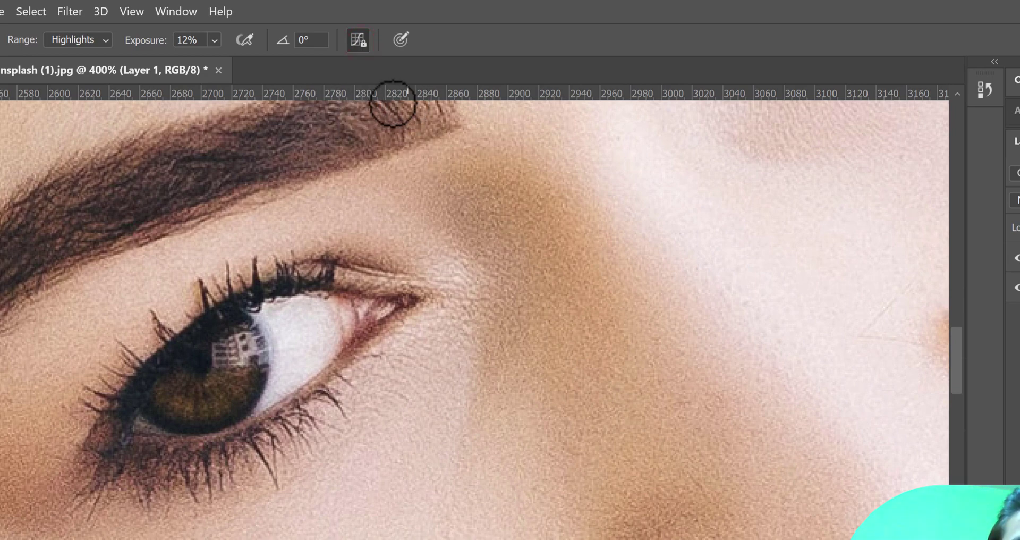
pyautogui.click(358, 40)
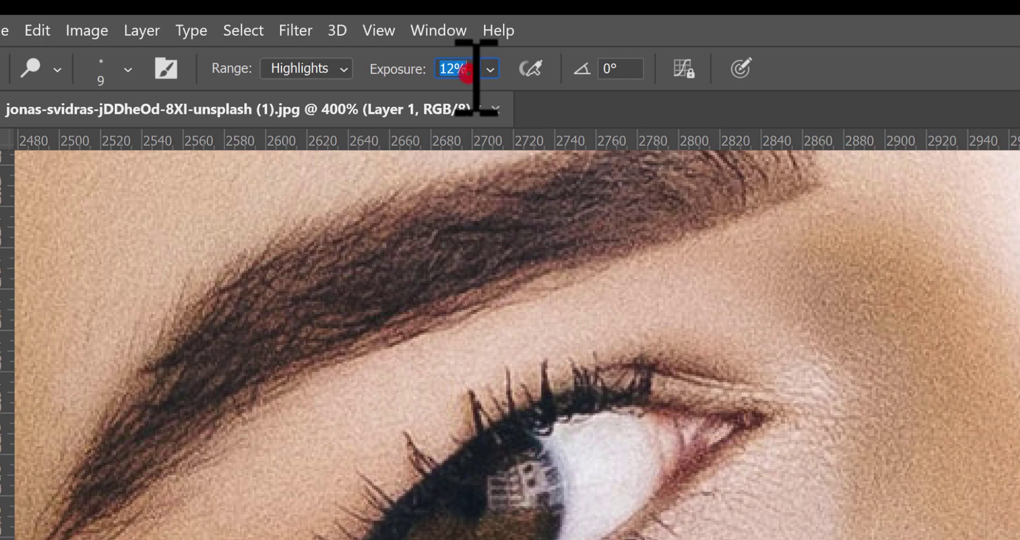
pyautogui.write('20')
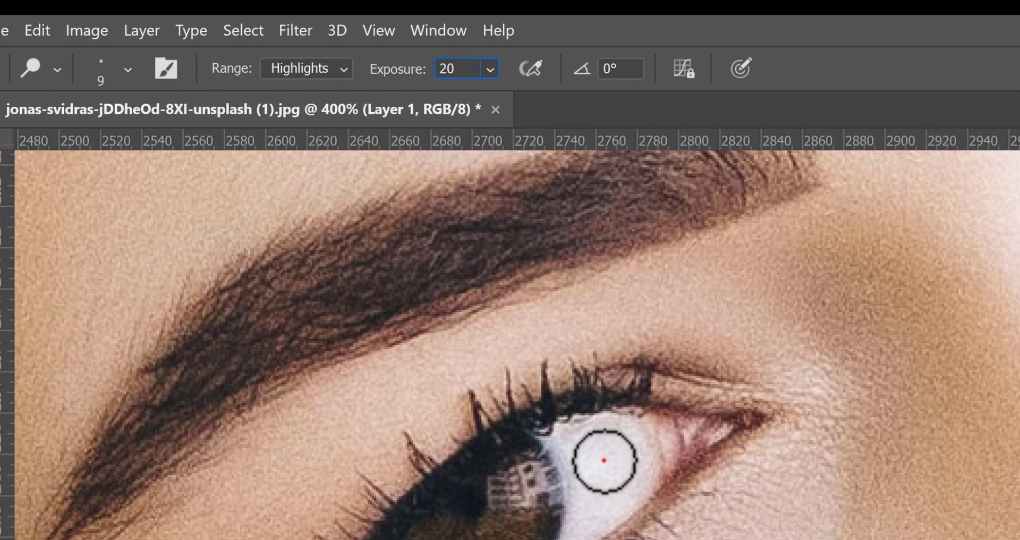
# Enlarge the Dodge brush to 40 px and brighten the white and the iris reflection of the left eye in the photo.
pyautogui.press(']')
pyautogui.press(']')
pyautogui.press(']')
pyautogui.press(']')
pyautogui.press(']')
pyautogui.press(']')
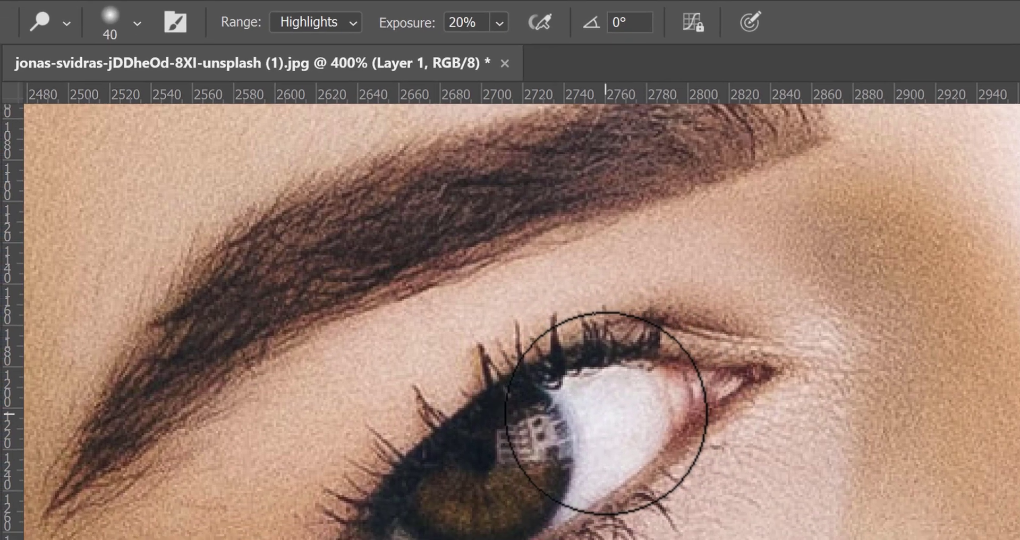
pyautogui.moveTo(606, 402)
pyautogui.mouseDown()
pyautogui.moveTo(650, 398)
pyautogui.moveTo(610, 452)
pyautogui.moveTo(673, 400)
pyautogui.mouseUp()
pyautogui.moveTo(651, 266)
pyautogui.mouseDown()
pyautogui.moveTo(630, 290)
pyautogui.moveTo(626, 321)
pyautogui.moveTo(655, 257)
pyautogui.moveTo(657, 312)
pyautogui.moveTo(574, 364)
pyautogui.moveTo(611, 333)
pyautogui.moveTo(645, 294)
pyautogui.mouseUp()
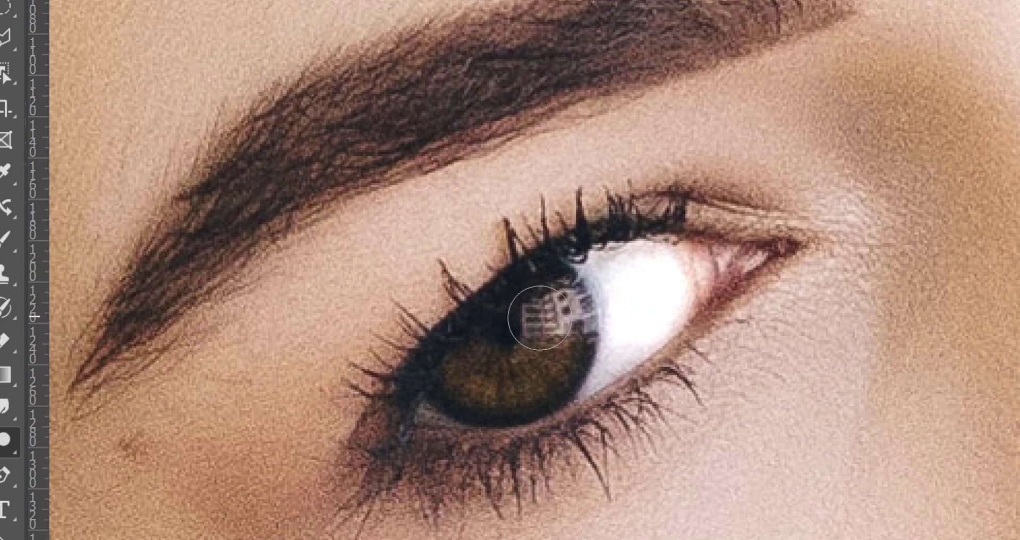
pyautogui.moveTo(567, 304)
pyautogui.mouseDown()
pyautogui.moveTo(542, 315)
pyautogui.moveTo(578, 315)
pyautogui.mouseUp()
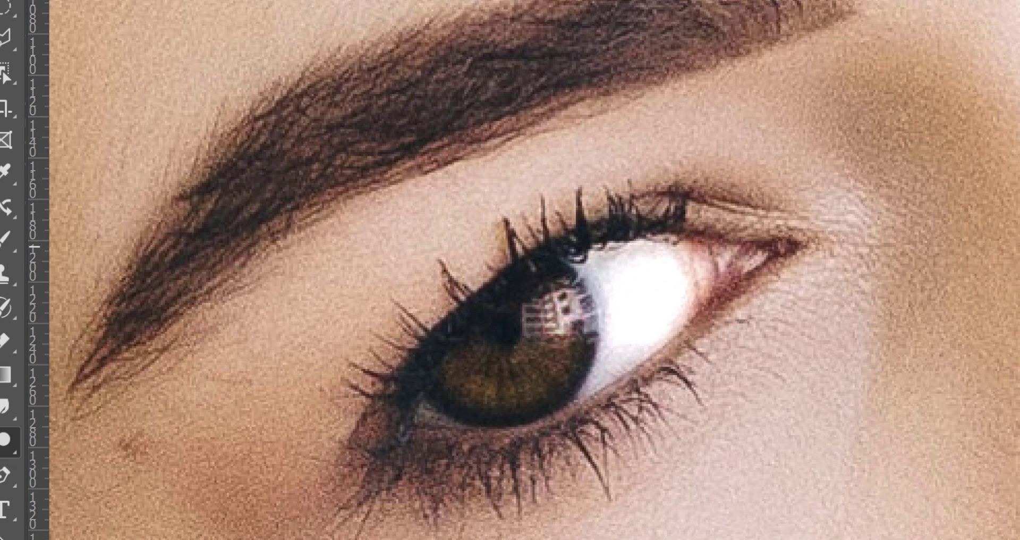
pyautogui.moveTo(659, 310)
pyautogui.mouseDown()
pyautogui.moveTo(565, 371)
pyautogui.moveTo(526, 233)
pyautogui.moveTo(574, 377)
pyautogui.mouseUp()
# Brighten the white, iris and inner corner of the right eye in the photo with the Dodge tool.
pyautogui.moveTo(592, 292)
pyautogui.mouseDown()
pyautogui.moveTo(616, 287)
pyautogui.moveTo(623, 321)
pyautogui.moveTo(606, 354)
pyautogui.moveTo(626, 301)
pyautogui.moveTo(645, 292)
pyautogui.moveTo(614, 345)
pyautogui.mouseUp()
pyautogui.click(423, 470)
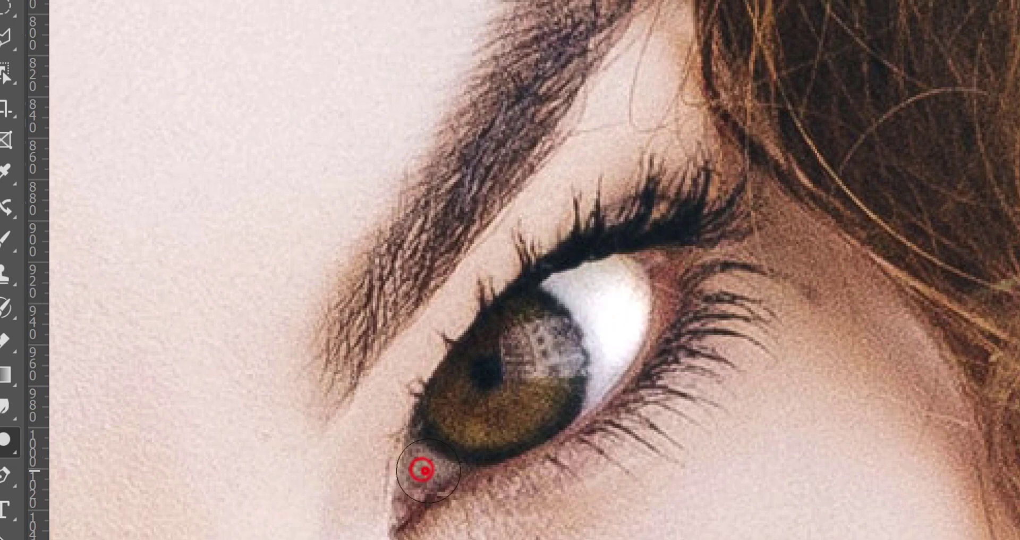
pyautogui.click(551, 352)
pyautogui.moveTo(579, 342)
pyautogui.mouseDown()
pyautogui.moveTo(535, 346)
pyautogui.moveTo(580, 342)
pyautogui.moveTo(620, 319)
pyautogui.moveTo(623, 295)
pyautogui.moveTo(588, 290)
pyautogui.mouseUp()
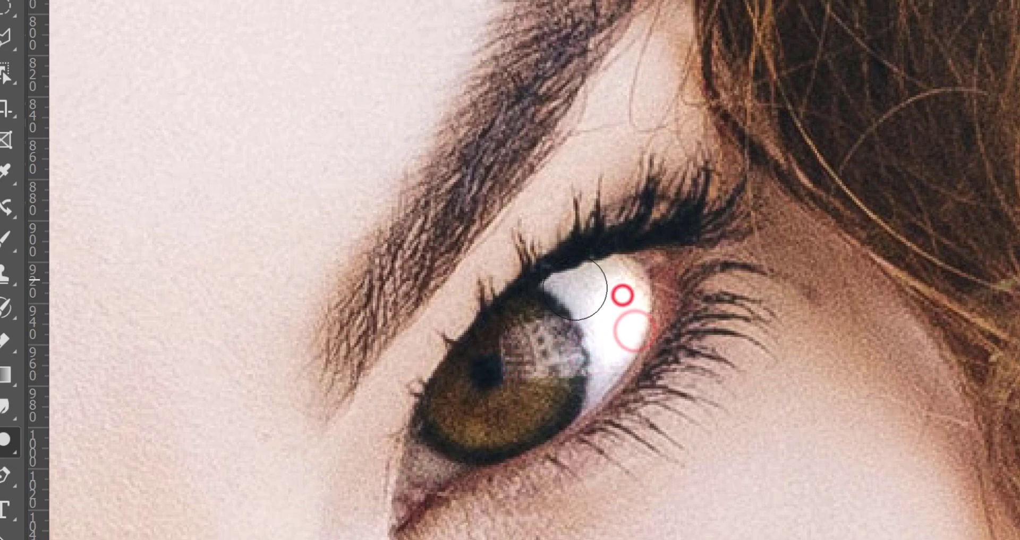
pyautogui.click(588, 277)
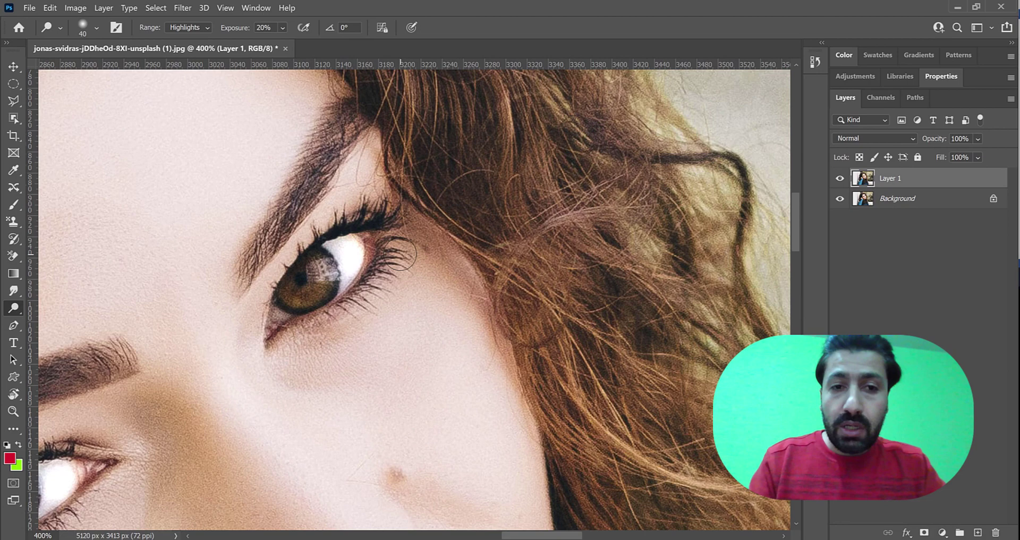
# Compare the dodged eyes with the original by toggling the visibility of Layer 1.
pyautogui.hotkey('ctrl', '-')
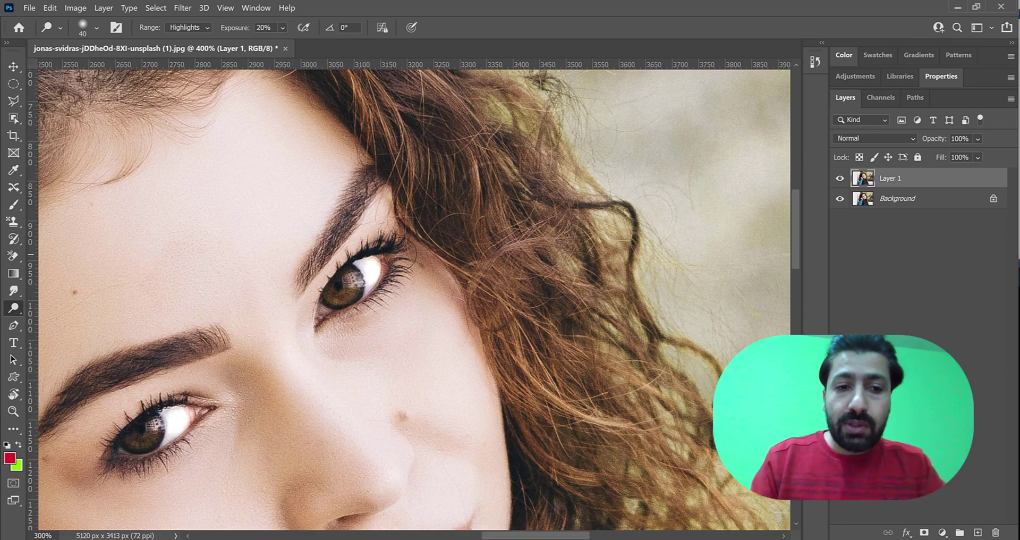
pyautogui.moveTo(272, 312)
pyautogui.mouseDown()
pyautogui.moveTo(305, 260)
pyautogui.moveTo(307, 227)
pyautogui.mouseUp()
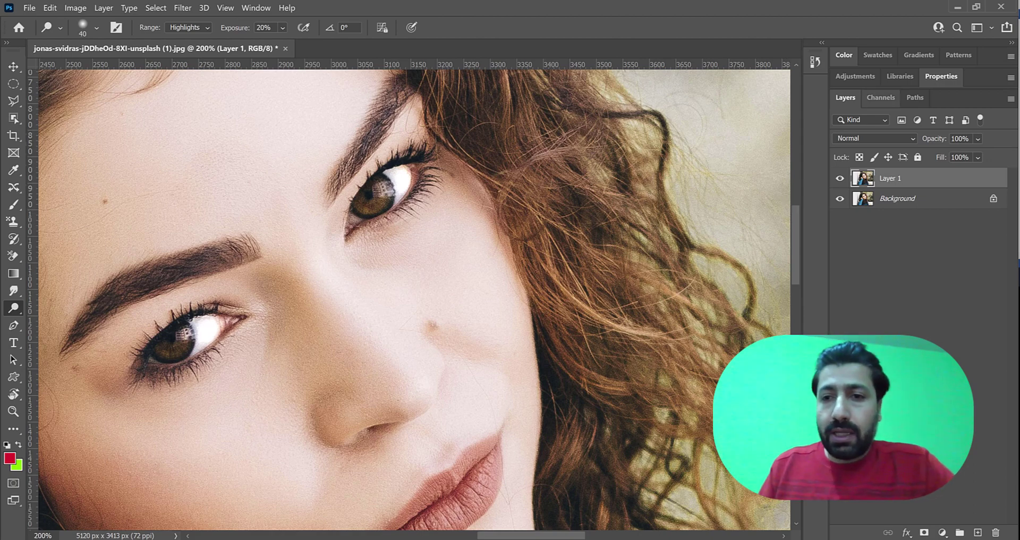
pyautogui.click(840, 179)
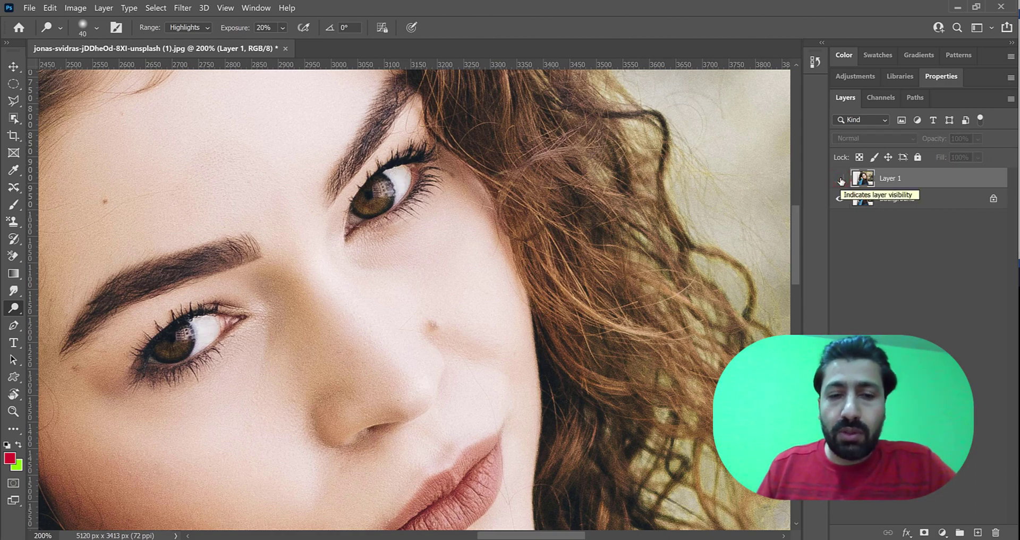
pyautogui.click(840, 179)
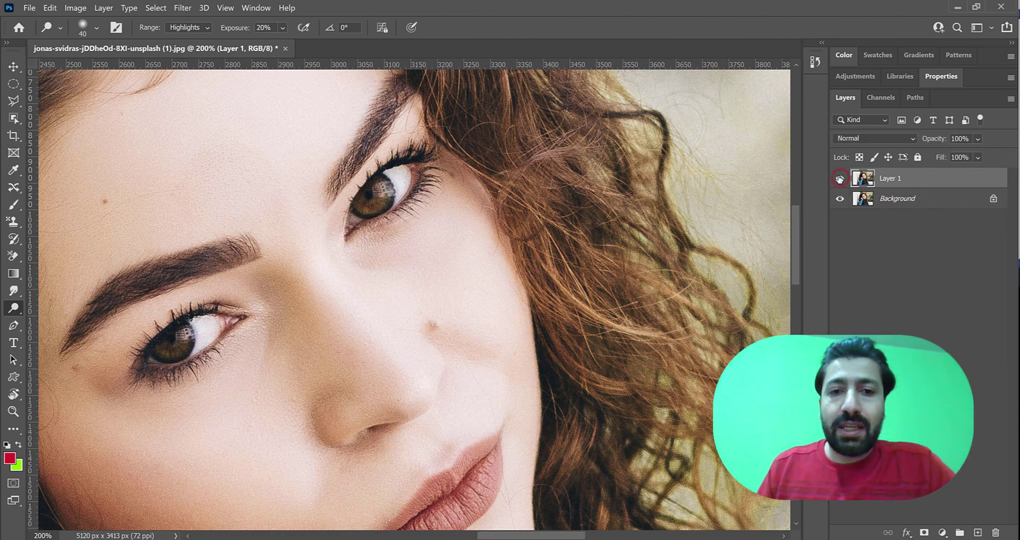
pyautogui.click(841, 179)
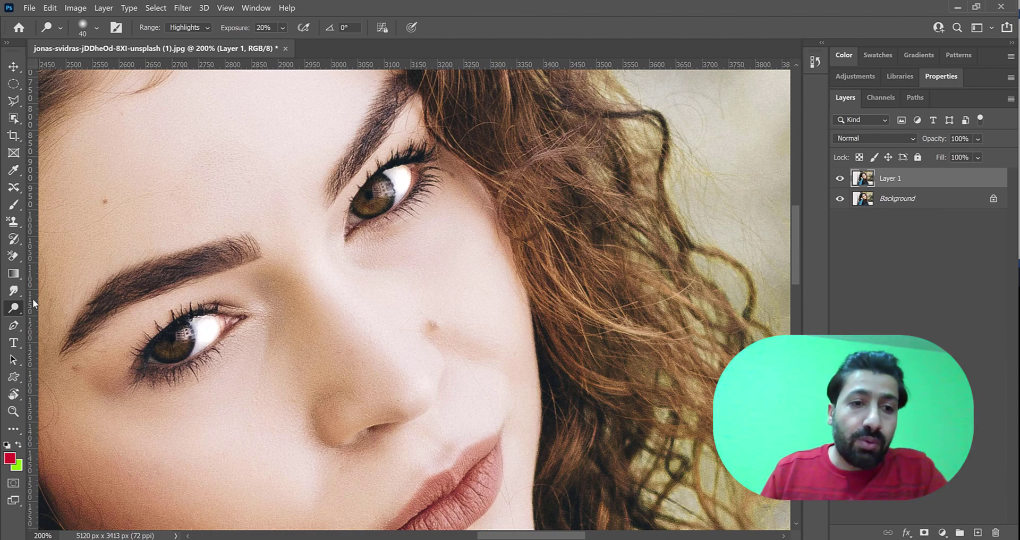
# Switch to the Burn tool and darken the middle of the left eyebrow with a 60 px brush.
pyautogui.rightClick(19, 307)
pyautogui.click(35, 315)
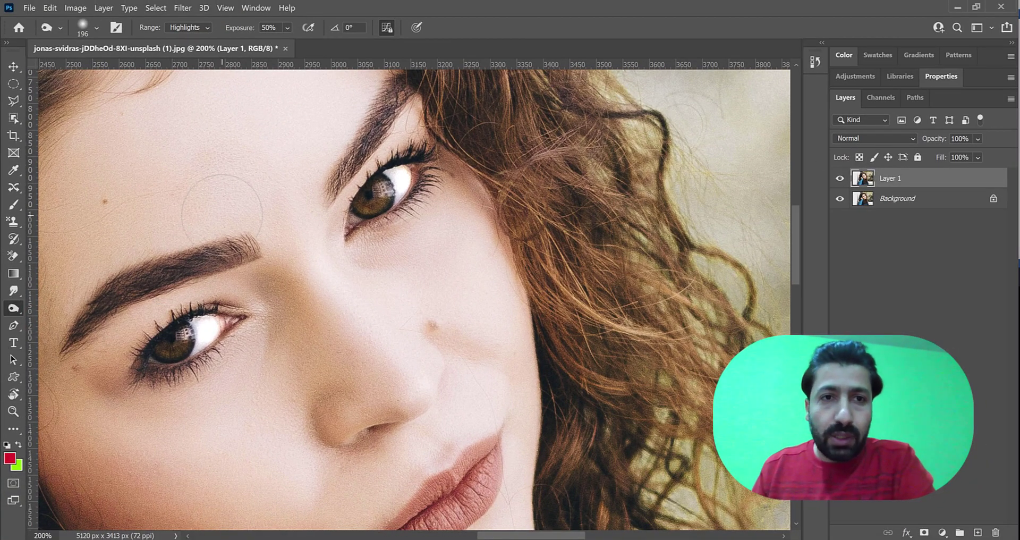
pyautogui.rightClick(17, 315)
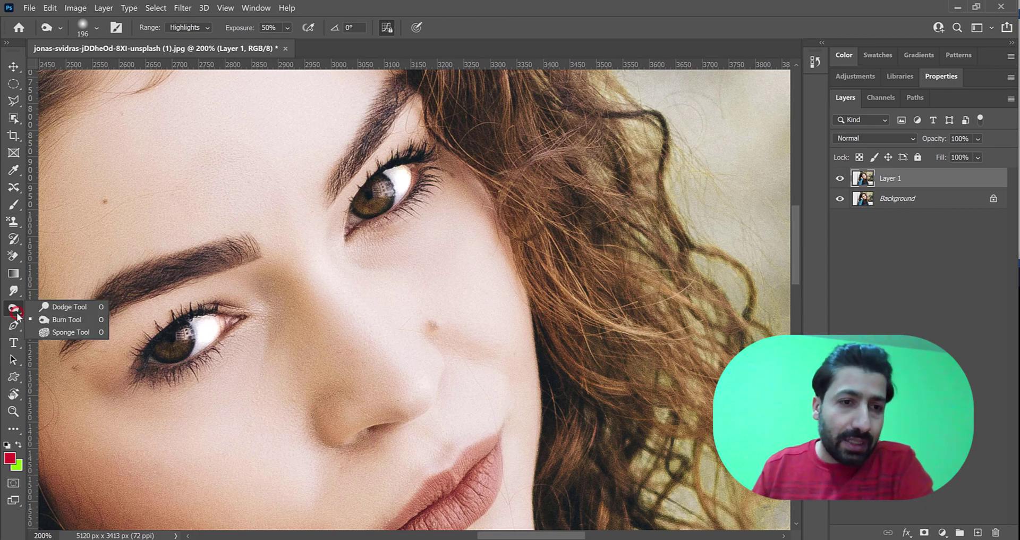
pyautogui.click(50, 318)
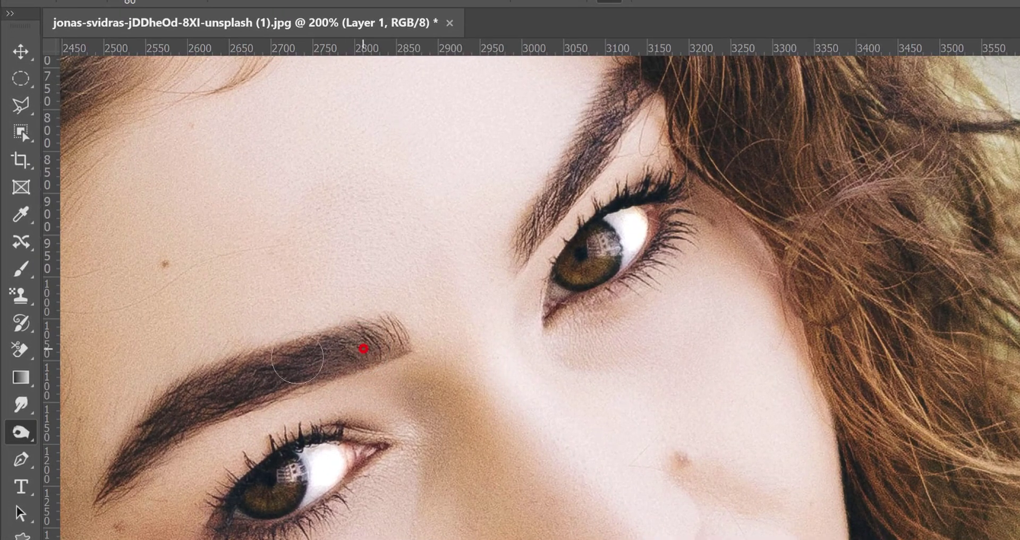
pyautogui.moveTo(297, 357)
pyautogui.mouseDown()
pyautogui.moveTo(378, 349)
pyautogui.moveTo(282, 366)
pyautogui.moveTo(306, 361)
pyautogui.mouseUp()
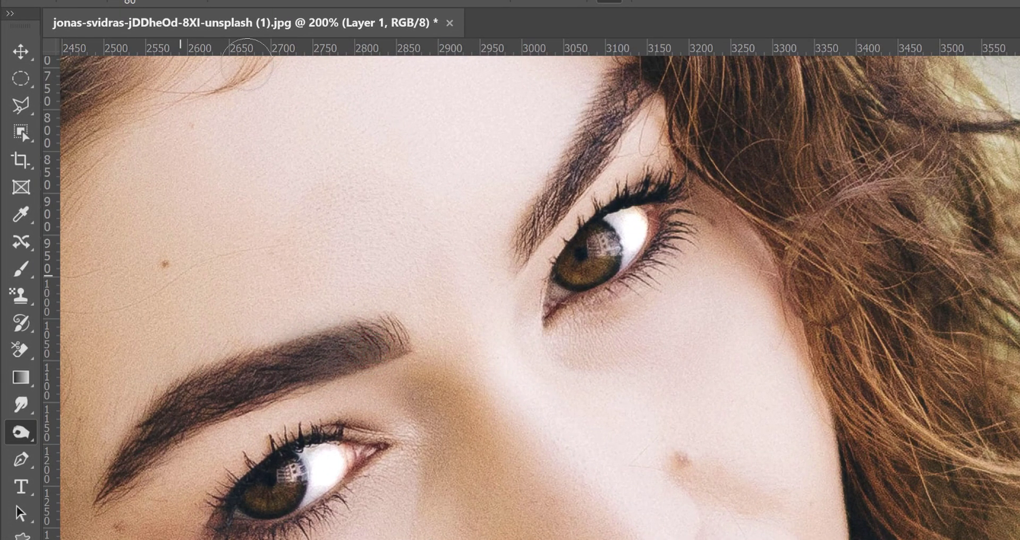
# Set the Burn tool's range to Midtones and darken both eyebrows along their length.
pyautogui.click(300, 3)
pyautogui.click(295, 23)
pyautogui.moveTo(348, 365)
pyautogui.mouseDown()
pyautogui.moveTo(260, 380)
pyautogui.moveTo(194, 409)
pyautogui.moveTo(115, 470)
pyautogui.mouseUp()
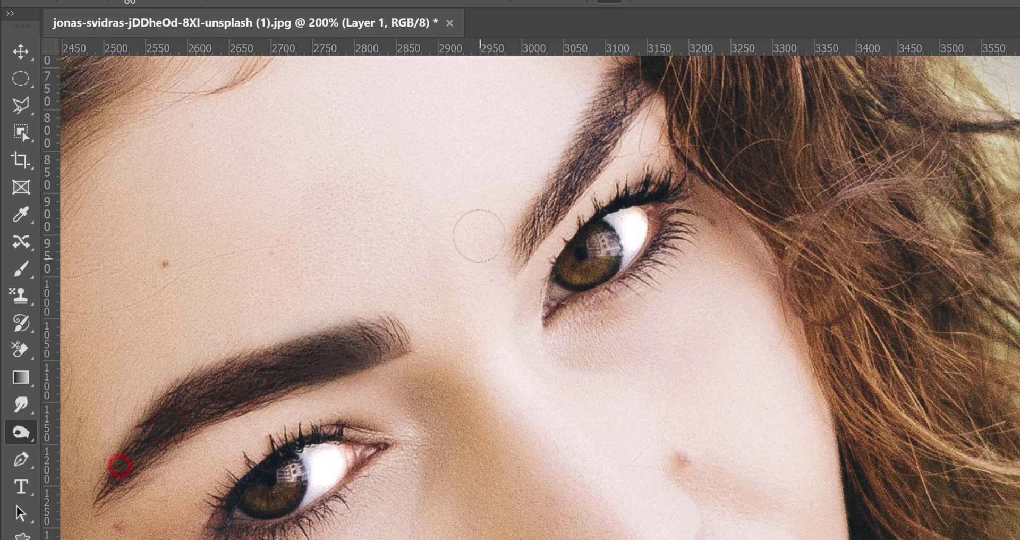
pyautogui.moveTo(556, 207)
pyautogui.mouseDown()
pyautogui.moveTo(451, 308)
pyautogui.moveTo(498, 262)
pyautogui.moveTo(513, 228)
pyautogui.moveTo(484, 244)
pyautogui.moveTo(518, 210)
pyautogui.mouseUp()
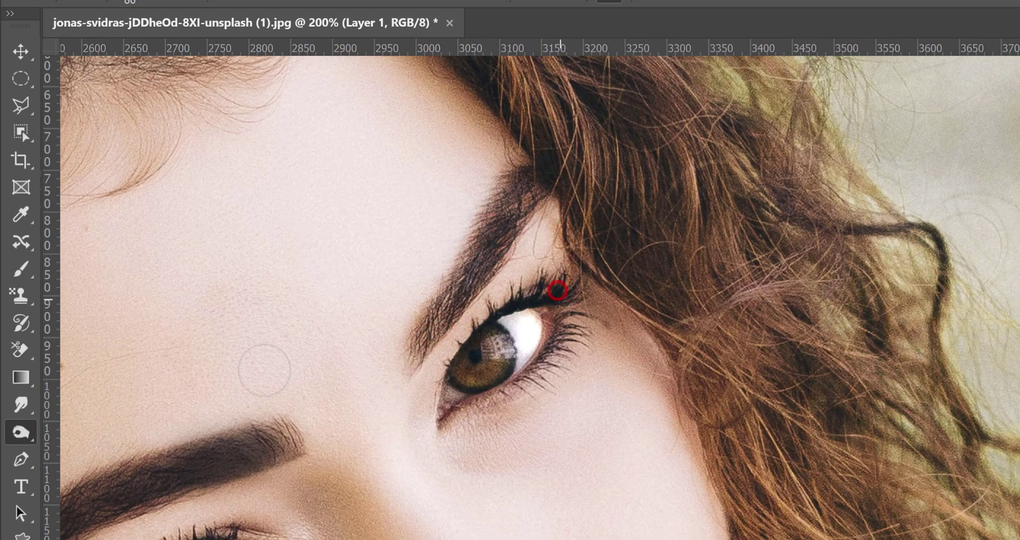
# Darken the eyelashes and lash lines around the eyes with the Burn tool.
pyautogui.moveTo(287, 323); pyautogui.dragTo(388, 212)
pyautogui.scroll(-5, 387, 212)
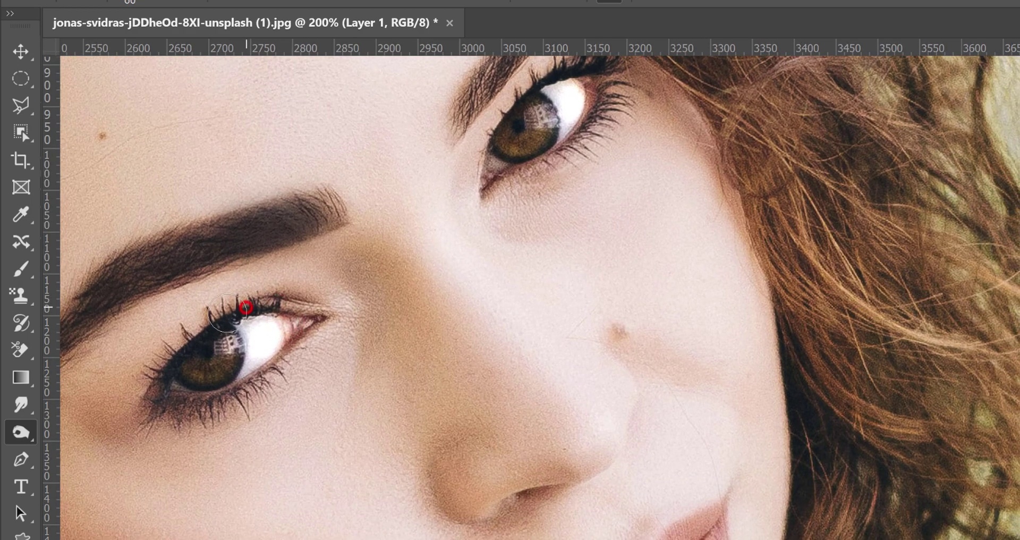
pyautogui.moveTo(226, 314)
pyautogui.mouseDown()
pyautogui.moveTo(159, 351)
pyautogui.moveTo(147, 373)
pyautogui.mouseUp()
pyautogui.moveTo(214, 412)
pyautogui.mouseDown()
pyautogui.moveTo(260, 414)
pyautogui.moveTo(273, 393)
pyautogui.mouseUp()
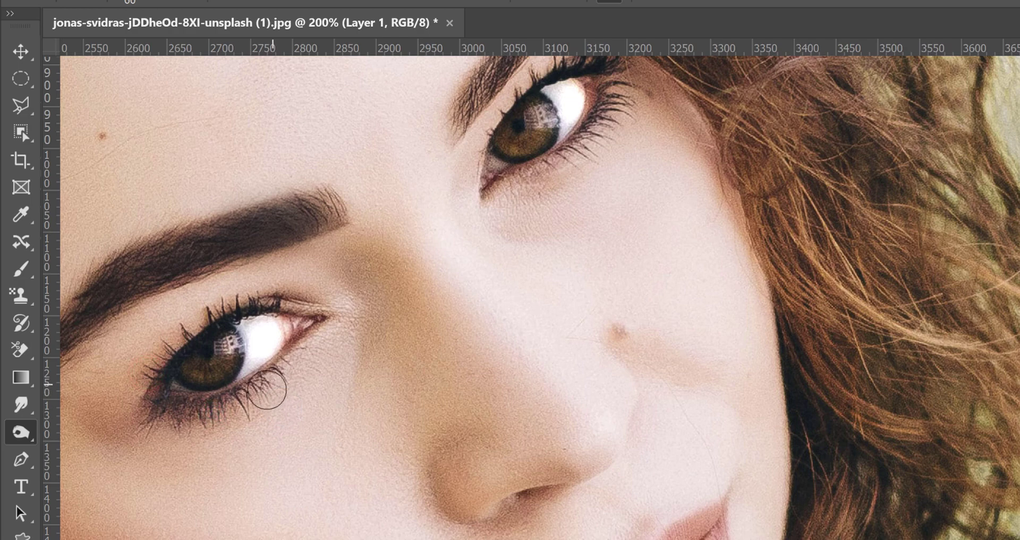
pyautogui.click(267, 389)
pyautogui.moveTo(191, 413); pyautogui.dragTo(118, 428)
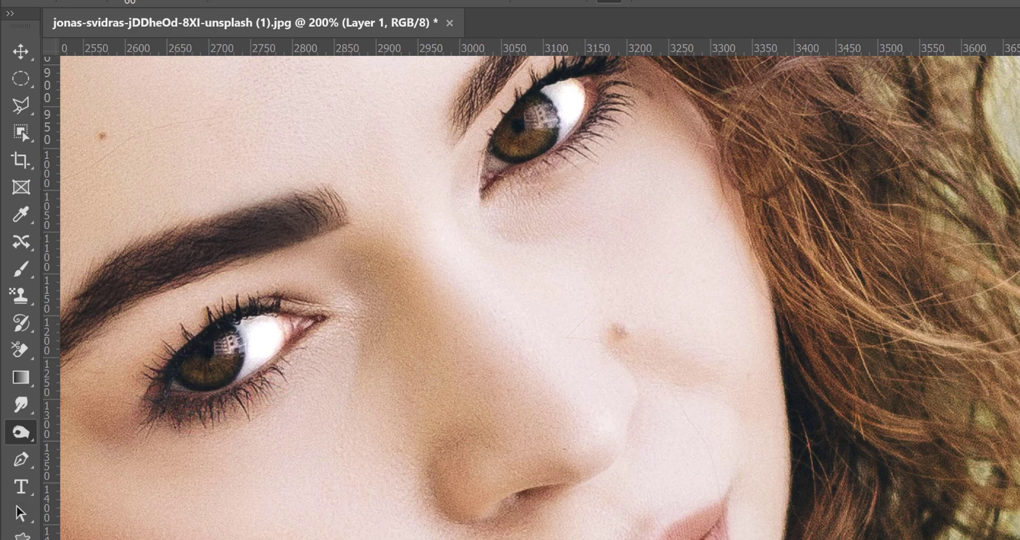
pyautogui.click(532, 163)
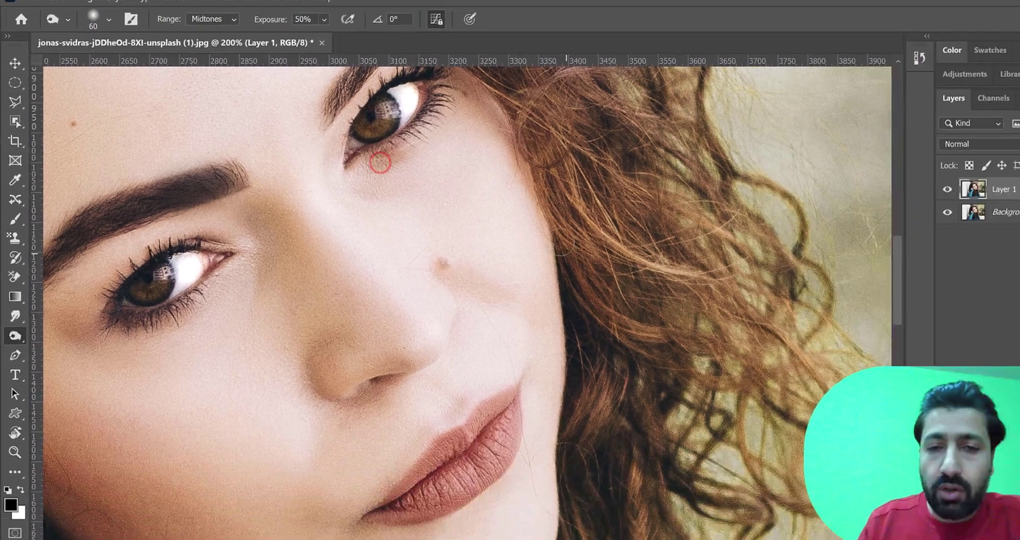
# Compare the burned eyebrows and lashes with the original photo by hiding and showing Layer 1.
pyautogui.hotkey('ctrl', '-')
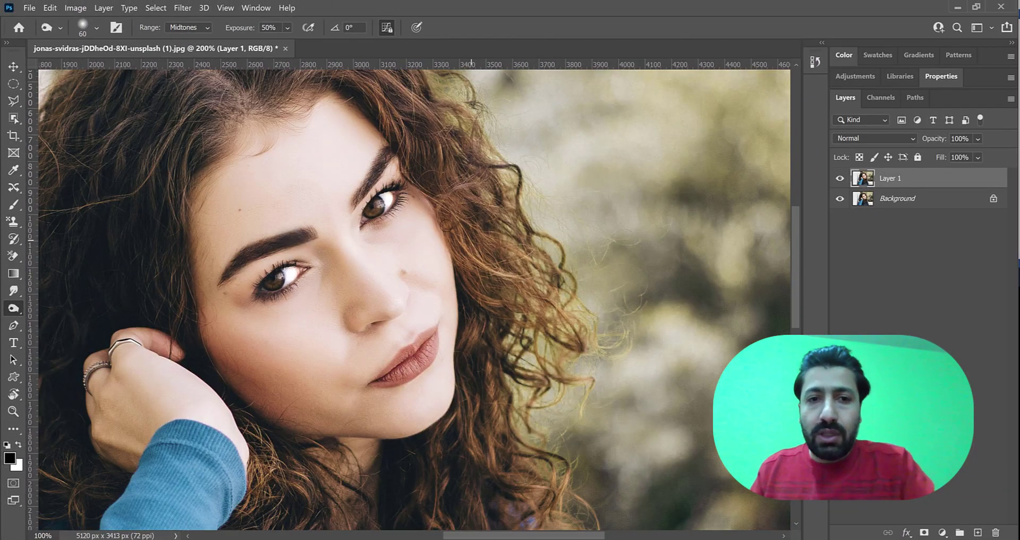
pyautogui.moveTo(374, 162); pyautogui.dragTo(357, 192)
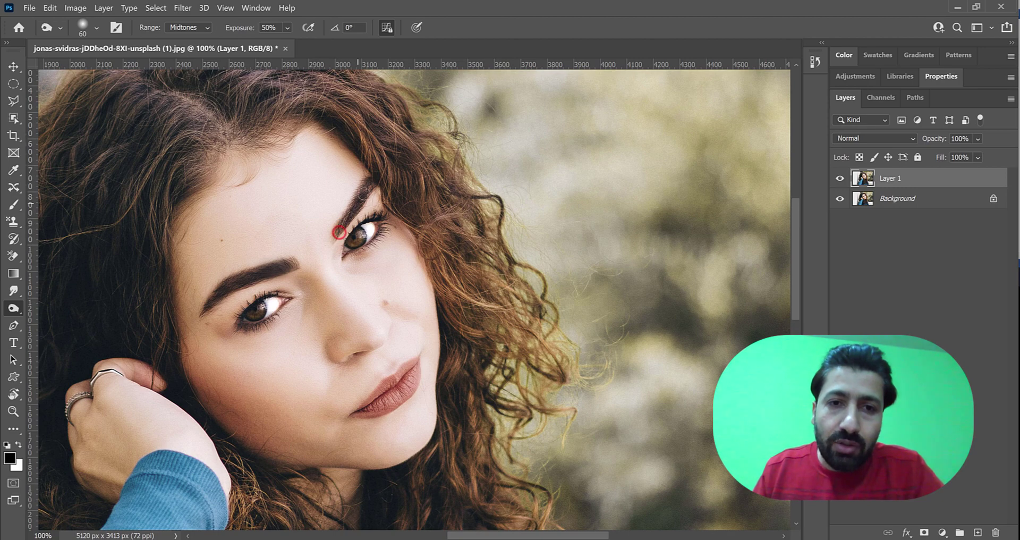
pyautogui.click(839, 181)
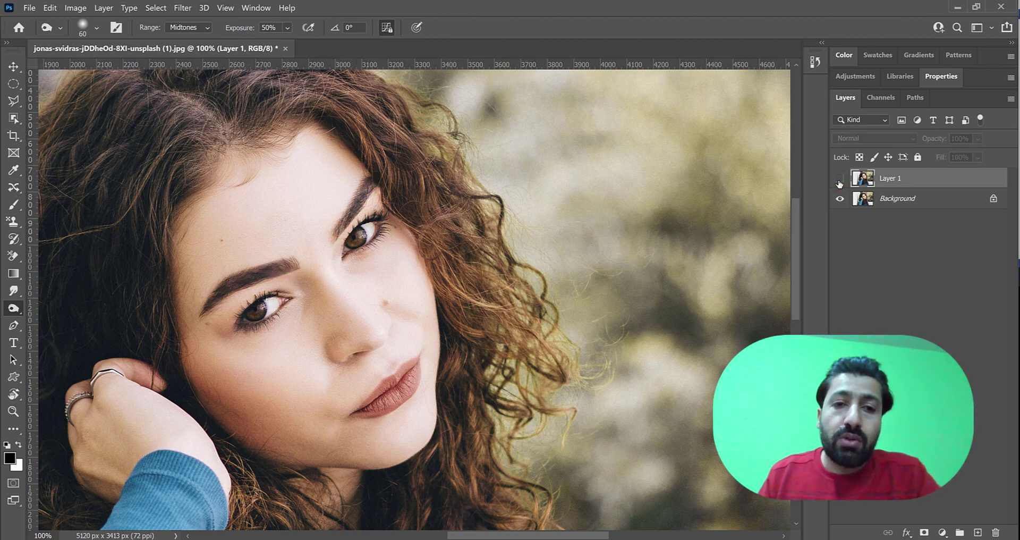
pyautogui.click(839, 181)
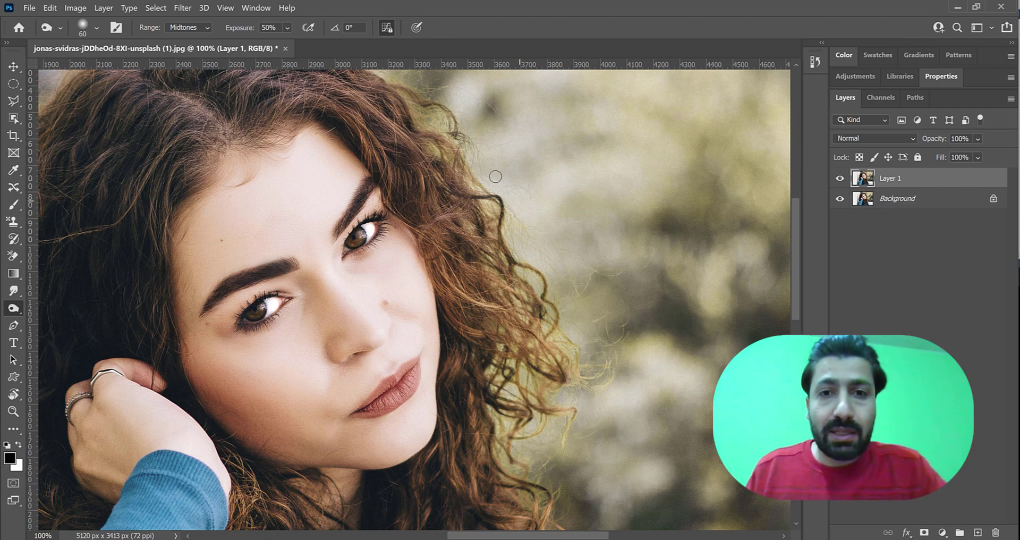
# Switch to the Sponge tool in Saturate mode and set its flow to 22%.
pyautogui.moveTo(140, 185); pyautogui.dragTo(224, 152)
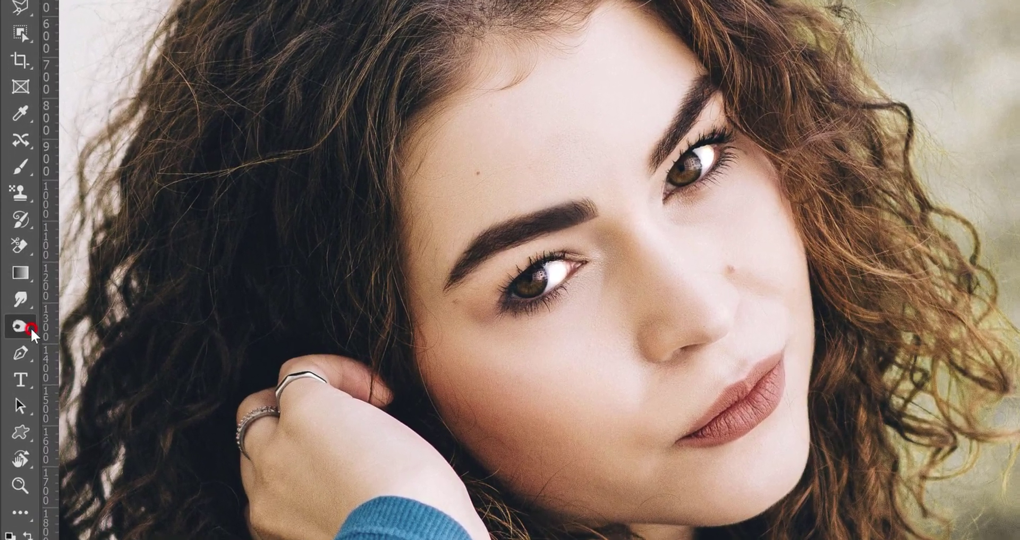
pyautogui.rightClick(14, 308)
pyautogui.click(96, 364)
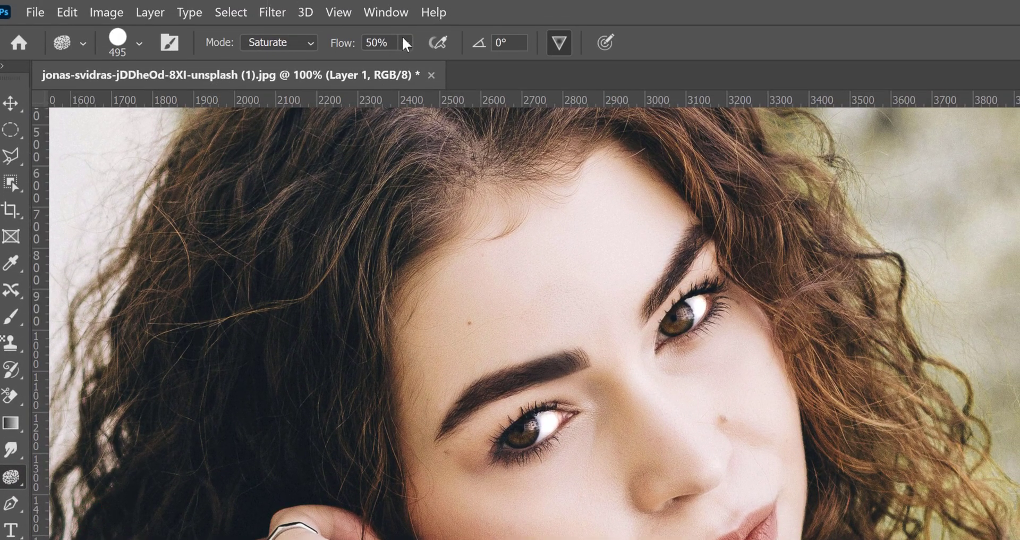
pyautogui.click(407, 43)
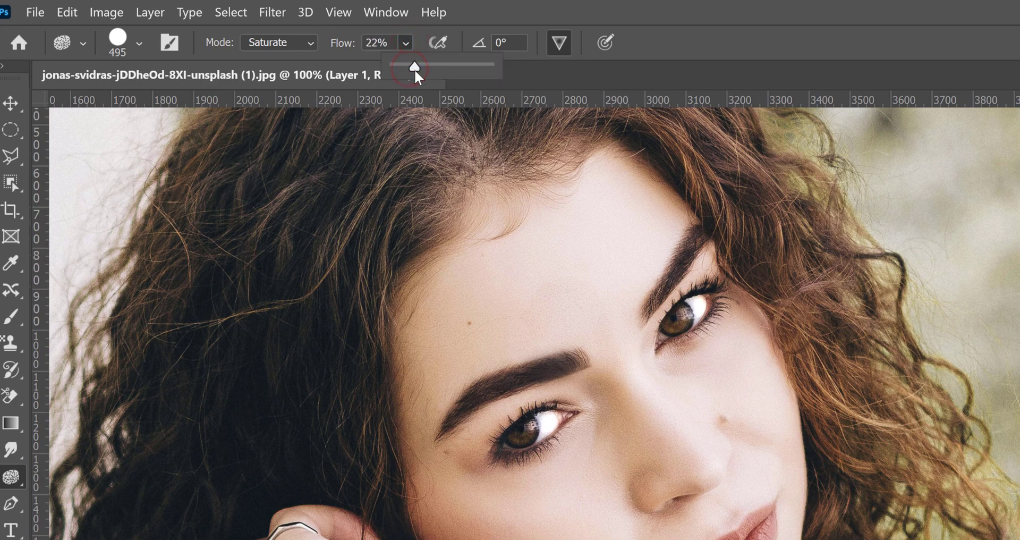
pyautogui.click(278, 49)
pyautogui.click(277, 45)
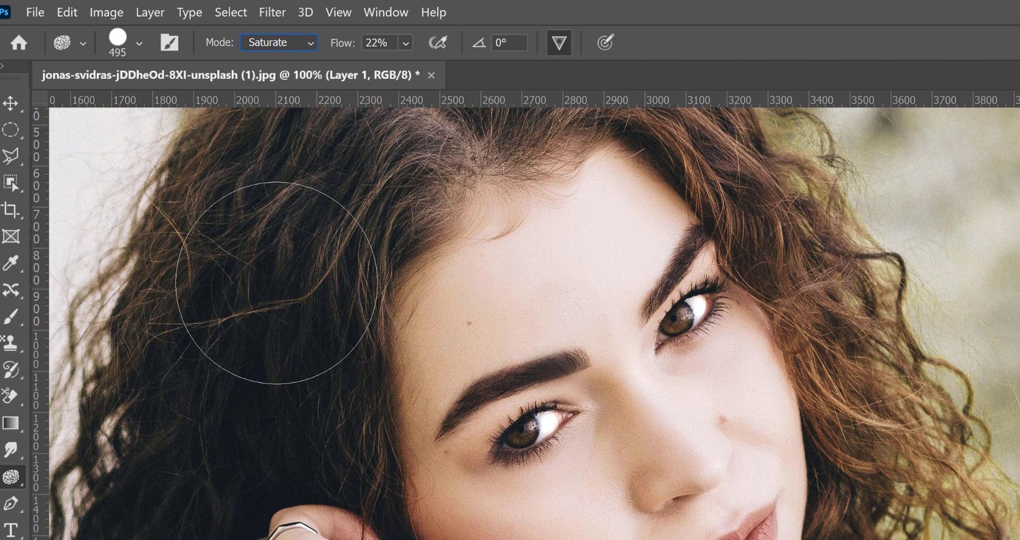
# Set the Sponge brush size to 47 px and saturate the iris of the portrait's right-hand eye.
pyautogui.rightClick(273, 284)
pyautogui.moveTo(463, 329); pyautogui.dragTo(411, 334)
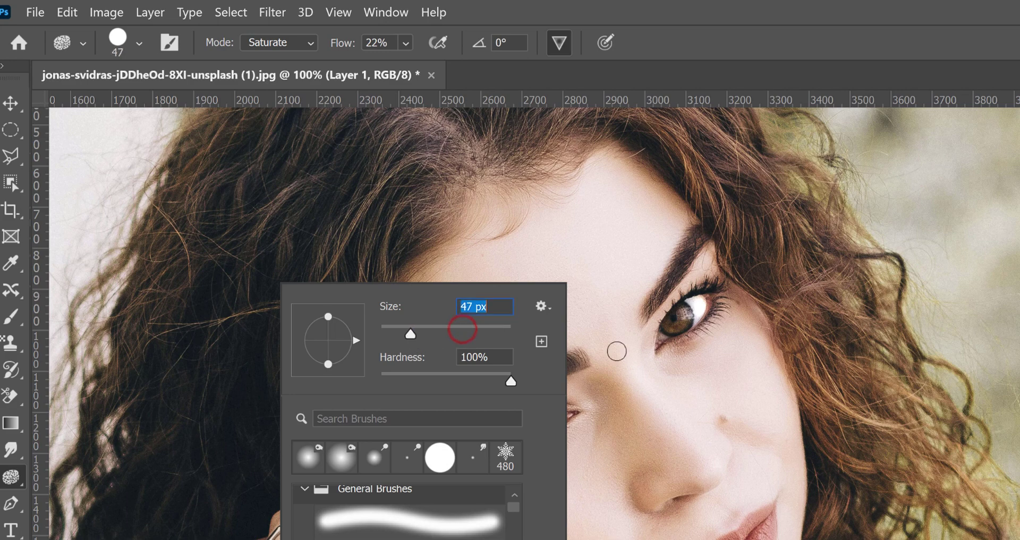
pyautogui.click(677, 322)
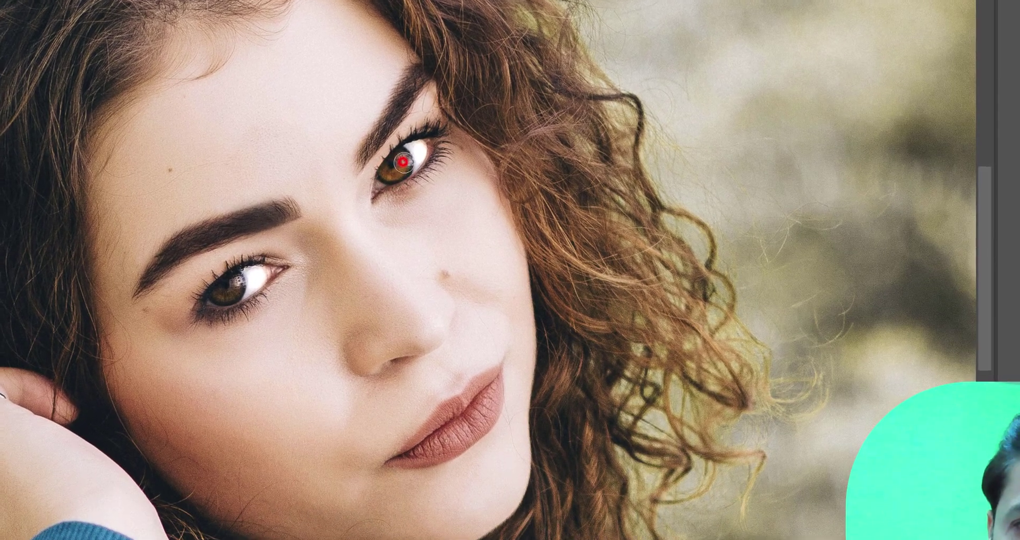
pyautogui.click(568, 262)
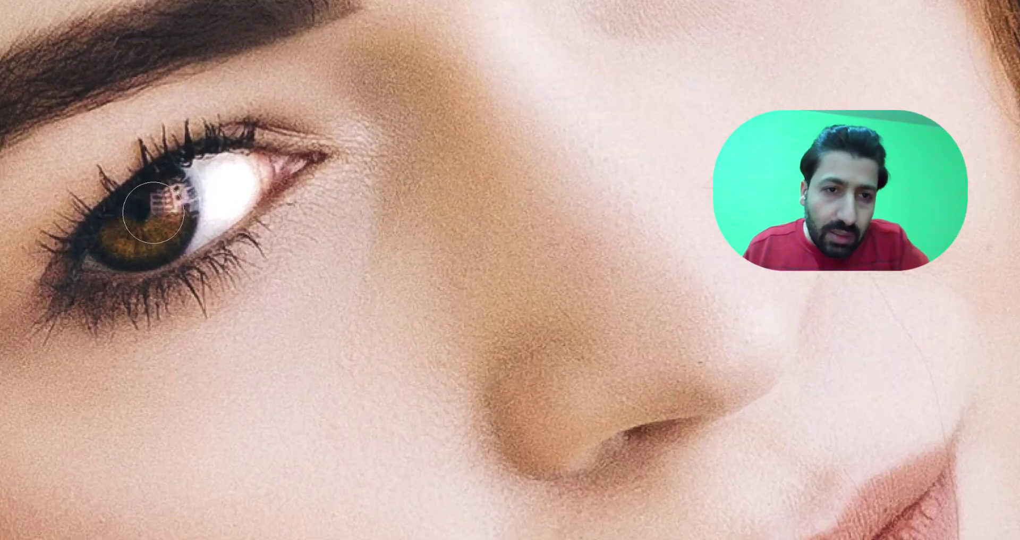
# Enlarge the brush to 55 px, saturate the other iris, and compare both eyes with the original photo.
pyautogui.rightClick(153, 213)
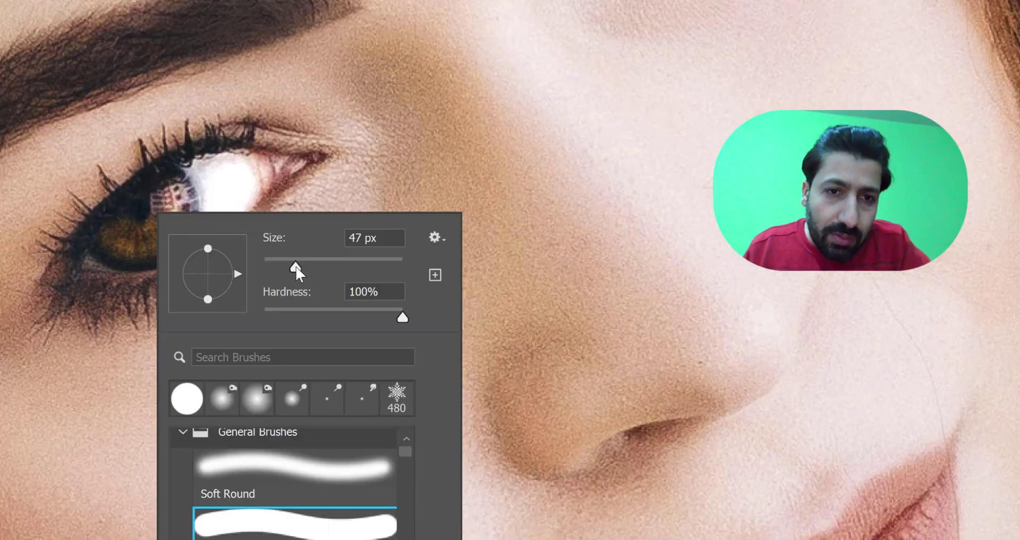
pyautogui.moveTo(293, 267); pyautogui.dragTo(301, 266)
pyautogui.press('Return')
pyautogui.moveTo(143, 224); pyautogui.dragTo(129, 232)
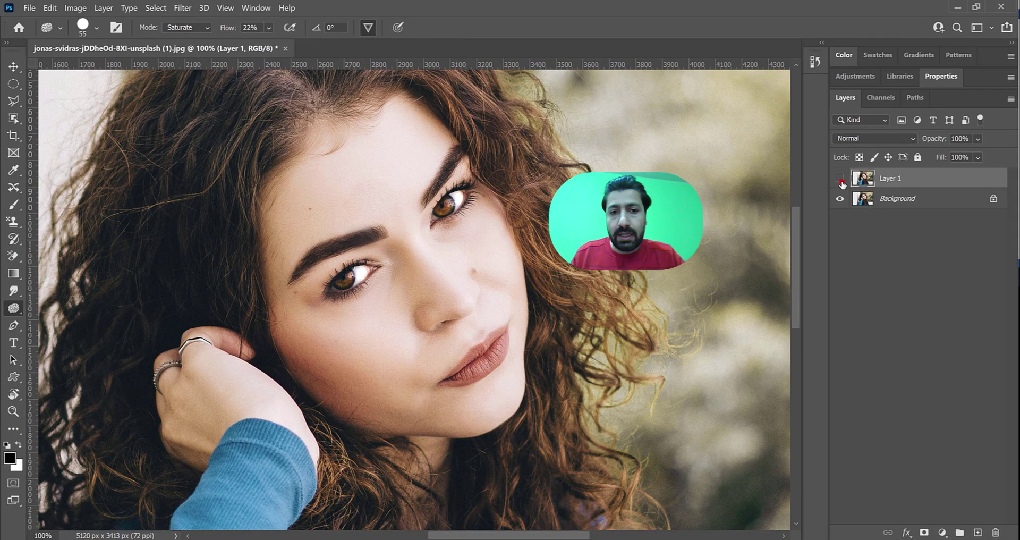
pyautogui.click(841, 181)
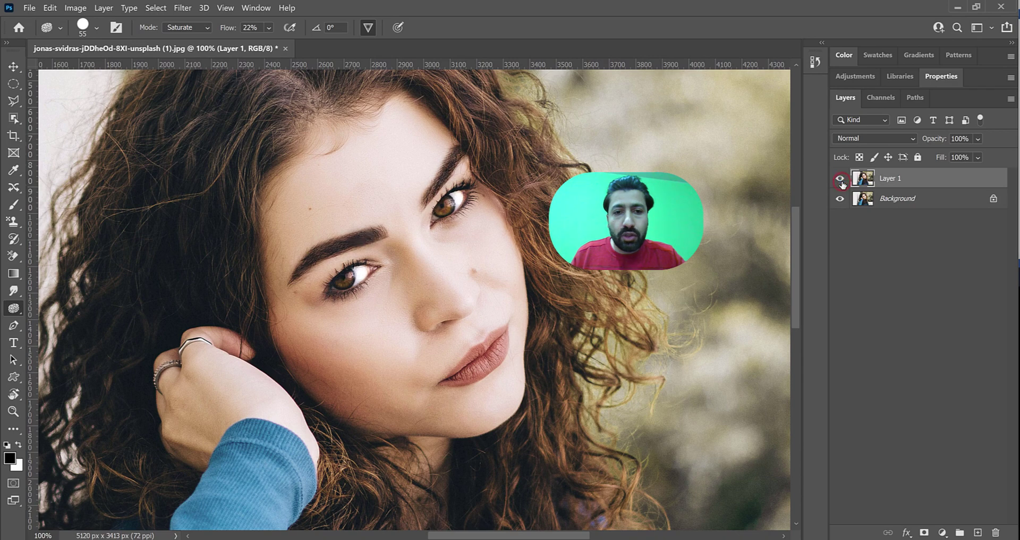
# Set the Sponge flow to 15% and choose a Soft Round brush of 338 px for the hair.
pyautogui.moveTo(229, 153); pyautogui.dragTo(253, 242)
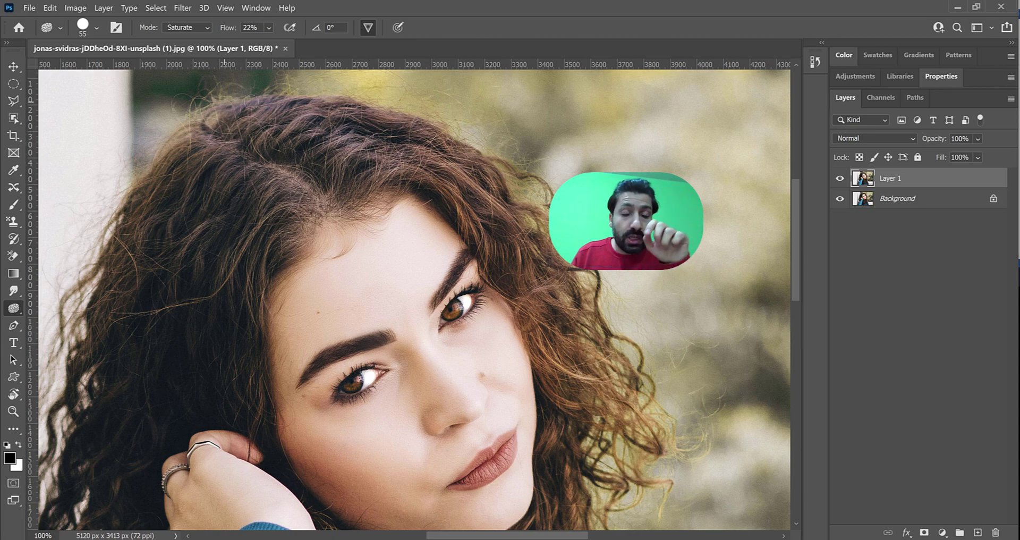
pyautogui.rightClick(242, 186)
pyautogui.moveTo(347, 220); pyautogui.dragTo(353, 218)
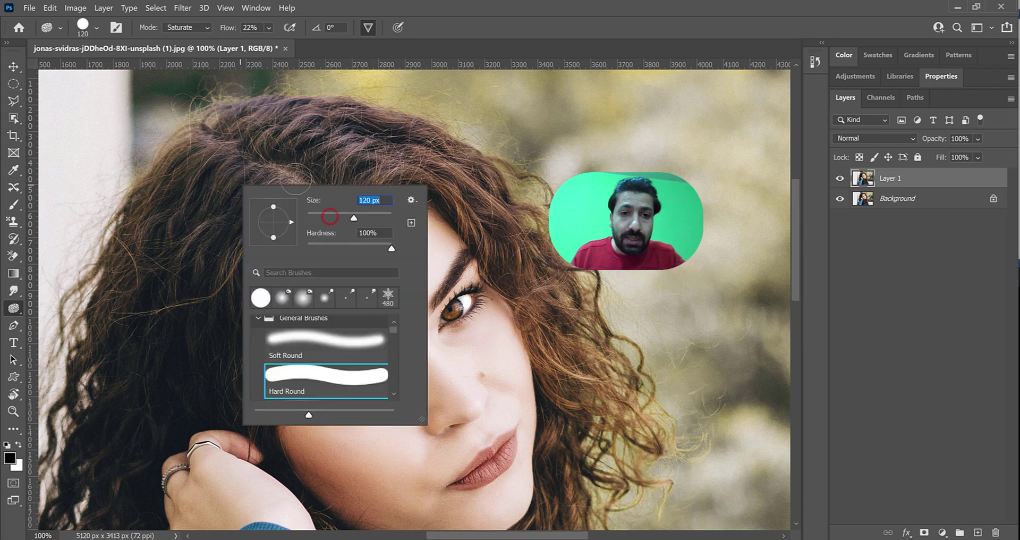
pyautogui.click(269, 28)
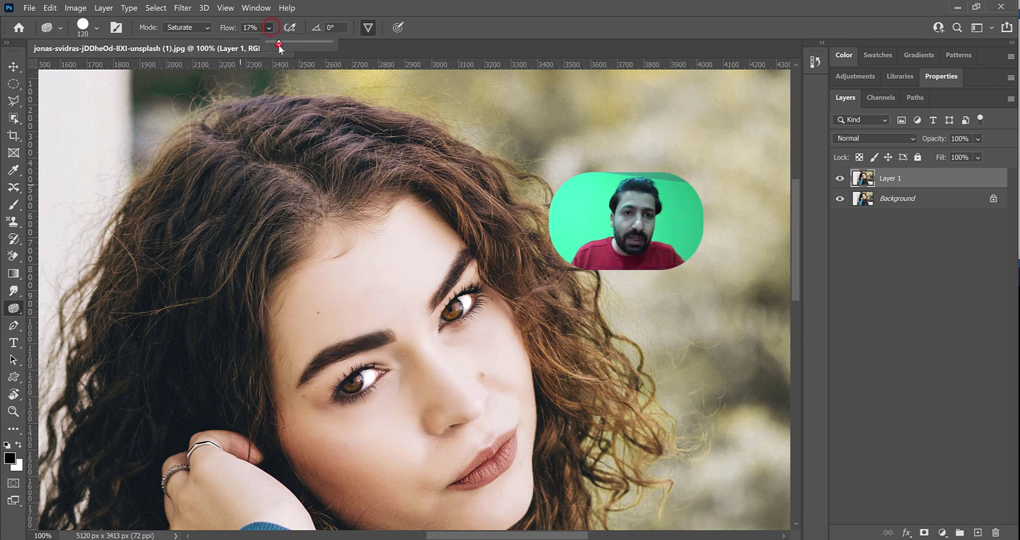
pyautogui.rightClick(249, 168)
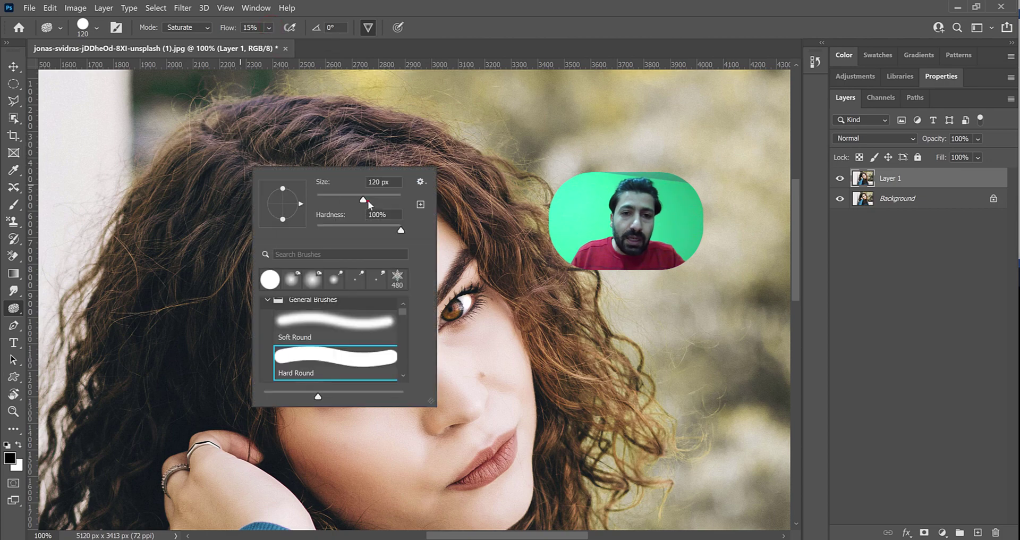
pyautogui.moveTo(368, 200); pyautogui.dragTo(385, 204)
pyautogui.click(331, 321)
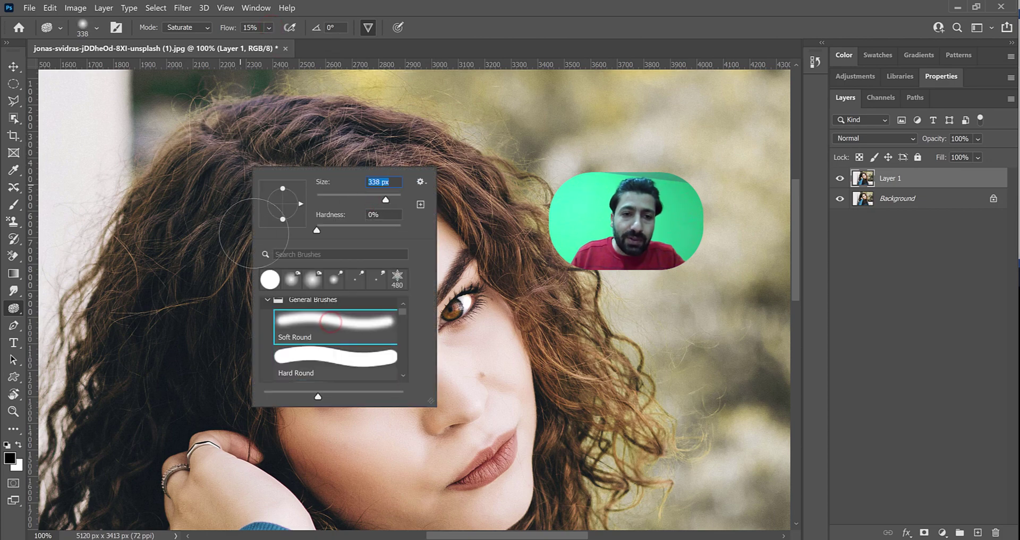
# Saturate the woman's curly hair from the crown down both sides of the face to the ends.
pyautogui.click(191, 192)
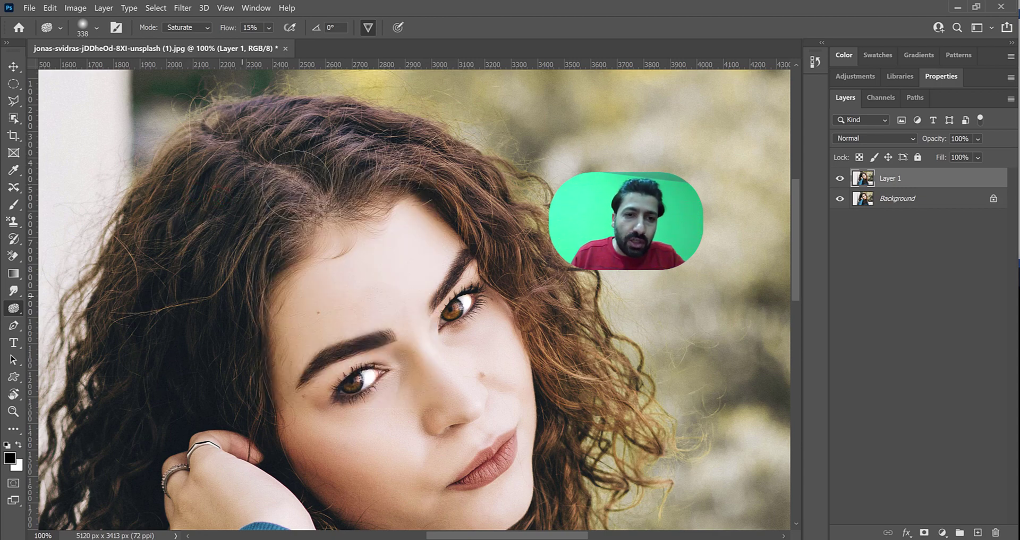
pyautogui.moveTo(168, 345); pyautogui.dragTo(286, 127)
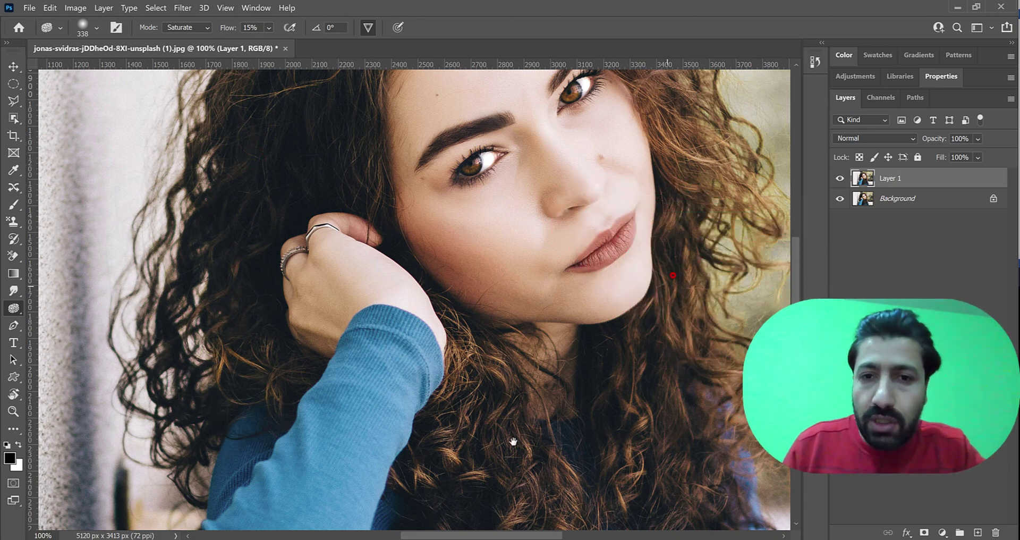
pyautogui.moveTo(673, 274); pyautogui.dragTo(446, 457)
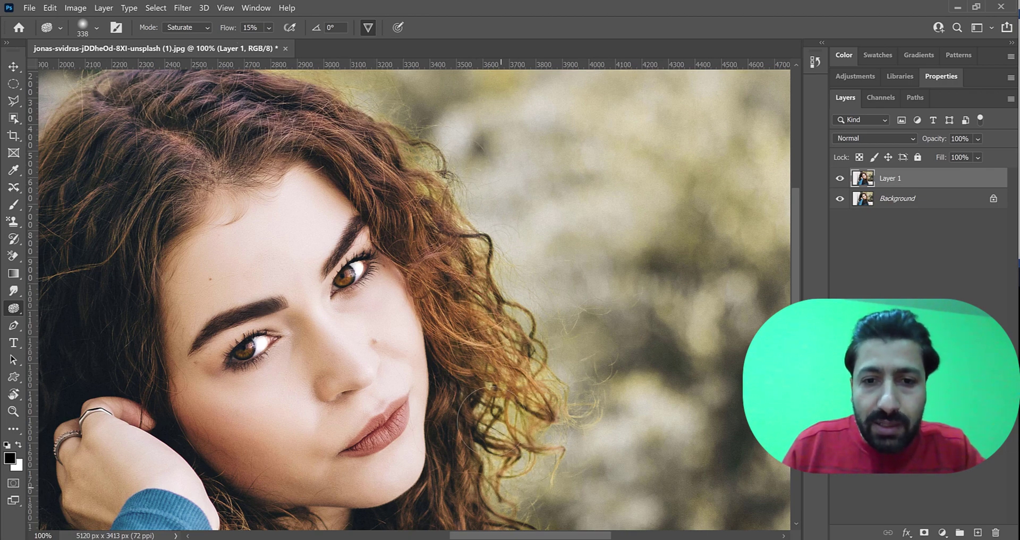
pyautogui.moveTo(446, 526); pyautogui.dragTo(454, 234)
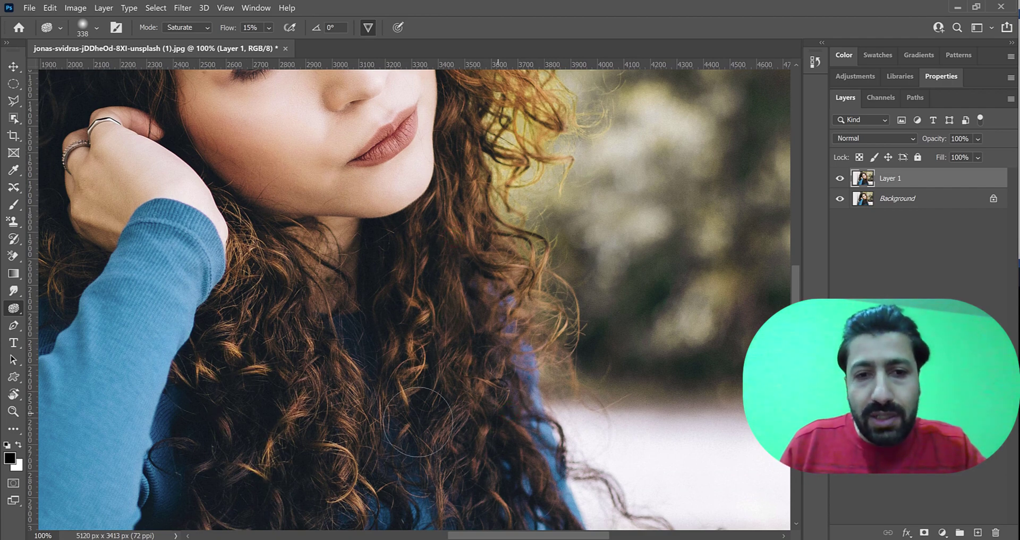
pyautogui.moveTo(286, 317); pyautogui.dragTo(364, 448)
pyautogui.moveTo(148, 244); pyautogui.dragTo(212, 297)
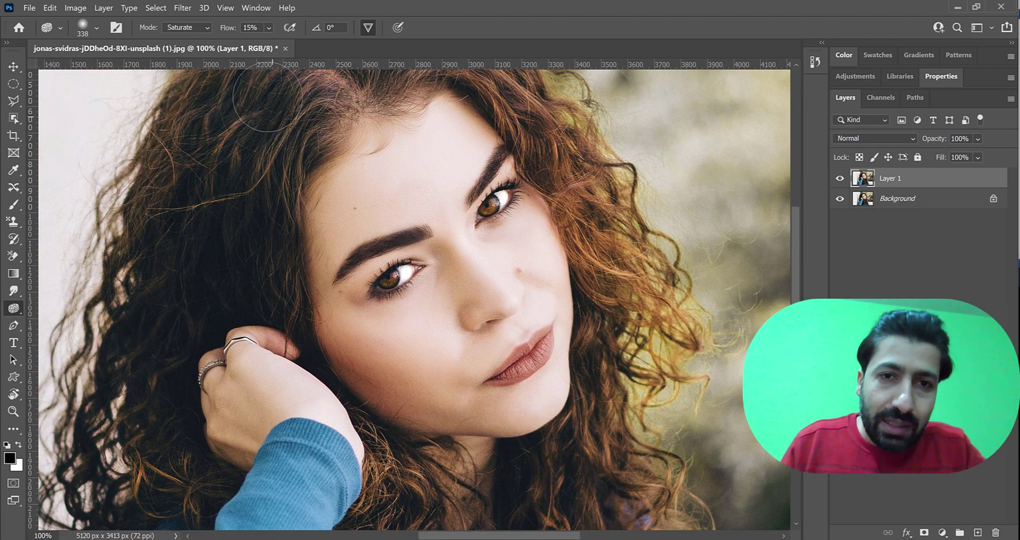
pyautogui.moveTo(301, 80)
pyautogui.mouseDown()
pyautogui.moveTo(288, 206)
pyautogui.moveTo(310, 174)
pyautogui.moveTo(232, 242)
pyautogui.moveTo(275, 242)
pyautogui.moveTo(223, 250)
pyautogui.moveTo(159, 339)
pyautogui.moveTo(148, 378)
pyautogui.moveTo(186, 256)
pyautogui.mouseUp()
# Fit the whole portrait in view and compare the saturated hair and eyes with the original by toggling Layer 1.
pyautogui.hotkey('ctrl', '0')
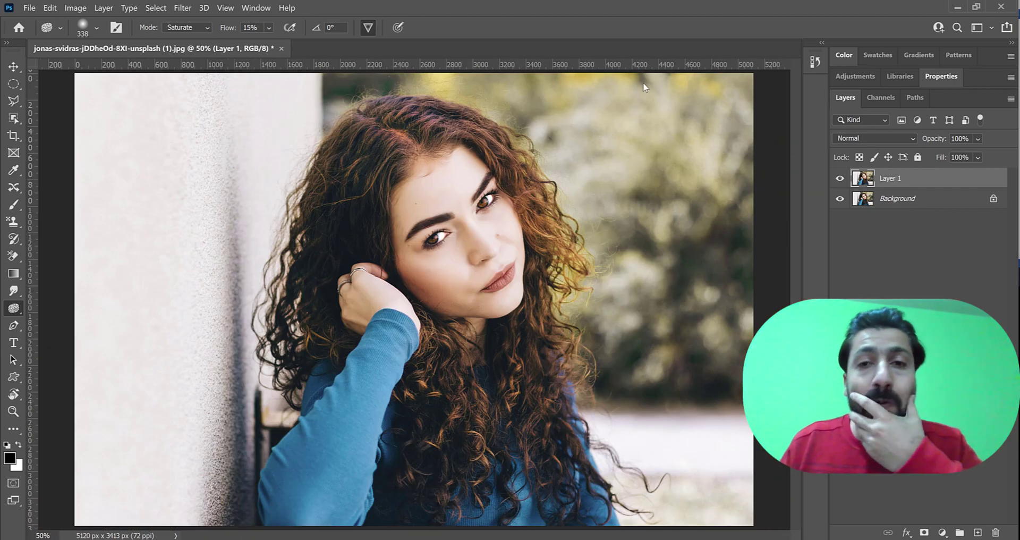
pyautogui.click(840, 180)
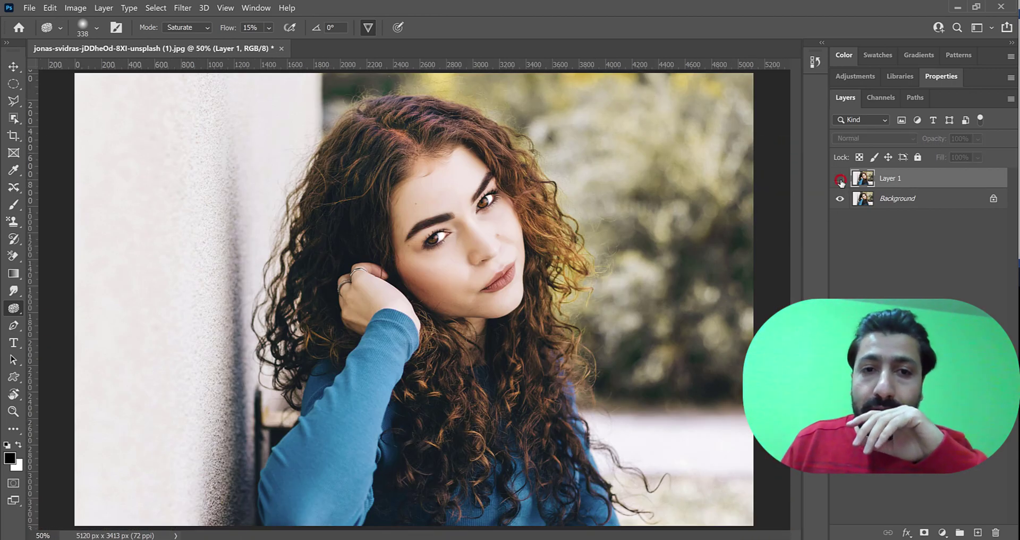
pyautogui.click(840, 180)
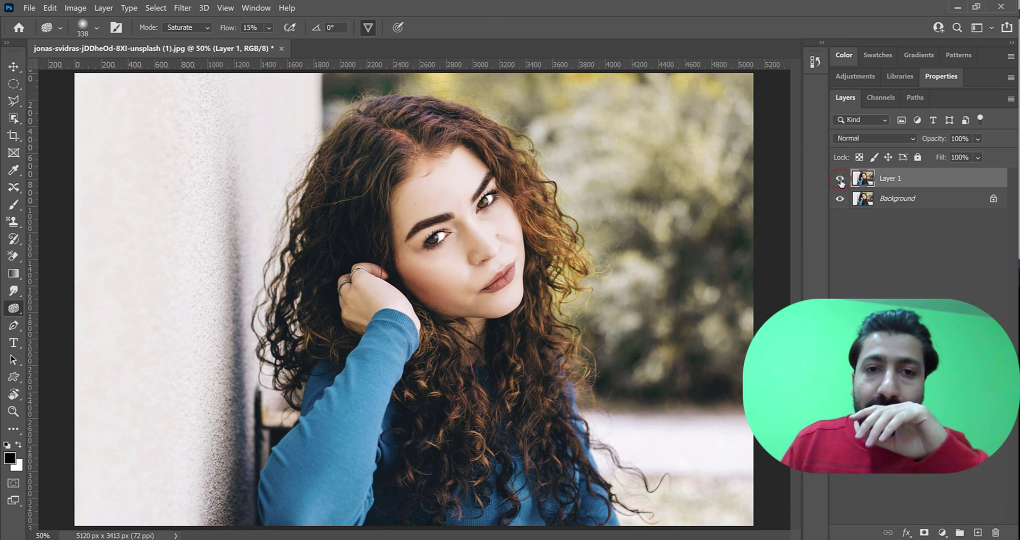
pyautogui.click(840, 181)
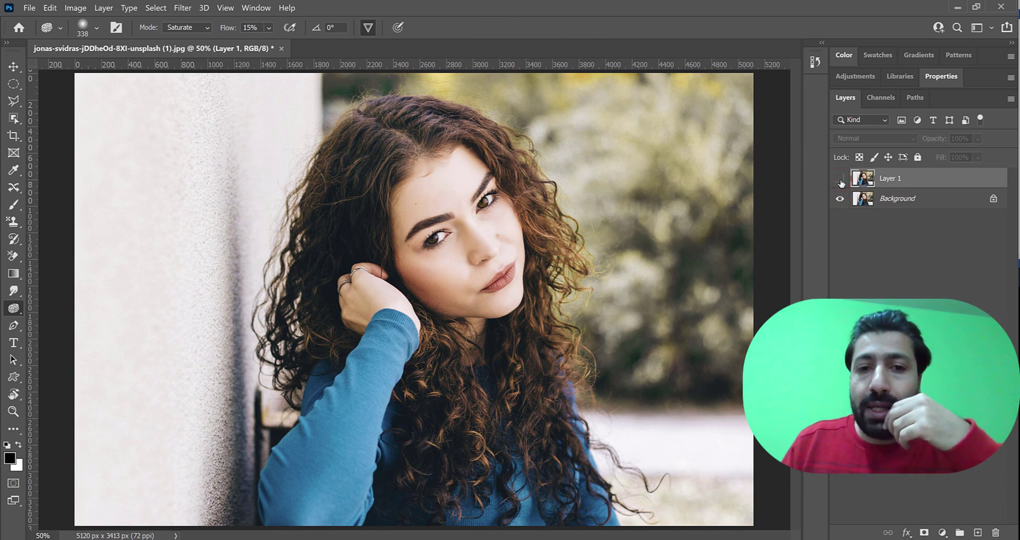
pyautogui.click(840, 180)
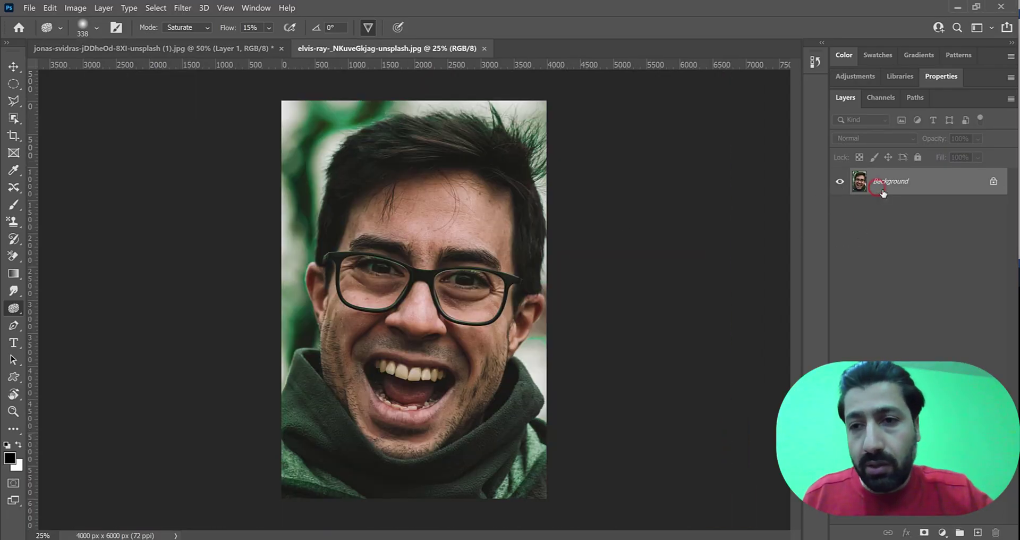
# Duplicate the Background layer of the laughing man photo and select the Sponge tool.
pyautogui.hotkey('ctrl', 'j')
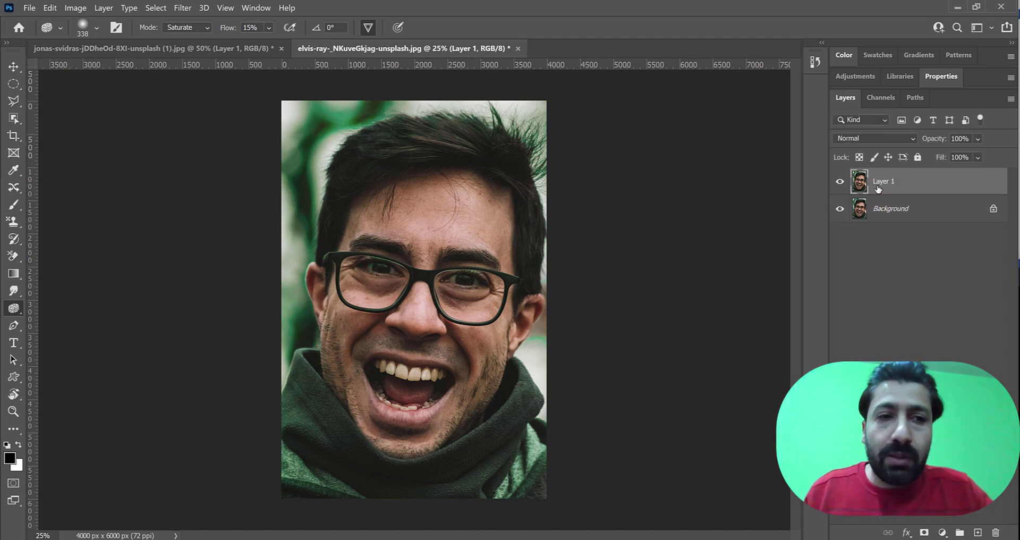
pyautogui.rightClick(17, 311)
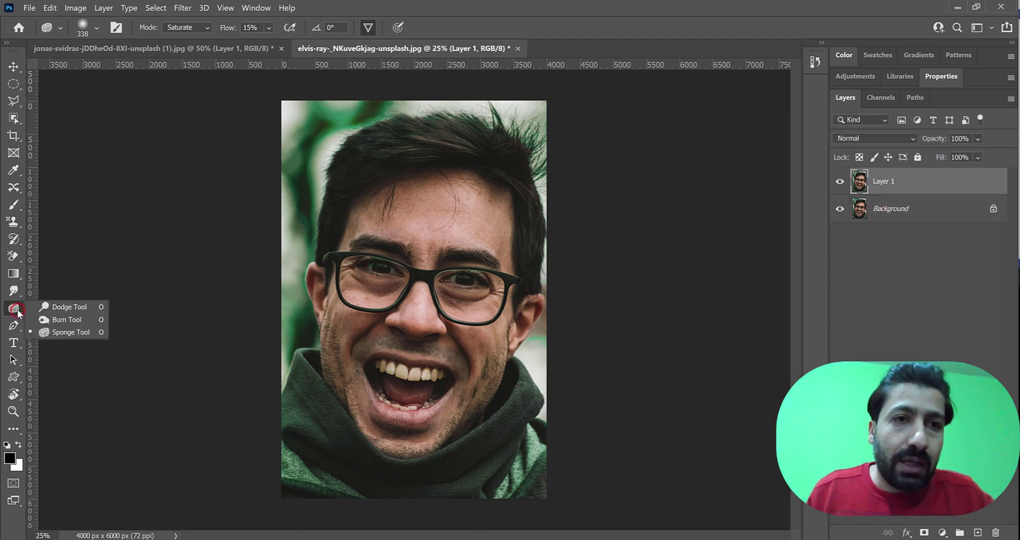
pyautogui.click(61, 332)
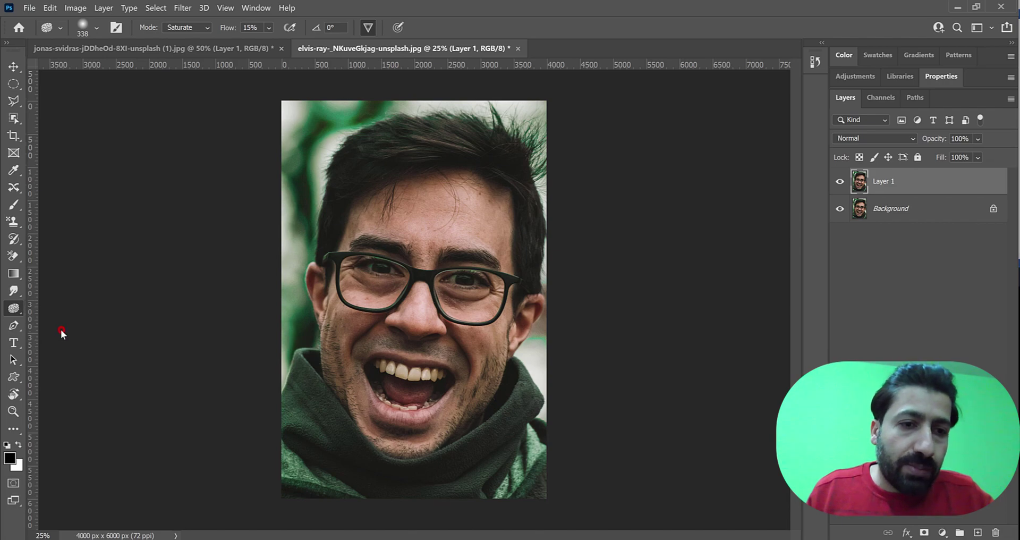
# Set the Sponge tool to Desaturate mode with an 18% flow for the man's teeth.
pyautogui.scroll(3, 425, 292)
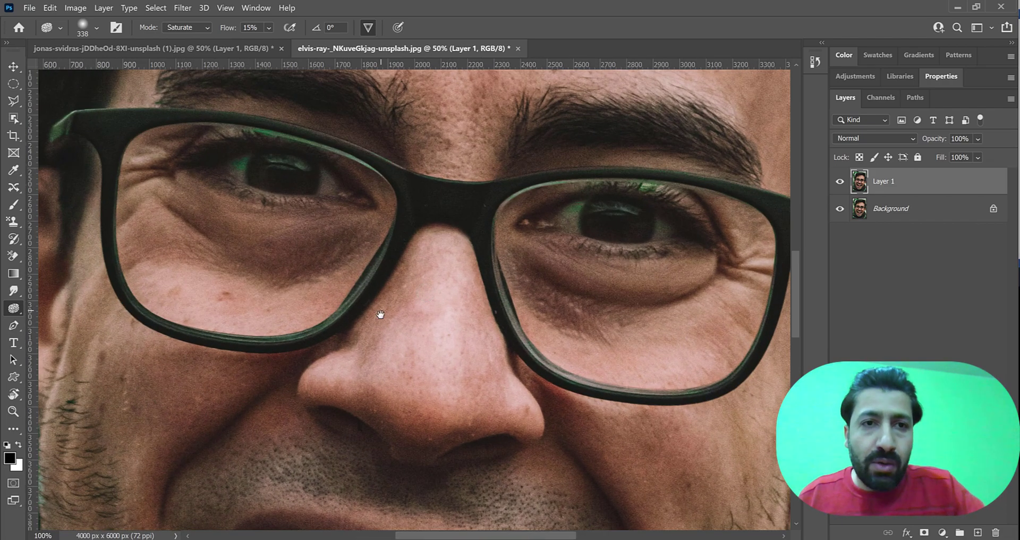
pyautogui.moveTo(380, 321); pyautogui.dragTo(362, 65)
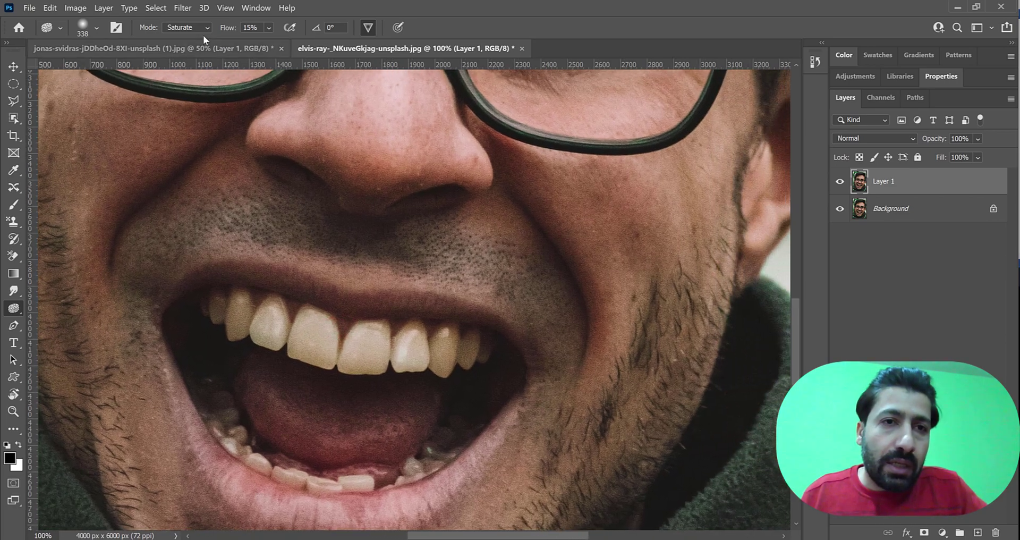
pyautogui.click(203, 31)
pyautogui.click(190, 39)
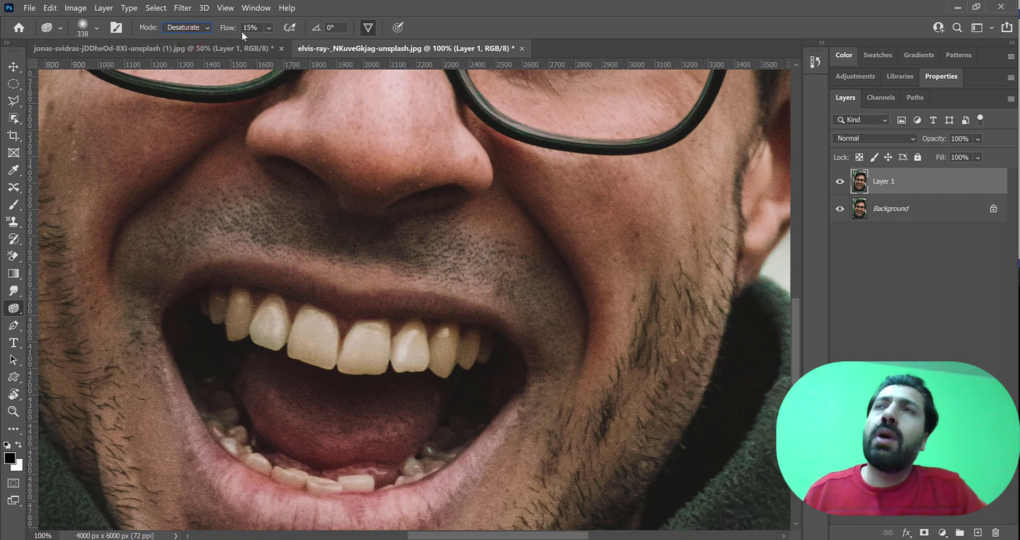
pyautogui.click(268, 28)
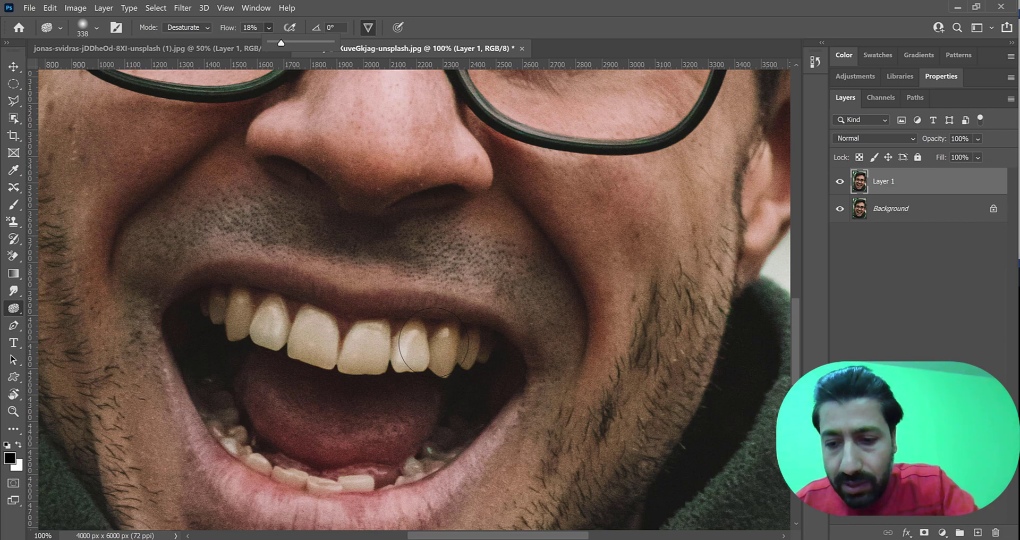
# Reduce the brush to 250 px and desaturate the yellow tint on the man's upper and lower teeth.
pyautogui.press('[')
pyautogui.click(458, 352)
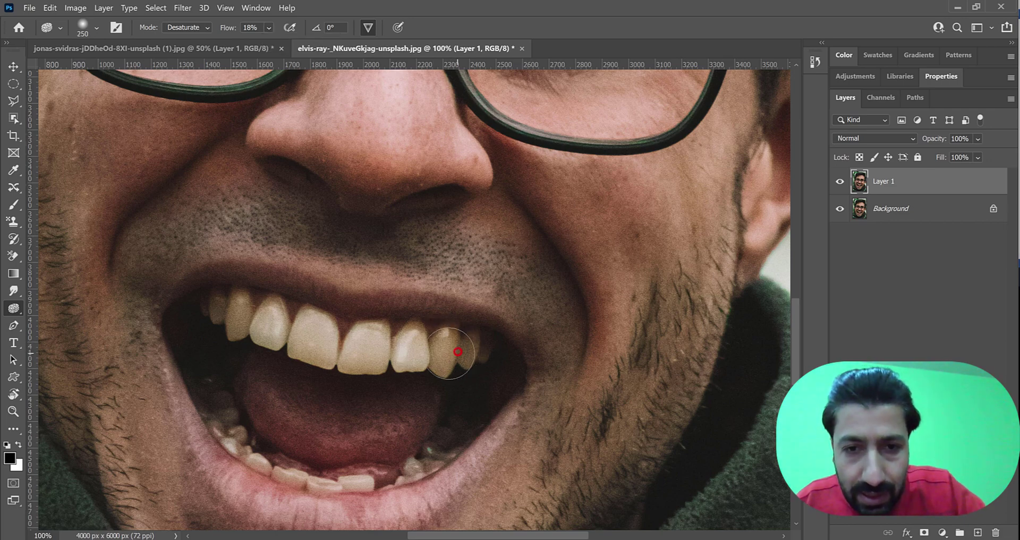
pyautogui.moveTo(460, 352); pyautogui.dragTo(418, 357)
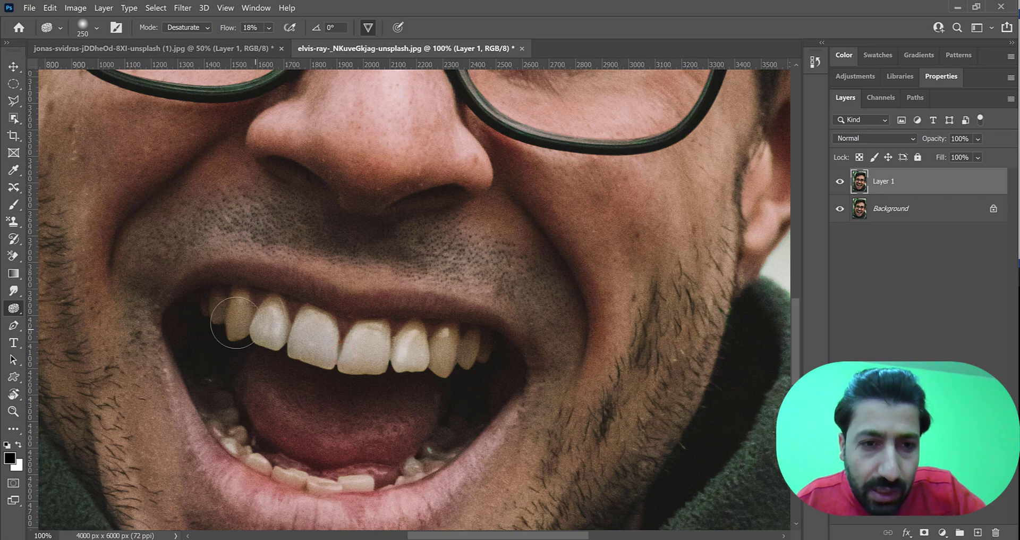
pyautogui.moveTo(235, 322)
pyautogui.mouseDown()
pyautogui.moveTo(230, 303)
pyautogui.moveTo(235, 335)
pyautogui.moveTo(223, 308)
pyautogui.moveTo(253, 326)
pyautogui.mouseUp()
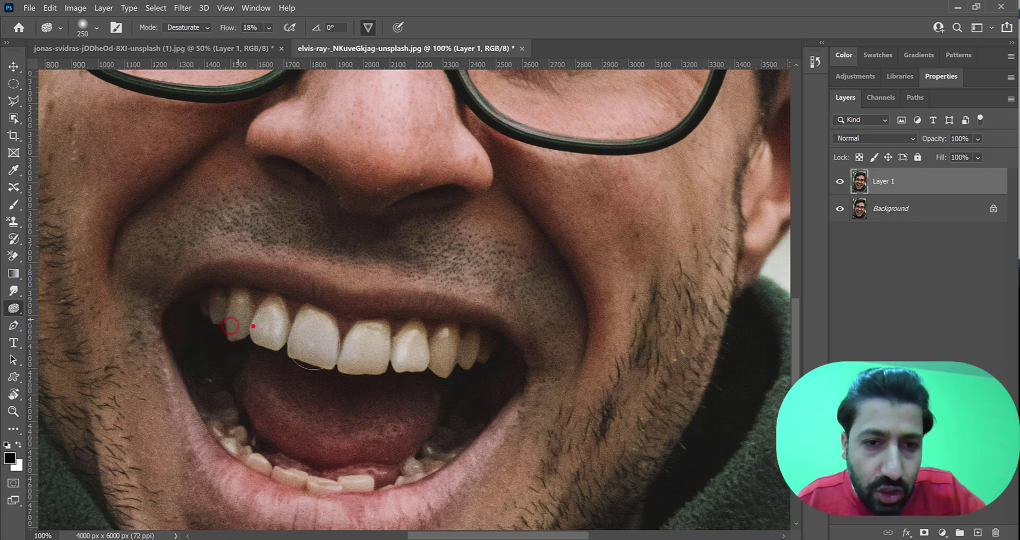
pyautogui.click(413, 353)
pyautogui.moveTo(463, 349)
pyautogui.mouseDown()
pyautogui.moveTo(346, 409)
pyautogui.moveTo(355, 468)
pyautogui.moveTo(272, 336)
pyautogui.mouseUp()
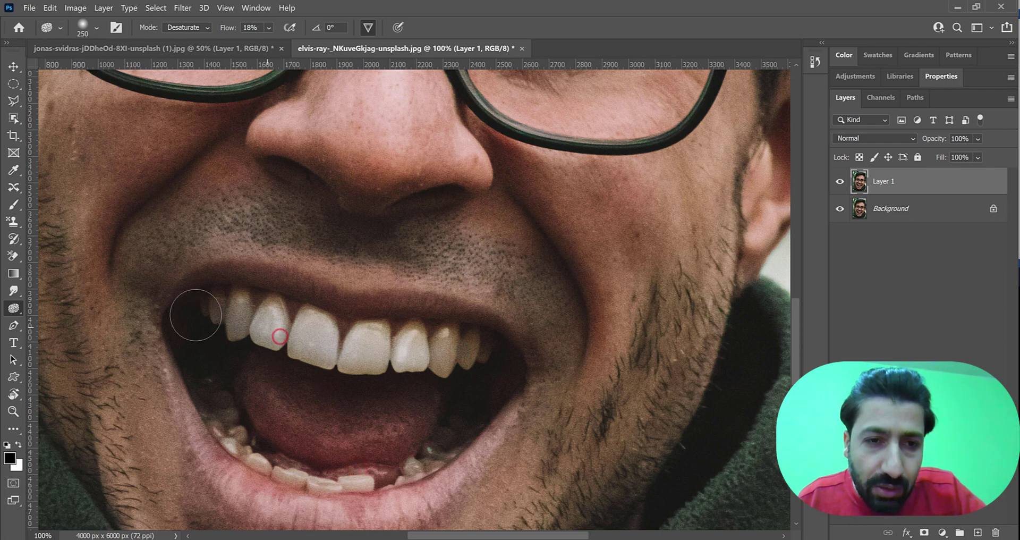
pyautogui.click(374, 354)
pyautogui.moveTo(485, 346); pyautogui.dragTo(372, 349)
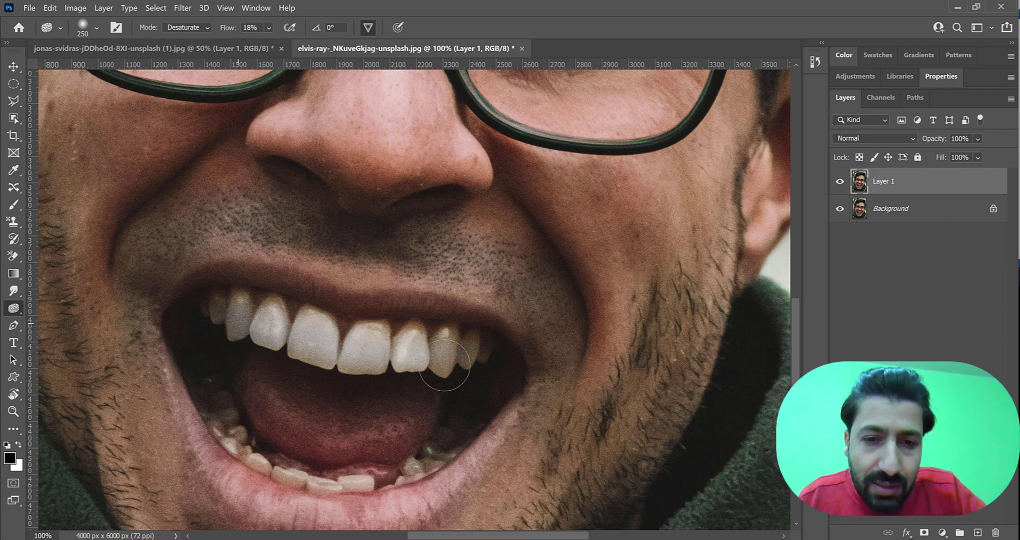
pyautogui.moveTo(362, 481)
pyautogui.mouseDown()
pyautogui.moveTo(266, 441)
pyautogui.moveTo(439, 455)
pyautogui.mouseUp()
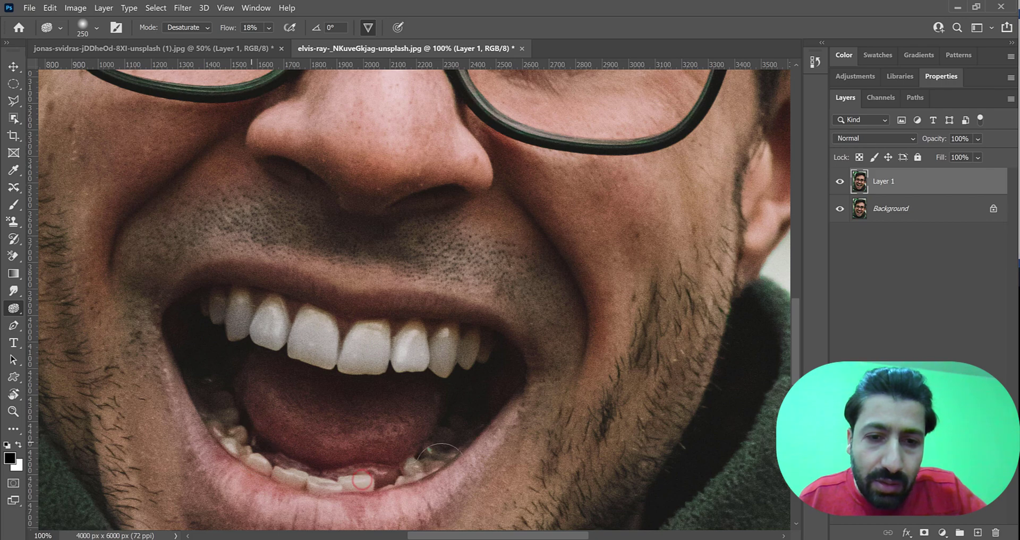
pyautogui.click(240, 325)
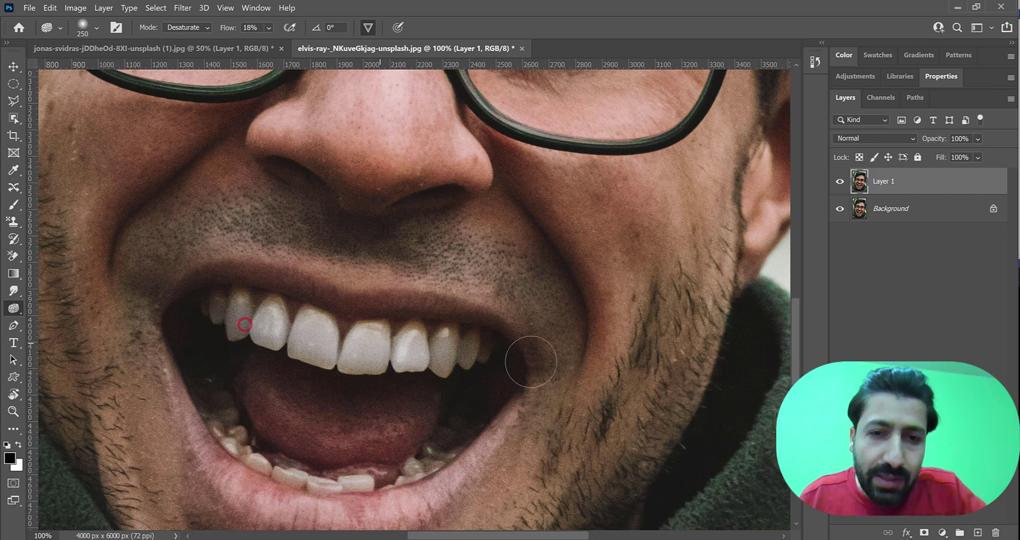
# Brighten the man's upper and lower teeth with the Dodge tool, using a 150 px brush, Highlights range and 20% exposure.
pyautogui.click(14, 309)
pyautogui.click(44, 308)
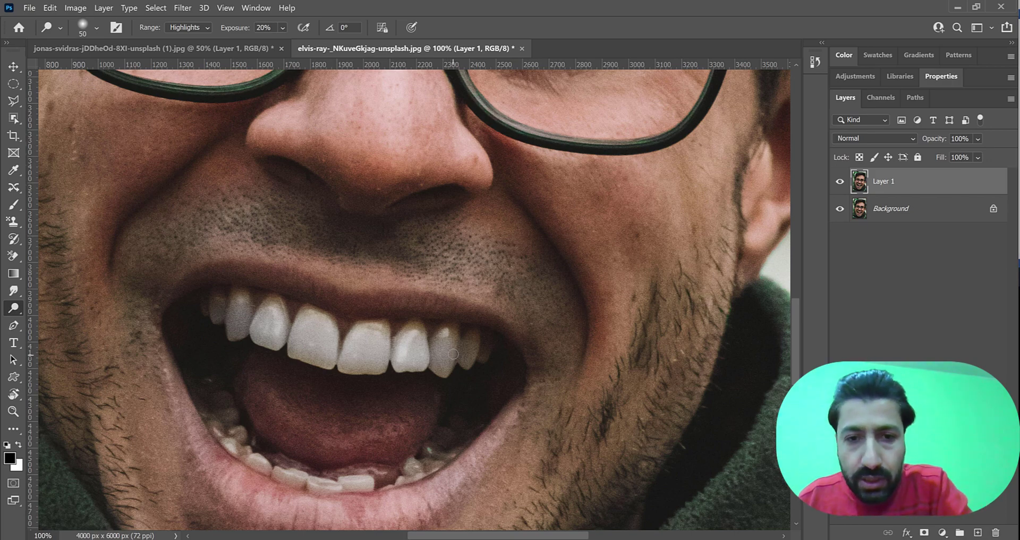
pyautogui.moveTo(469, 352)
pyautogui.mouseDown()
pyautogui.moveTo(279, 349)
pyautogui.moveTo(209, 313)
pyautogui.moveTo(468, 354)
pyautogui.moveTo(408, 358)
pyautogui.moveTo(205, 313)
pyautogui.moveTo(464, 346)
pyautogui.moveTo(412, 359)
pyautogui.moveTo(246, 331)
pyautogui.moveTo(274, 310)
pyautogui.moveTo(472, 353)
pyautogui.moveTo(257, 343)
pyautogui.moveTo(196, 327)
pyautogui.mouseUp()
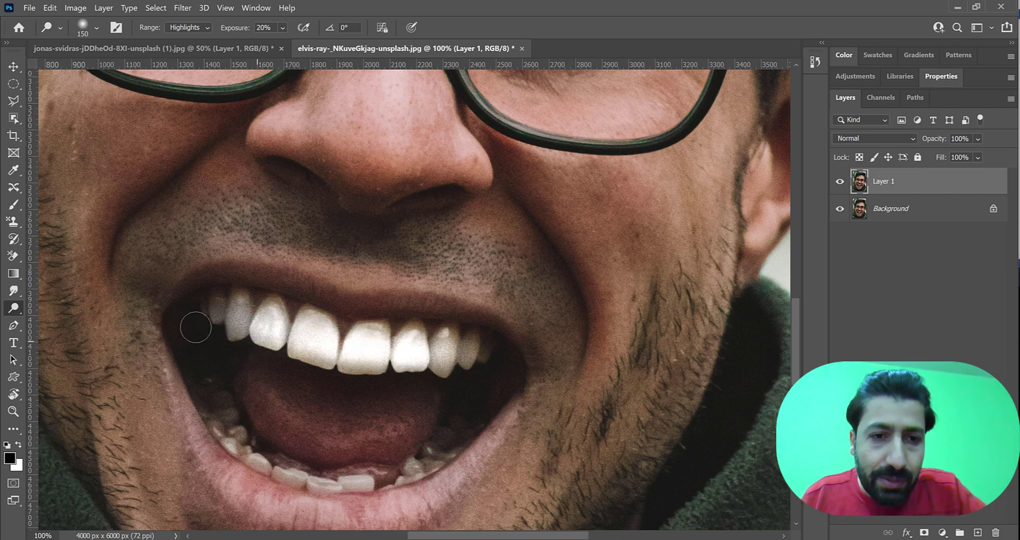
pyautogui.moveTo(245, 440)
pyautogui.mouseDown()
pyautogui.moveTo(290, 461)
pyautogui.moveTo(439, 467)
pyautogui.moveTo(298, 467)
pyautogui.moveTo(448, 458)
pyautogui.mouseUp()
pyautogui.moveTo(473, 413); pyautogui.dragTo(365, 468)
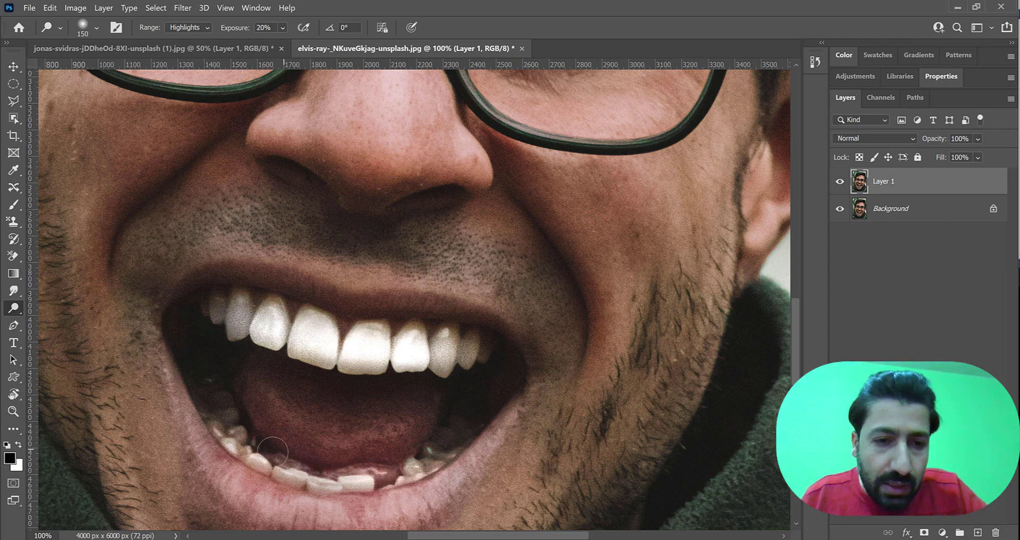
pyautogui.moveTo(273, 452)
pyautogui.mouseDown()
pyautogui.moveTo(194, 381)
pyautogui.moveTo(231, 440)
pyautogui.moveTo(304, 474)
pyautogui.moveTo(399, 476)
pyautogui.moveTo(449, 458)
pyautogui.mouseUp()
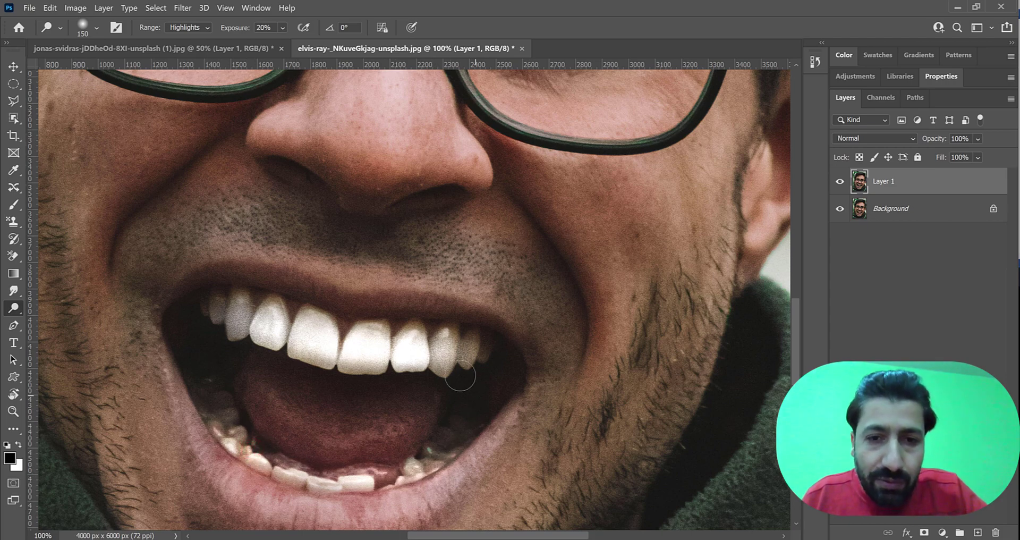
pyautogui.moveTo(455, 368)
pyautogui.mouseDown()
pyautogui.moveTo(445, 337)
pyautogui.moveTo(453, 358)
pyautogui.moveTo(476, 344)
pyautogui.moveTo(438, 361)
pyautogui.moveTo(458, 367)
pyautogui.moveTo(422, 372)
pyautogui.moveTo(498, 362)
pyautogui.moveTo(429, 367)
pyautogui.mouseUp()
pyautogui.moveTo(331, 367)
pyautogui.mouseDown()
pyautogui.moveTo(358, 360)
pyautogui.moveTo(215, 310)
pyautogui.mouseUp()
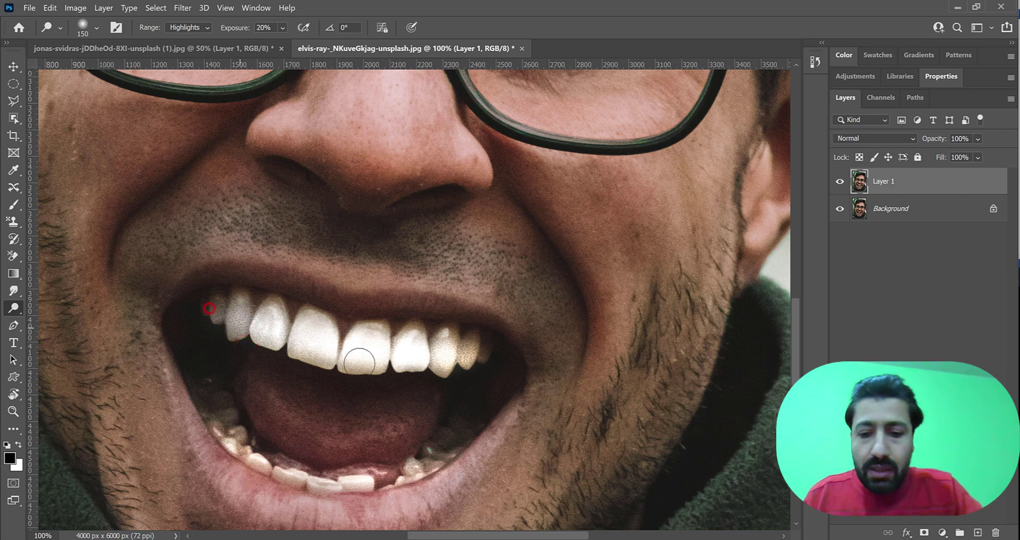
# Compare the whitened teeth with the original at 33.3% zoom by toggling Layer 1's visibility.
pyautogui.hotkey('ctrl', '-')
pyautogui.hotkey('ctrl', '-')
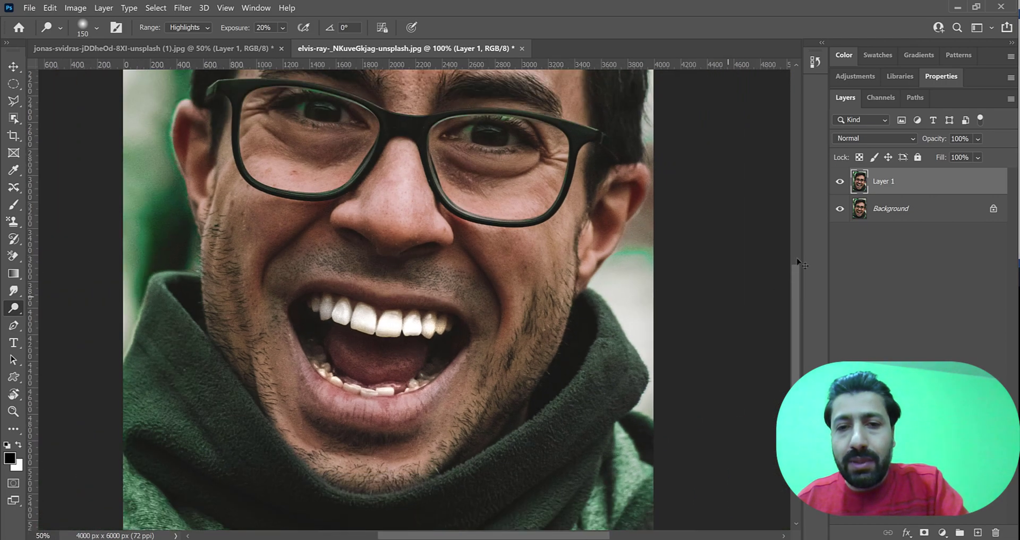
pyautogui.hotkey('ctrl', '-')
pyautogui.click(840, 183)
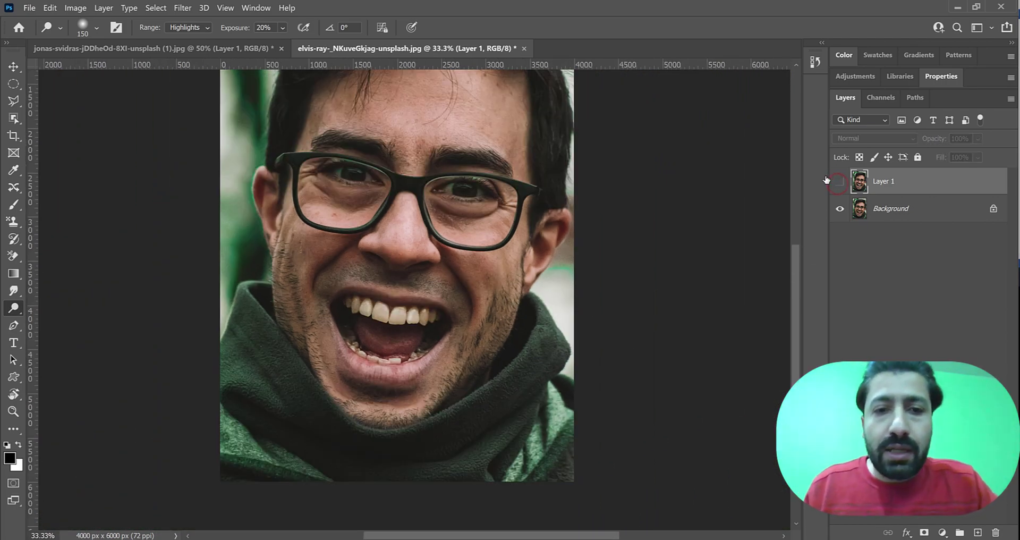
pyautogui.click(840, 182)
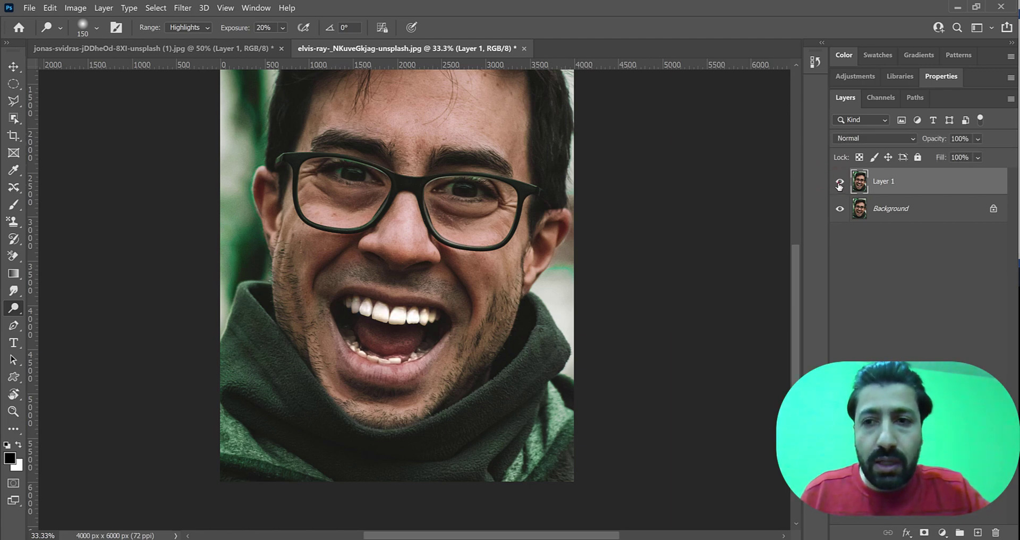
pyautogui.click(840, 183)
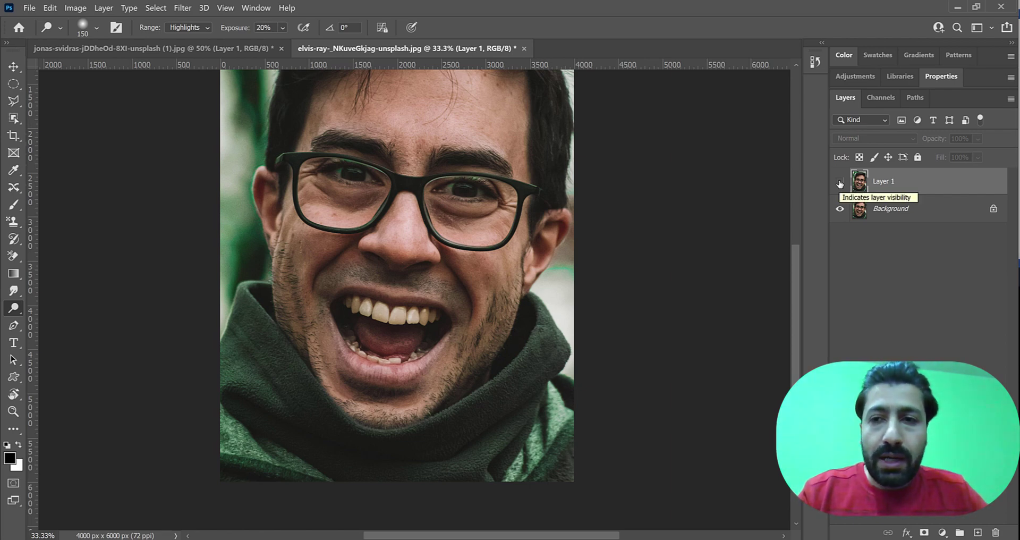
pyautogui.click(840, 182)
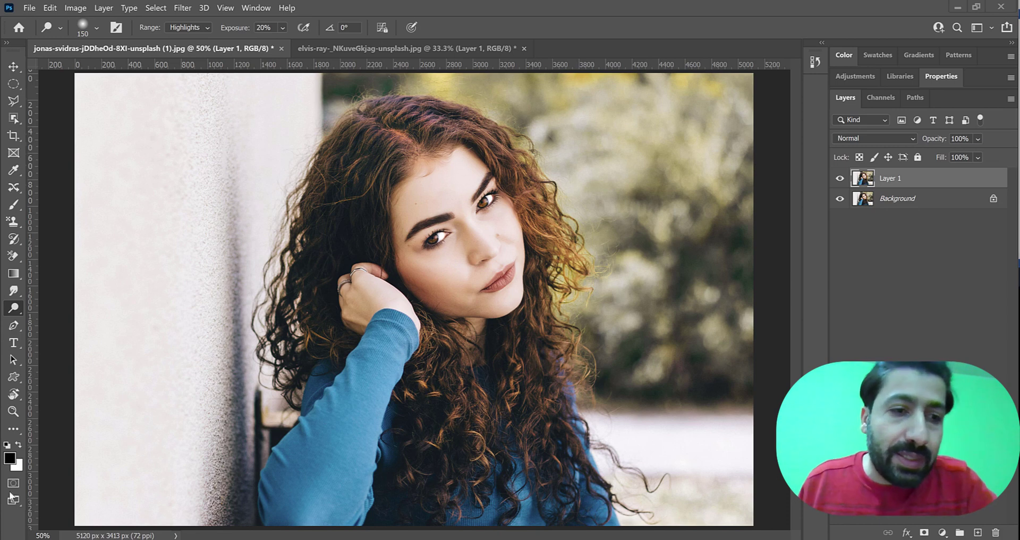
# Draw a rectangle about 4138 × 1099 px across the lower part of the woman's photo and fill it with the recently used brown.
pyautogui.click(14, 377)
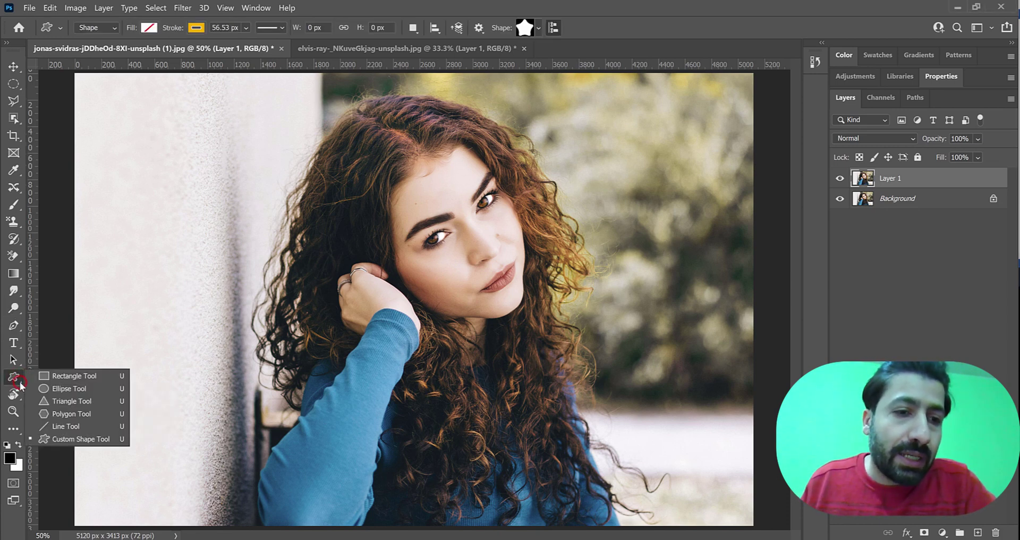
pyautogui.moveTo(83, 373)
pyautogui.mouseDown()
pyautogui.moveTo(154, 411)
pyautogui.moveTo(412, 494)
pyautogui.moveTo(631, 513)
pyautogui.mouseUp()
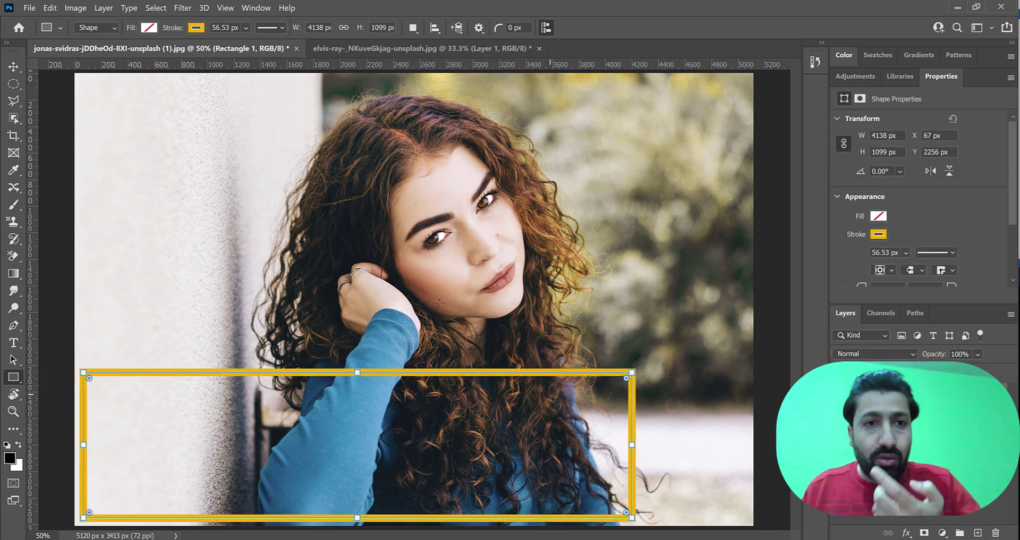
pyautogui.click(150, 29)
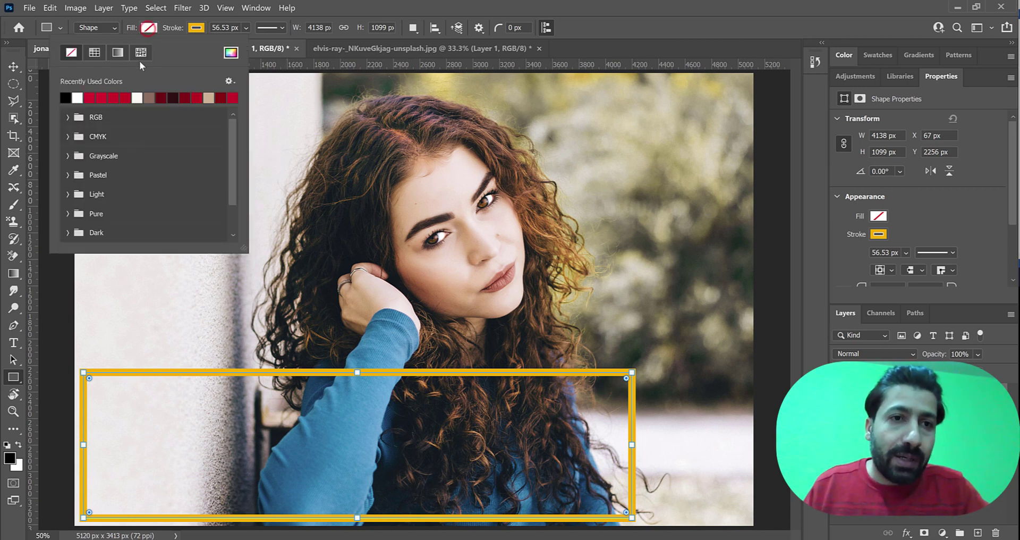
pyautogui.moveTo(236, 135); pyautogui.dragTo(237, 135)
pyautogui.click(151, 98)
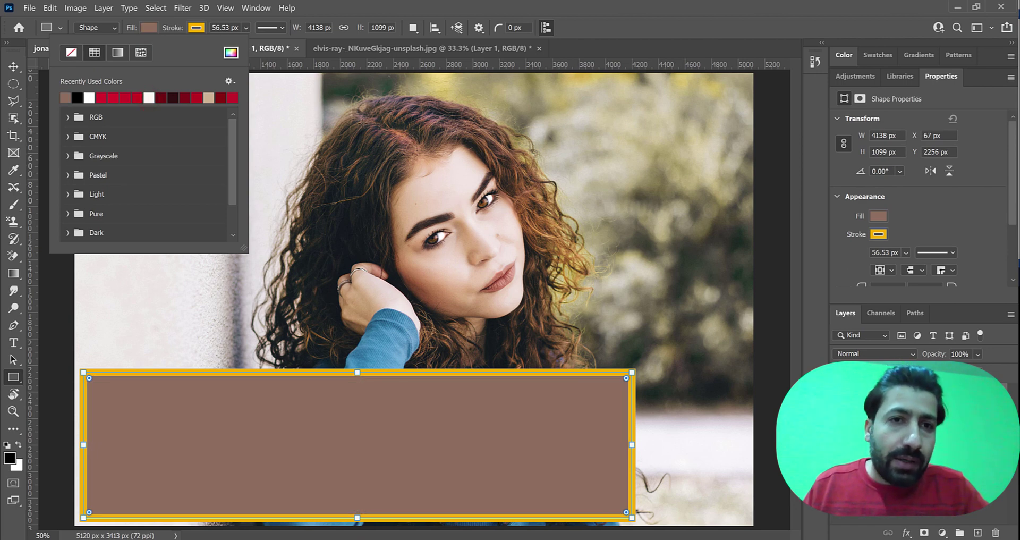
# Set the rectangle's fill to the dark brown #37312a sampled from the photo.
pyautogui.click(230, 53)
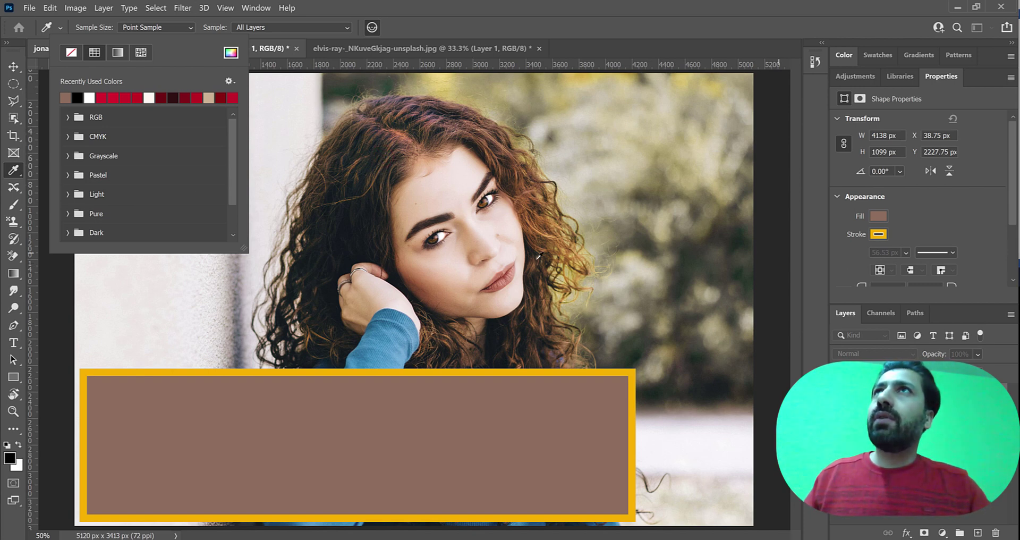
pyautogui.click(425, 265)
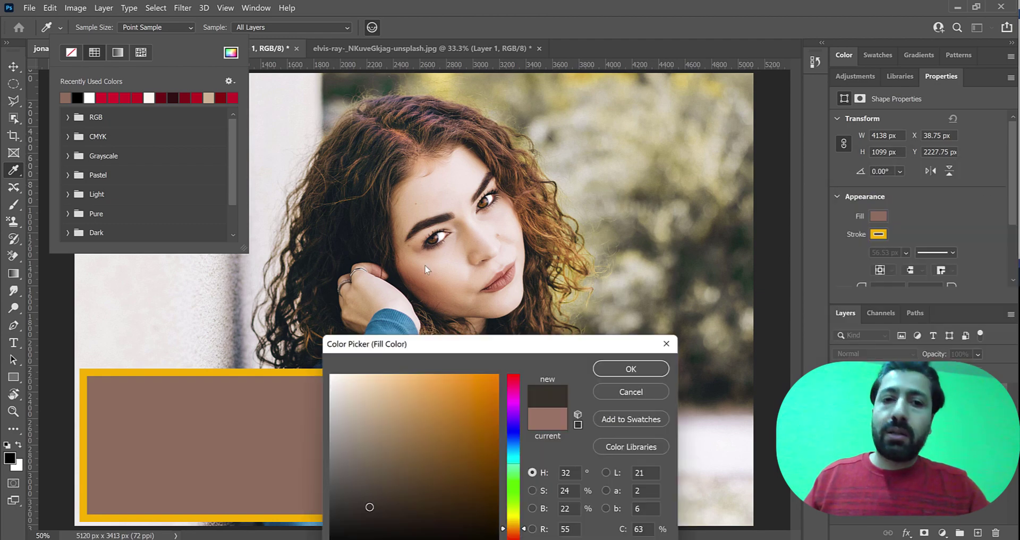
pyautogui.moveTo(483, 346); pyautogui.dragTo(665, 167)
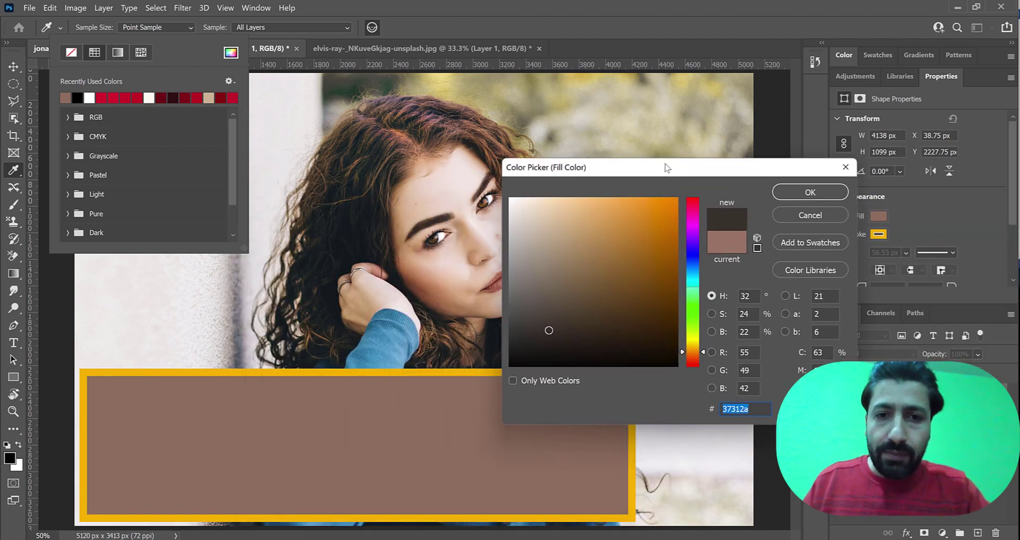
pyautogui.click(798, 193)
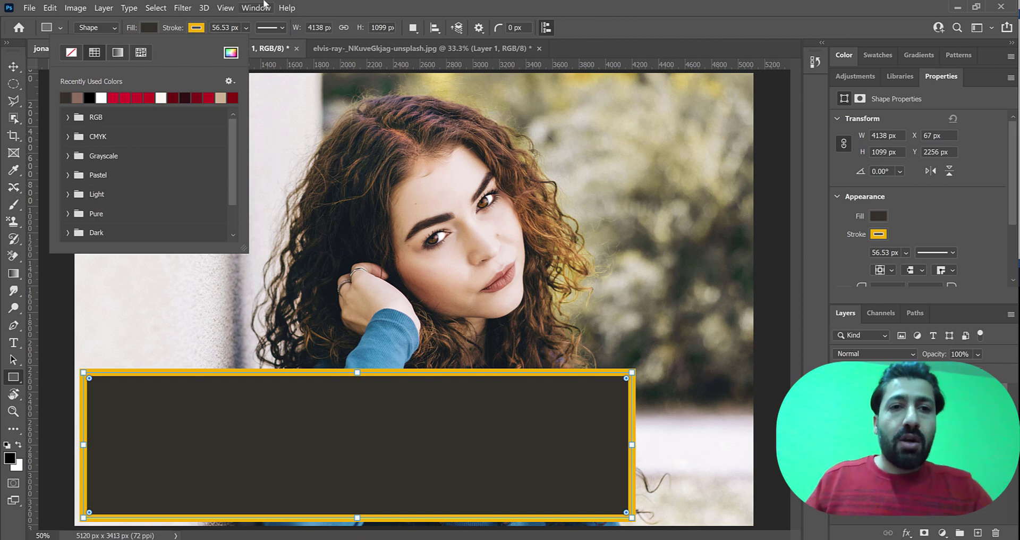
# Remove the yellow stroke from the rectangle.
pyautogui.click(202, 27)
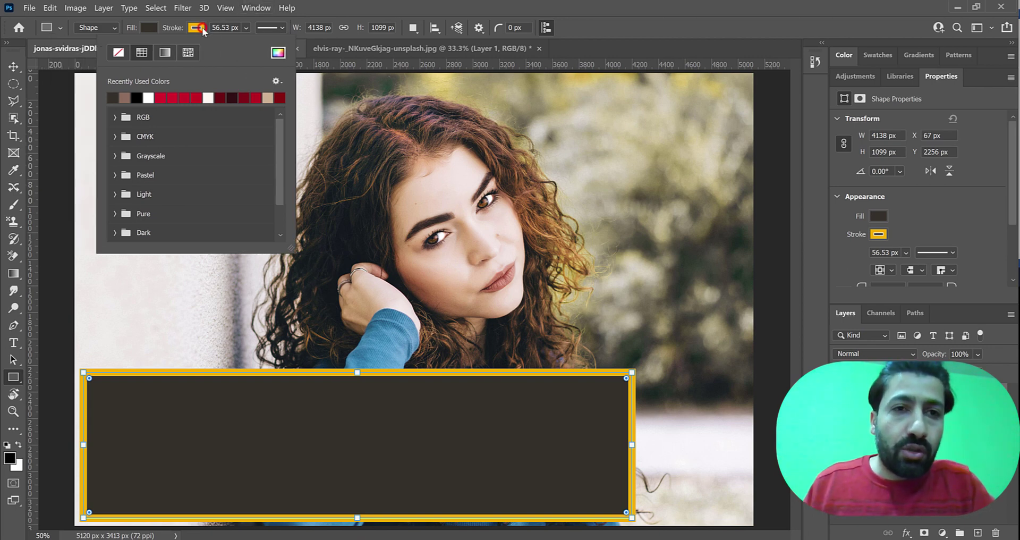
pyautogui.click(118, 52)
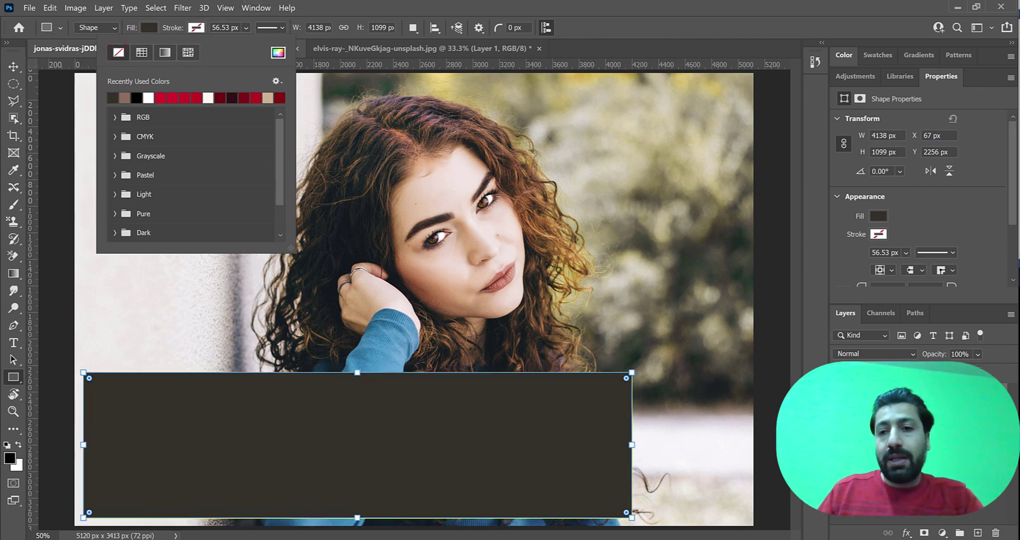
pyautogui.press('Escape')
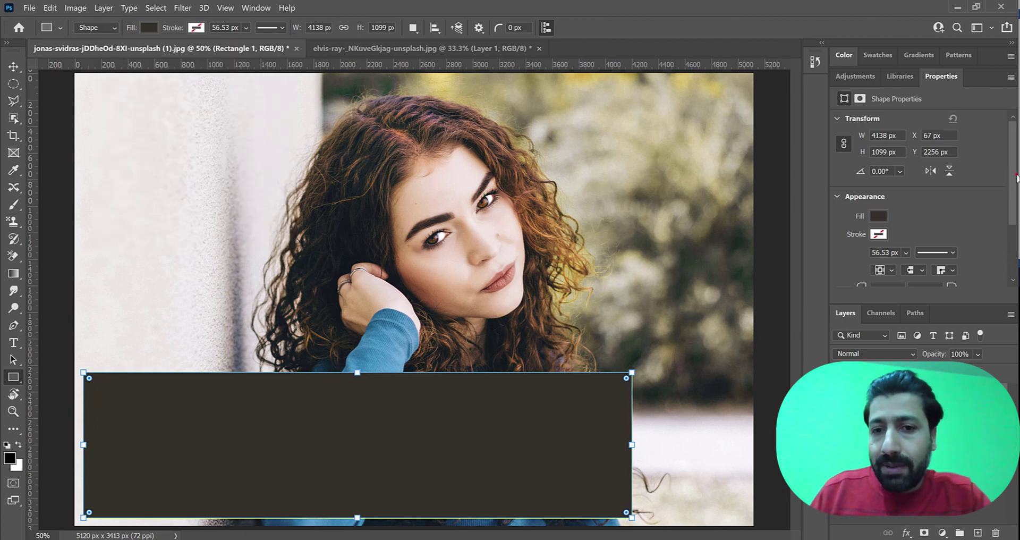
# Round all four corners of the rectangle together, trying several radii and ending at about 207 px.
pyautogui.scroll(-3, 1016, 178)
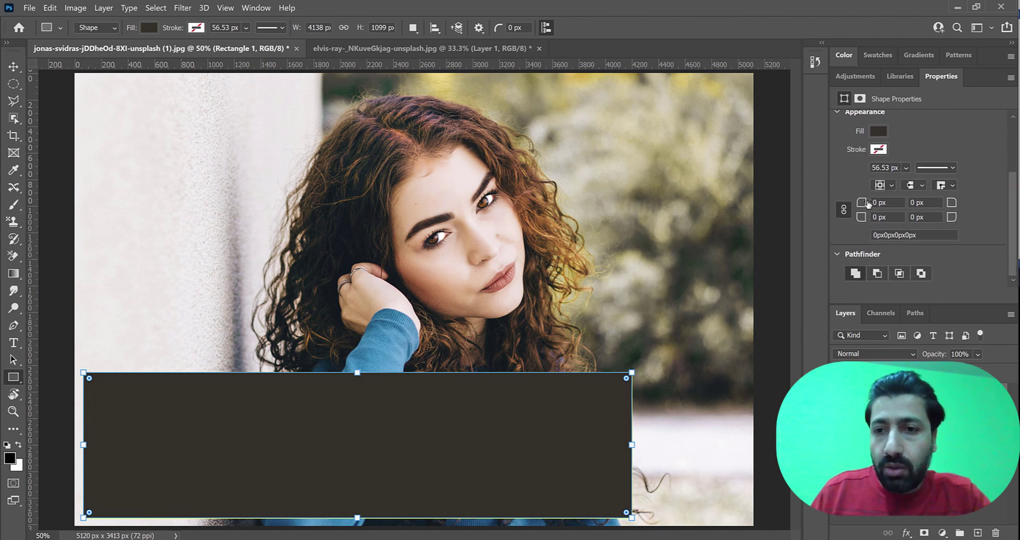
pyautogui.moveTo(863, 204); pyautogui.dragTo(883, 204)
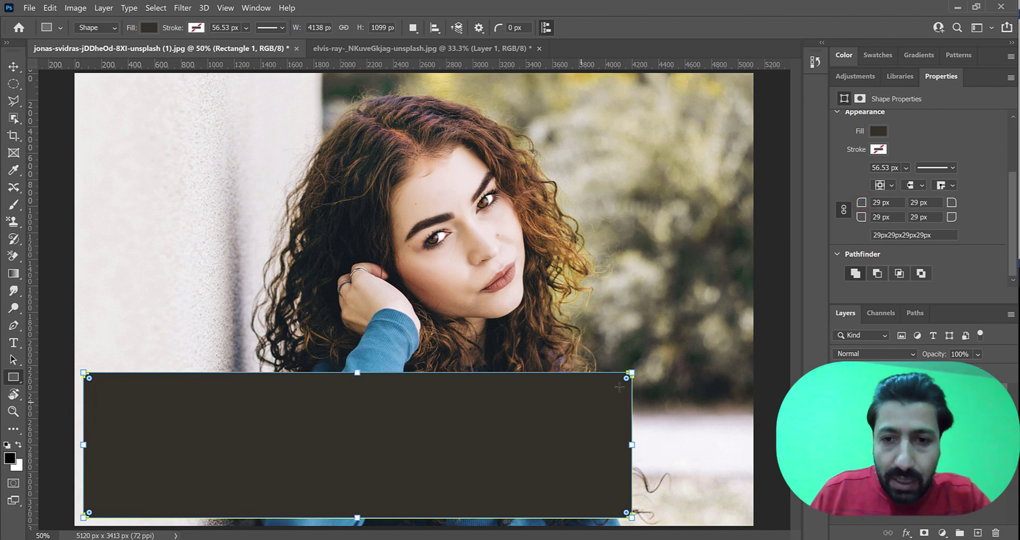
pyautogui.moveTo(627, 378); pyautogui.dragTo(559, 383)
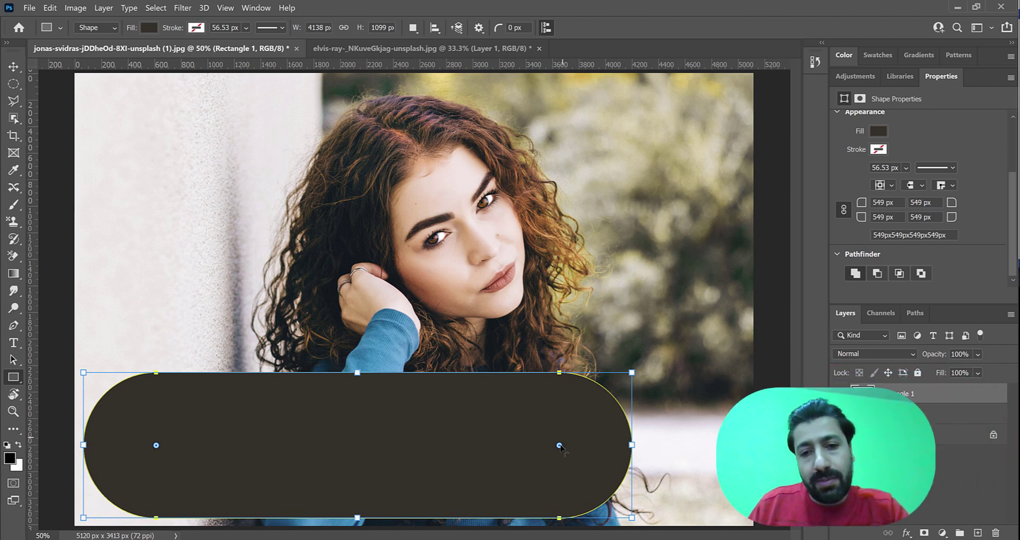
pyautogui.moveTo(561, 447); pyautogui.dragTo(607, 412)
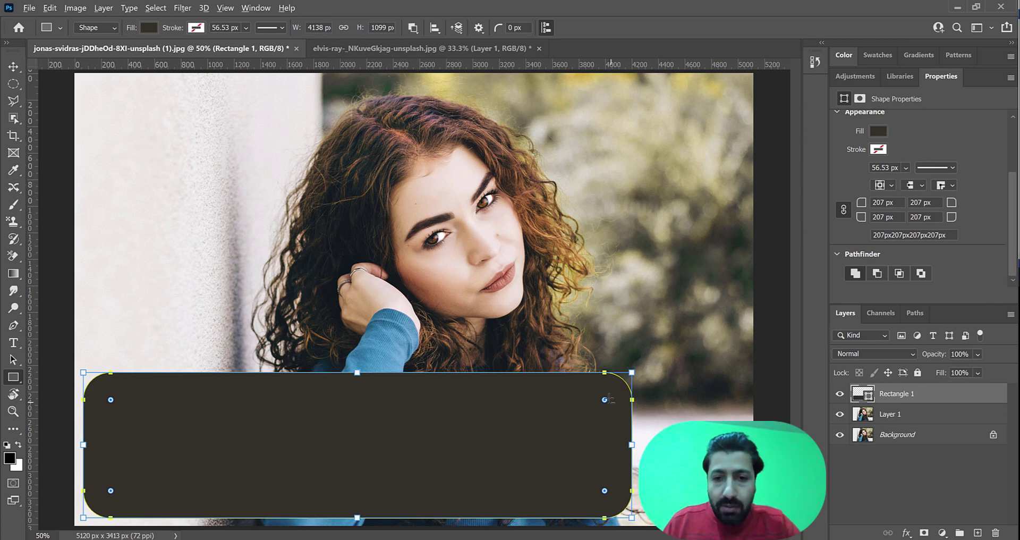
# Round the rectangle's corners individually to about 277 px upper-left, 287 px upper-right, 811 px lower-right and 814 px lower-left.
pyautogui.moveTo(605, 400); pyautogui.dragTo(548, 449)
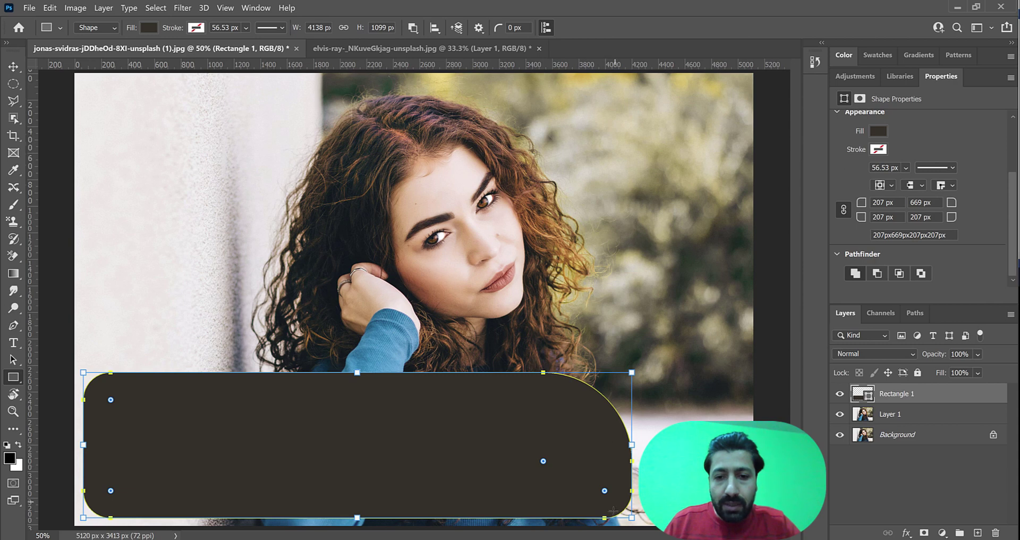
pyautogui.moveTo(111, 399); pyautogui.dragTo(169, 458)
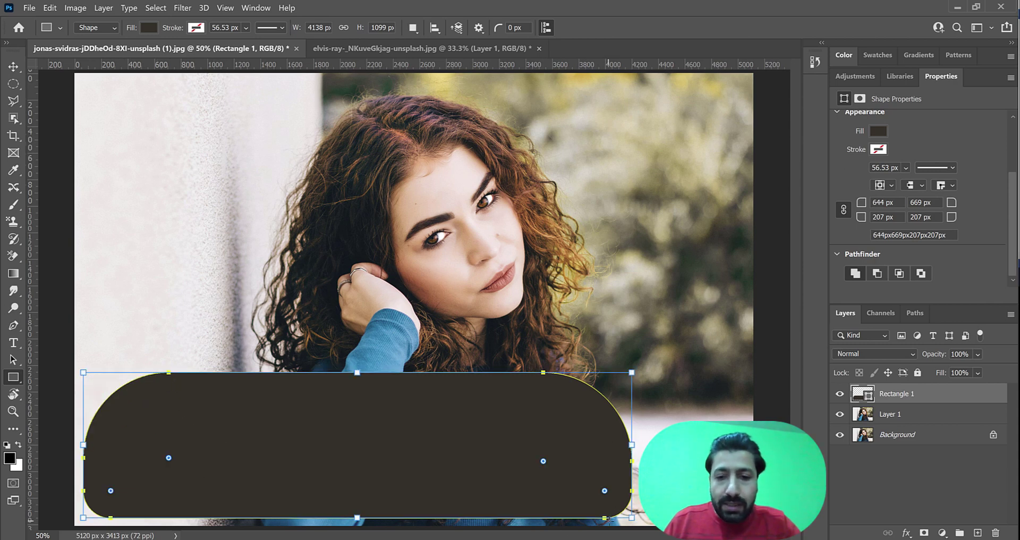
pyautogui.moveTo(605, 490); pyautogui.dragTo(384, 410)
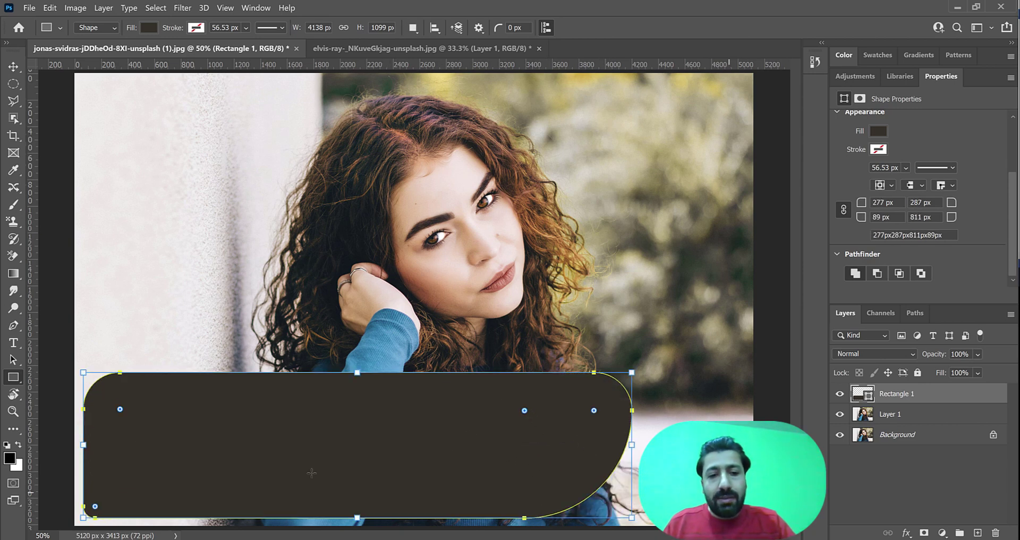
pyautogui.moveTo(95, 507); pyautogui.dragTo(192, 410)
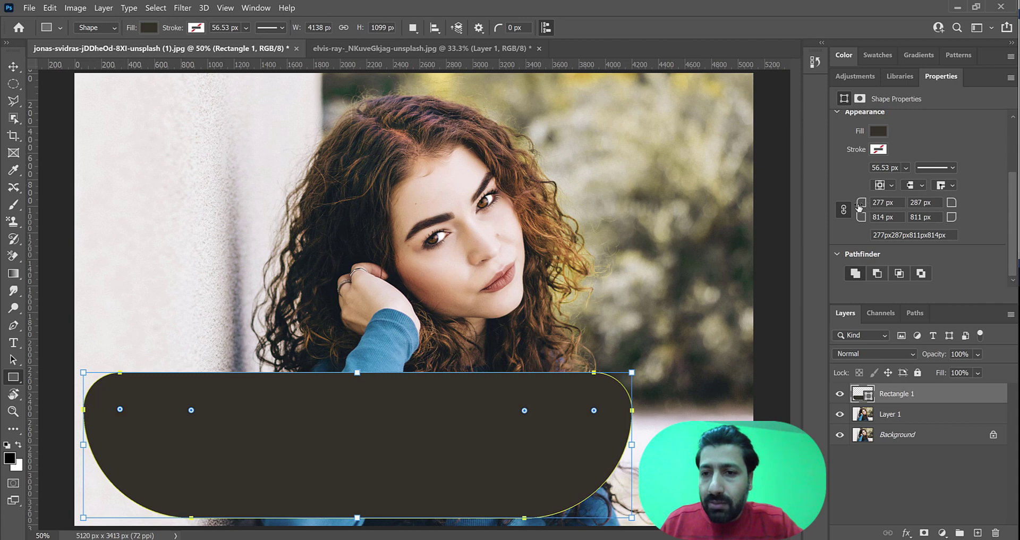
# Adjust the linked corner radii to about 411 px and 416 px for the upper corners, 685 px and 683 px for the lower ones.
pyautogui.moveTo(862, 202); pyautogui.dragTo(960, 207)
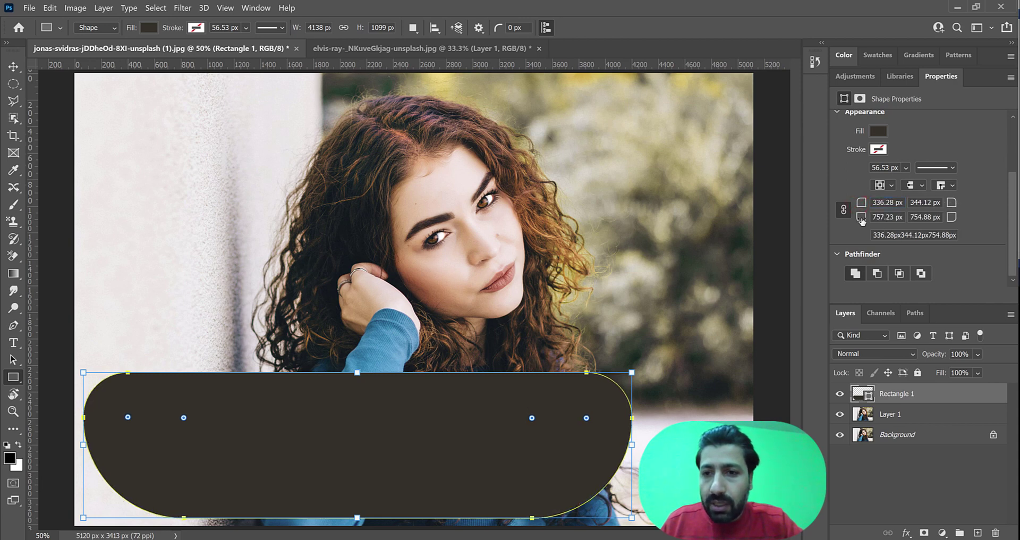
pyautogui.moveTo(861, 203); pyautogui.dragTo(989, 202)
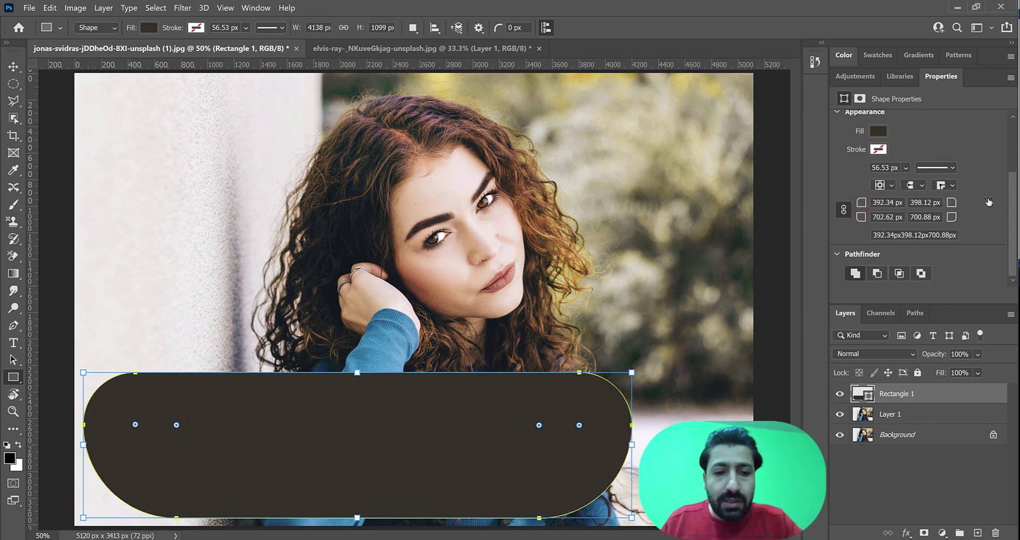
pyautogui.moveTo(861, 216); pyautogui.dragTo(883, 217)
# Change the rounded rectangle's fill to a red from the recently used colours.
pyautogui.scroll(2, 904, 207)
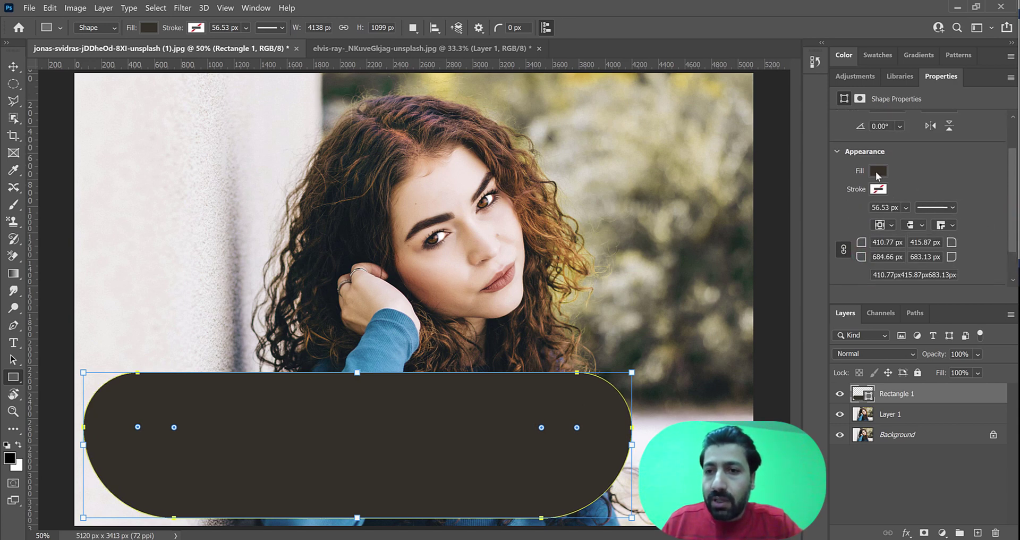
pyautogui.click(878, 173)
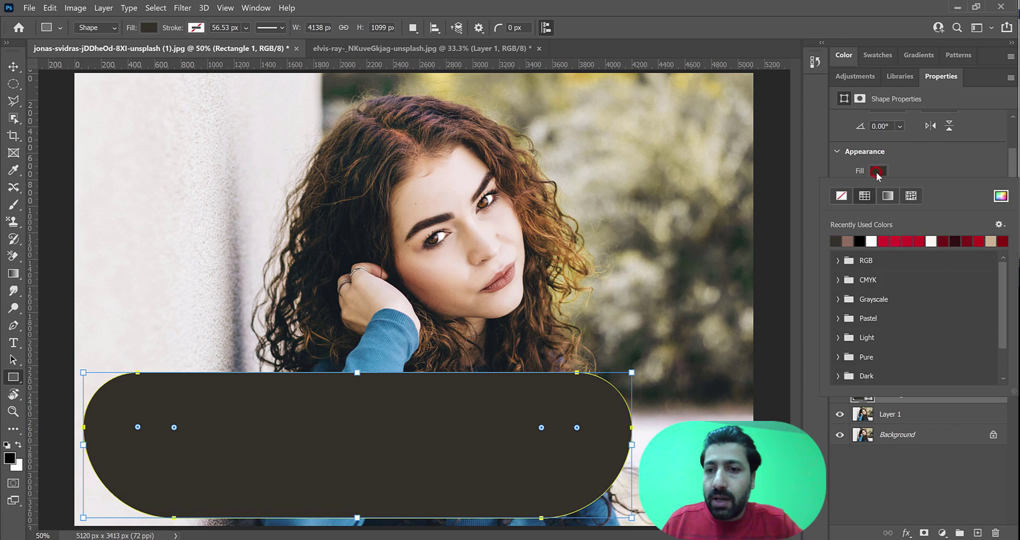
pyautogui.click(838, 261)
pyautogui.click(967, 170)
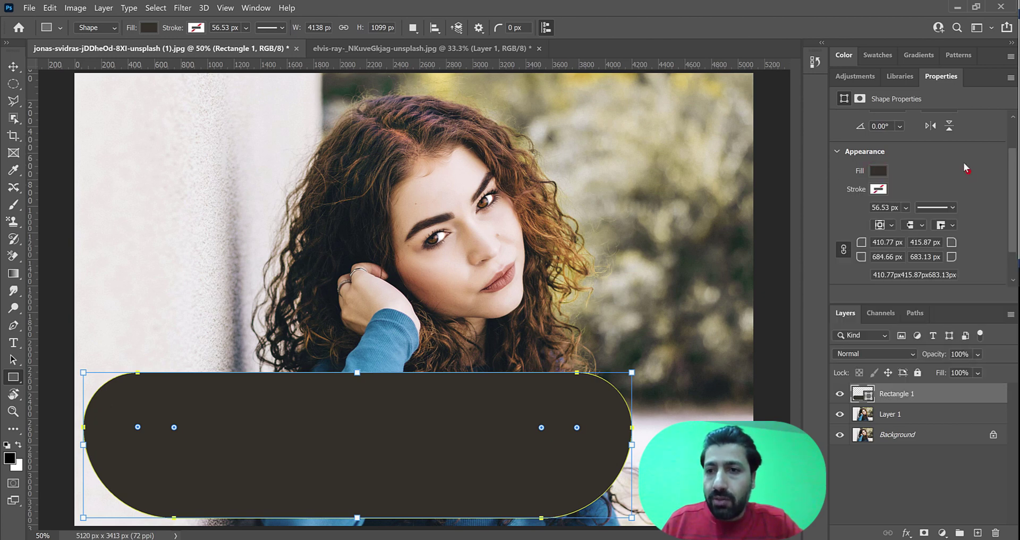
pyautogui.click(879, 171)
pyautogui.click(919, 240)
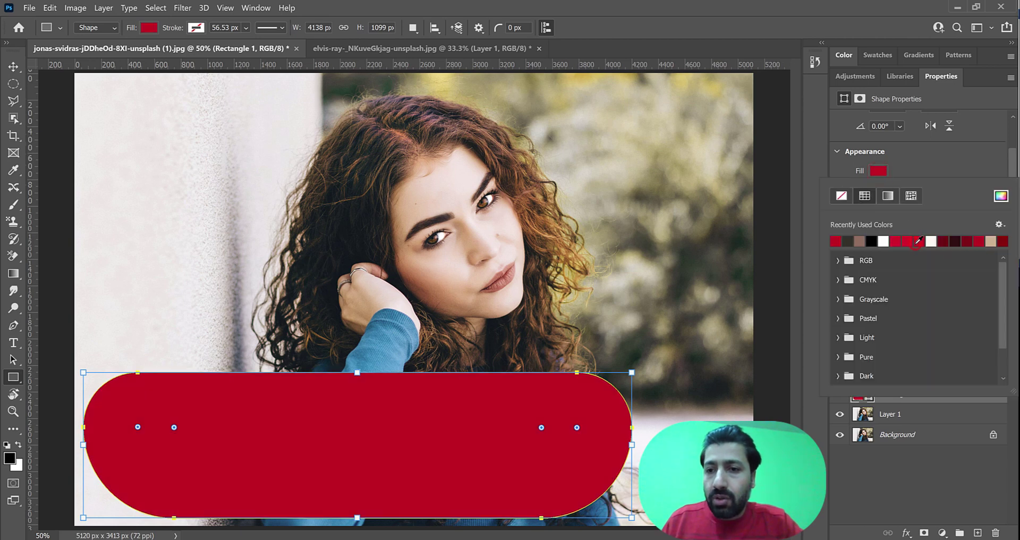
# Change the rounded rectangle's fill to the dark grey-brown from the recently used colours.
pyautogui.click(849, 240)
pyautogui.click(964, 170)
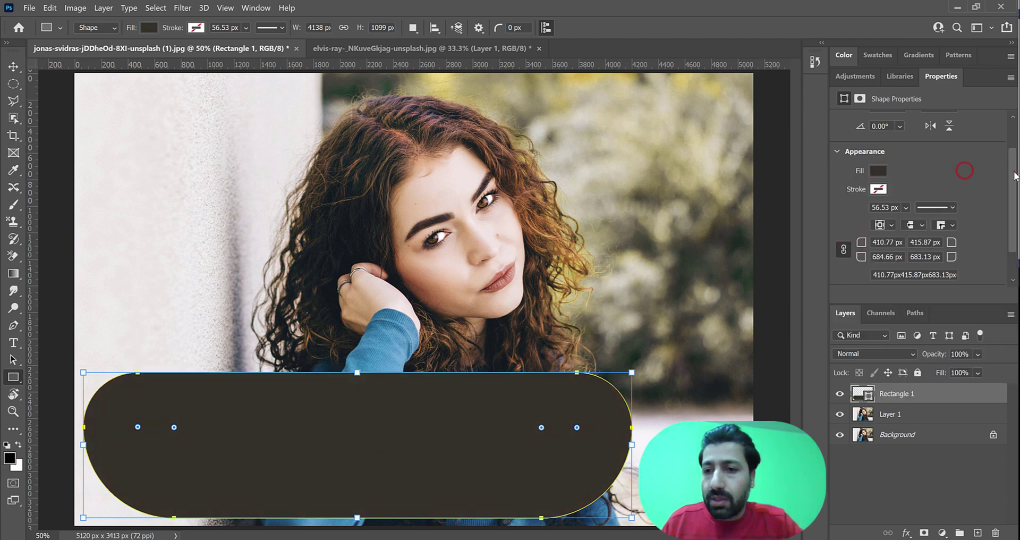
pyautogui.scroll(-1, 1015, 175)
pyautogui.scroll(3, 1007, 165)
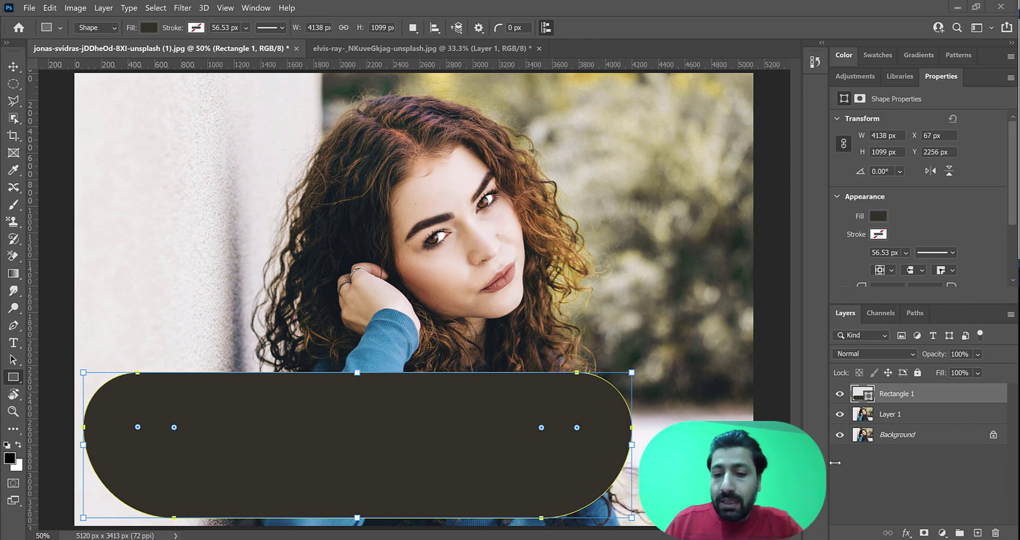
pyautogui.click(593, 408)
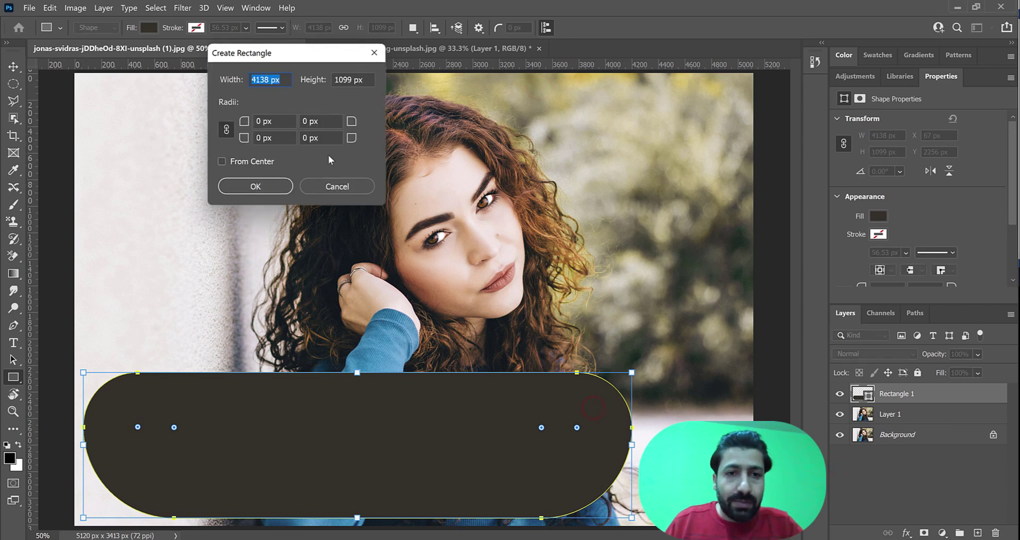
pyautogui.click(341, 186)
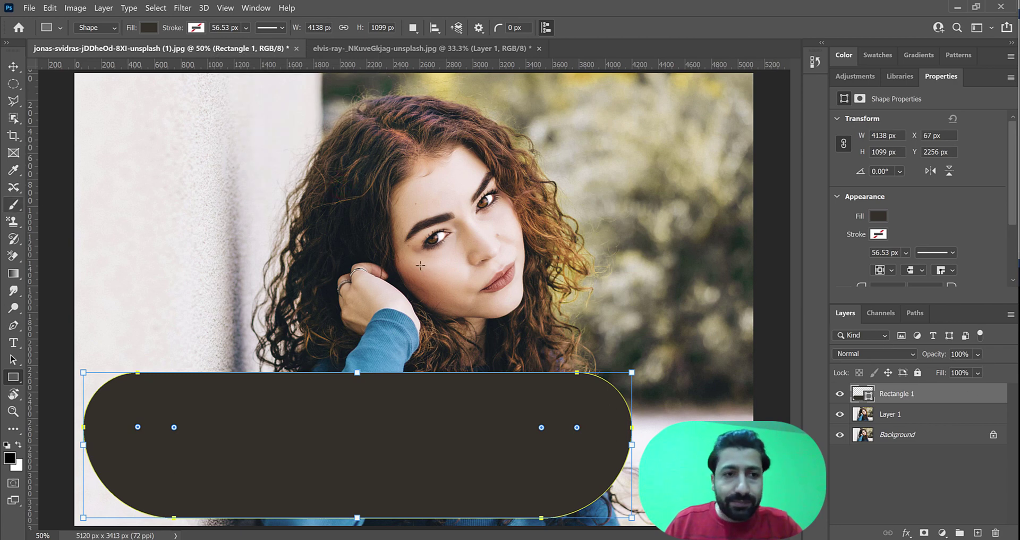
# Lower the rectangle layer's opacity to 48%.
pyautogui.press('v')
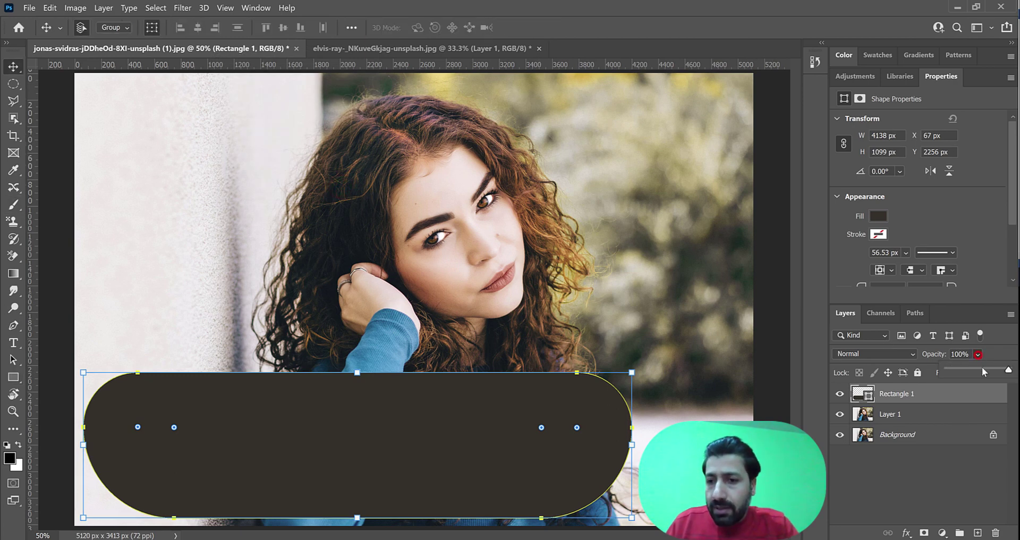
pyautogui.moveTo(983, 367); pyautogui.dragTo(980, 372)
pyautogui.click(851, 478)
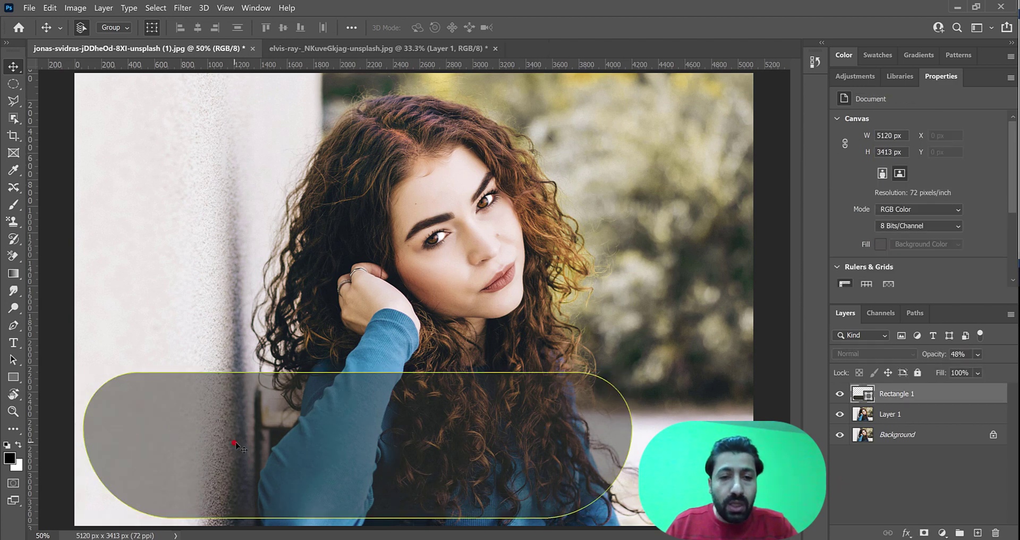
# Reposition the rounded rectangle along the photo's lower edge and scale it proportionally to about 85%.
pyautogui.moveTo(281, 447); pyautogui.dragTo(317, 439)
pyautogui.hotkey('ctrl', 't')
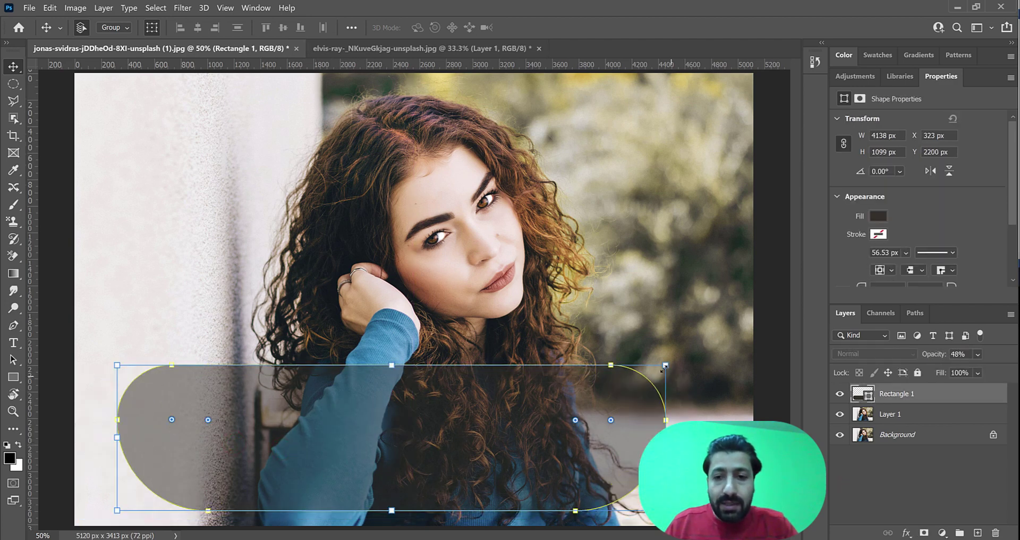
pyautogui.moveTo(662, 364); pyautogui.dragTo(590, 398)
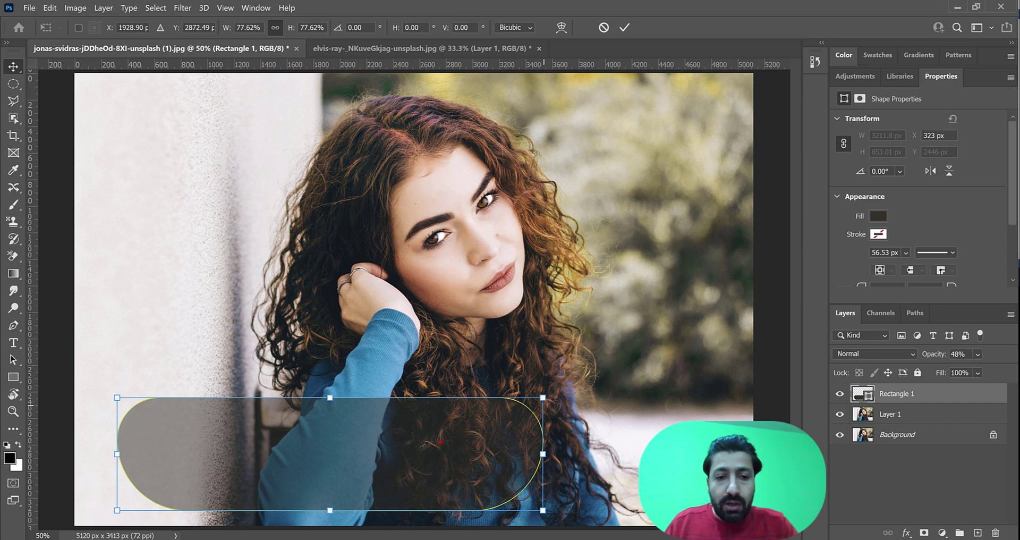
pyautogui.moveTo(501, 445); pyautogui.dragTo(449, 449)
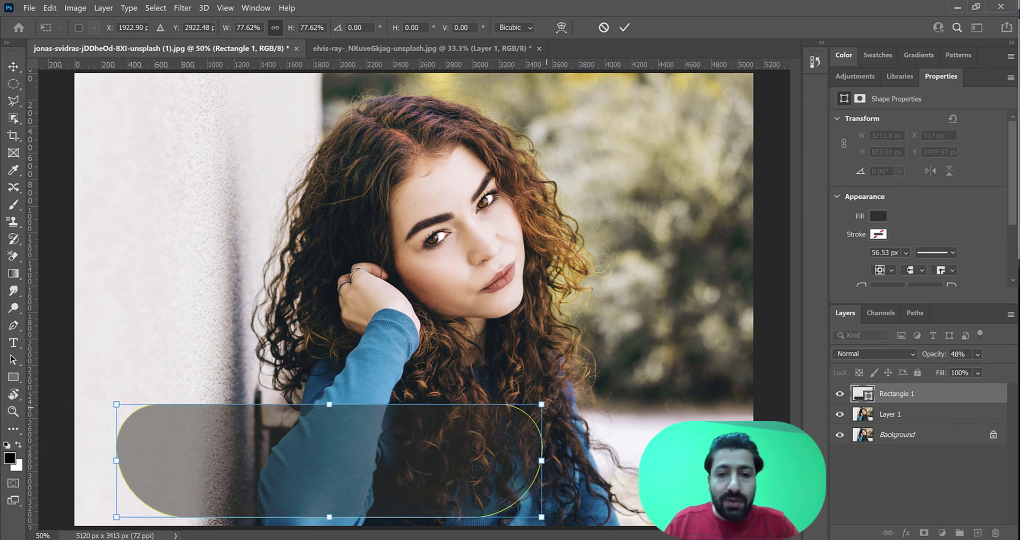
pyautogui.moveTo(546, 407); pyautogui.dragTo(586, 395)
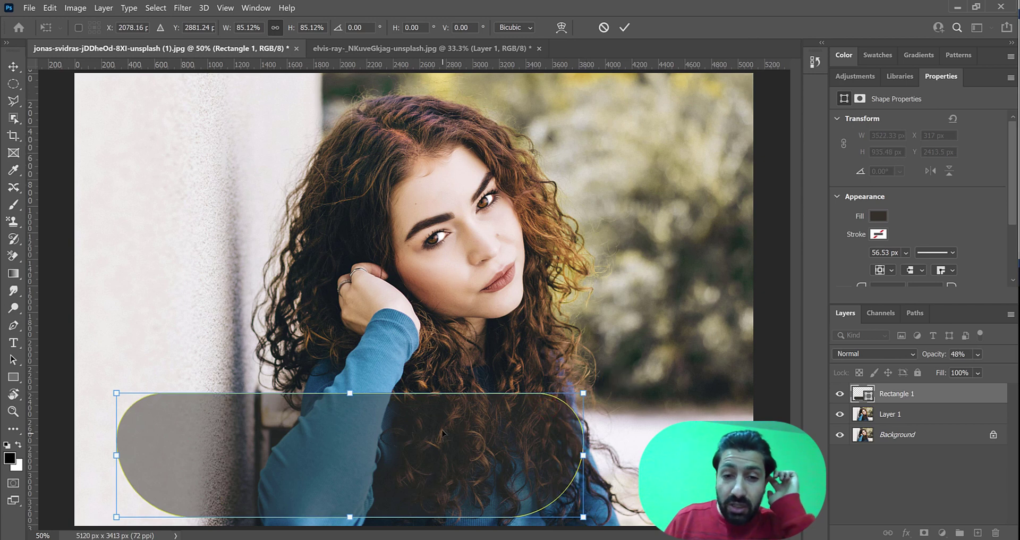
pyautogui.moveTo(441, 433); pyautogui.dragTo(427, 430)
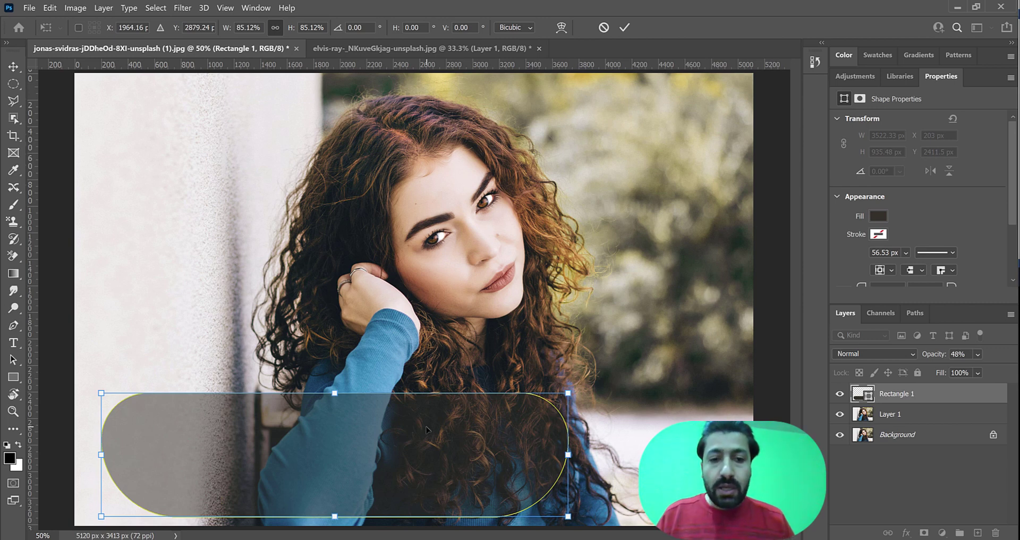
# Set the rectangle layer's opacity to 100% and its blend mode to Darken.
pyautogui.click(978, 354)
pyautogui.moveTo(976, 369); pyautogui.dragTo(1011, 375)
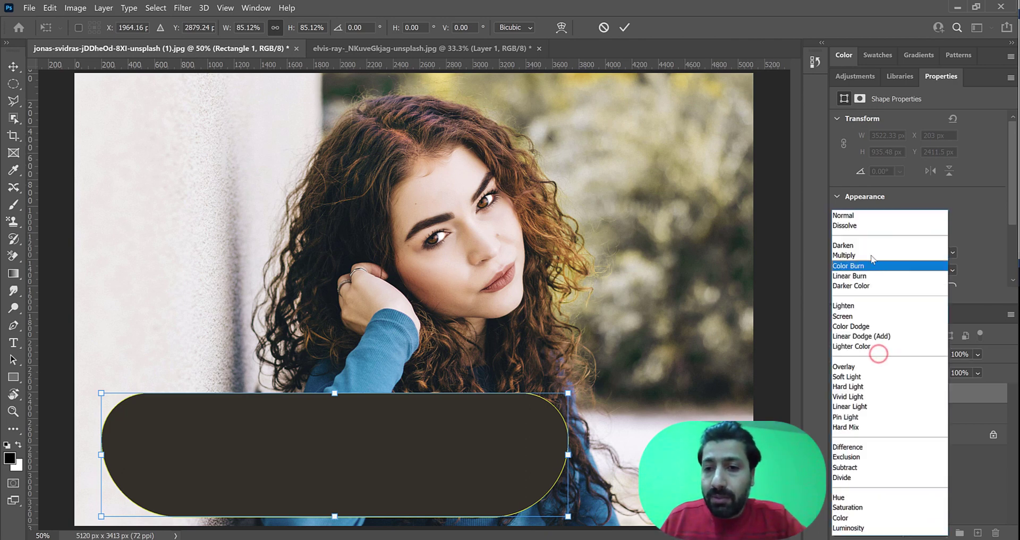
pyautogui.click(850, 292)
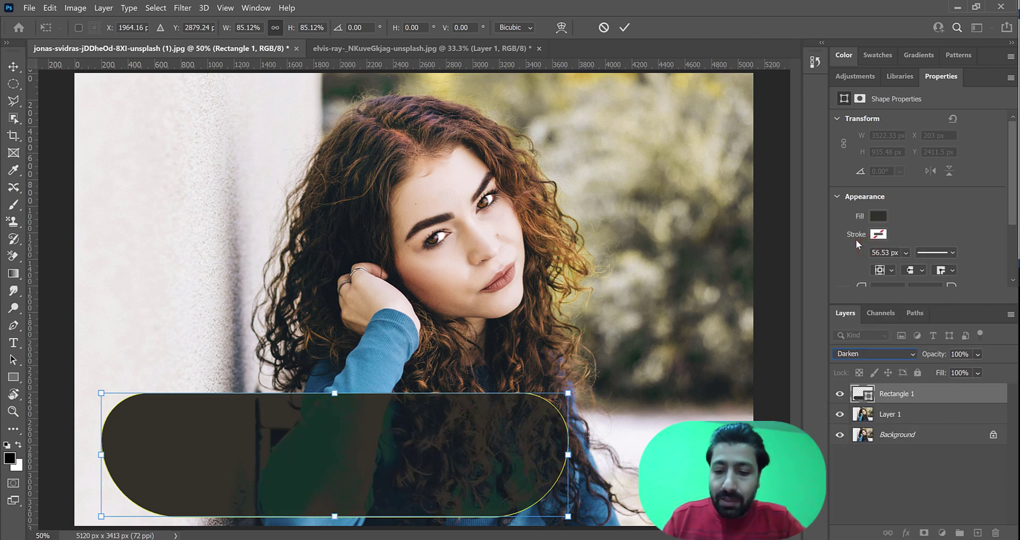
# Try the rectangle layer's blend modes one after another from Multiply through Saturation, ending on Hue.
pyautogui.press('Down')
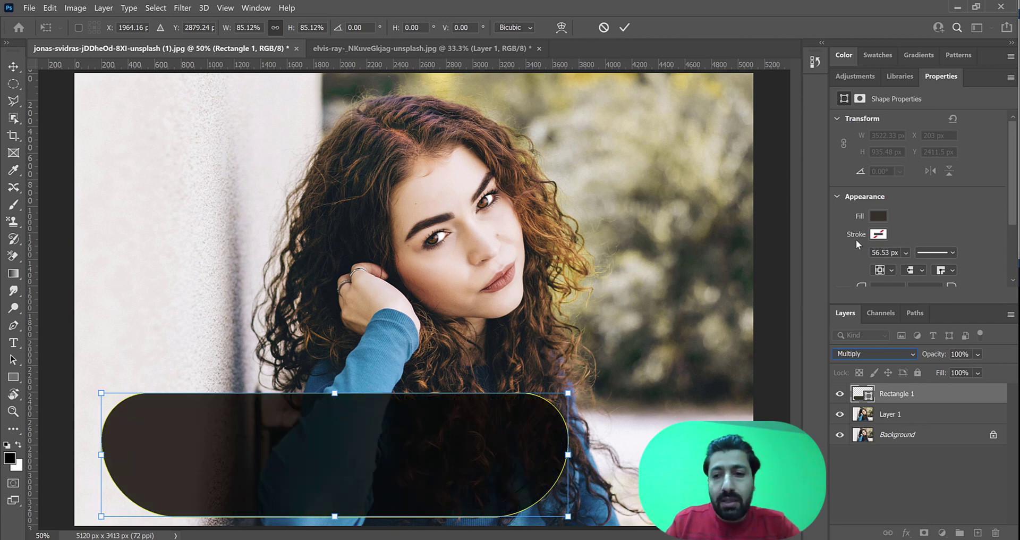
pyautogui.press('Down')
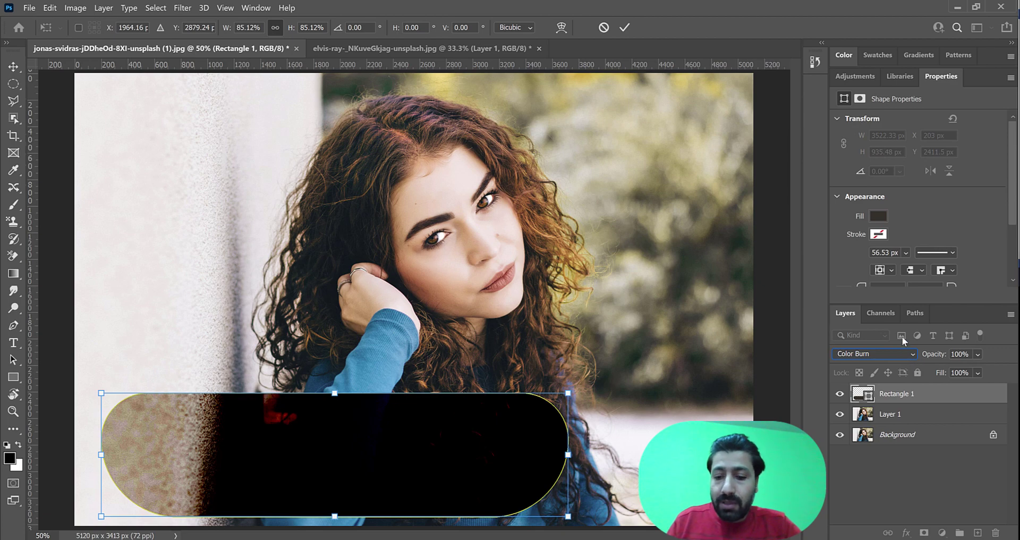
pyautogui.press('Down')
pyautogui.press('Down')
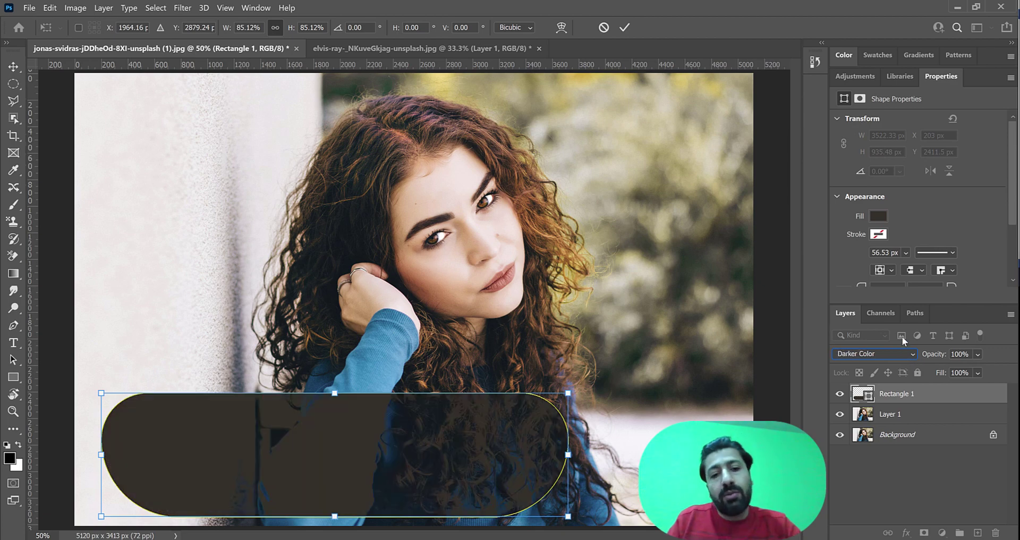
pyautogui.press('Down')
pyautogui.press('Down')
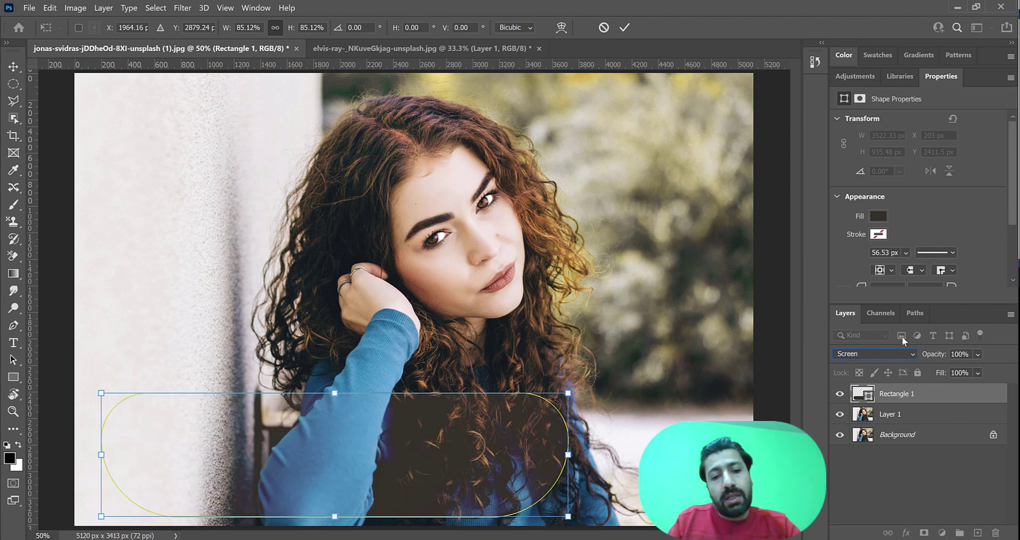
pyautogui.press('Down')
pyautogui.press('Down')
pyautogui.press('Down')
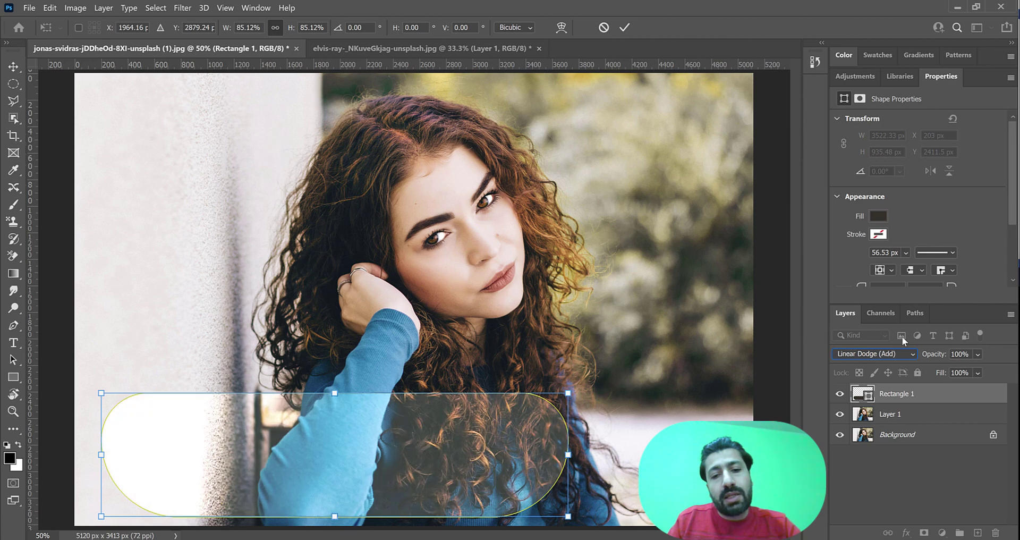
pyautogui.press('Down')
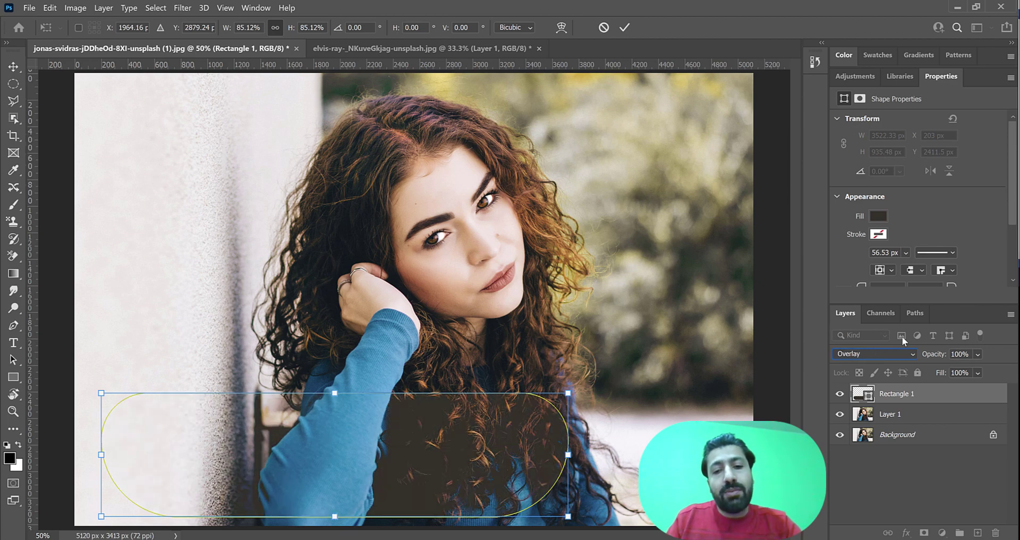
pyautogui.press('Down')
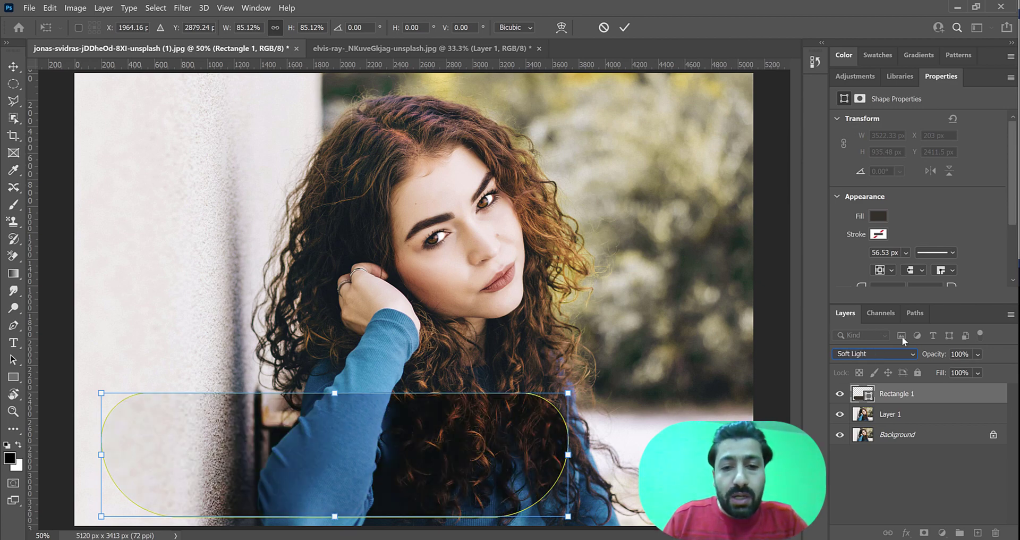
pyautogui.press('Down')
pyautogui.press('Down')
pyautogui.press('Down')
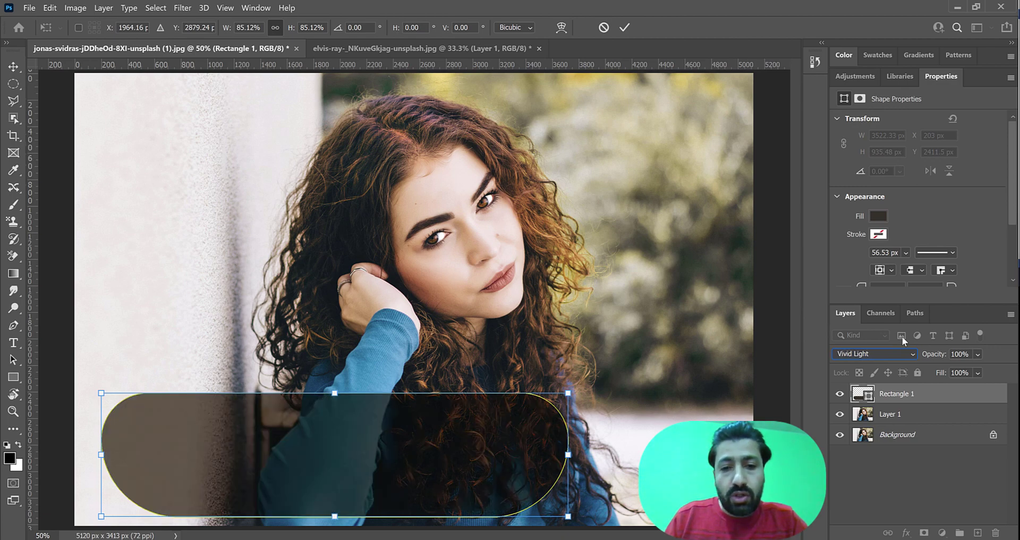
pyautogui.press('Down')
pyautogui.press('Down')
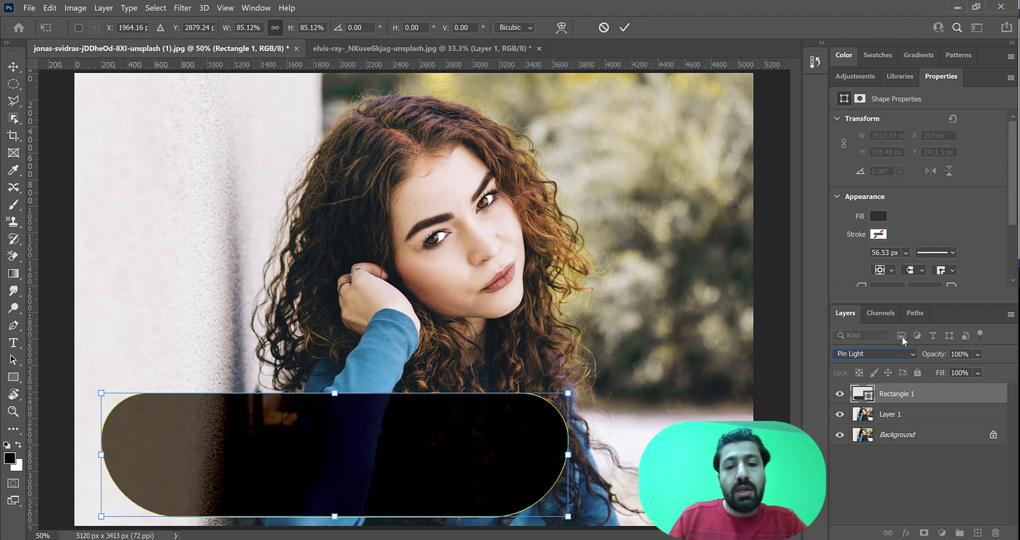
pyautogui.press('Down')
pyautogui.press('Down')
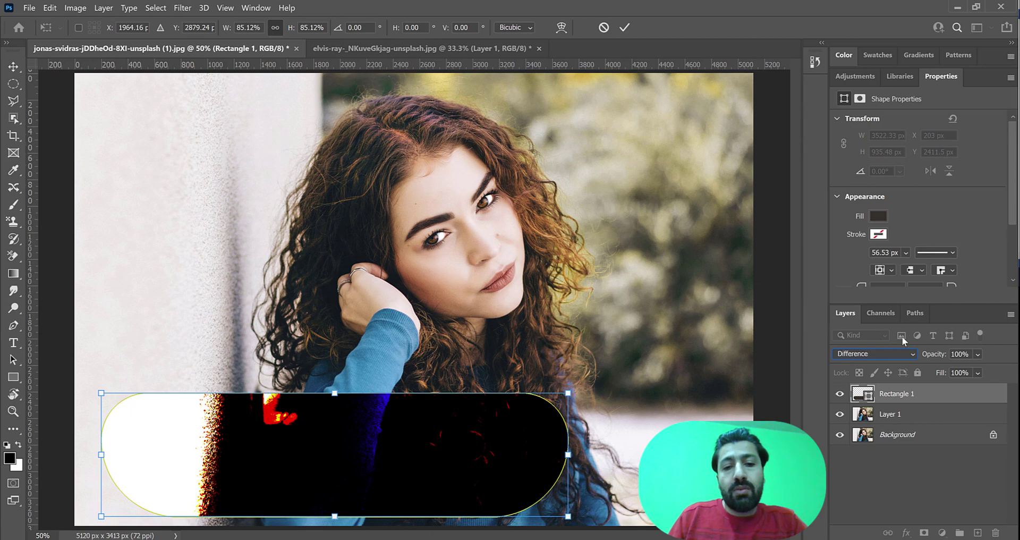
pyautogui.press('Down')
pyautogui.press('Down')
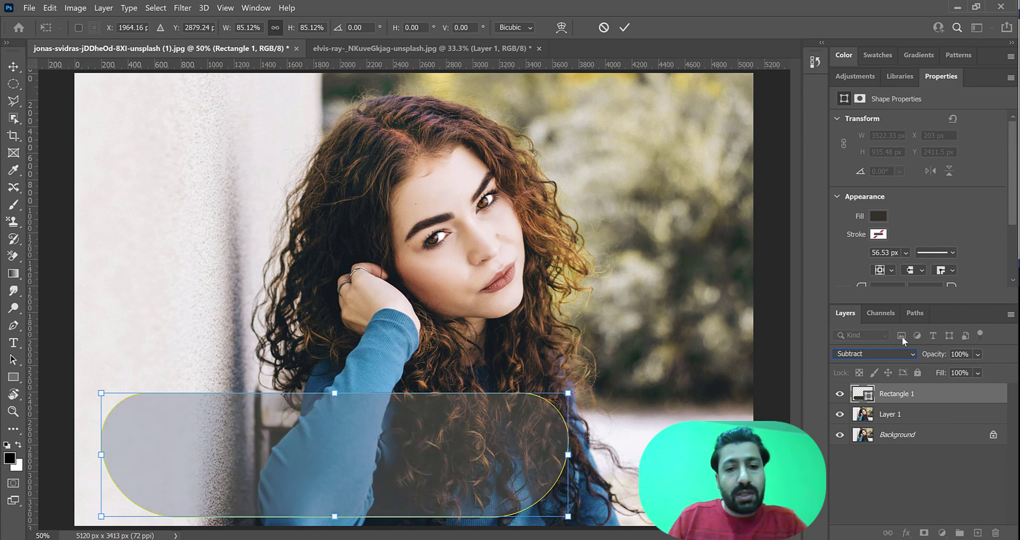
pyautogui.press('Down')
pyautogui.press('Down')
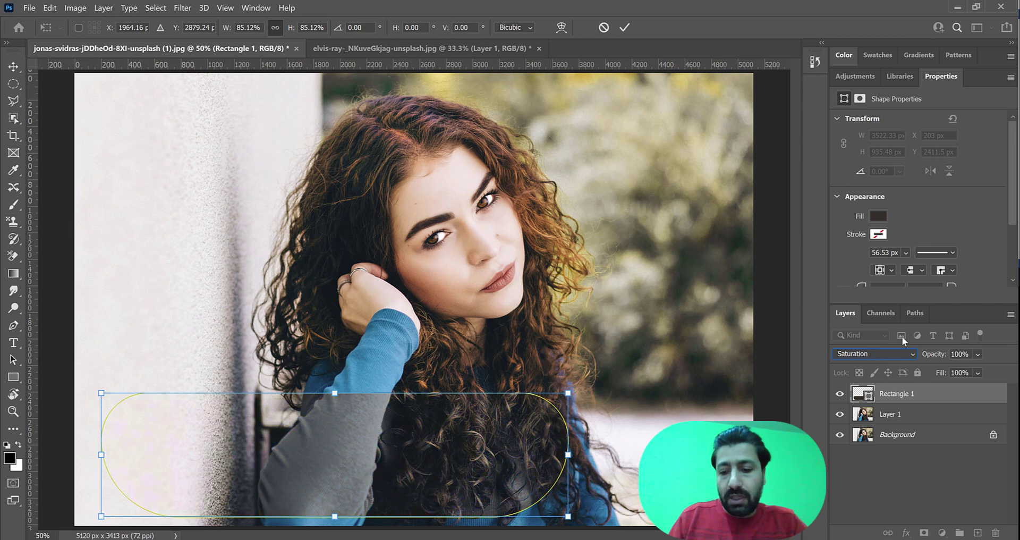
pyautogui.press('Up')
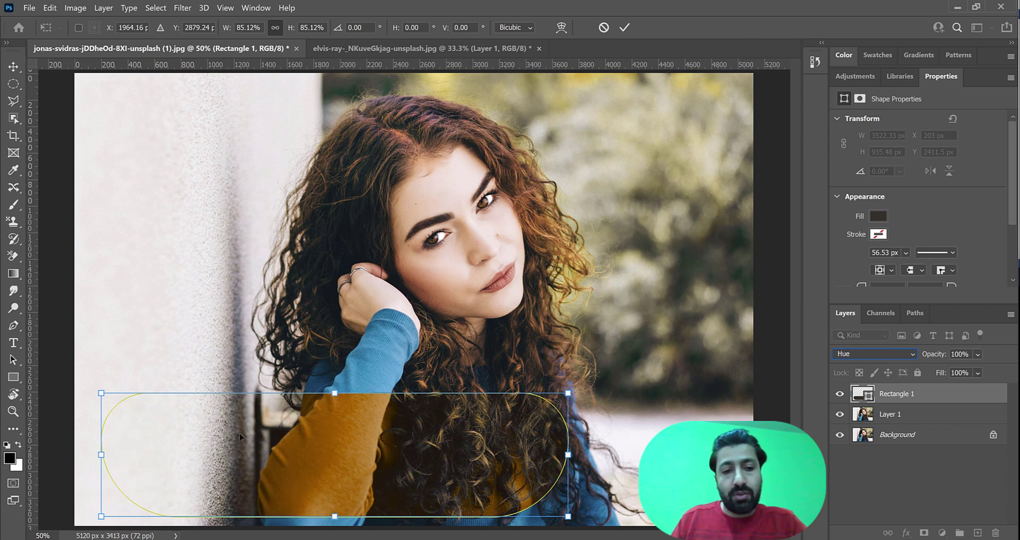
# Move the rectangle over the woman's lower sleeve and hair, scale it to about 59.55% and apply the transform.
pyautogui.moveTo(239, 437); pyautogui.dragTo(376, 478)
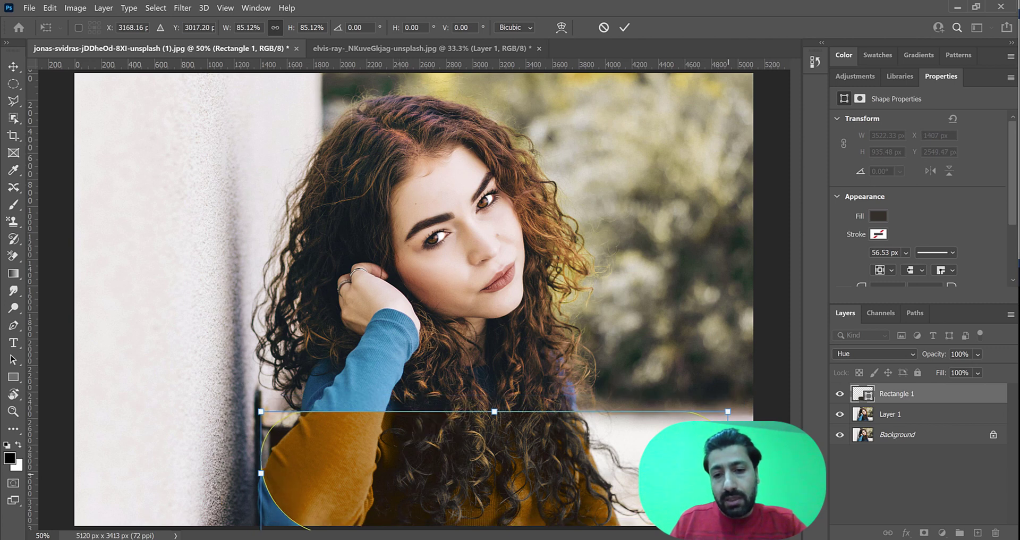
pyautogui.moveTo(728, 473); pyautogui.dragTo(587, 473)
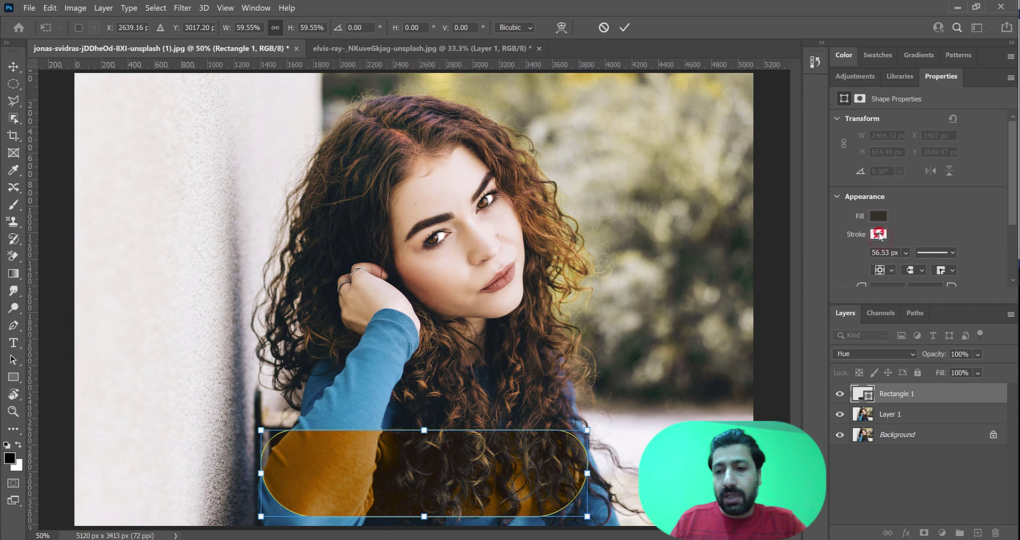
pyautogui.click(879, 216)
pyautogui.scroll(-2, 1014, 213)
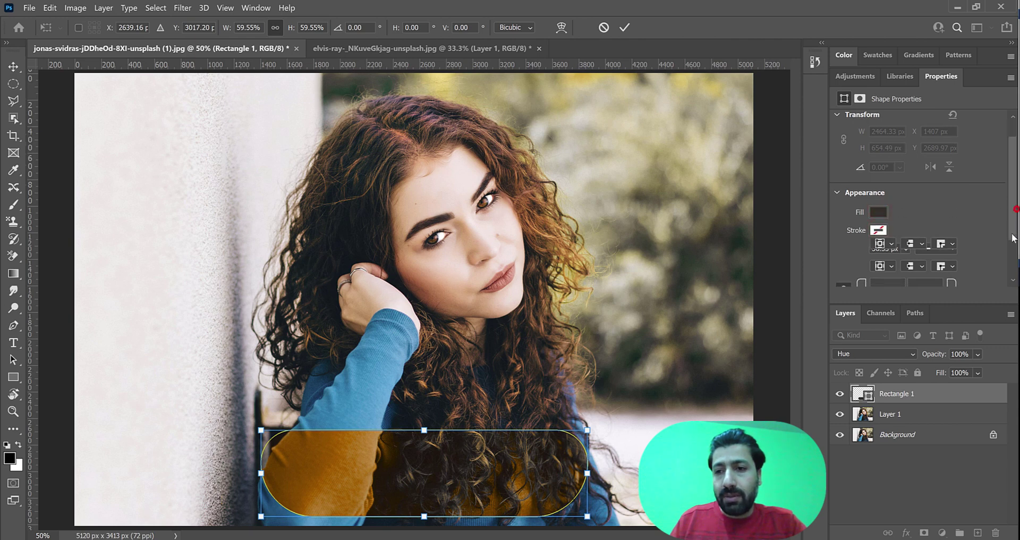
pyautogui.click(872, 195)
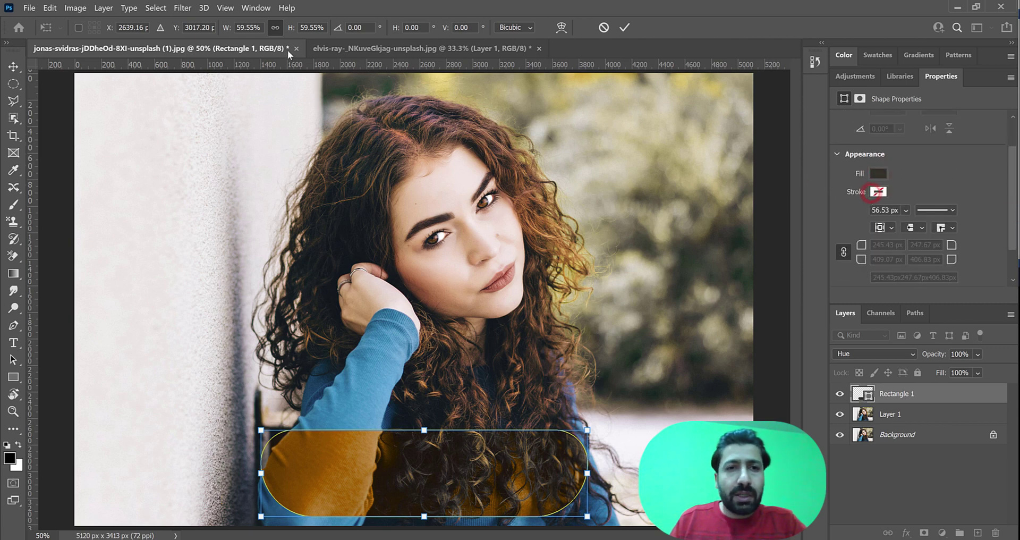
pyautogui.click(13, 377)
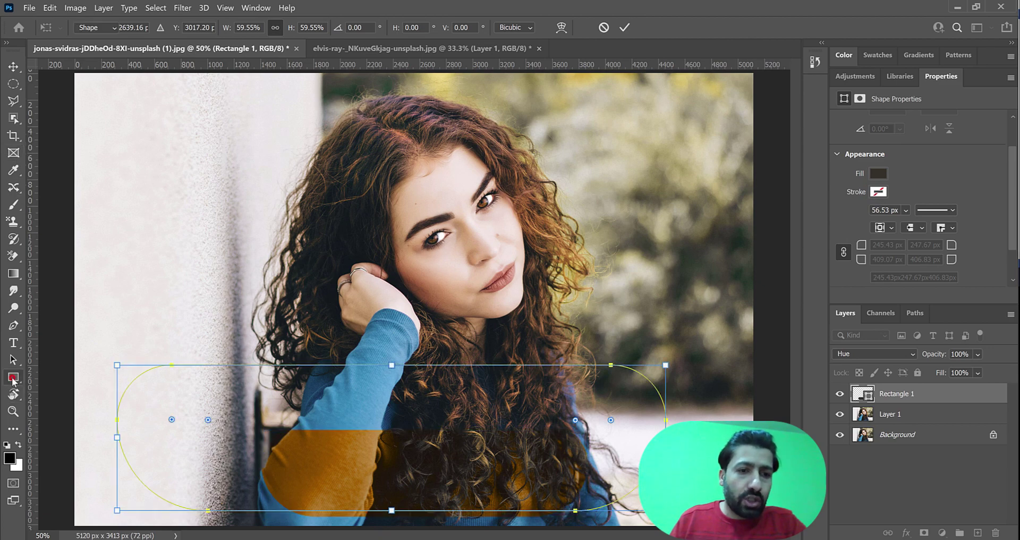
pyautogui.press('Return')
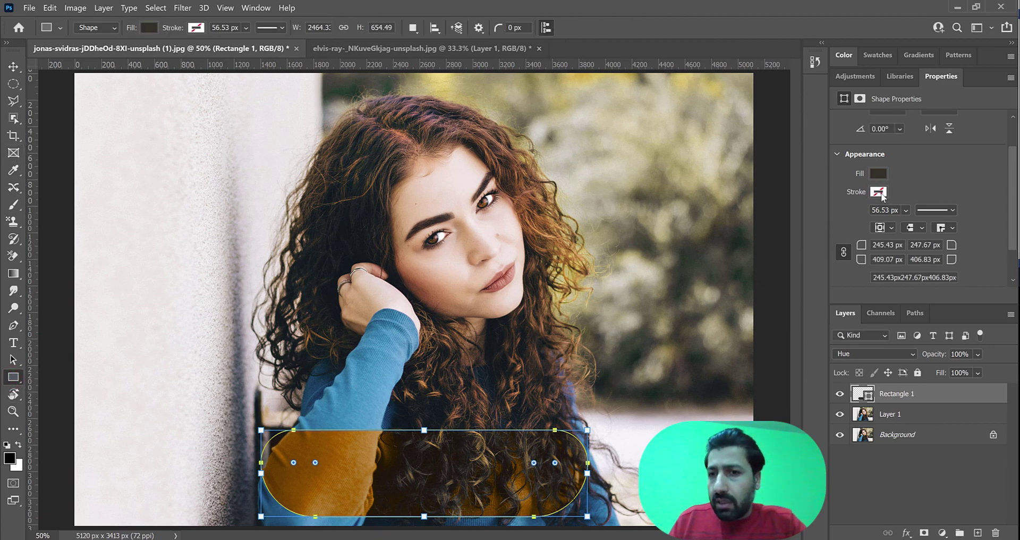
# Give the rounded rectangle a white stroke from the recently used colours.
pyautogui.click(880, 193)
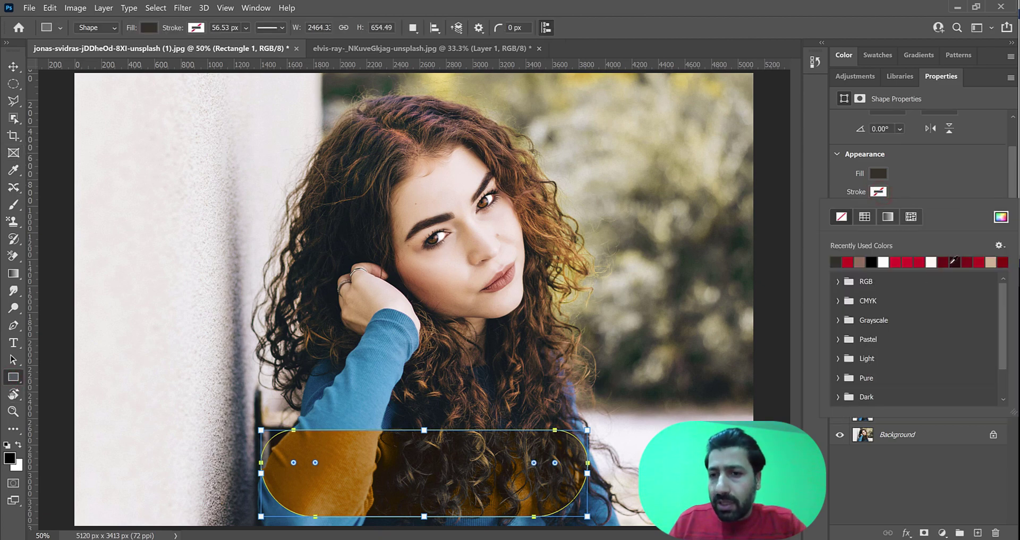
pyautogui.click(934, 262)
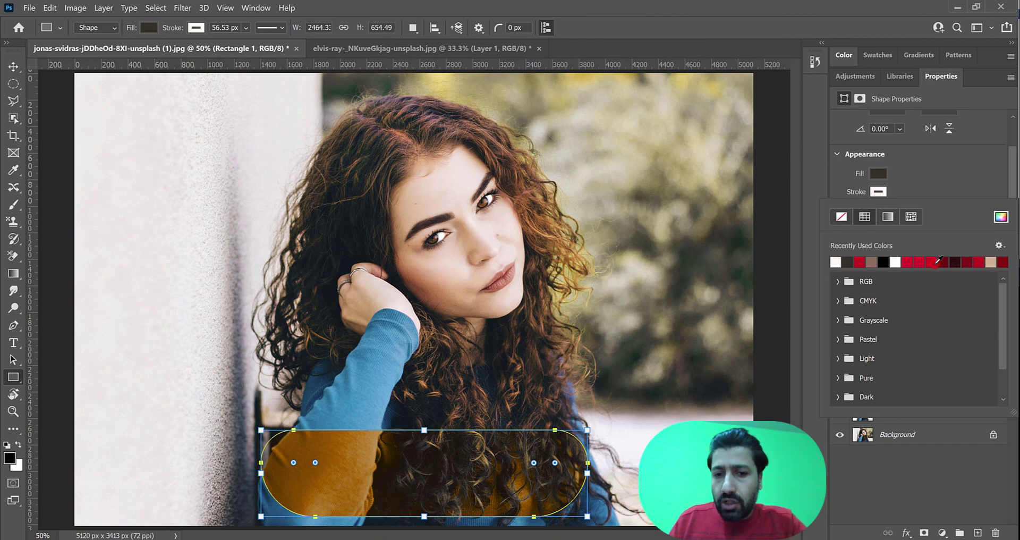
pyautogui.click(934, 179)
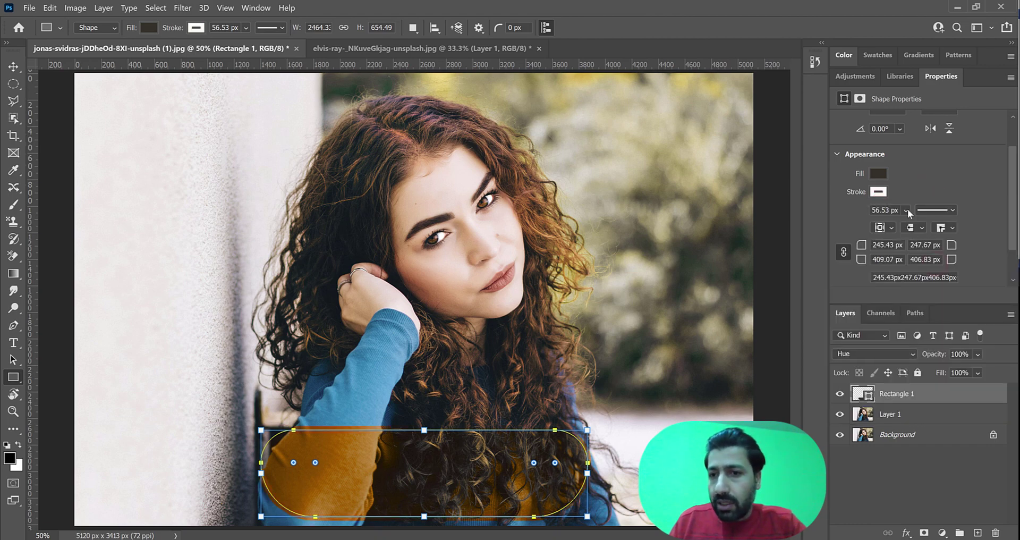
# Reduce the rounded rectangle's stroke width to 27.51 px.
pyautogui.click(907, 210)
pyautogui.moveTo(938, 229)
pyautogui.mouseDown()
pyautogui.moveTo(954, 226)
pyautogui.moveTo(925, 225)
pyautogui.mouseUp()
pyautogui.click(951, 174)
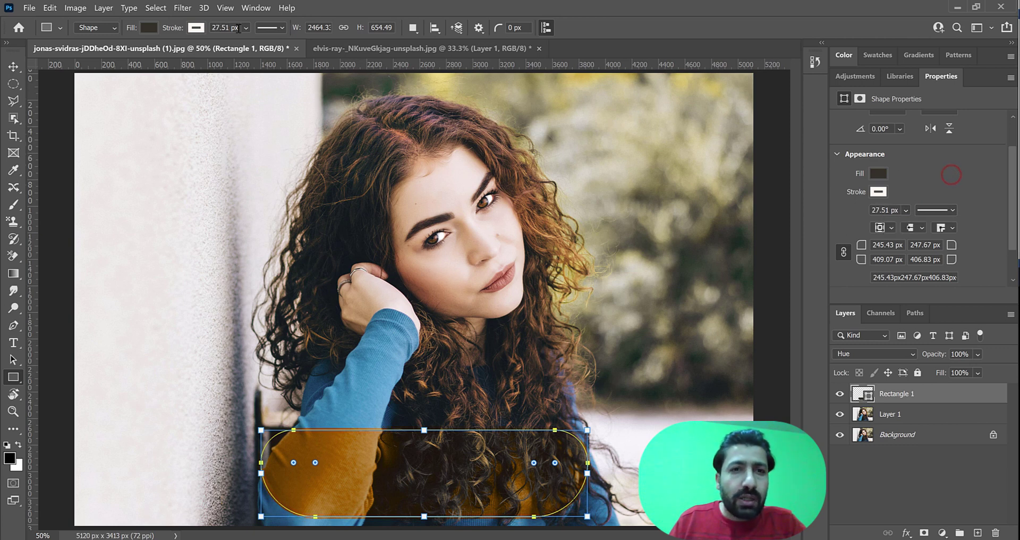
# Increase the rounded rectangle's stroke width to 36.48 px.
pyautogui.click(246, 27)
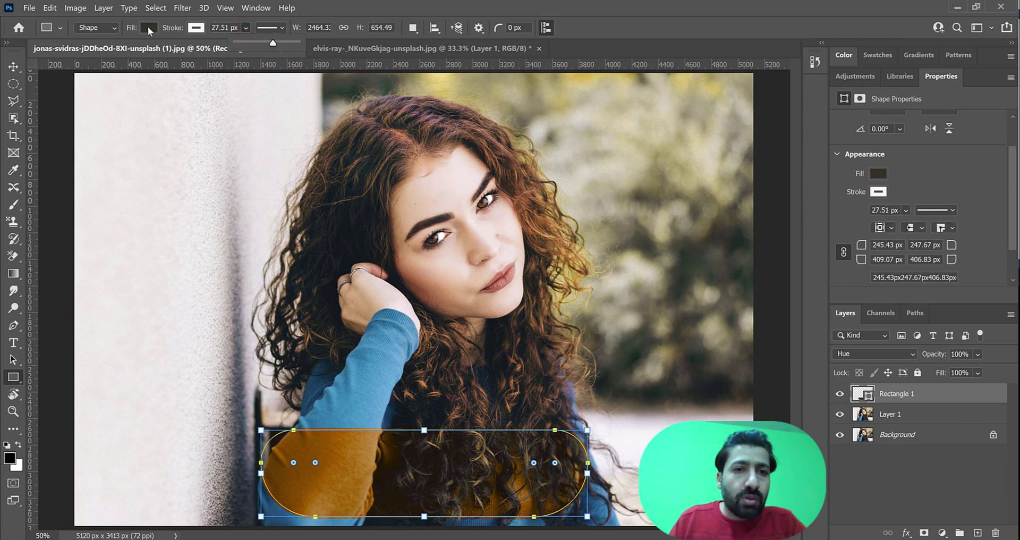
pyautogui.click(149, 28)
pyautogui.click(171, 63)
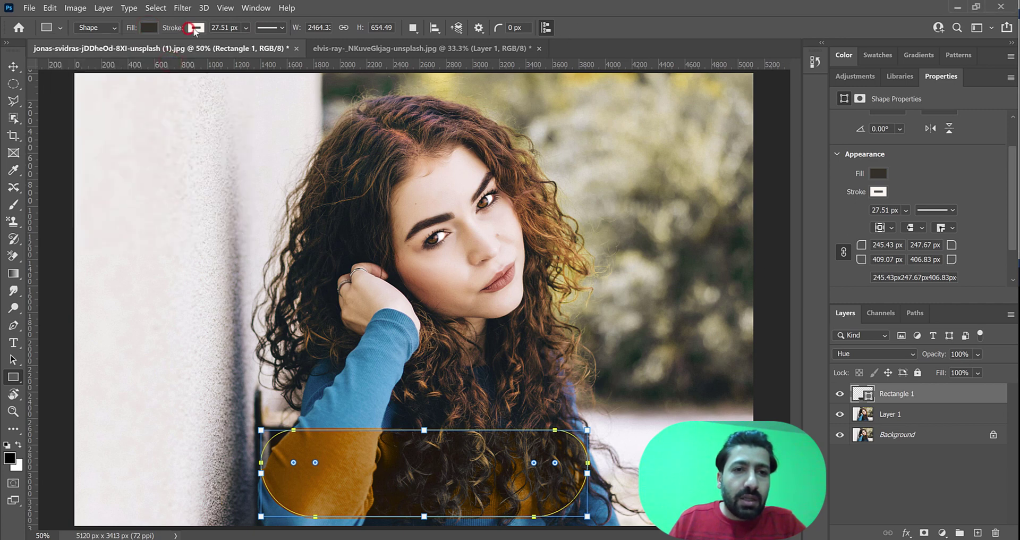
pyautogui.click(196, 27)
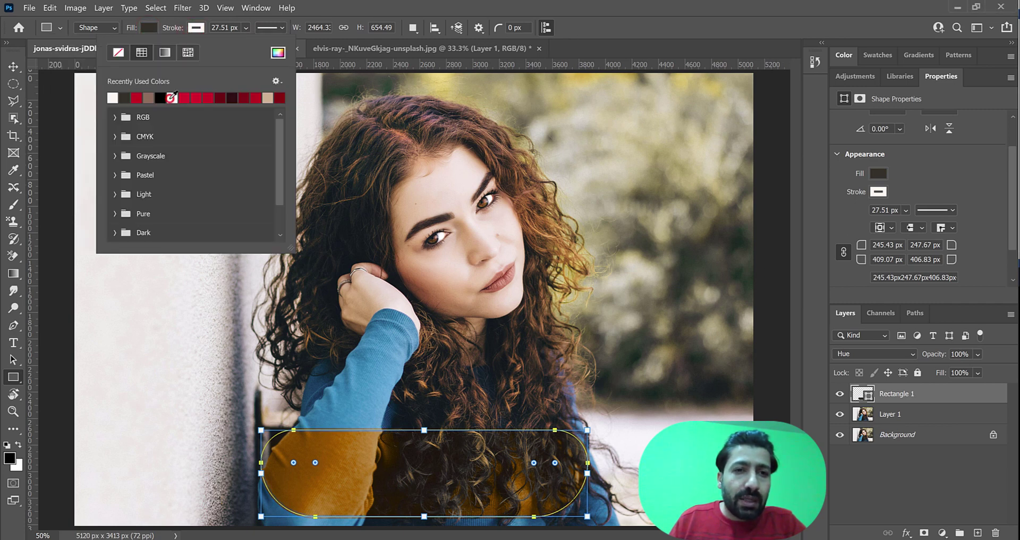
pyautogui.click(320, 12)
pyautogui.click(244, 28)
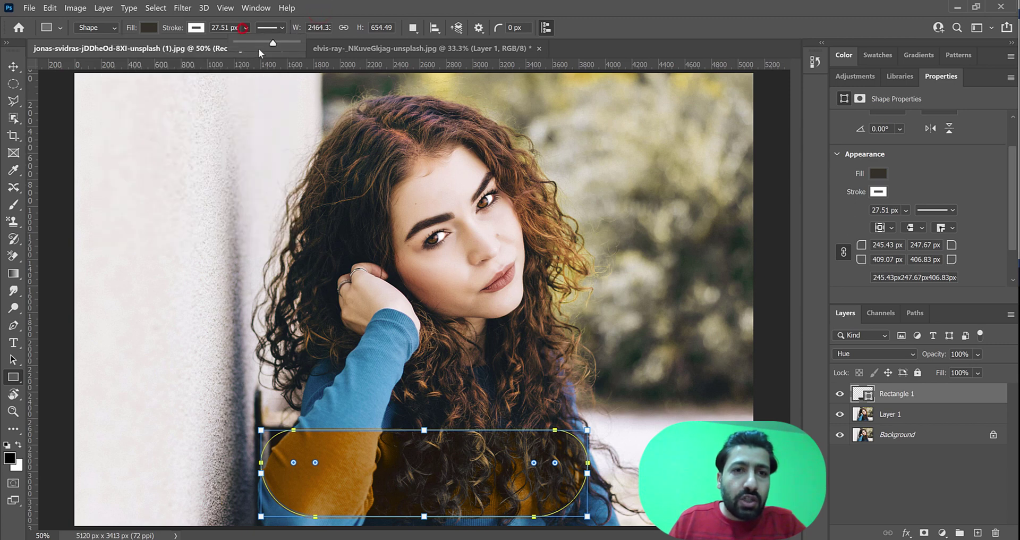
pyautogui.moveTo(271, 42); pyautogui.dragTo(281, 43)
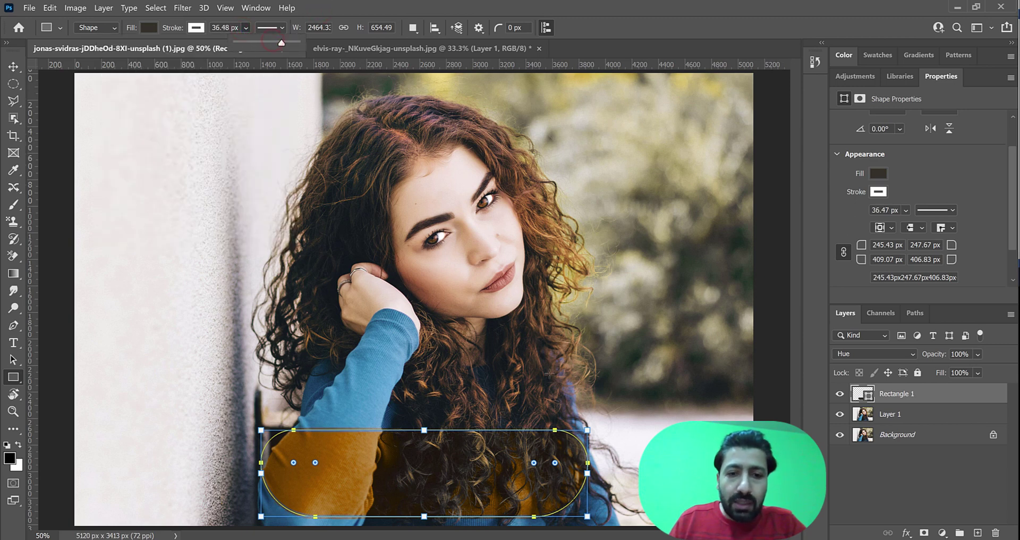
pyautogui.click(644, 426)
pyautogui.click(339, 190)
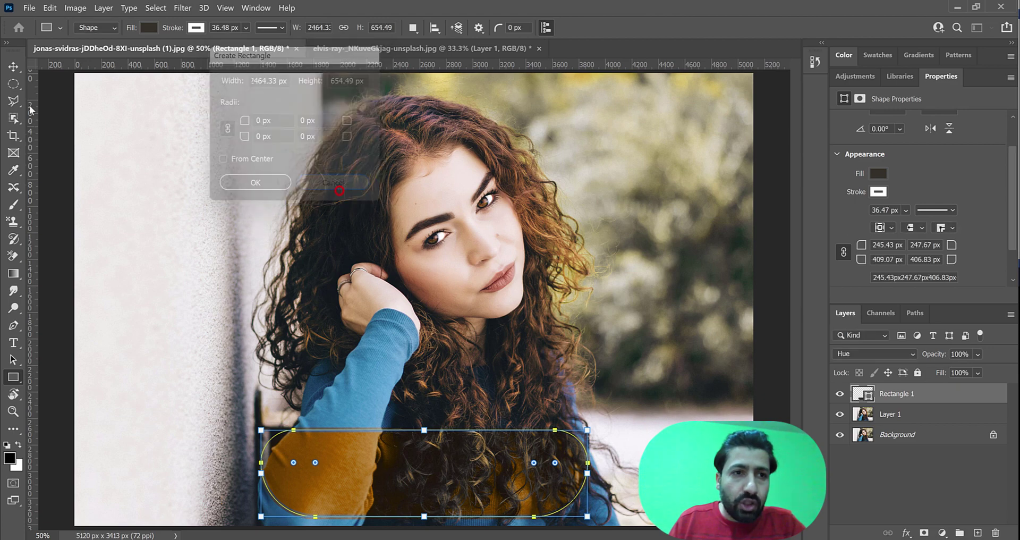
# Move the rounded rectangle up and to the left with the Move tool, to about X 1153 px, Y 2635 px.
pyautogui.click(14, 66)
pyautogui.click(342, 466)
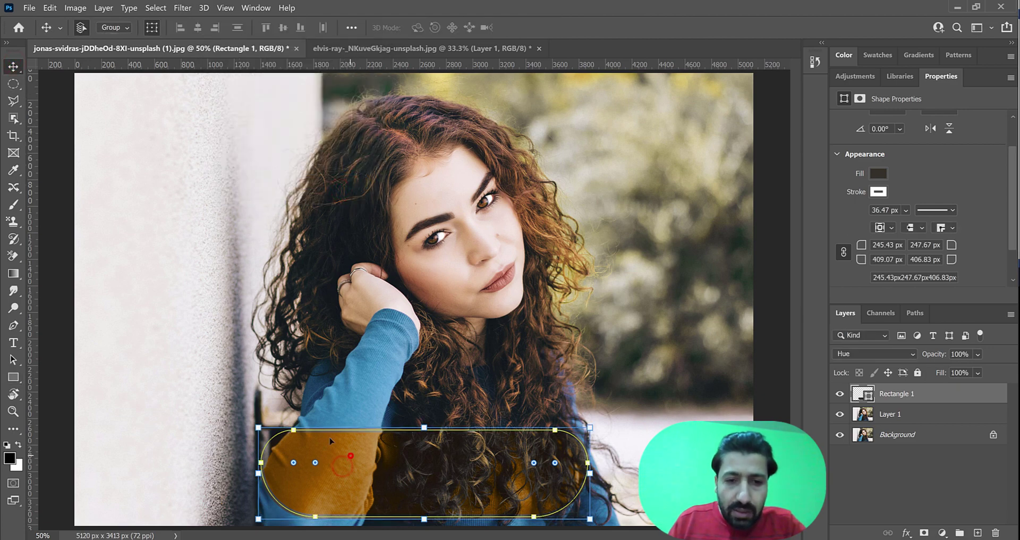
pyautogui.click(116, 336)
pyautogui.click(338, 461)
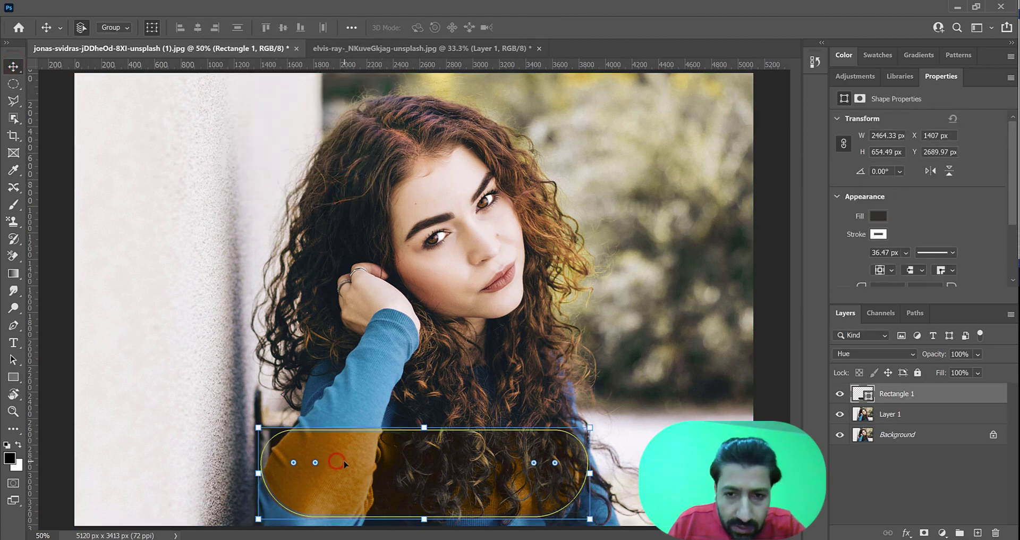
pyautogui.moveTo(345, 464)
pyautogui.mouseDown()
pyautogui.moveTo(456, 290)
pyautogui.moveTo(365, 391)
pyautogui.moveTo(342, 436)
pyautogui.moveTo(341, 479)
pyautogui.mouseUp()
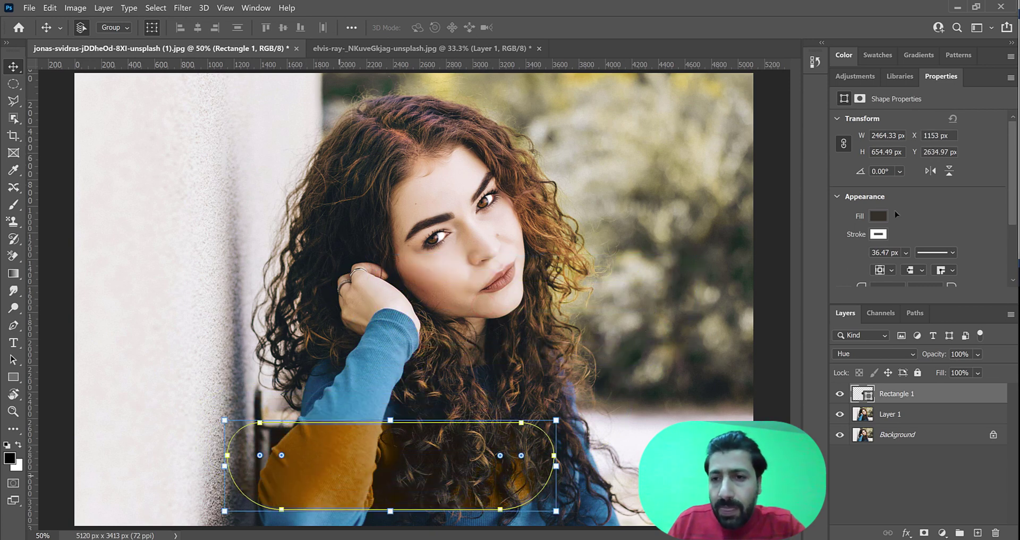
# Set the rectangle layer's blend mode to Normal and move the shape 338 px horizontally to the right.
pyautogui.click(865, 340)
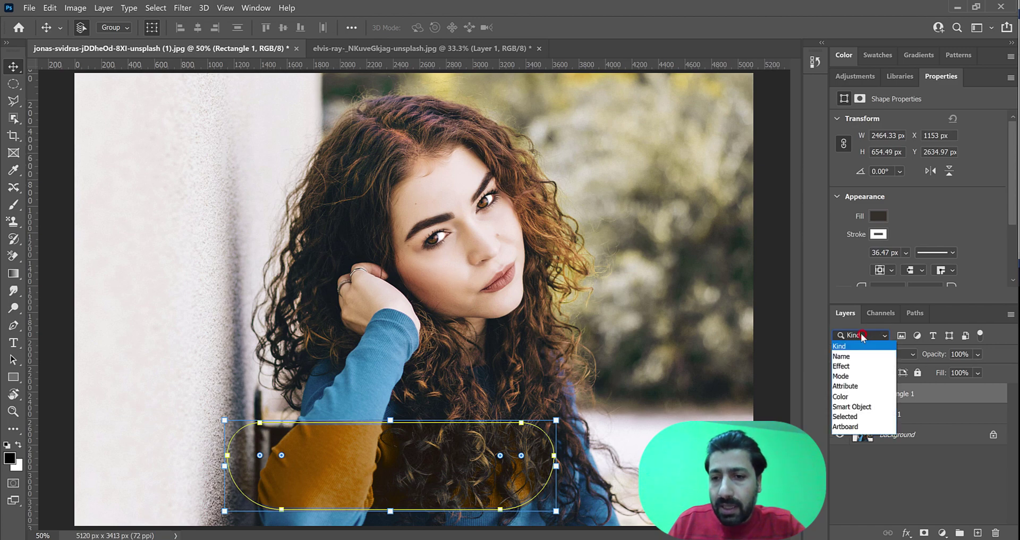
pyautogui.click(859, 336)
pyautogui.click(869, 352)
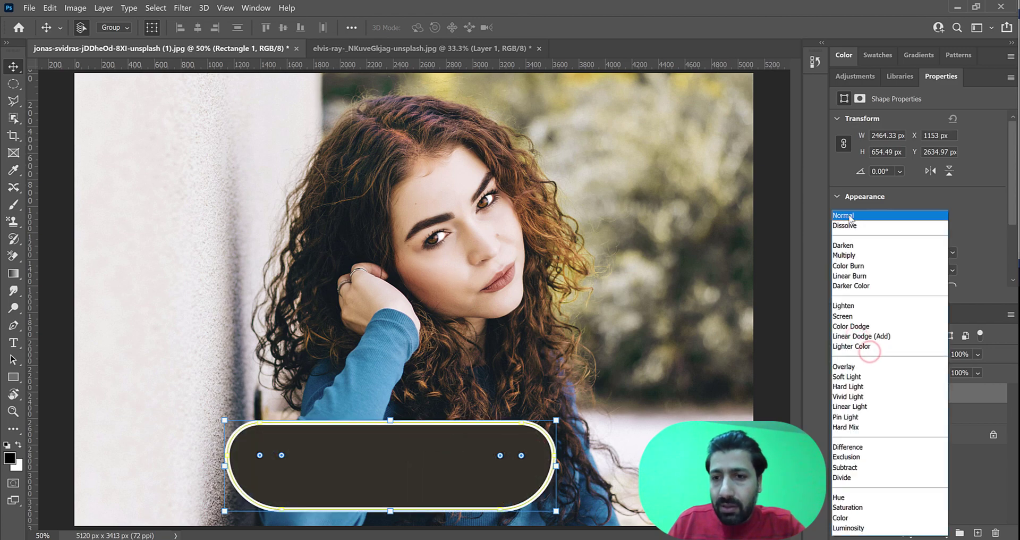
pyautogui.click(848, 215)
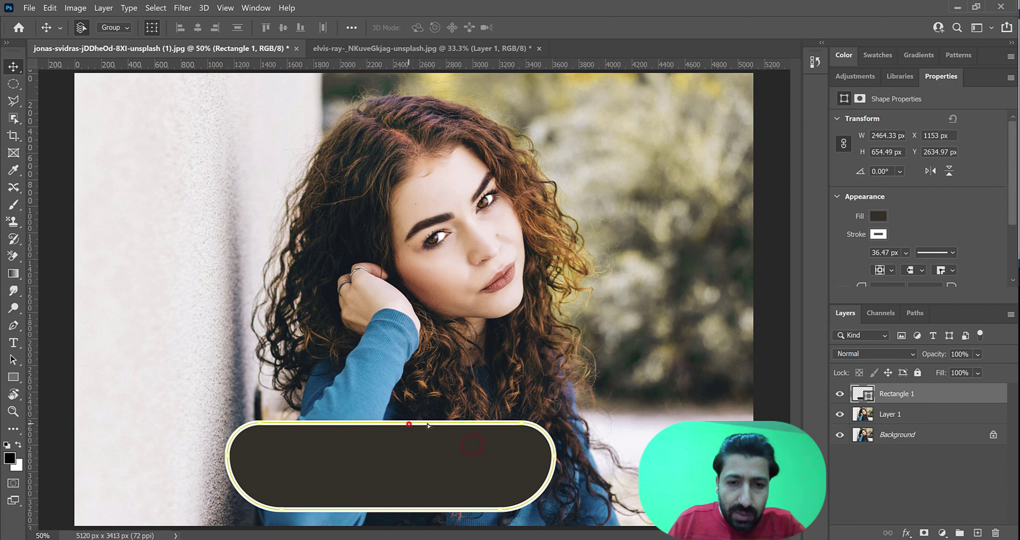
pyautogui.moveTo(413, 436); pyautogui.dragTo(458, 436)
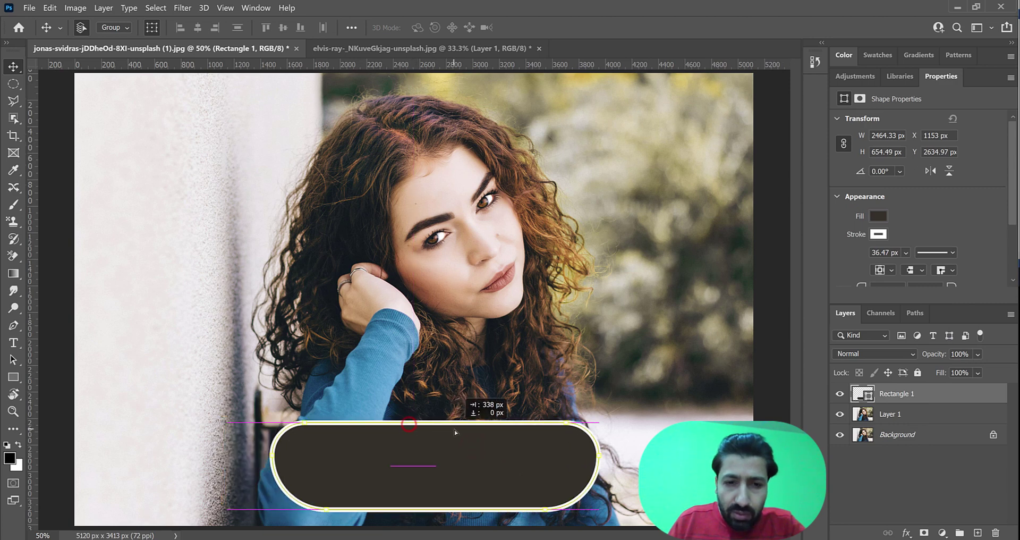
# Reduce the rectangle's stroke width to 15.97 px and change its fill to black from the recently used colours.
pyautogui.click(904, 252)
pyautogui.moveTo(937, 267)
pyautogui.mouseDown()
pyautogui.moveTo(952, 269)
pyautogui.moveTo(908, 269)
pyautogui.moveTo(917, 270)
pyautogui.mouseUp()
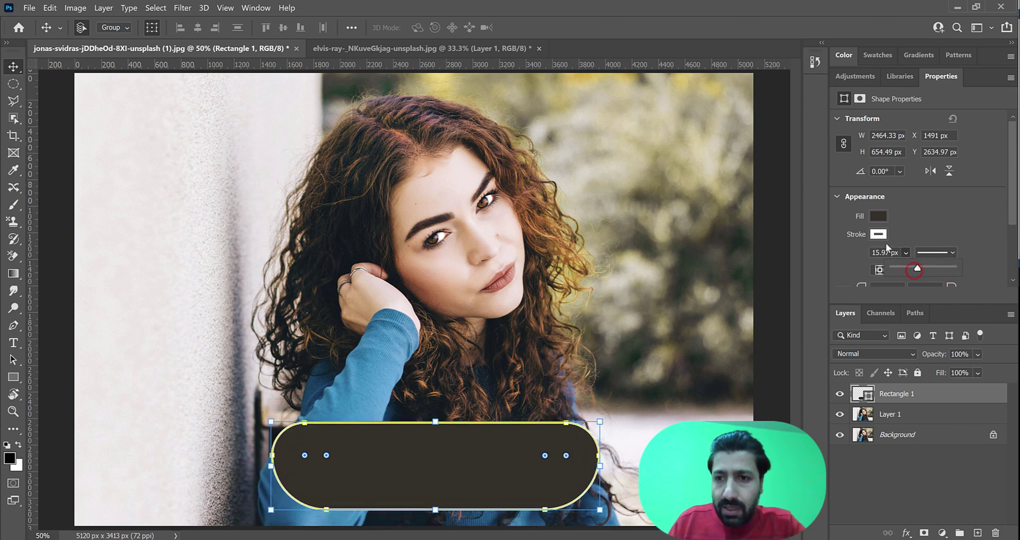
pyautogui.click(878, 216)
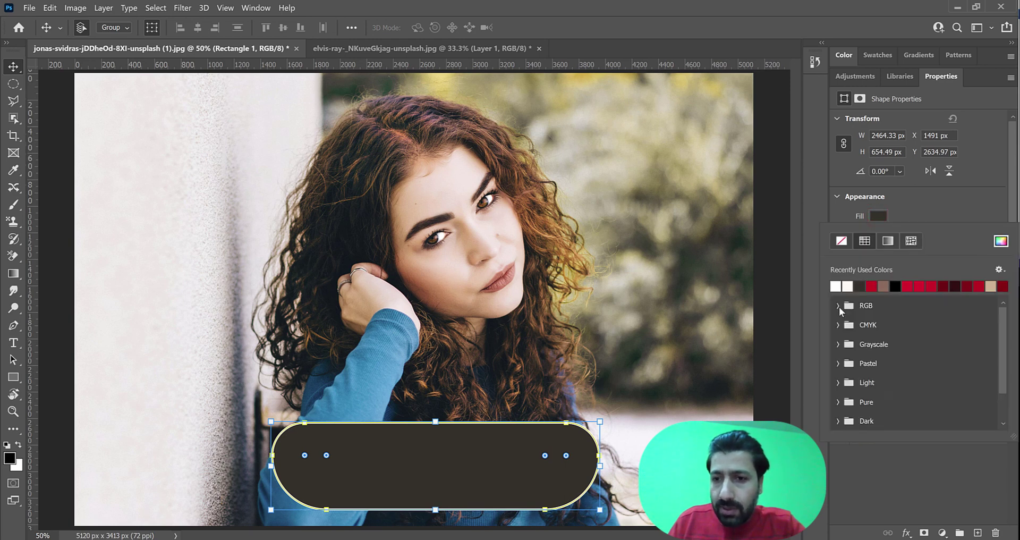
pyautogui.click(839, 306)
pyautogui.click(837, 338)
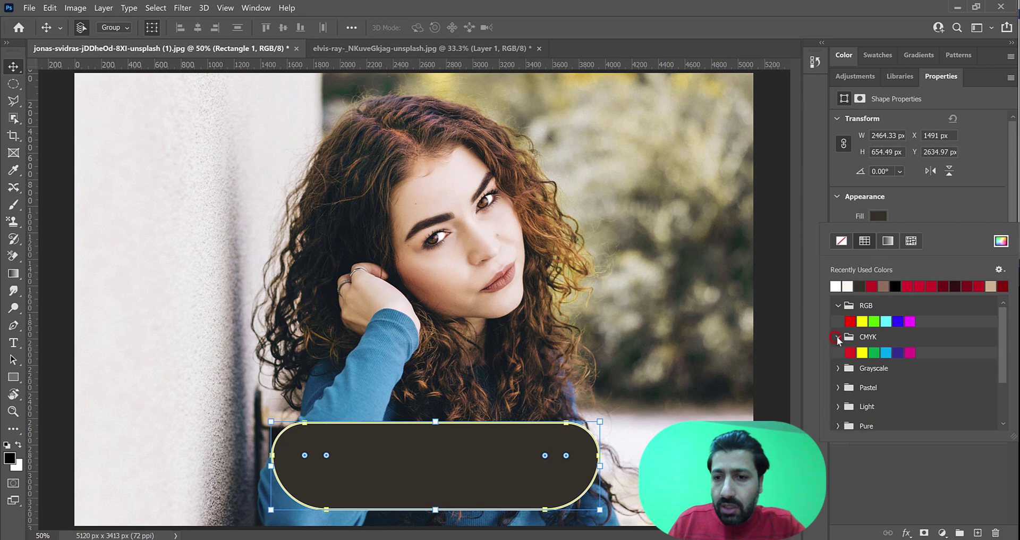
pyautogui.click(837, 337)
pyautogui.click(896, 286)
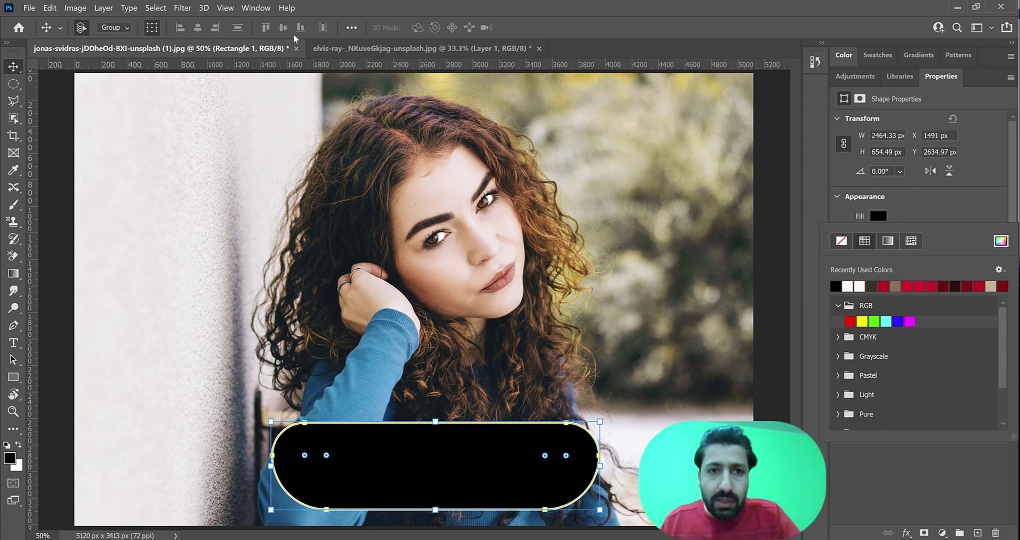
pyautogui.click(942, 192)
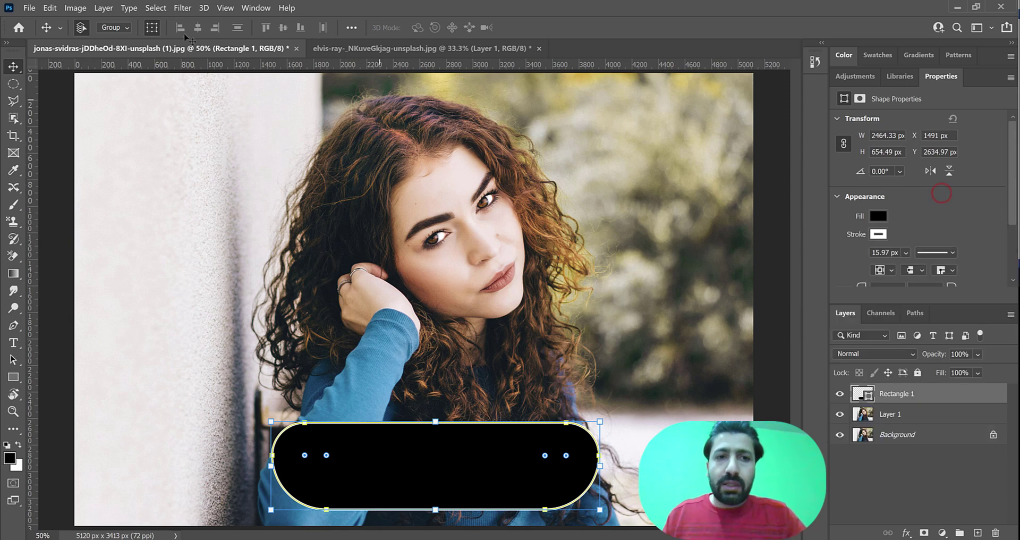
# Change the rounded rectangle's stroke to black from the recently used colours.
pyautogui.click(14, 378)
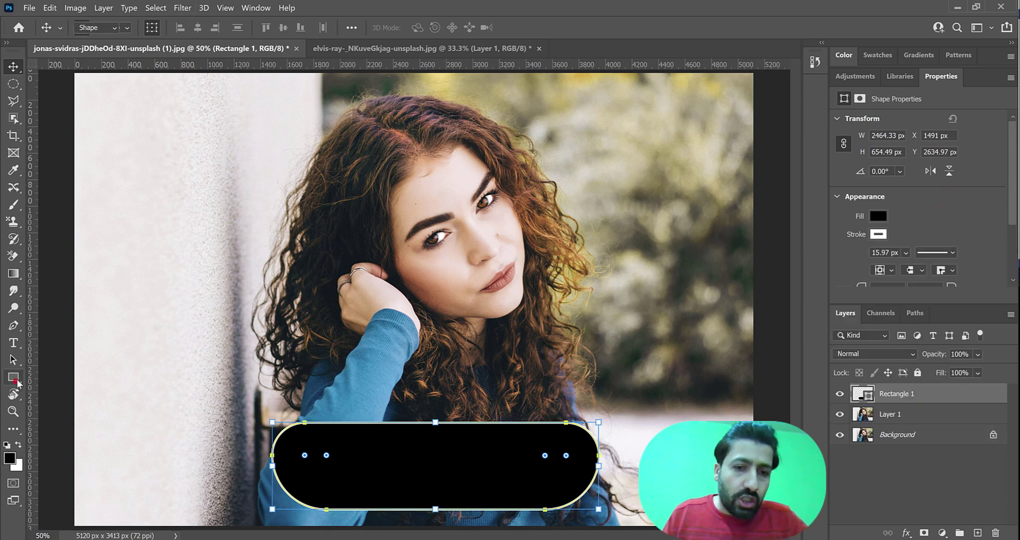
pyautogui.click(196, 27)
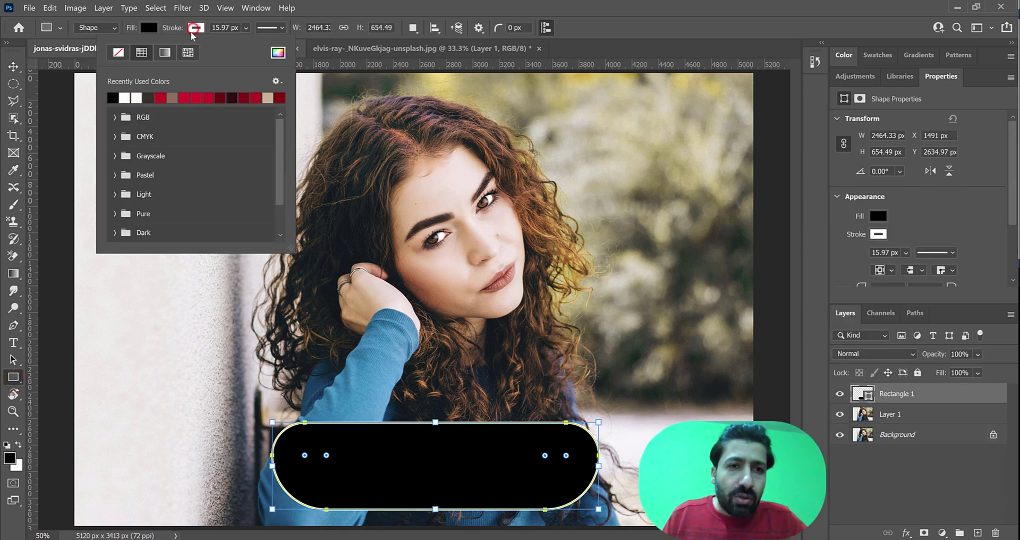
pyautogui.click(112, 97)
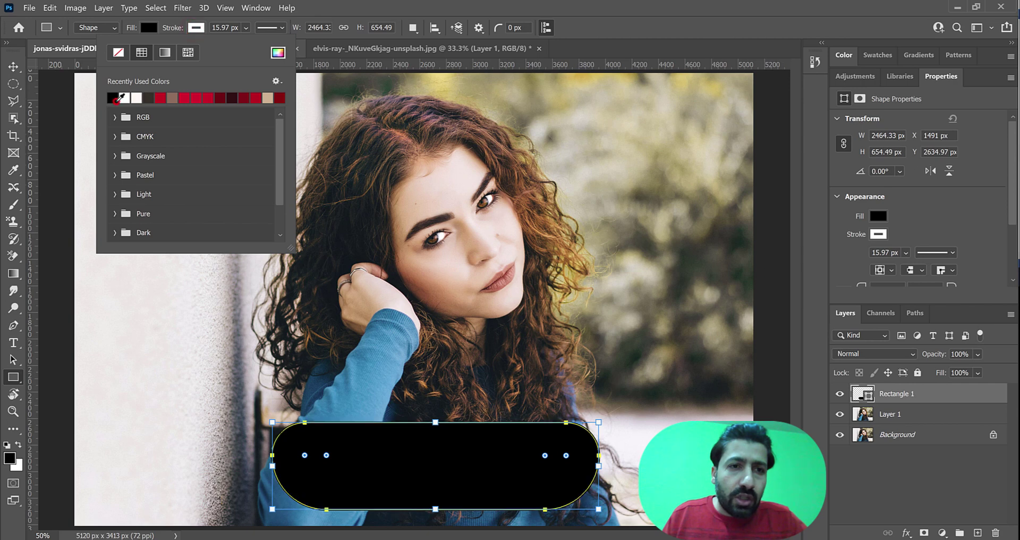
pyautogui.click(920, 232)
pyautogui.scroll(-2, 1017, 202)
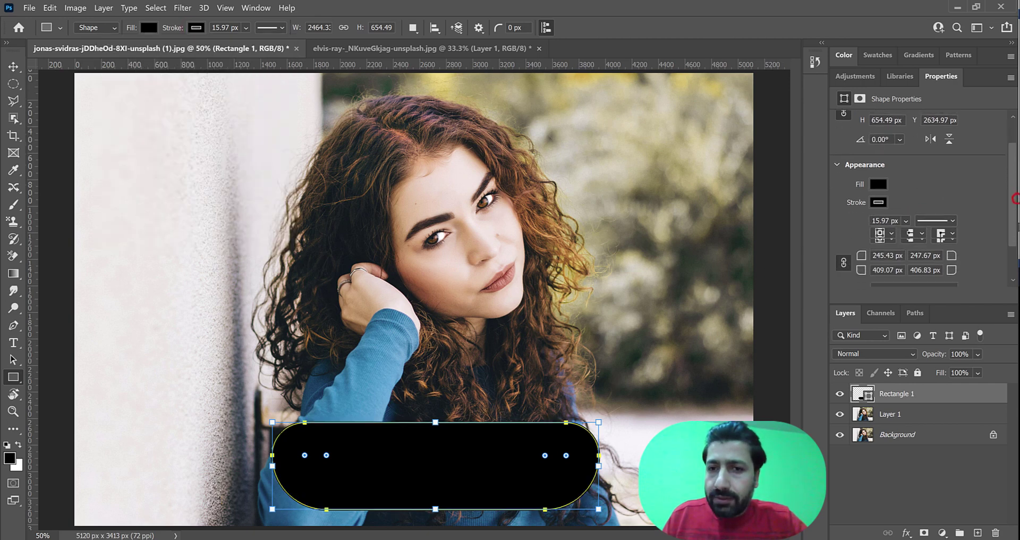
# Give the rectangle a dark grey-brown fill from the recently used colours and set its stroke width to 35.84 px.
pyautogui.click(148, 27)
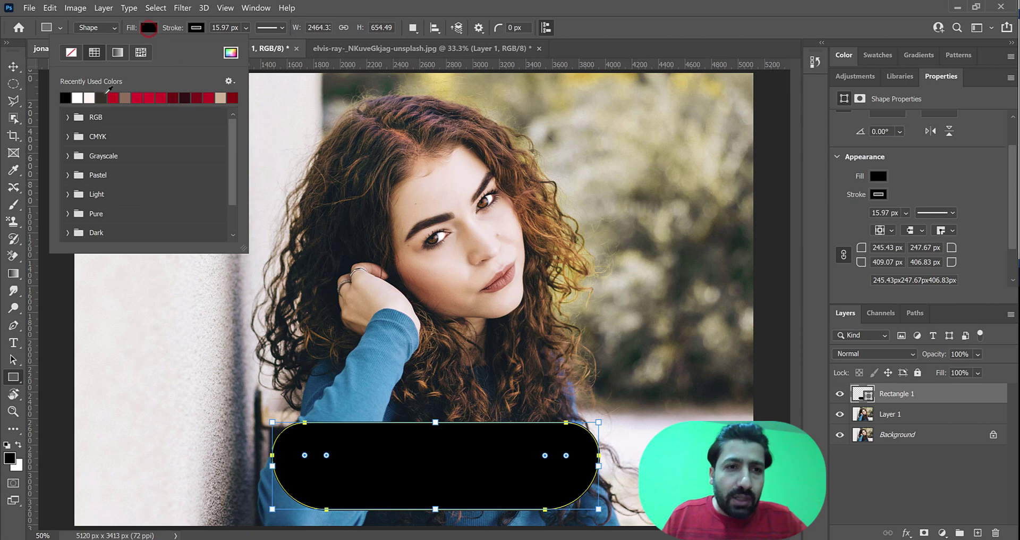
pyautogui.click(101, 97)
pyautogui.click(942, 186)
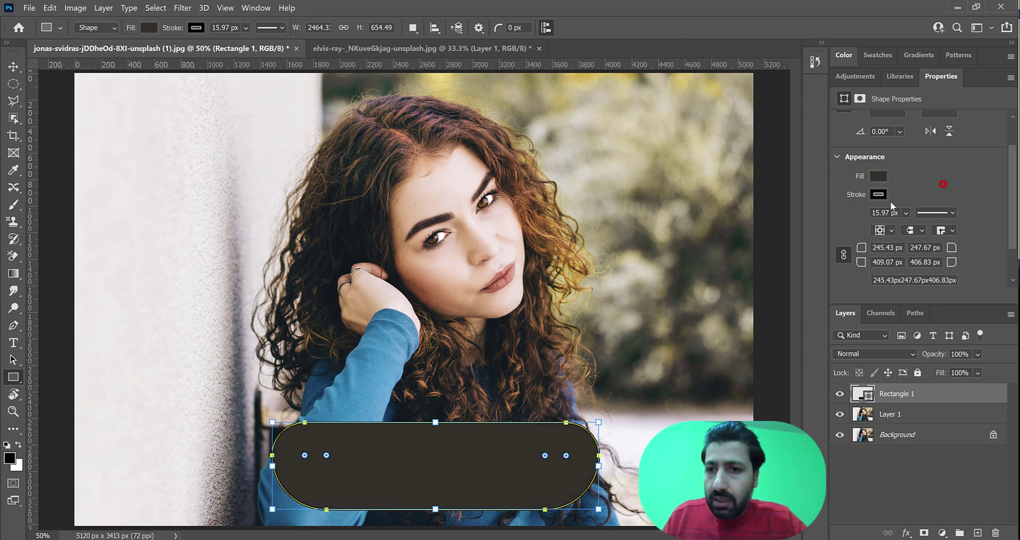
pyautogui.click(247, 28)
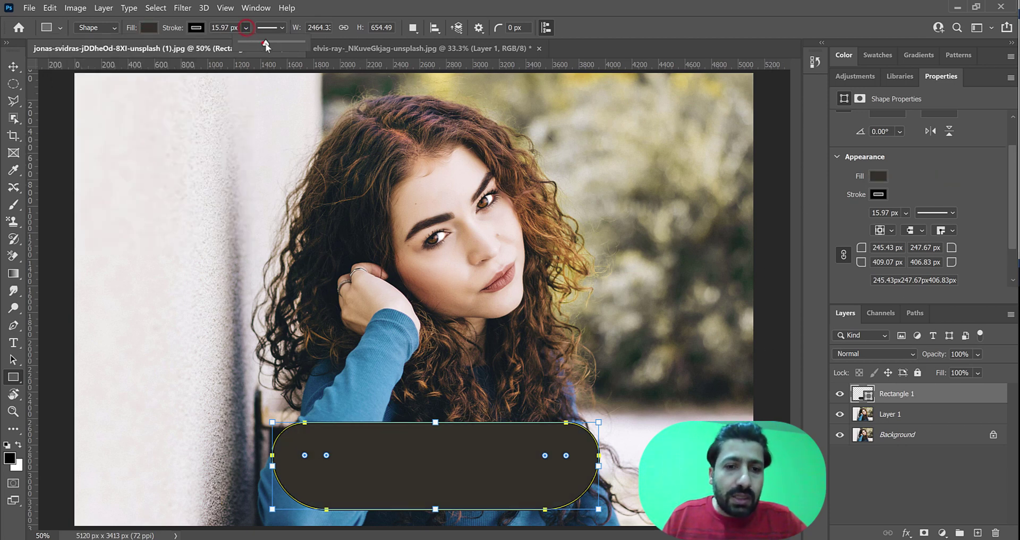
pyautogui.moveTo(265, 44)
pyautogui.mouseDown()
pyautogui.moveTo(301, 49)
pyautogui.moveTo(286, 49)
pyautogui.mouseUp()
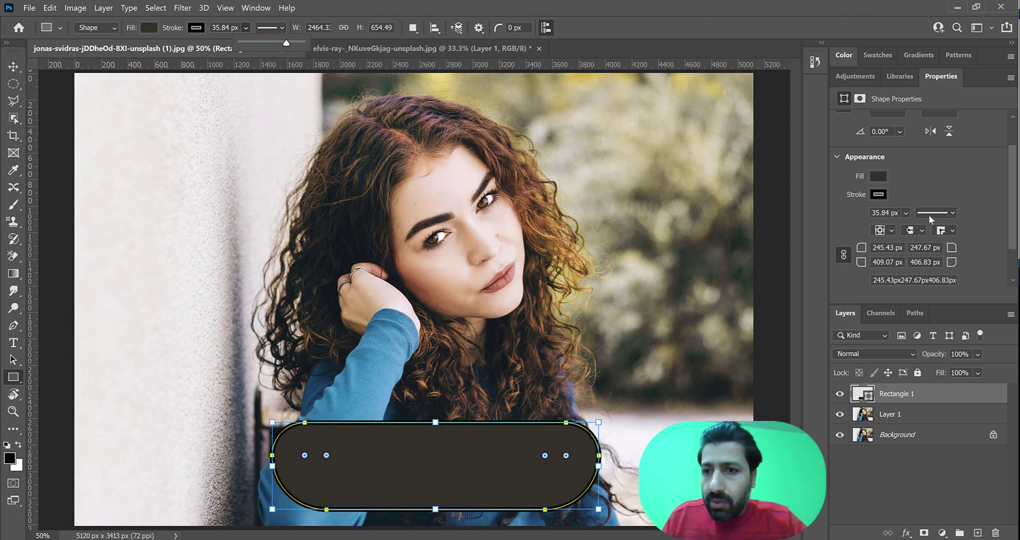
# Give the rectangle's stroke round caps, keeping the centre alignment and the miter corner join.
pyautogui.moveTo(1013, 220); pyautogui.dragTo(1018, 249)
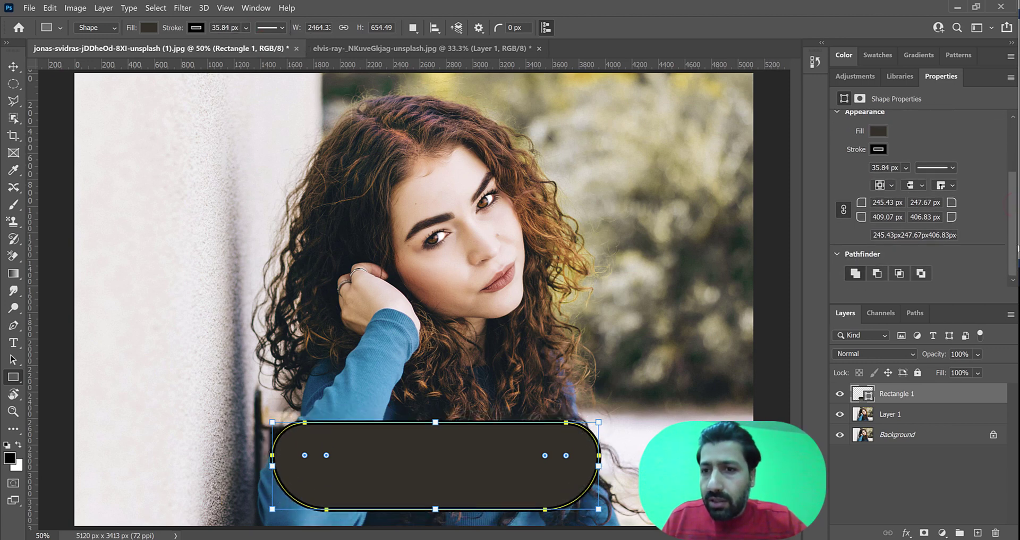
pyautogui.click(923, 186)
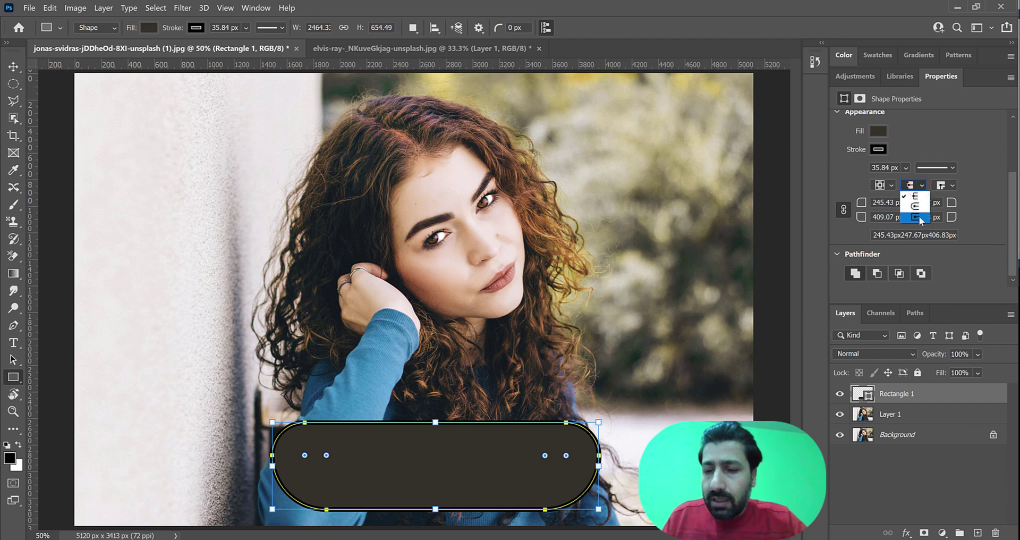
pyautogui.click(916, 208)
pyautogui.click(885, 185)
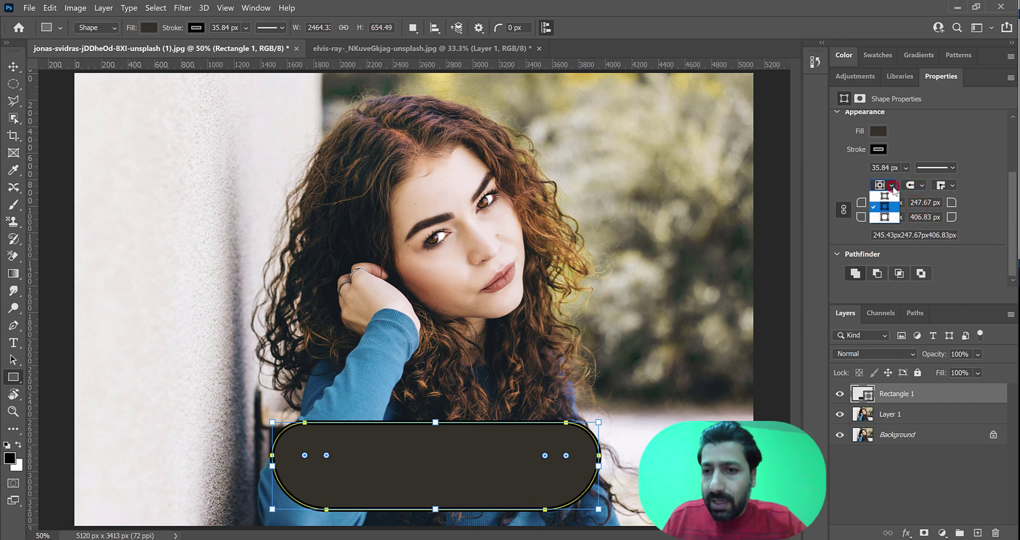
pyautogui.click(949, 188)
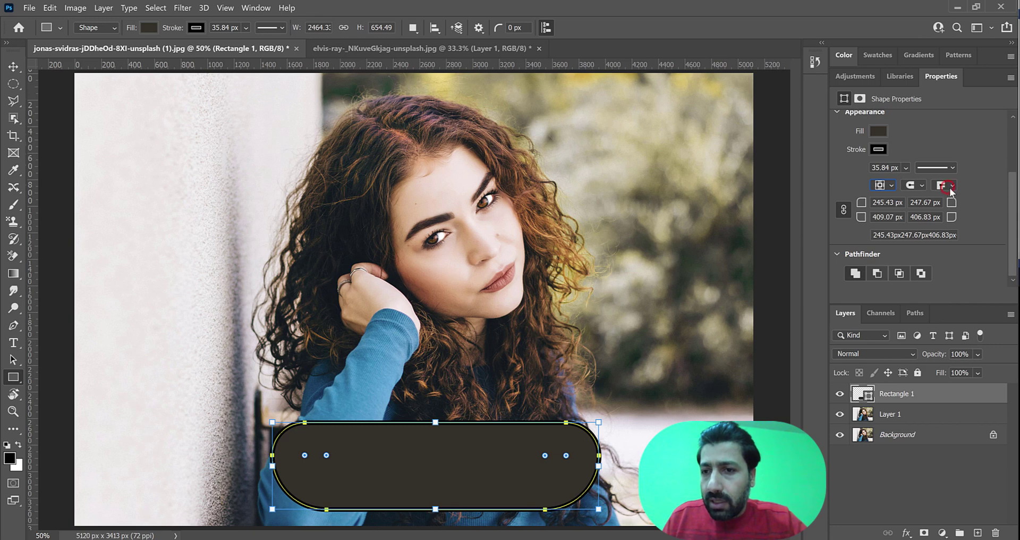
pyautogui.click(951, 189)
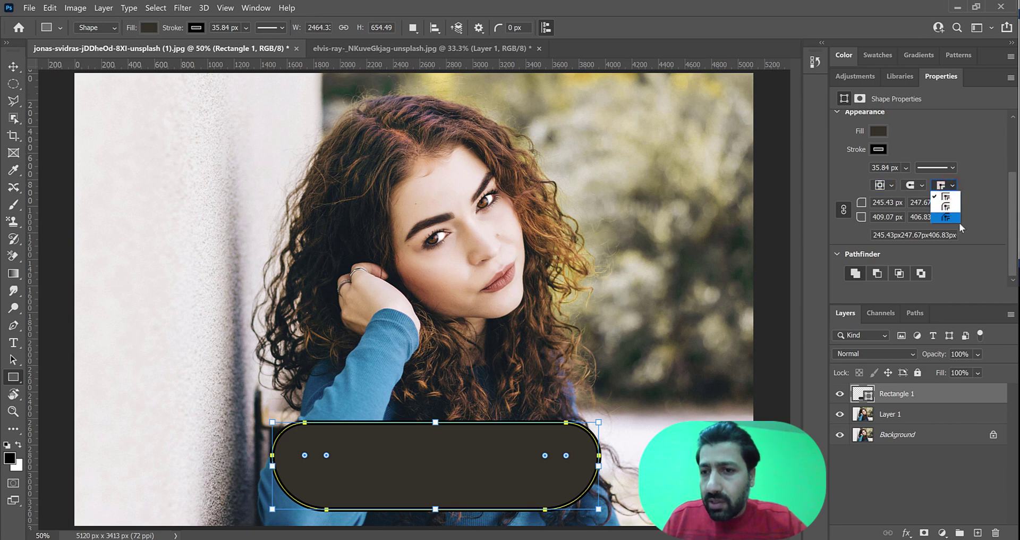
pyautogui.click(948, 200)
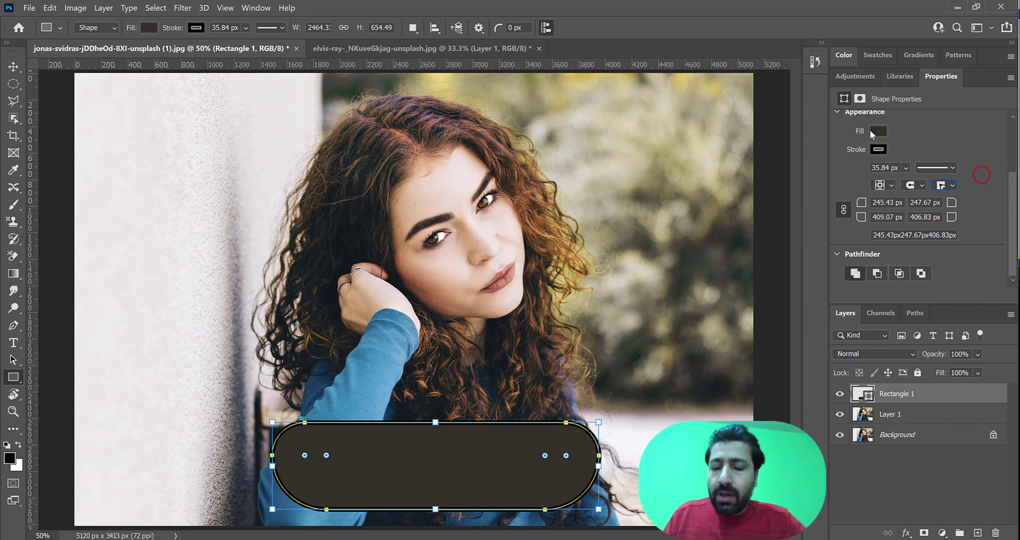
# Increase the rounded rectangle's stroke width to 55.38 px.
pyautogui.moveTo(906, 168)
pyautogui.mouseDown()
pyautogui.moveTo(932, 190)
pyautogui.moveTo(952, 187)
pyautogui.mouseUp()
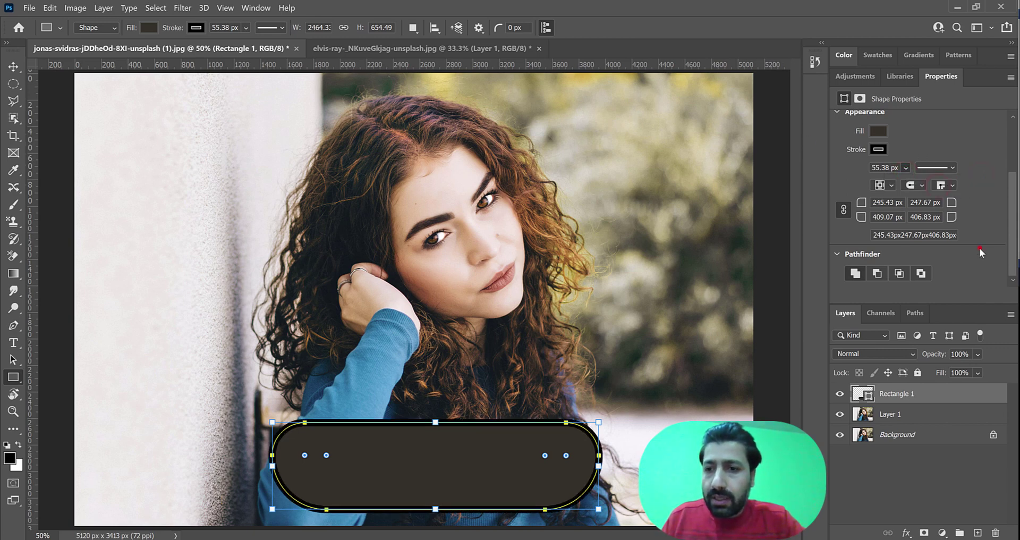
pyautogui.click(980, 248)
# Set the rounded rectangle layer's blend mode to Overlay and shift the shape slightly downward with the Move tool.
pyautogui.click(893, 356)
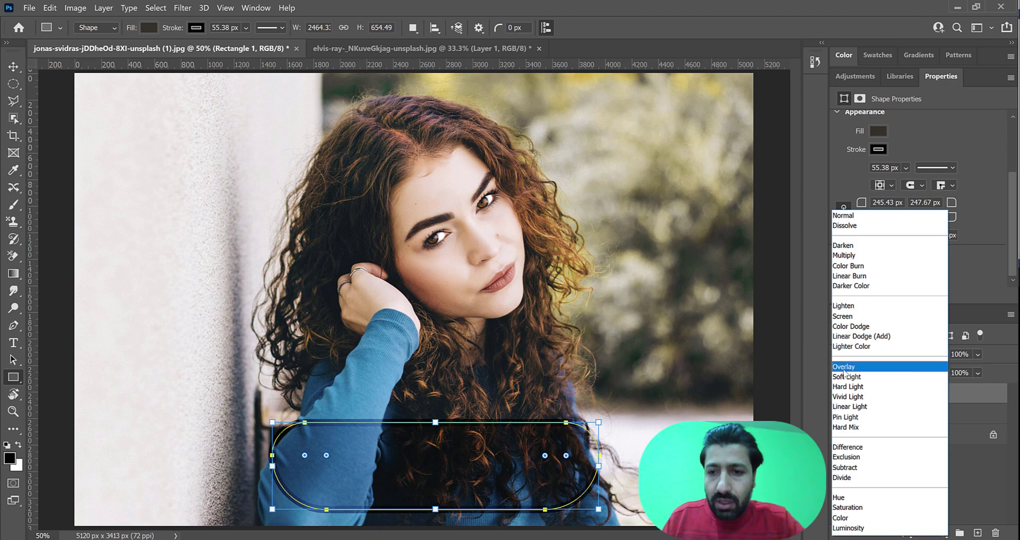
pyautogui.click(844, 366)
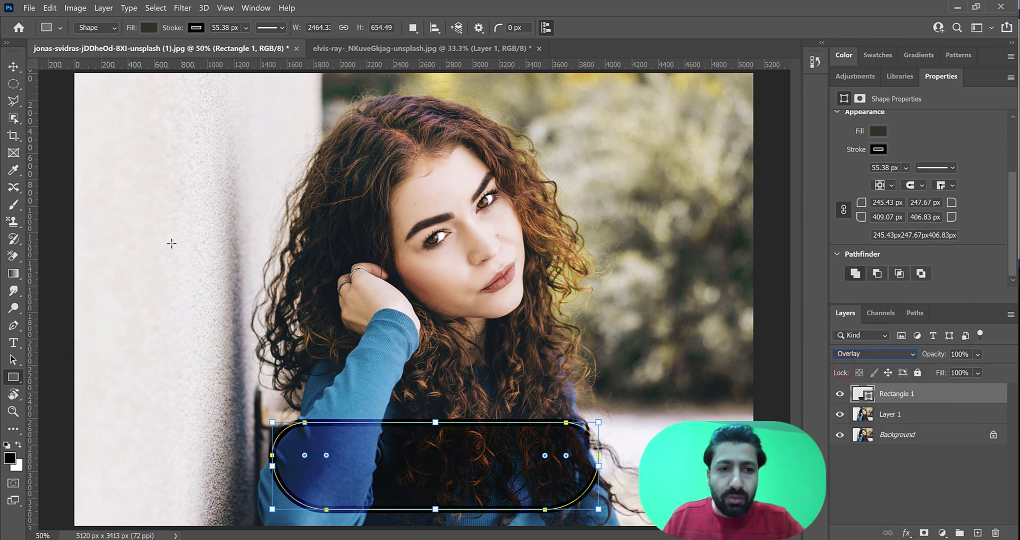
pyautogui.click(165, 236)
pyautogui.click(337, 186)
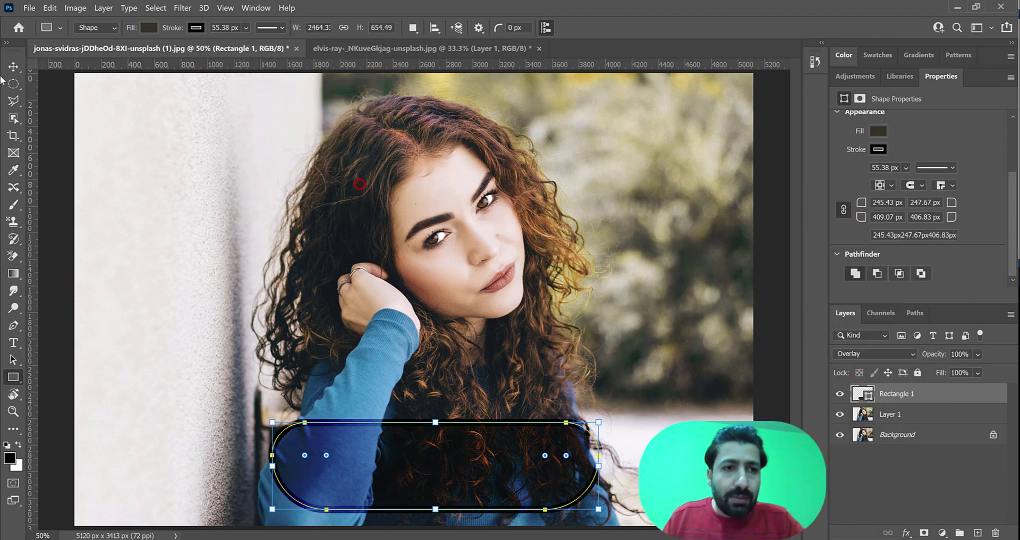
pyautogui.click(13, 67)
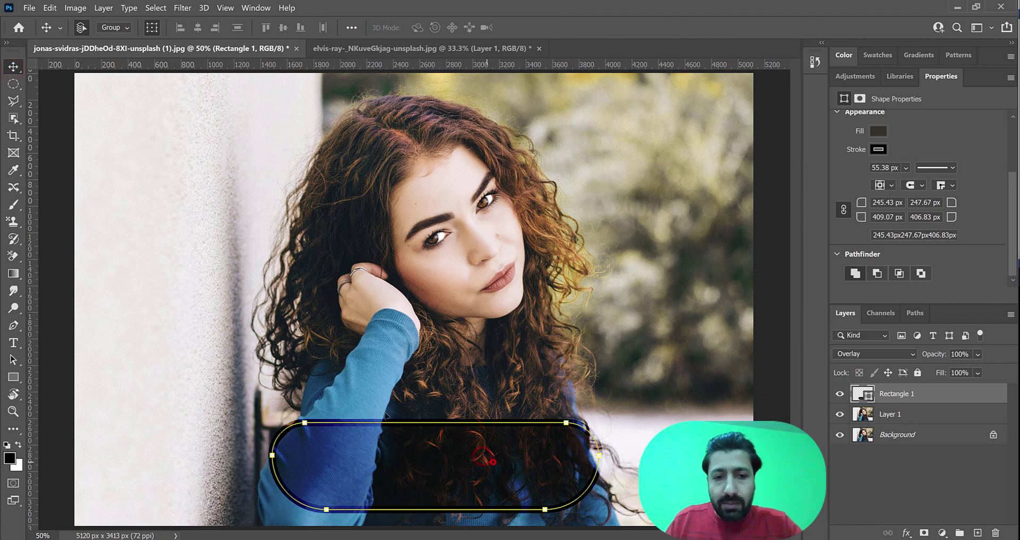
pyautogui.moveTo(502, 466); pyautogui.dragTo(506, 494)
pyautogui.click(655, 385)
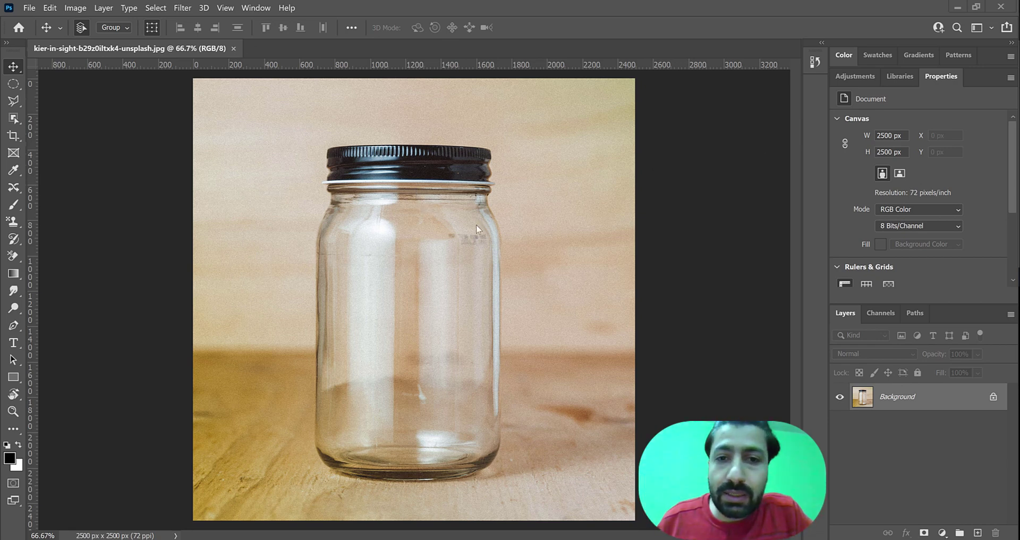
# Select the jar with Select Subject and subtract its lid and neck from the selection using the Rectangular Marquee.
pyautogui.click(155, 8)
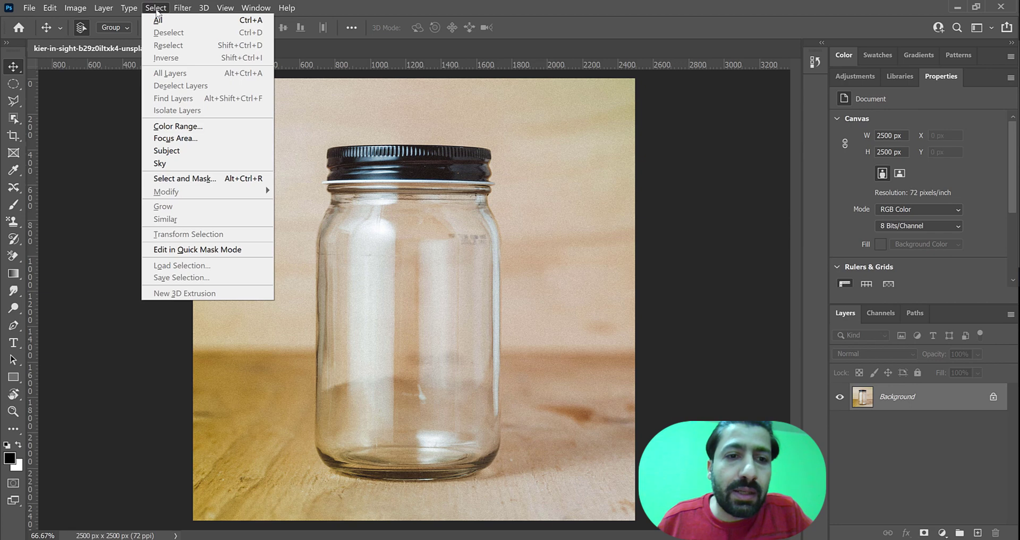
pyautogui.click(165, 150)
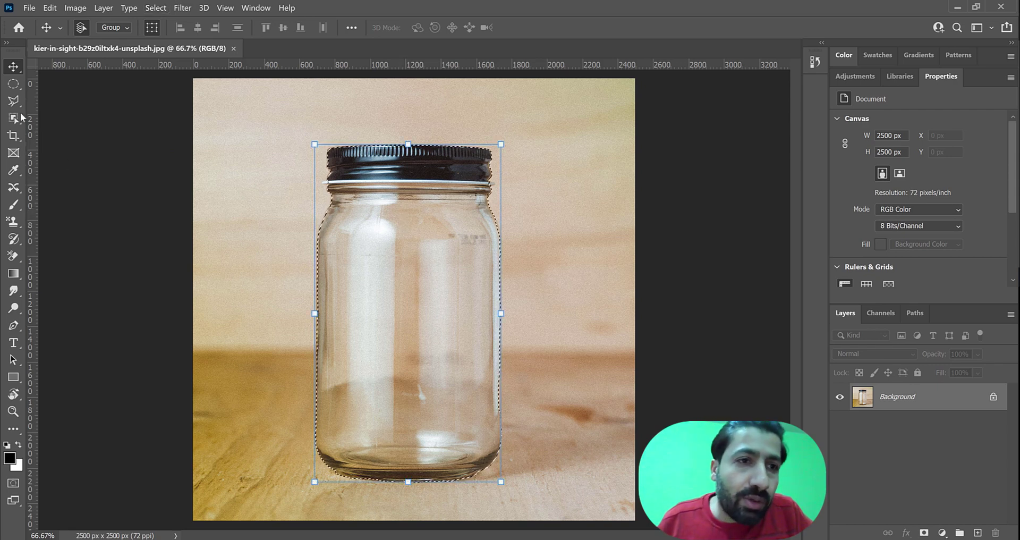
pyautogui.click(14, 84)
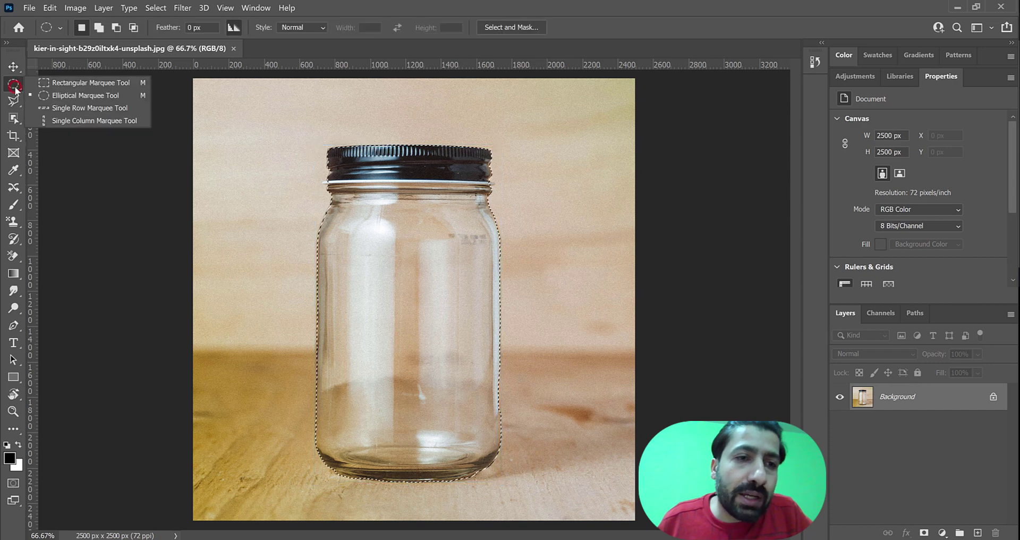
pyautogui.click(43, 83)
pyautogui.moveTo(319, 136); pyautogui.dragTo(496, 184)
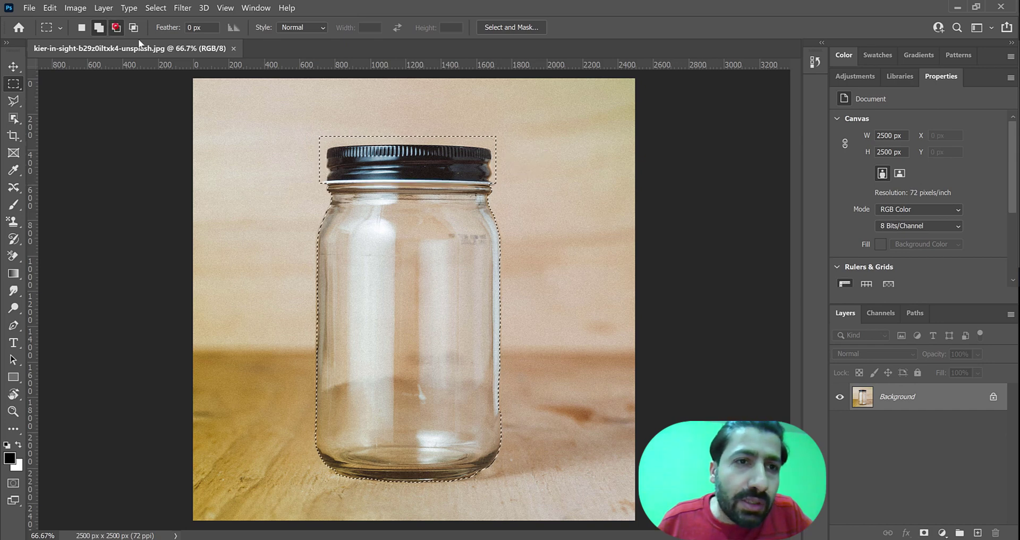
pyautogui.moveTo(297, 115); pyautogui.dragTo(503, 179)
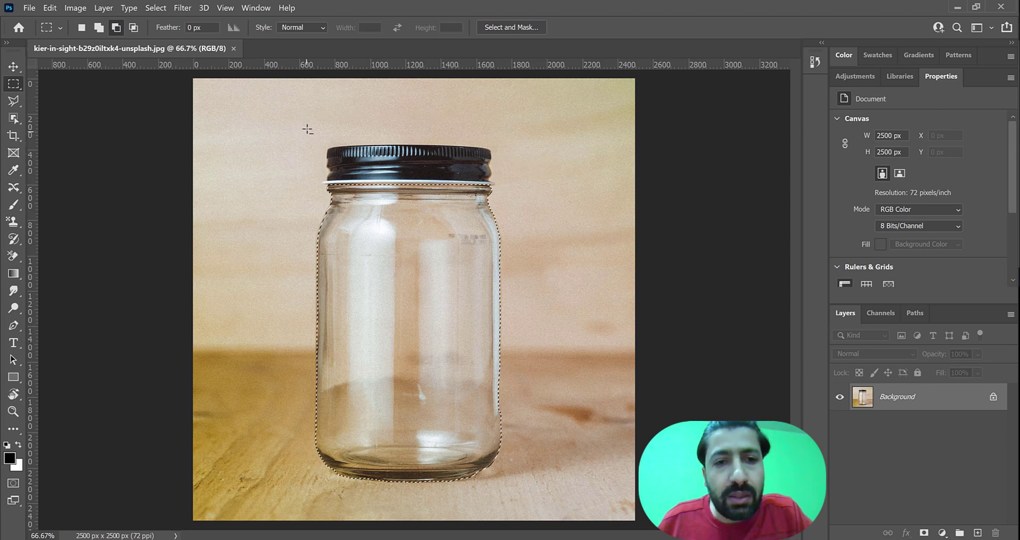
pyautogui.moveTo(308, 129); pyautogui.dragTo(513, 200)
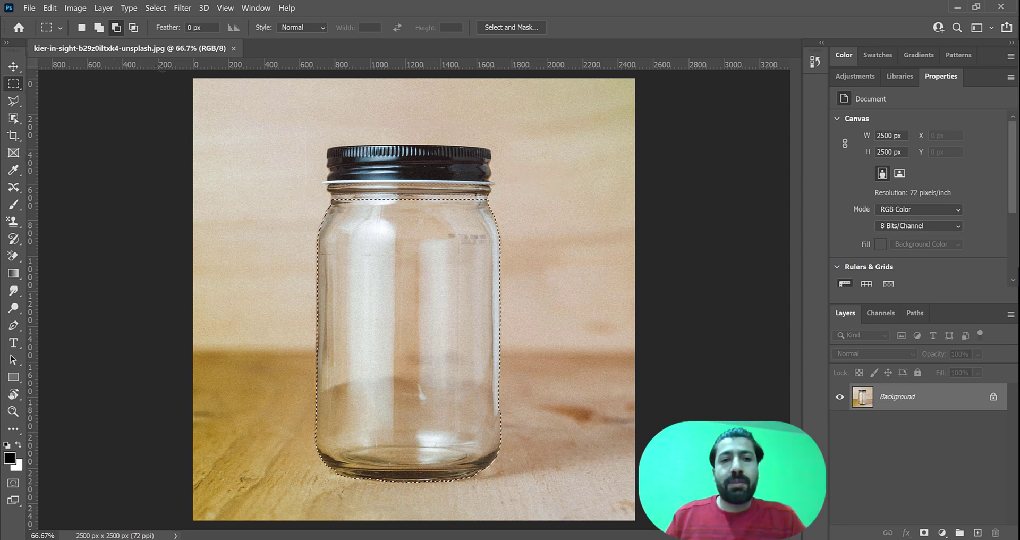
# Save the jar body selection as a new channel named Bottle.
pyautogui.click(159, 9)
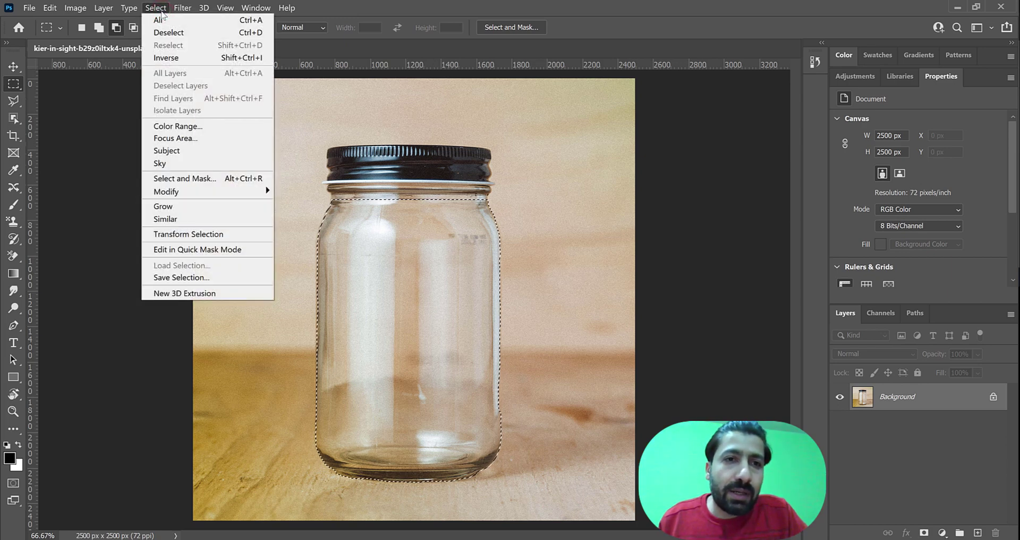
pyautogui.click(210, 279)
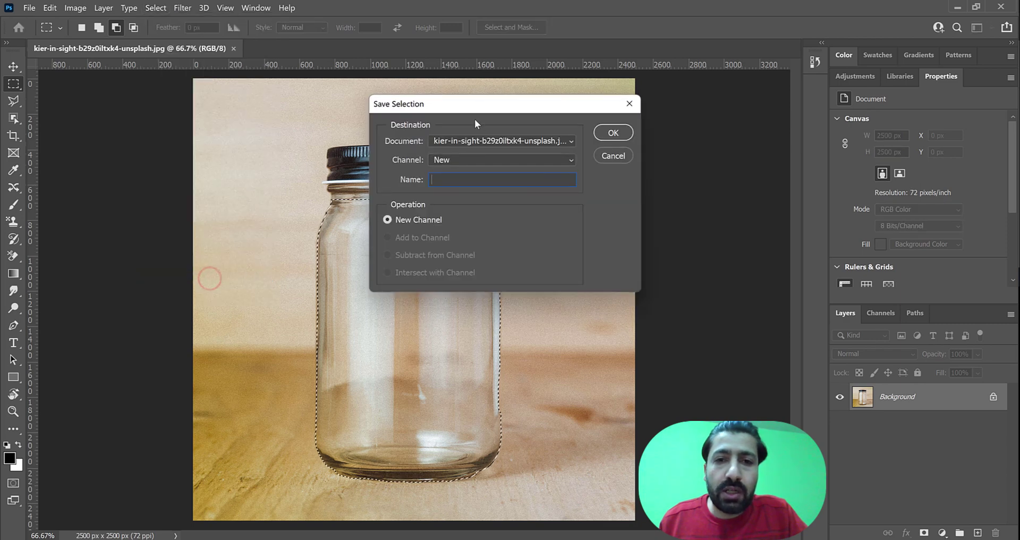
pyautogui.moveTo(474, 106); pyautogui.dragTo(338, 98)
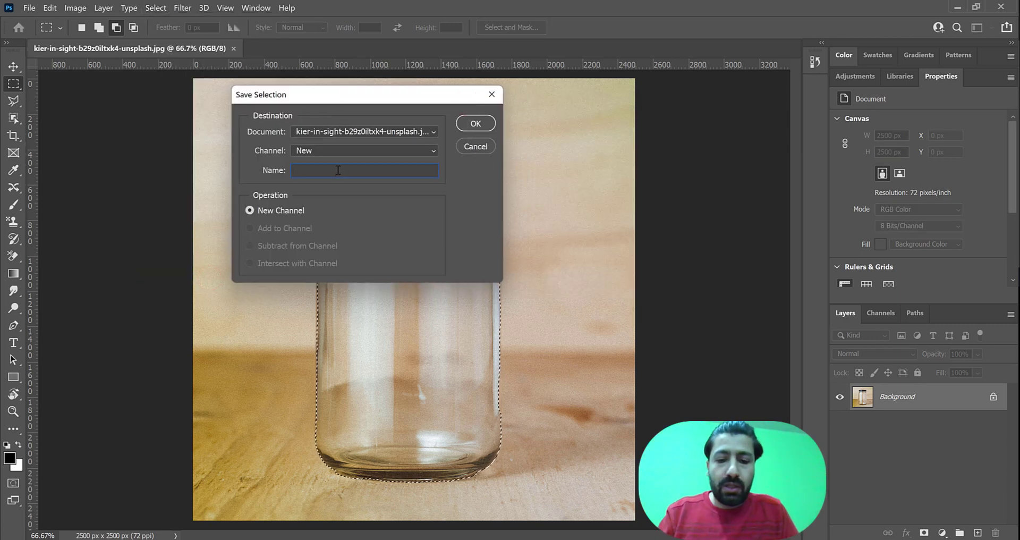
pyautogui.write('Bottle')
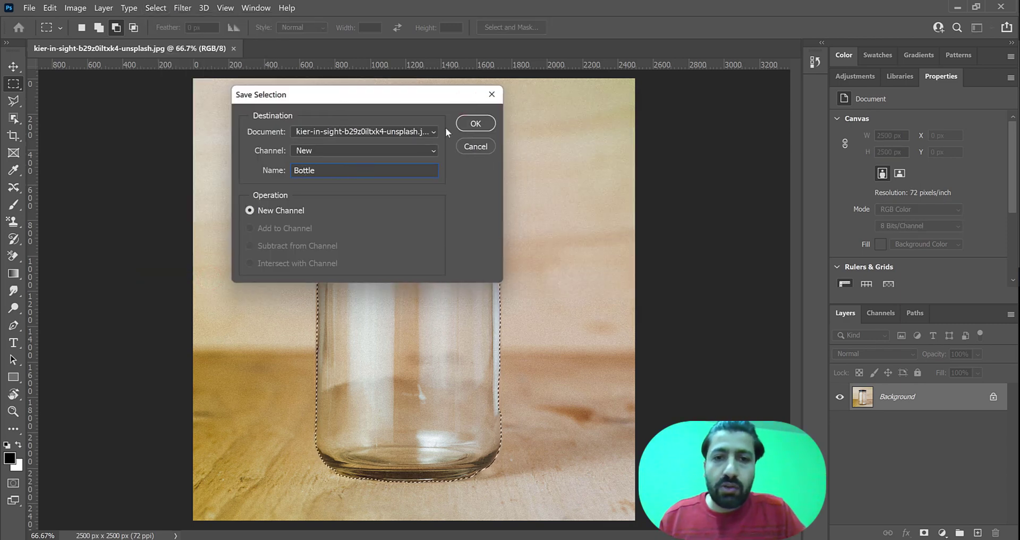
pyautogui.click(473, 125)
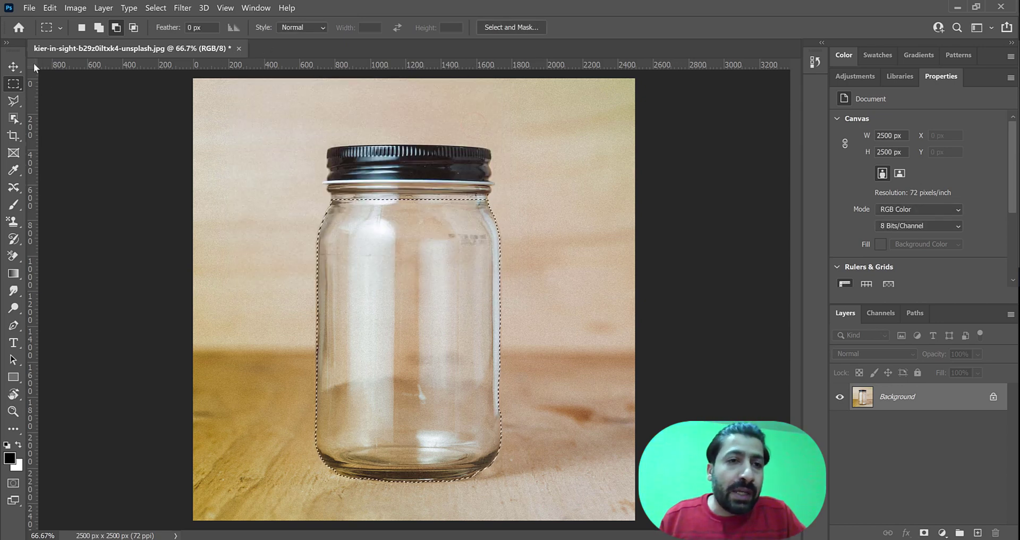
# Open the tropical island photo from the "35 retouching photo" folder.
pyautogui.click(30, 8)
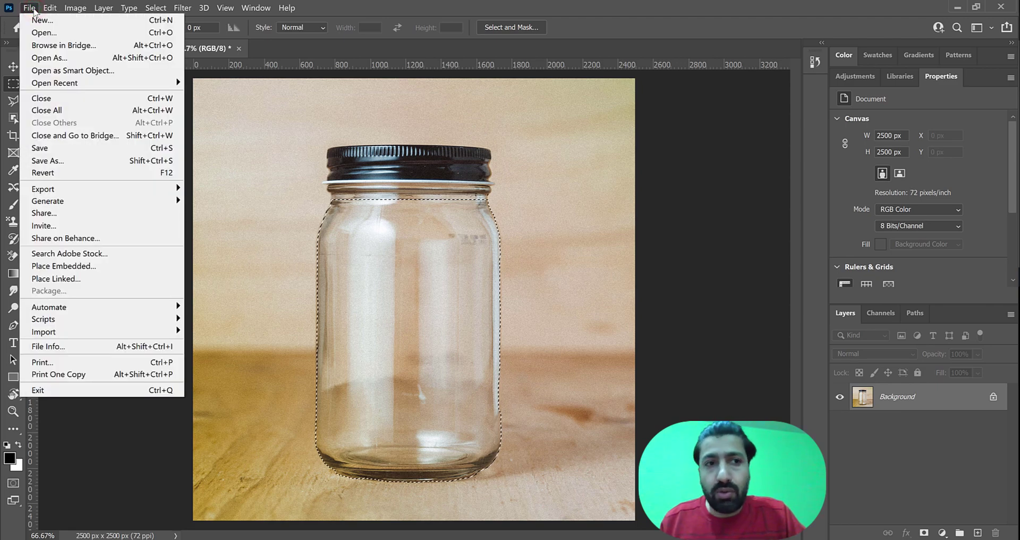
pyautogui.click(44, 32)
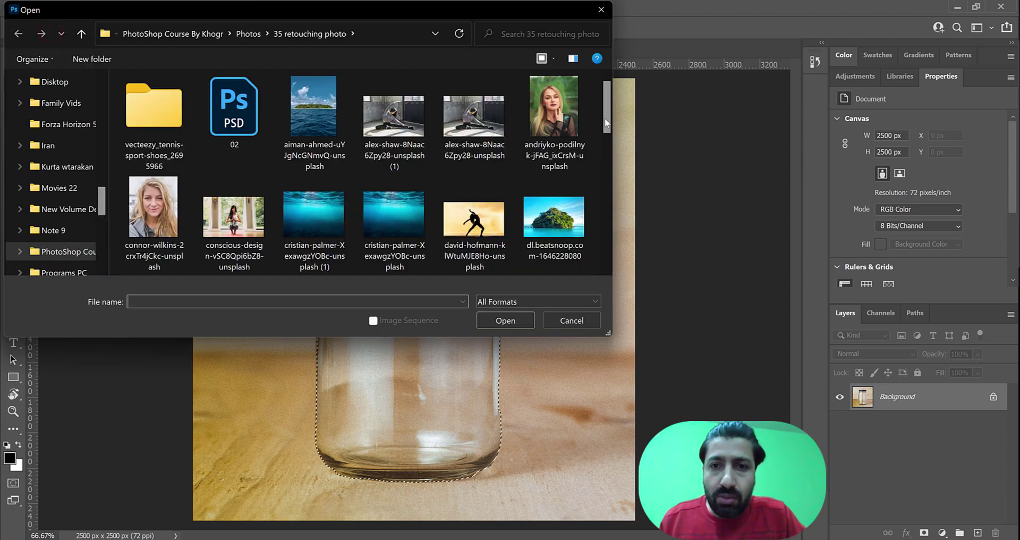
pyautogui.moveTo(605, 100)
pyautogui.mouseDown()
pyautogui.moveTo(606, 247)
pyautogui.moveTo(599, 85)
pyautogui.mouseUp()
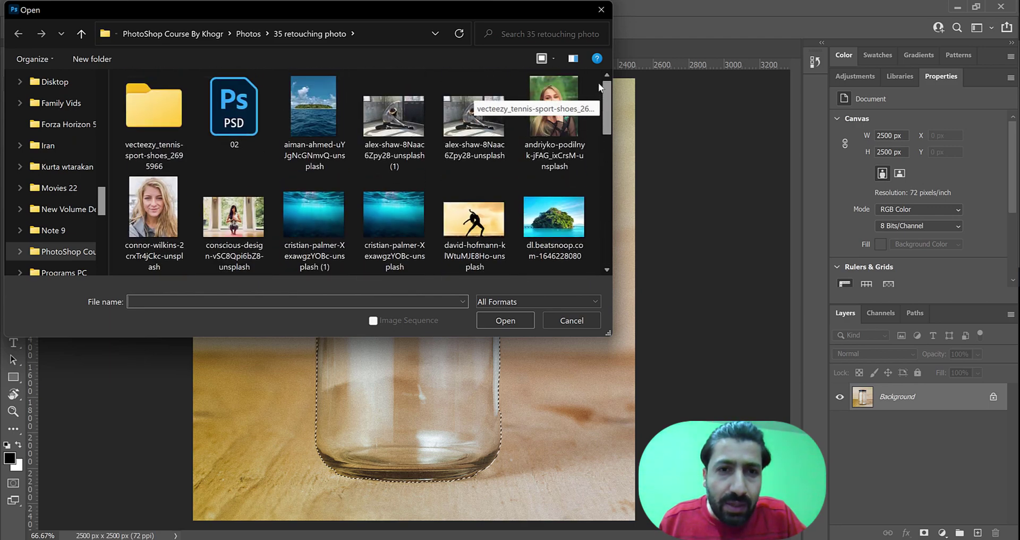
pyautogui.doubleClick(316, 85)
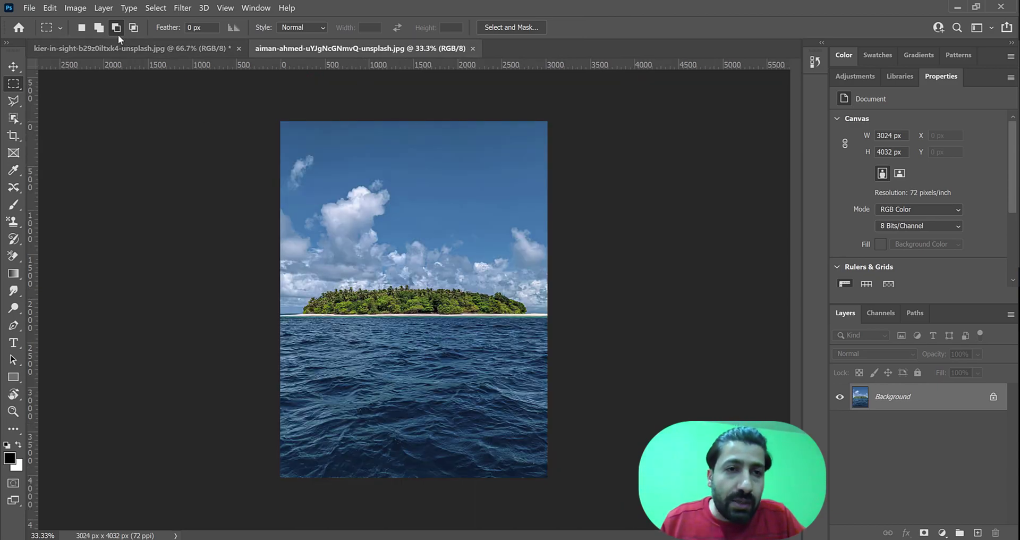
# Select the green island in the photo with Select Subject.
pyautogui.click(163, 9)
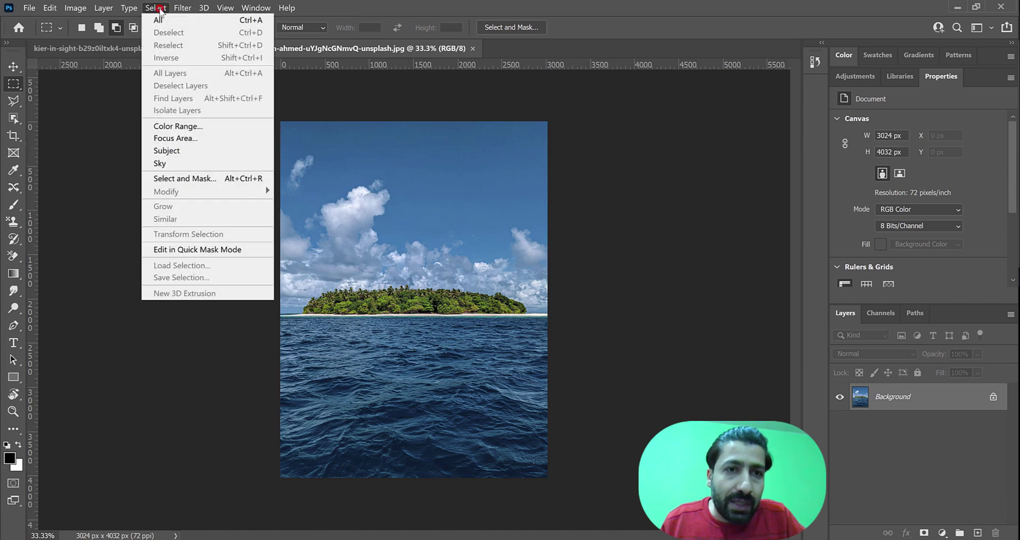
pyautogui.click(181, 150)
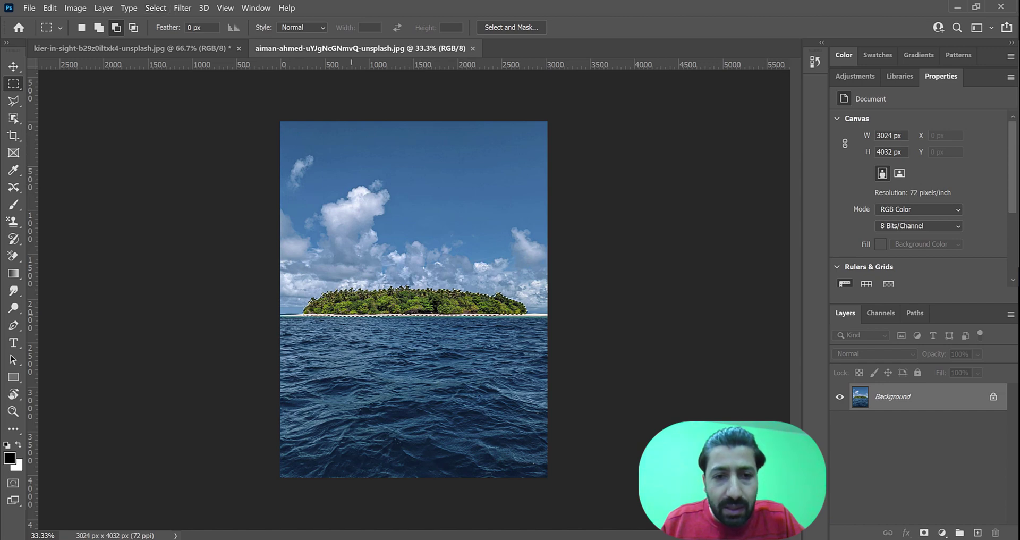
pyautogui.hotkey('ctrl', '+')
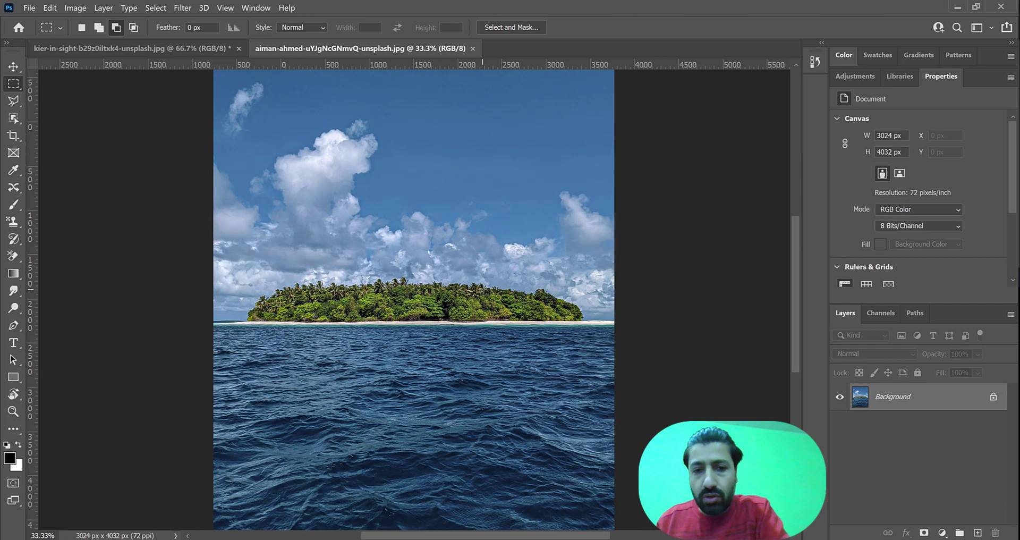
pyautogui.hotkey('ctrl', '+')
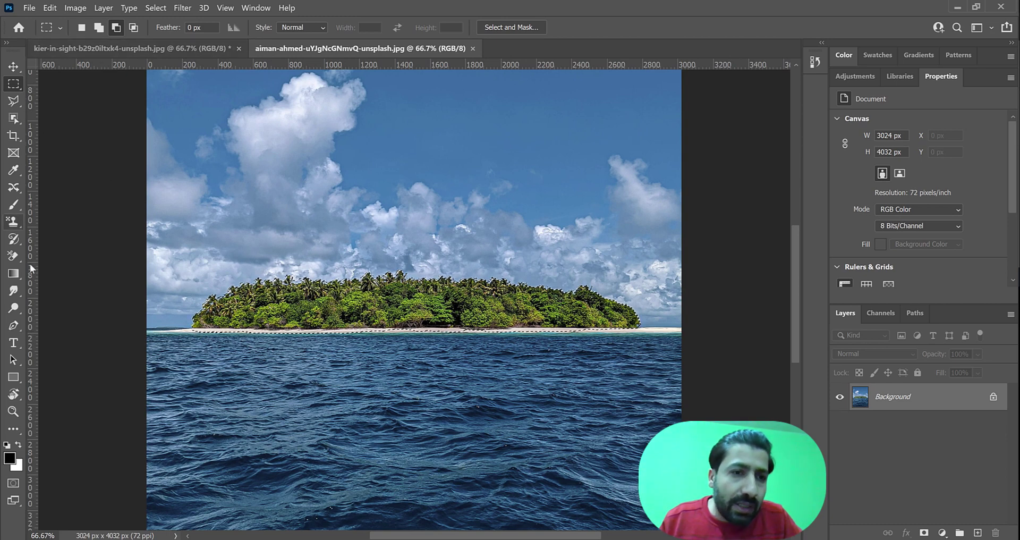
# Add the narrow shoreline at both ends of the island to the selection with the Object Selection tool.
pyautogui.click(14, 118)
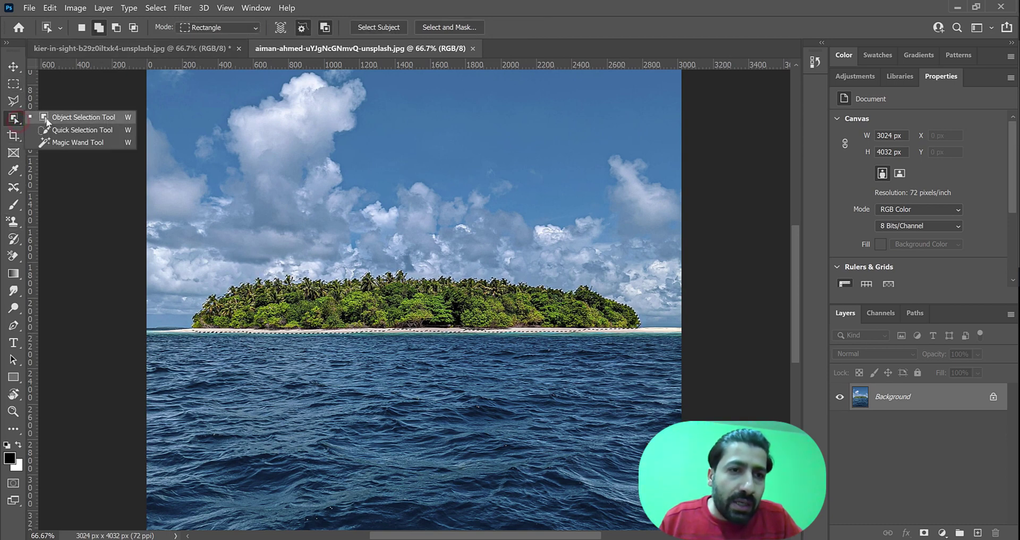
pyautogui.click(50, 118)
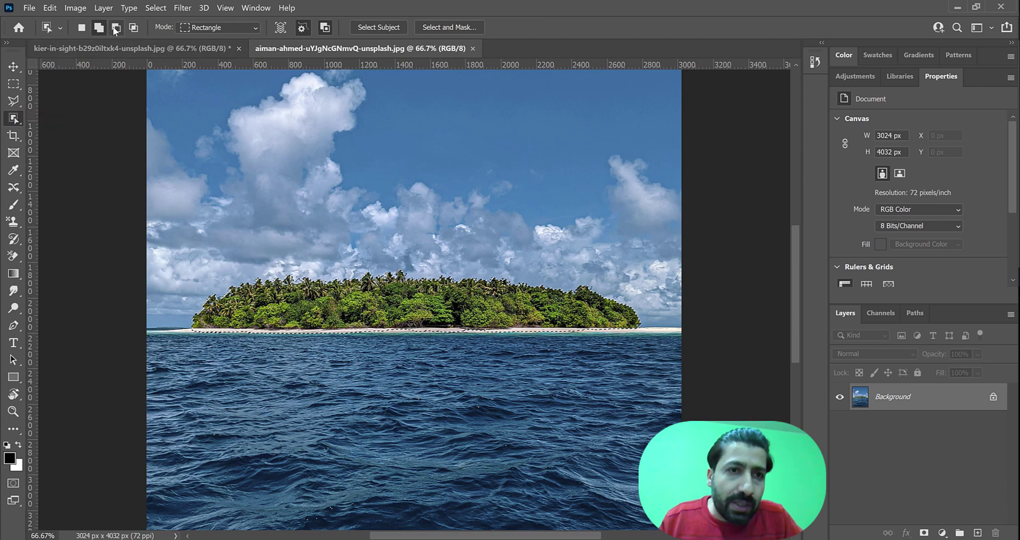
pyautogui.moveTo(193, 322); pyautogui.dragTo(155, 333)
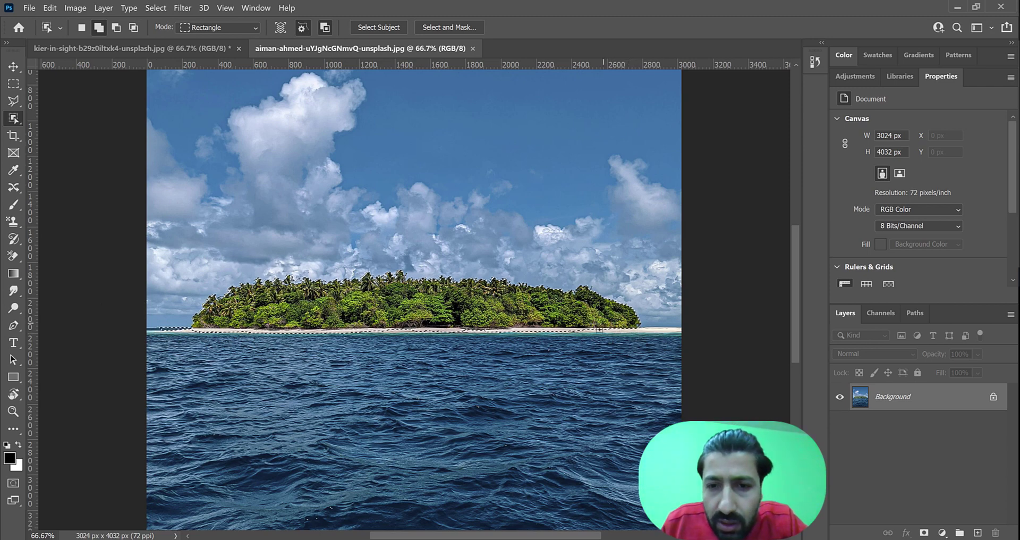
pyautogui.moveTo(588, 322); pyautogui.dragTo(684, 333)
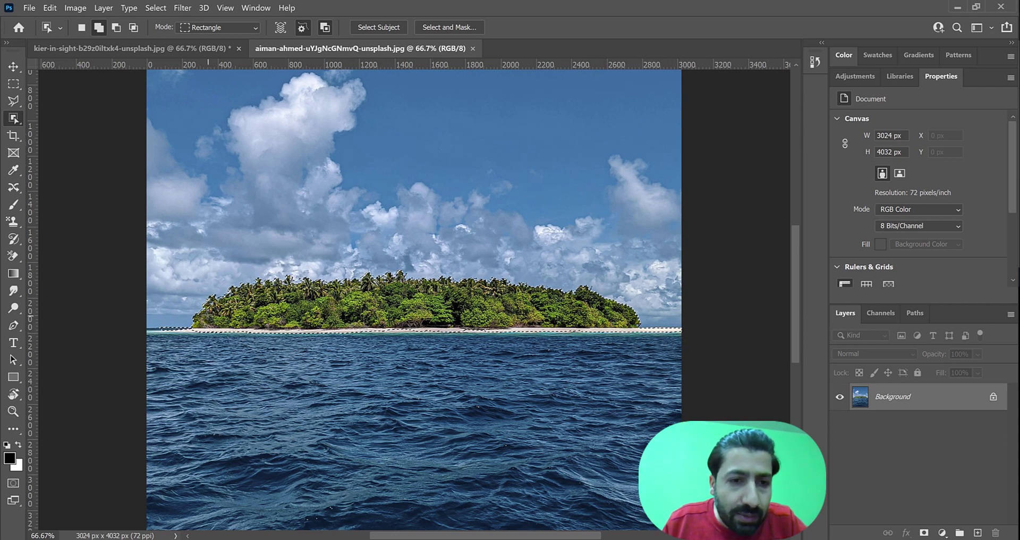
pyautogui.moveTo(207, 314); pyautogui.dragTo(145, 333)
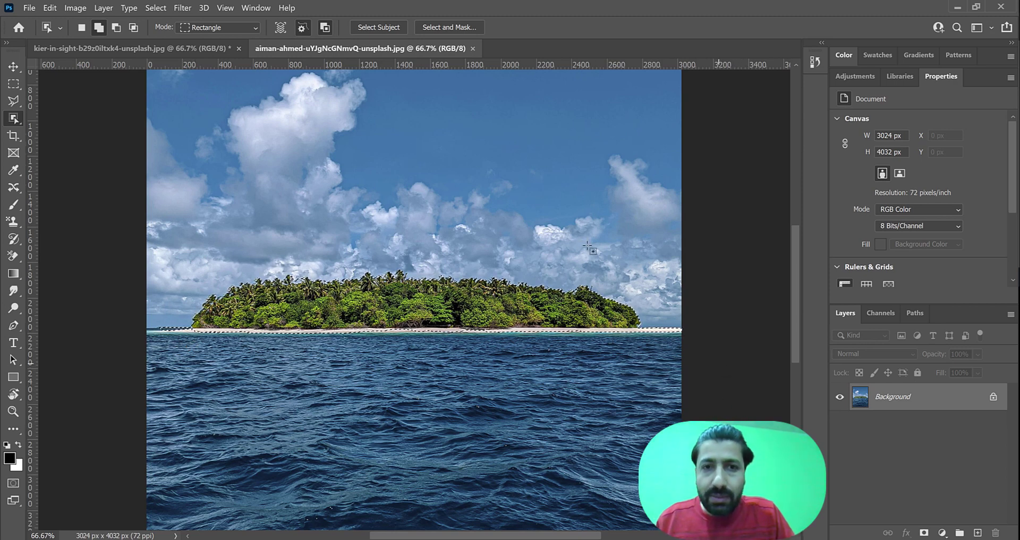
# Paste the selected island into the jar photo as a new layer.
pyautogui.click(169, 49)
pyautogui.hotkey('ctrl', 'v')
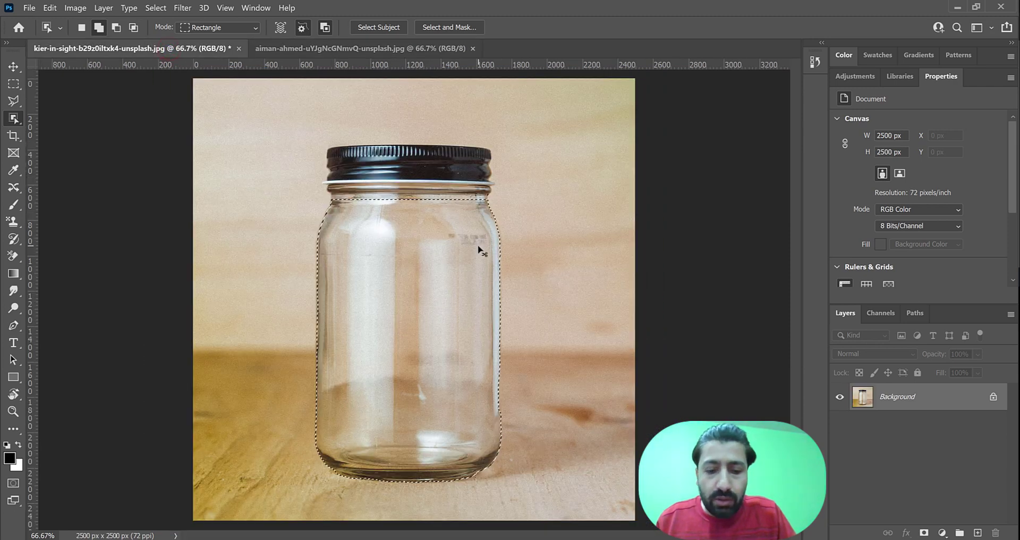
# Shrink the island layer to about 1187 by 193 px and place it across the jar above its middle.
pyautogui.click(13, 67)
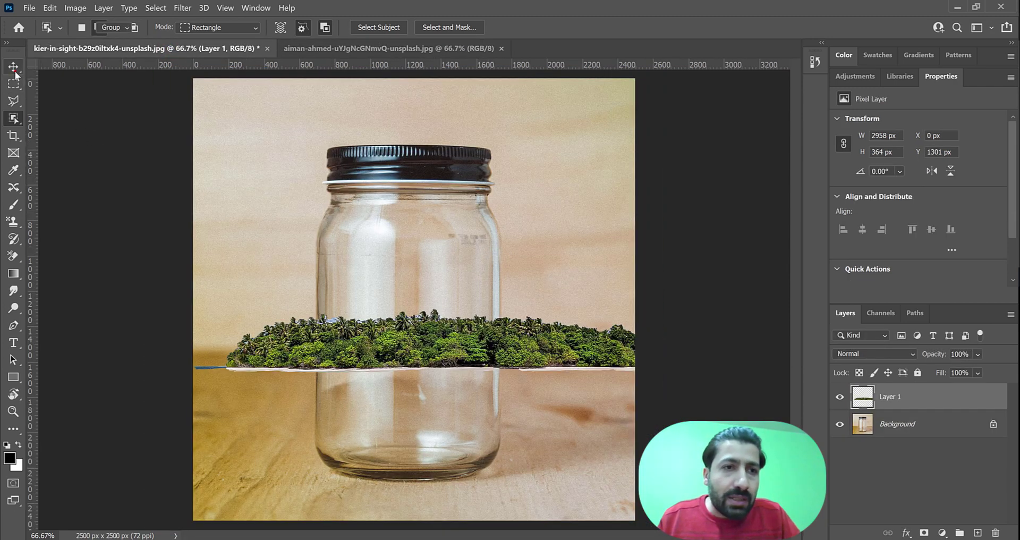
pyautogui.moveTo(716, 373); pyautogui.dragTo(471, 326)
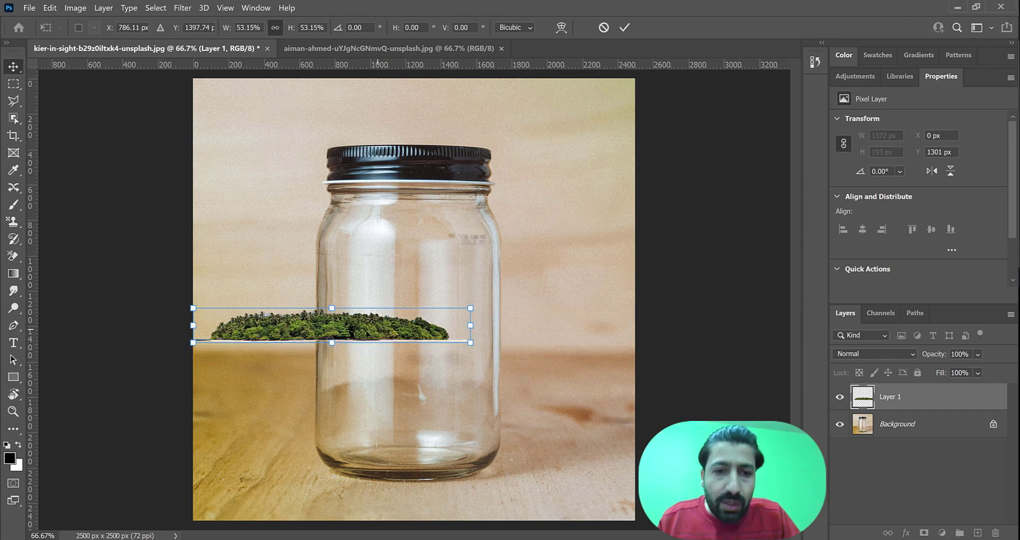
pyautogui.moveTo(343, 325); pyautogui.dragTo(443, 316)
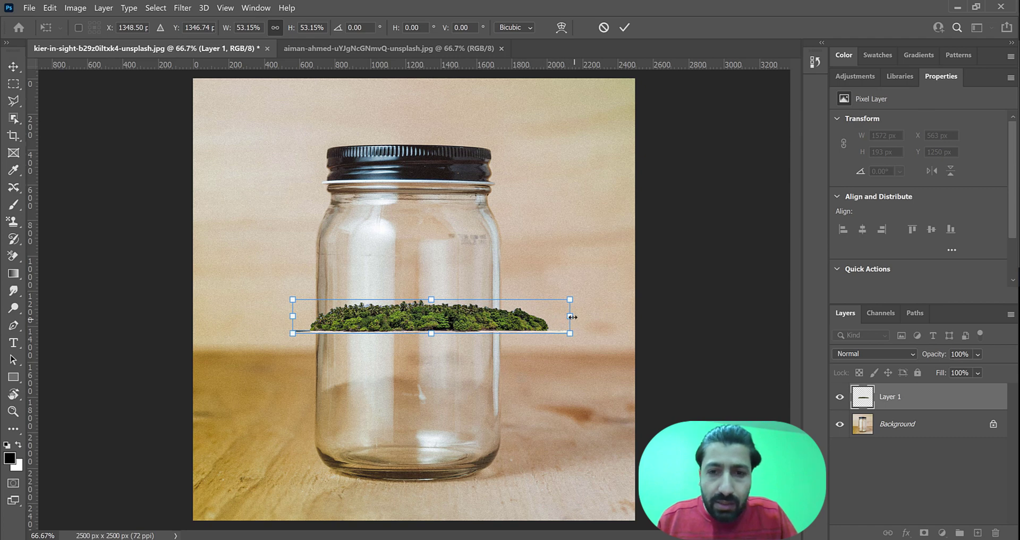
pyautogui.moveTo(568, 315); pyautogui.dragTo(503, 315)
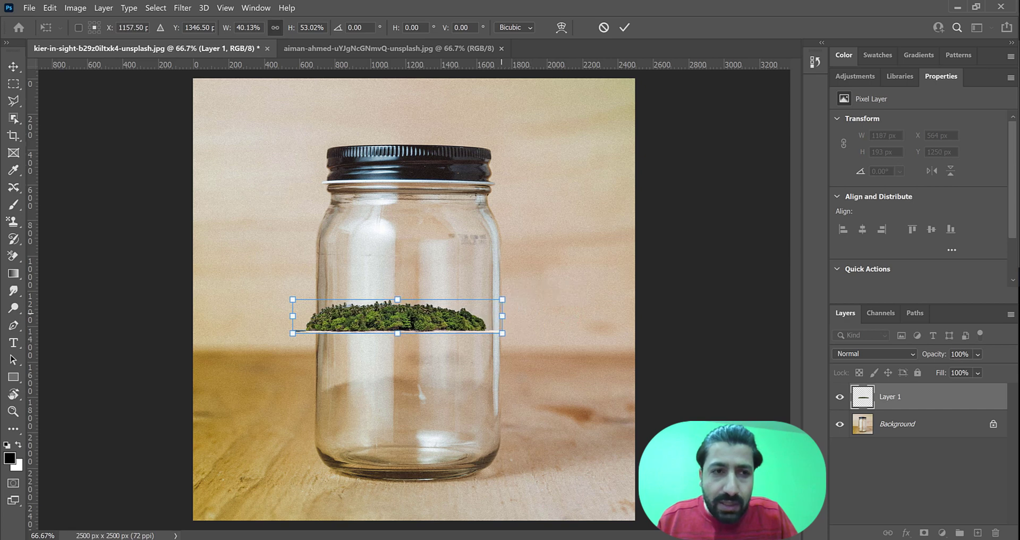
pyautogui.click(14, 68)
pyautogui.moveTo(376, 316); pyautogui.dragTo(385, 276)
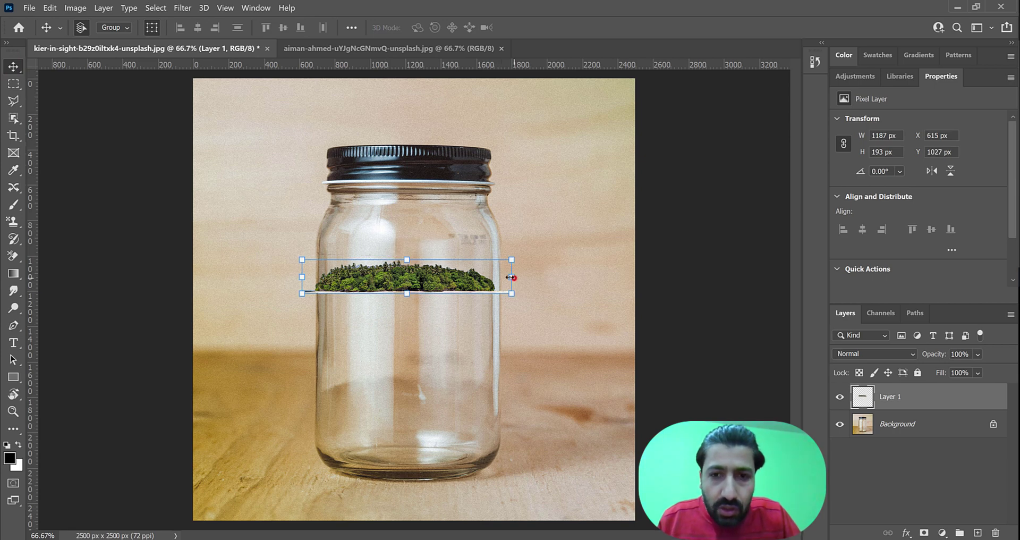
# Narrow the island layer from both ends to 1012 px wide so it fits between the jar's glass walls.
pyautogui.moveTo(510, 276); pyautogui.dragTo(494, 277)
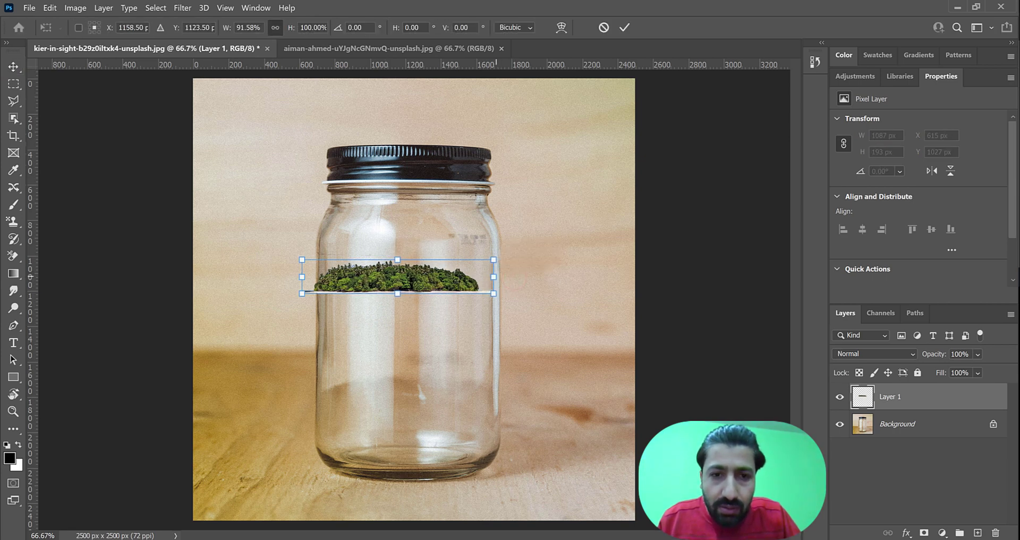
pyautogui.moveTo(302, 277); pyautogui.dragTo(312, 276)
pyautogui.click(7, 69)
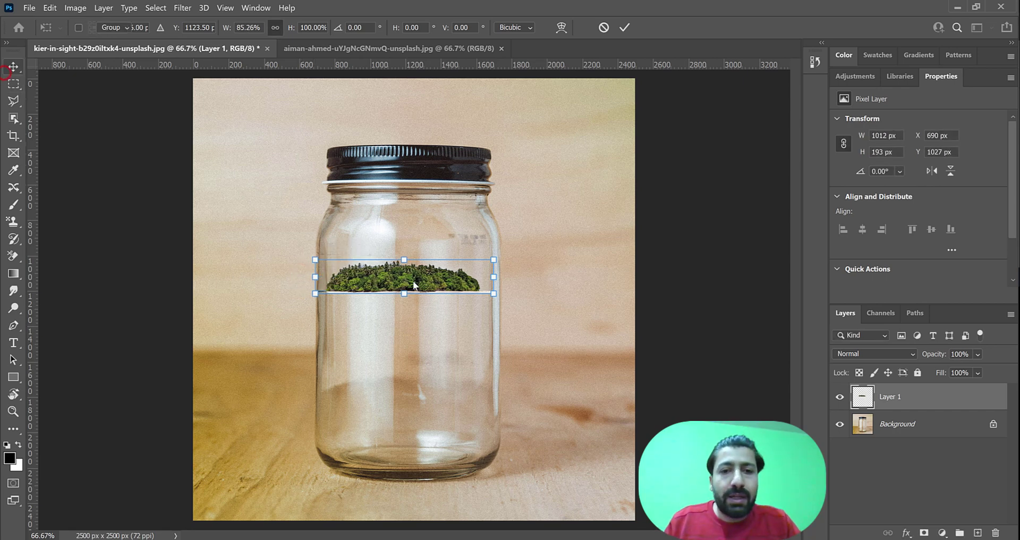
# Move the island layer down inside the jar to a Y position of about 1154 px.
pyautogui.moveTo(405, 275); pyautogui.dragTo(403, 291)
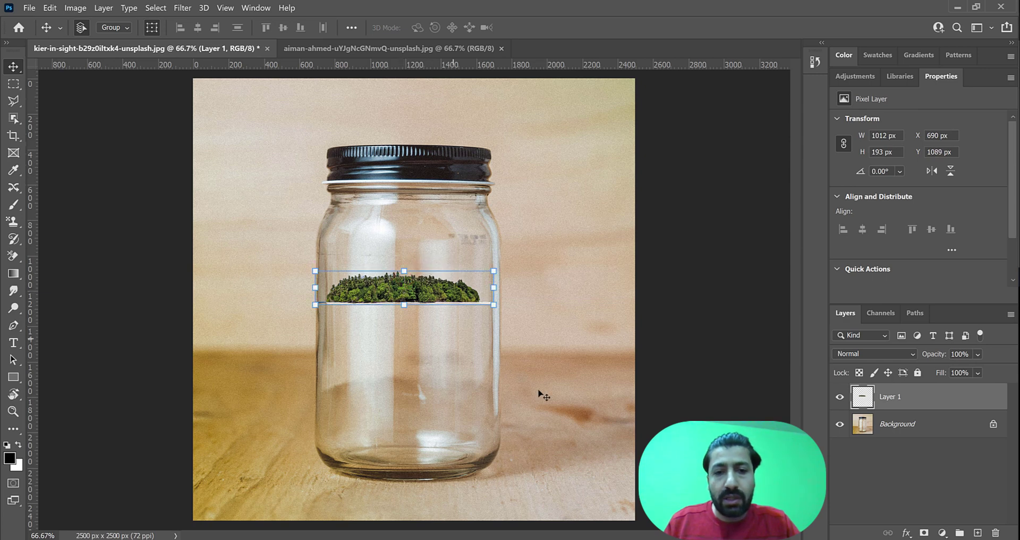
pyautogui.click(686, 323)
pyautogui.click(419, 292)
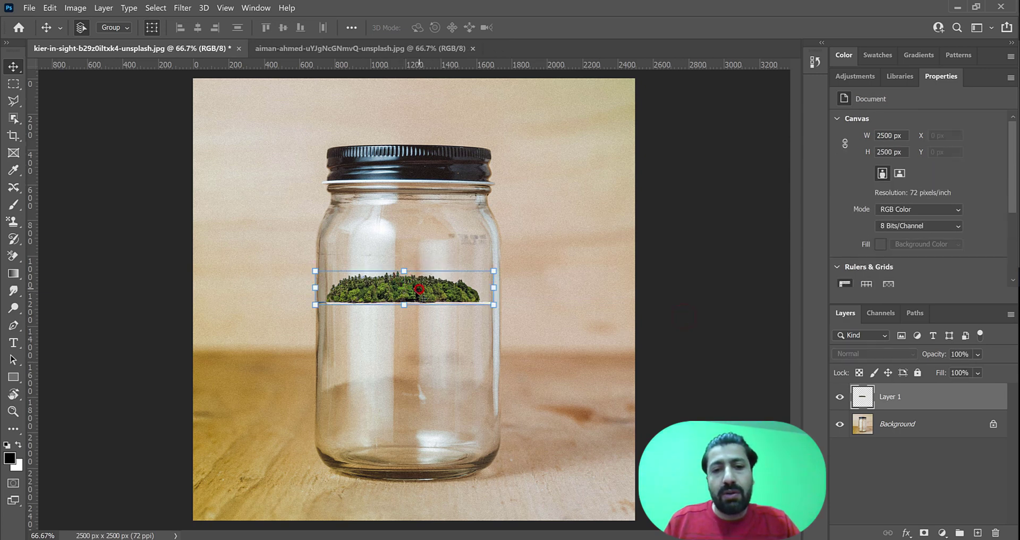
pyautogui.press('Down')
pyautogui.press('Down')
pyautogui.press('Down')
pyautogui.press('Down')
pyautogui.press('Down')
pyautogui.press('Down')
pyautogui.press('Down')
pyautogui.press('Down')
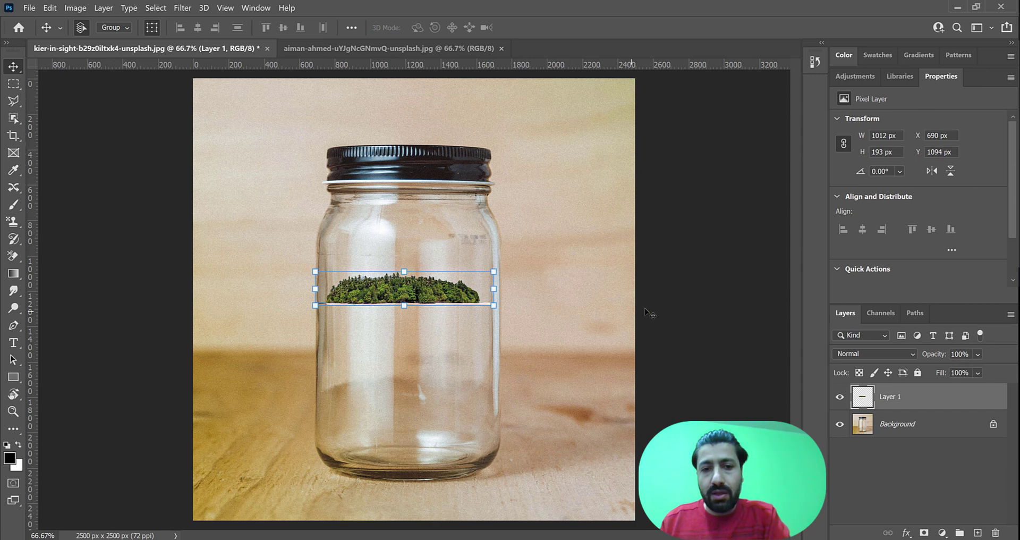
pyautogui.press('Down')
pyautogui.press('Down')
pyautogui.press('Down')
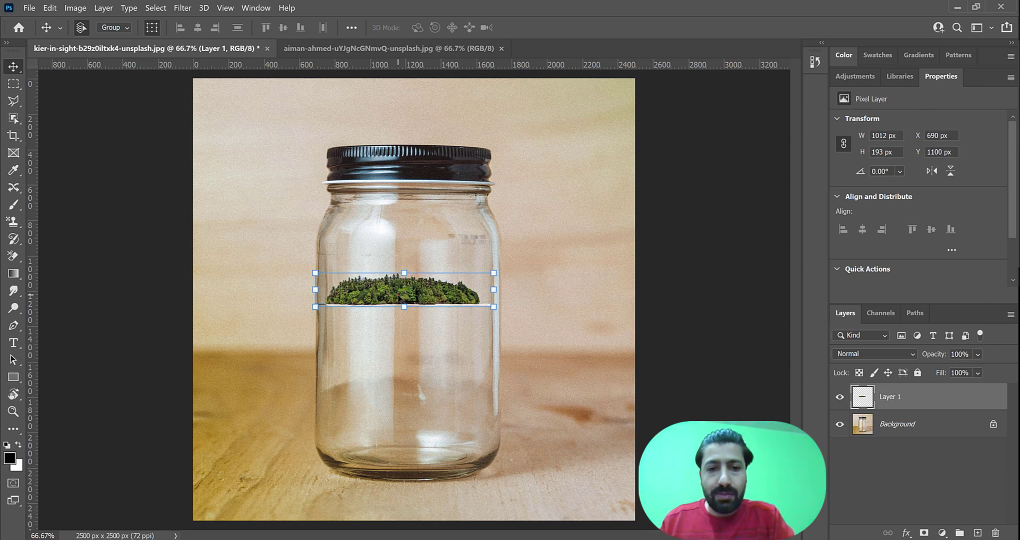
pyautogui.moveTo(403, 305); pyautogui.dragTo(401, 302)
pyautogui.click(675, 269)
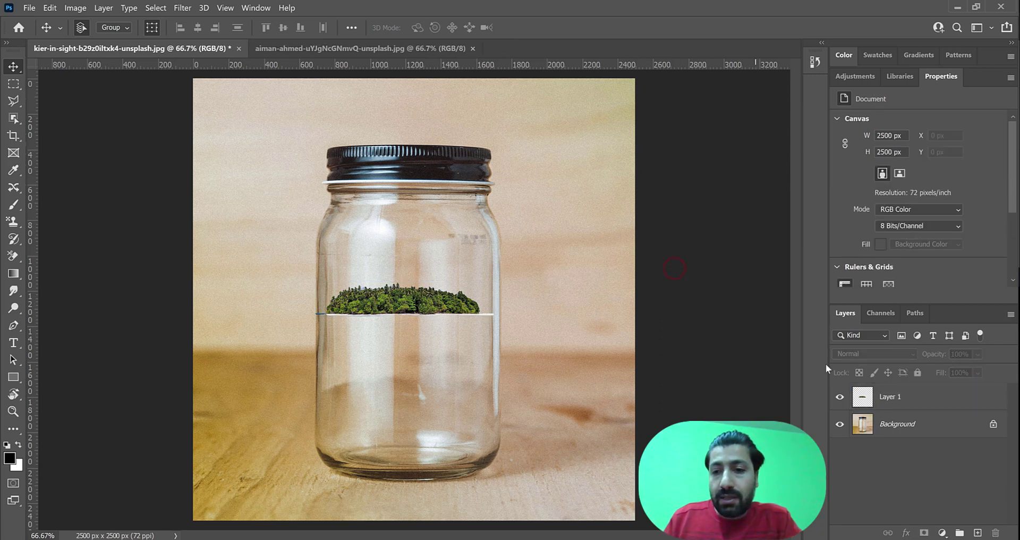
# Preview blend modes from Color Burn through Pin Light on the island layer.
pyautogui.click(870, 394)
pyautogui.click(891, 355)
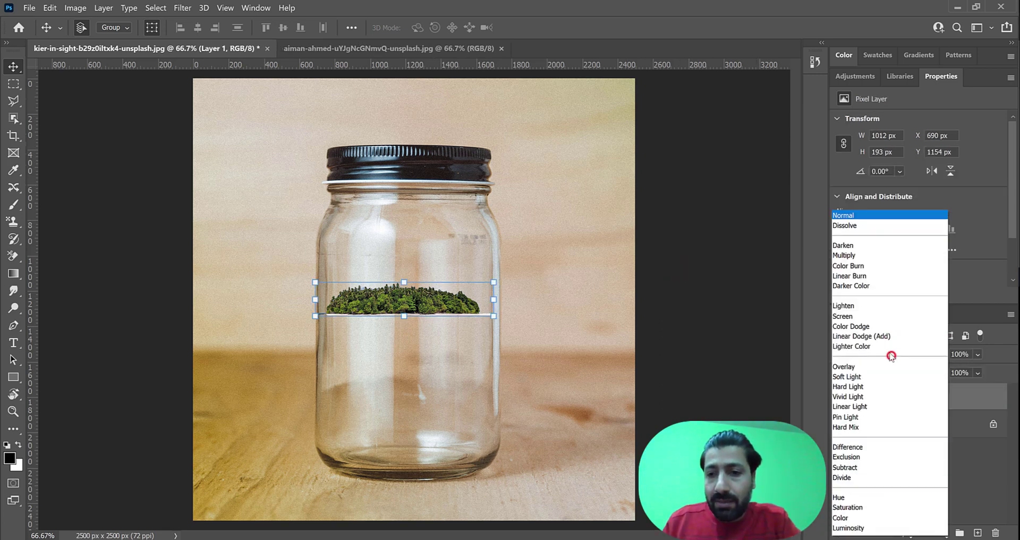
pyautogui.click(860, 267)
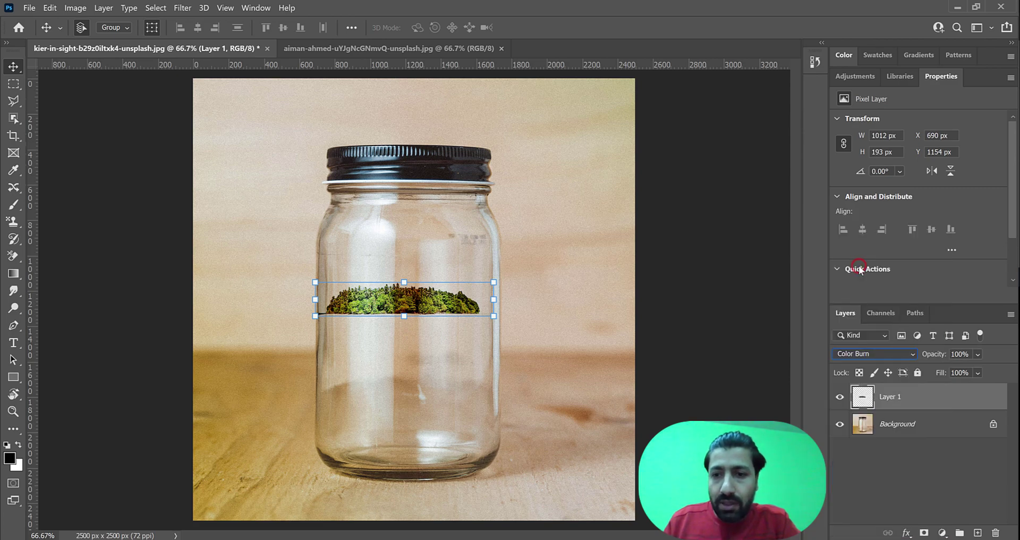
pyautogui.press('Down')
pyautogui.press('Down')
pyautogui.press('Down')
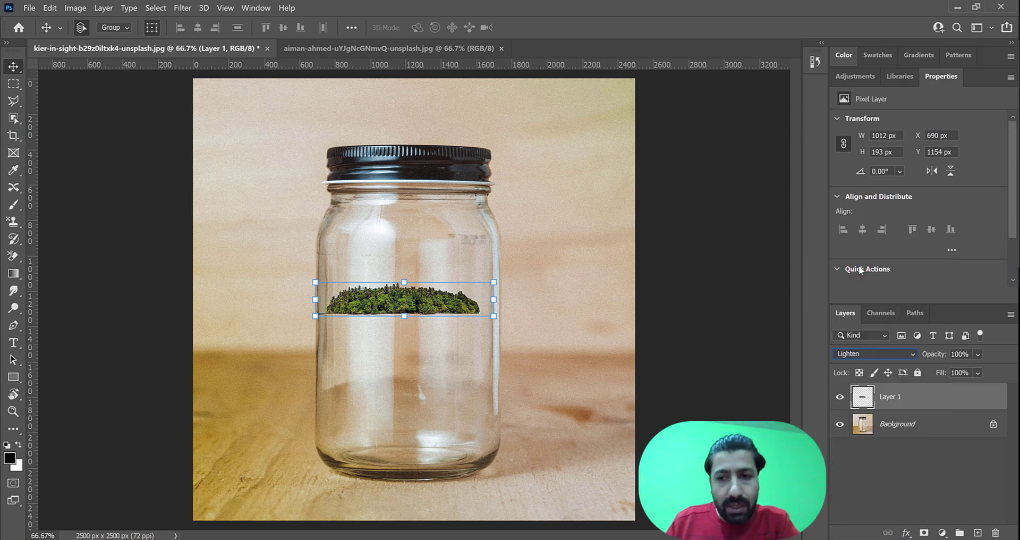
pyautogui.press('Down')
pyautogui.press('Down')
pyautogui.press('Down')
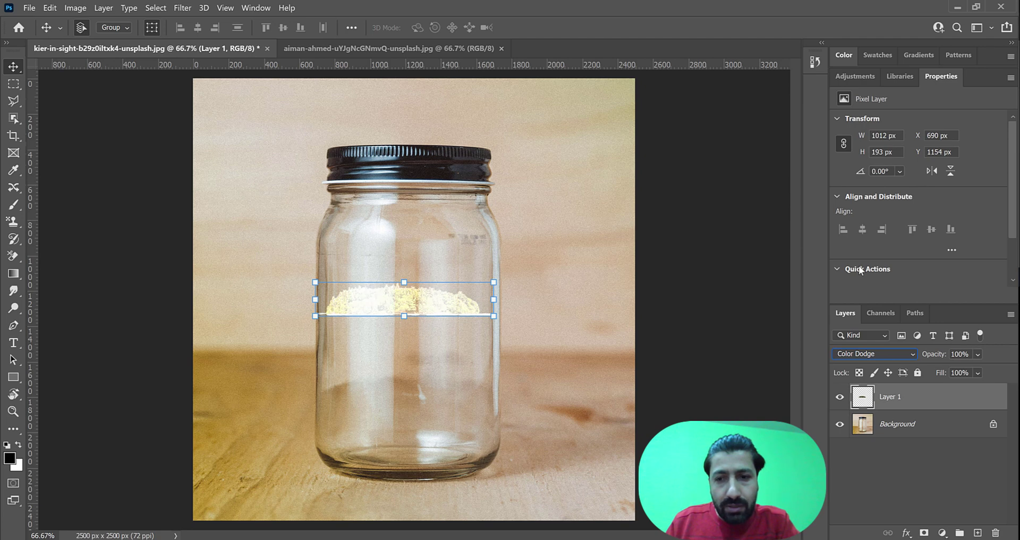
pyautogui.press('Down')
pyautogui.press('Down')
pyautogui.press('Down')
pyautogui.press('Down')
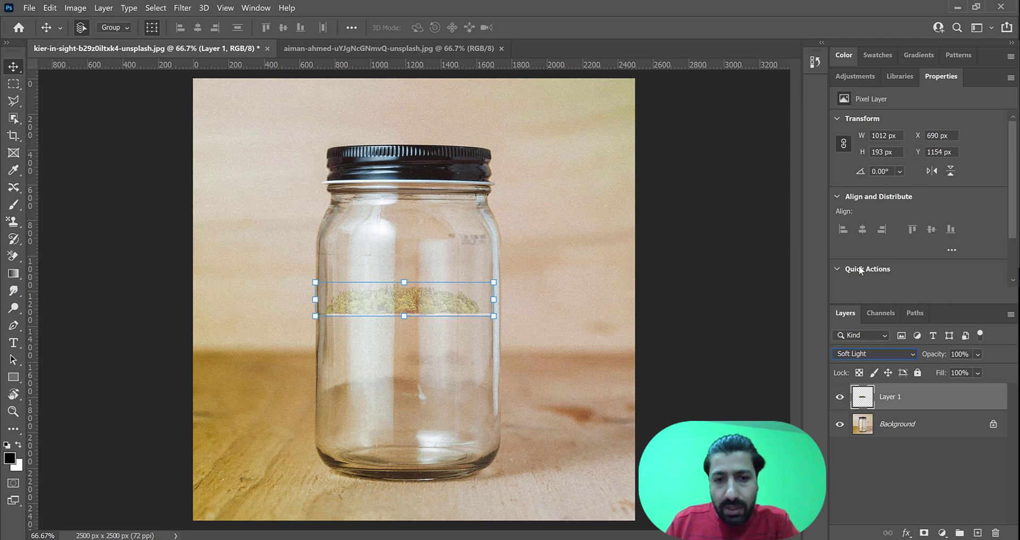
pyautogui.press('Down')
pyautogui.press('Down')
pyautogui.press('Down')
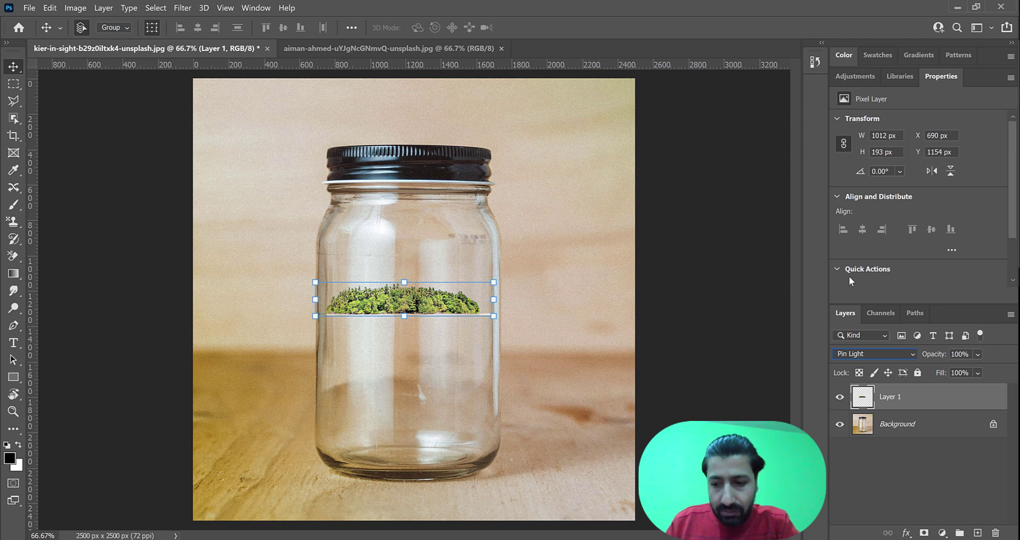
pyautogui.press('Up')
pyautogui.press('Up')
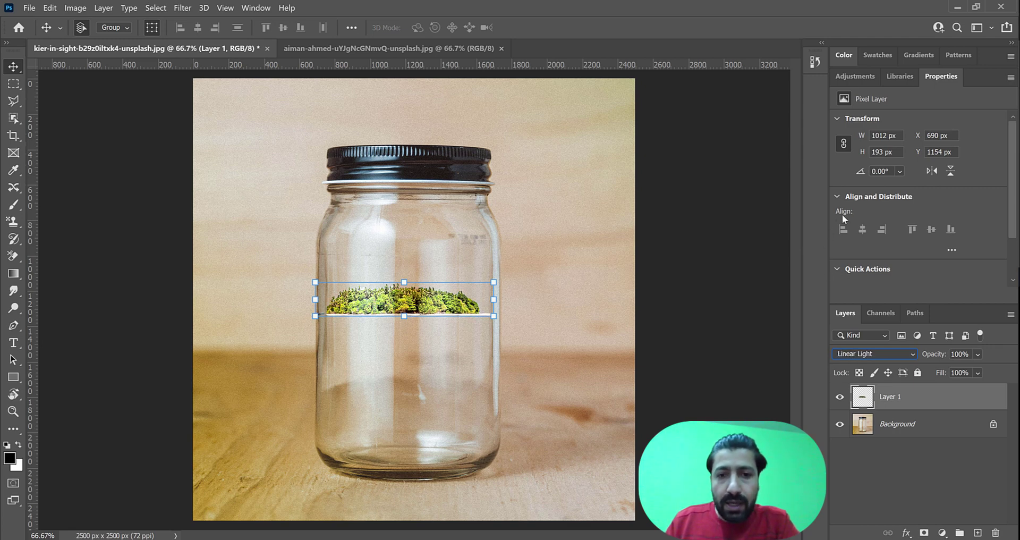
# Set the island layer's blend mode to Multiply and shift it slightly right to an X position of about 699 px.
pyautogui.press('m')
pyautogui.click(884, 154)
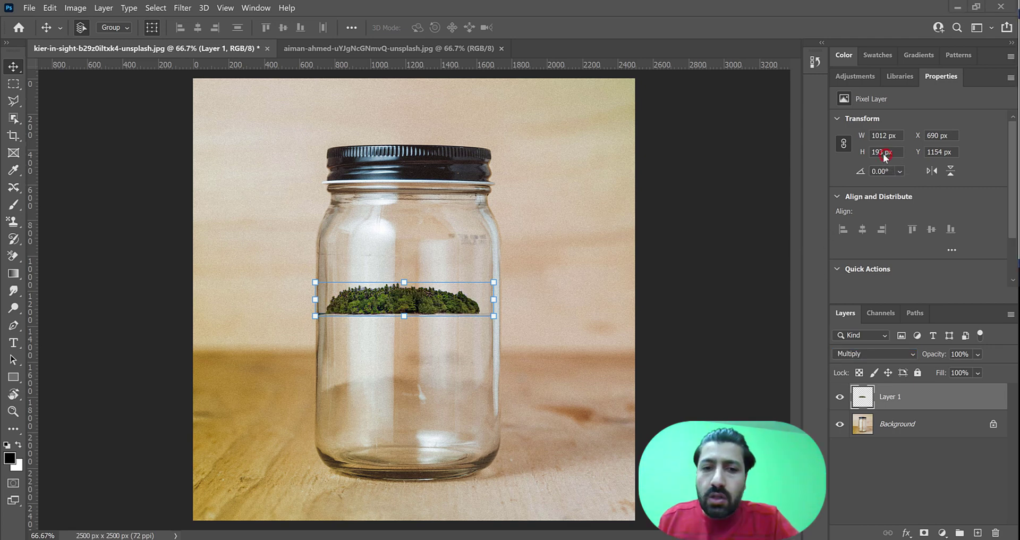
pyautogui.click(879, 353)
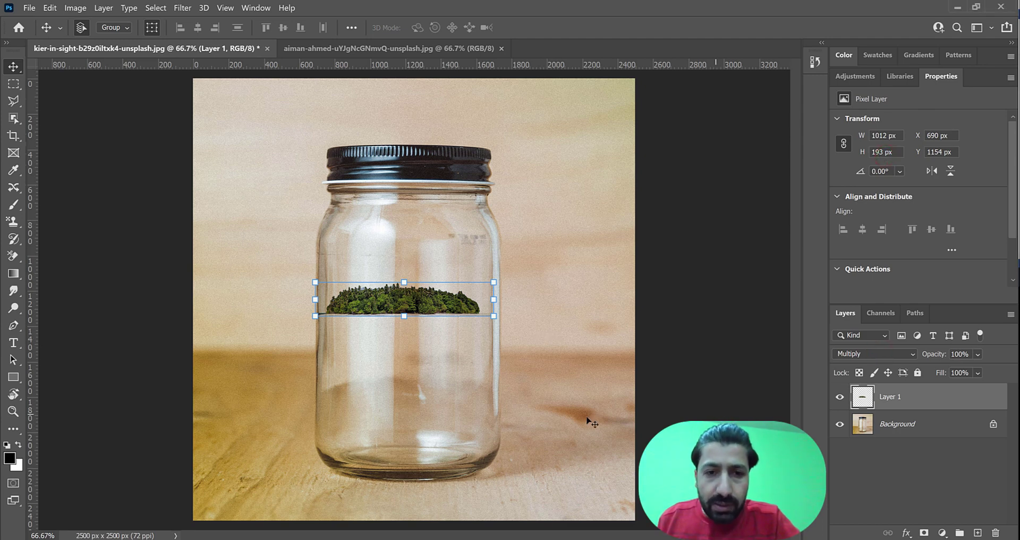
pyautogui.click(396, 306)
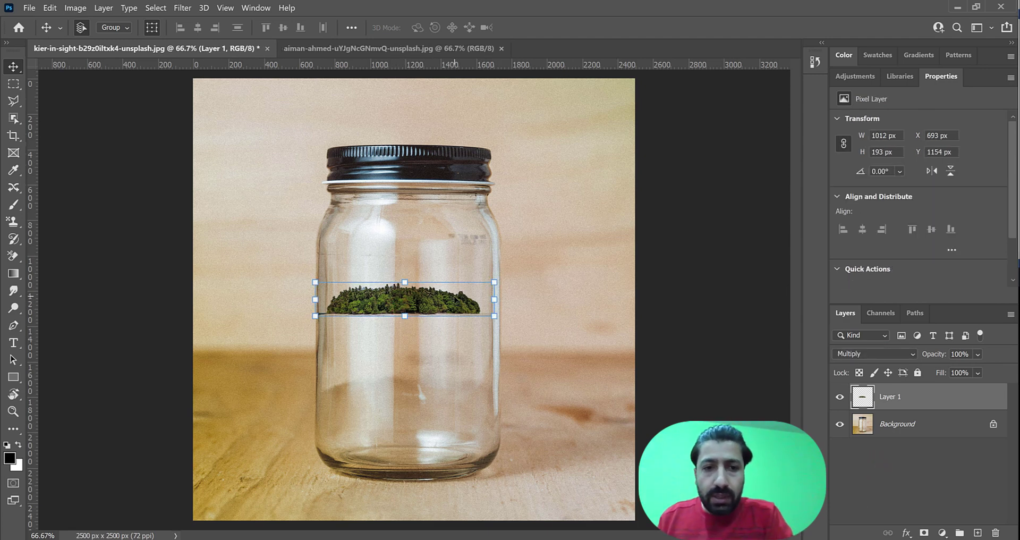
pyautogui.moveTo(449, 301); pyautogui.dragTo(451, 301)
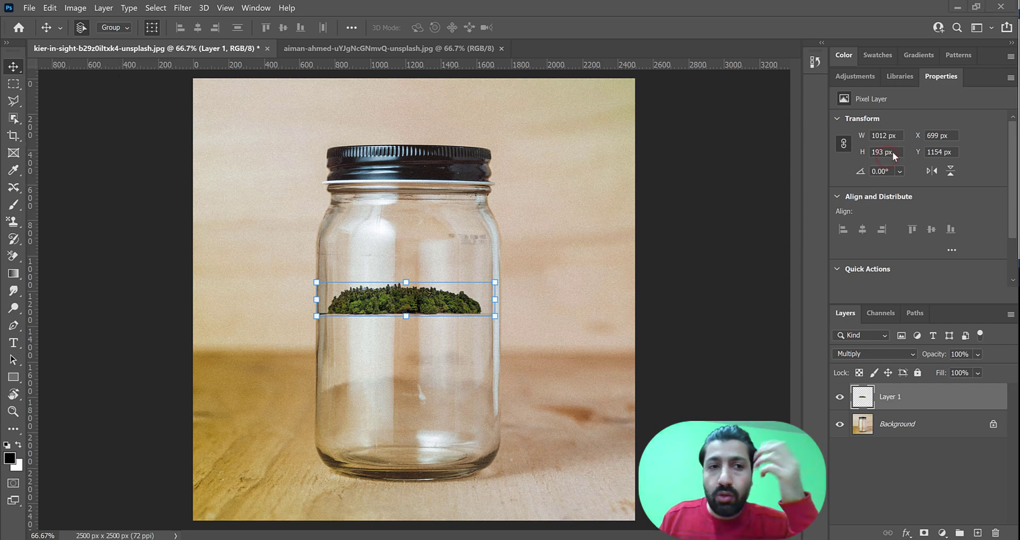
pyautogui.click(29, 8)
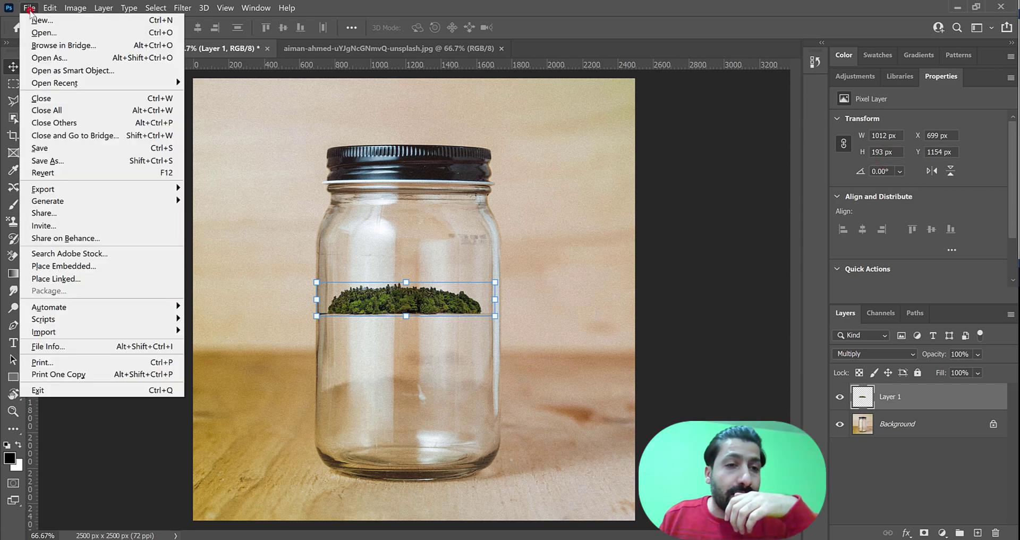
pyautogui.click(49, 57)
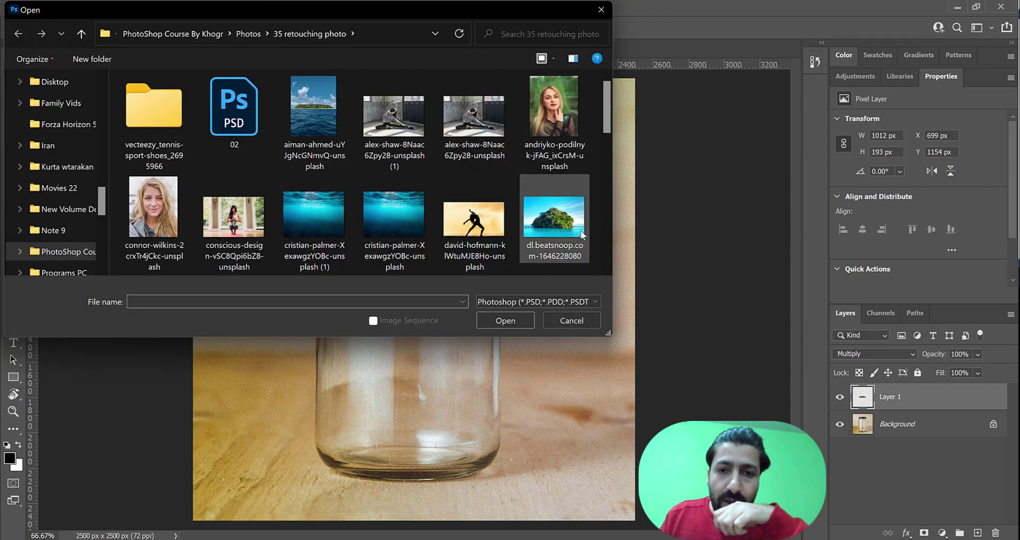
pyautogui.moveTo(611, 106)
pyautogui.mouseDown()
pyautogui.moveTo(611, 231)
pyautogui.moveTo(606, 119)
pyautogui.mouseUp()
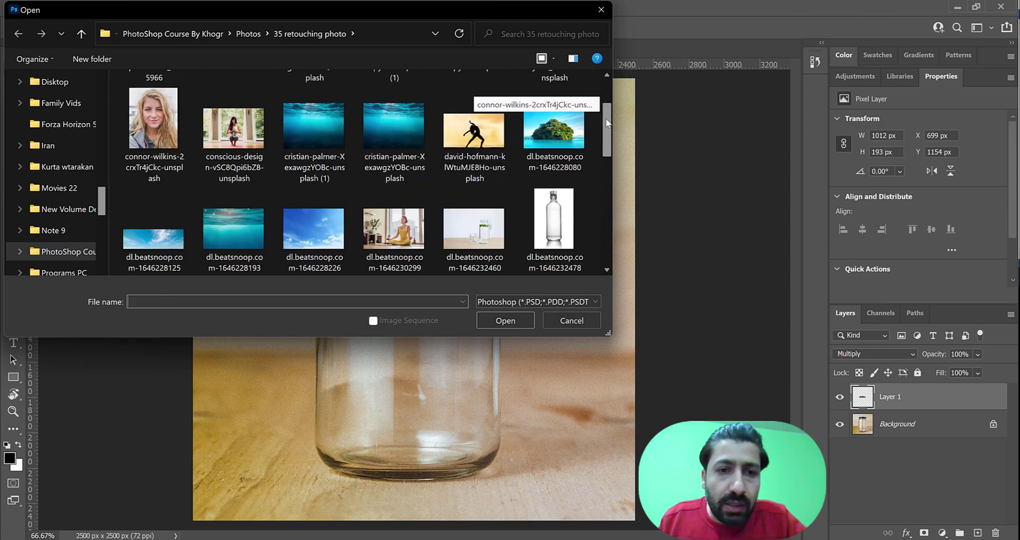
pyautogui.doubleClick(161, 242)
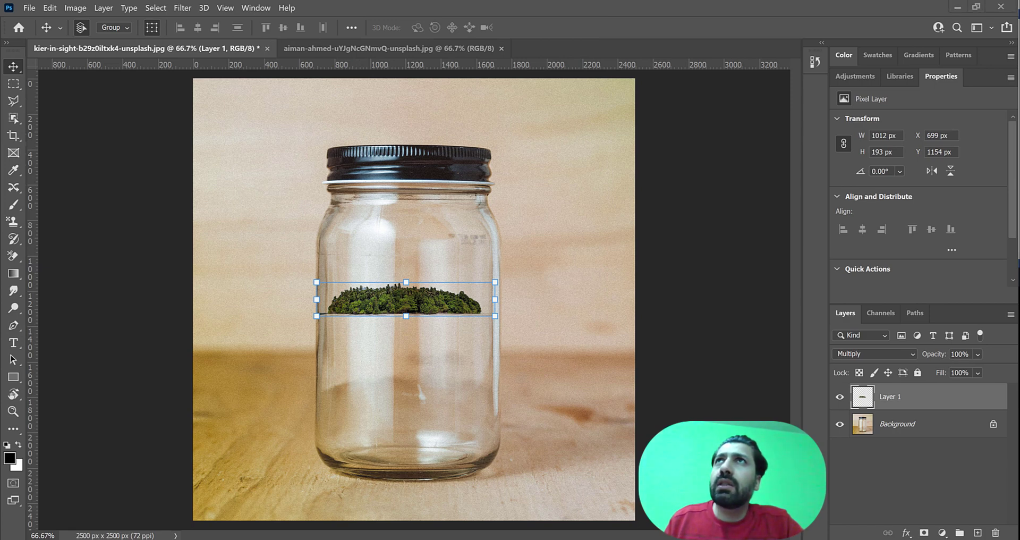
pyautogui.click(118, 138)
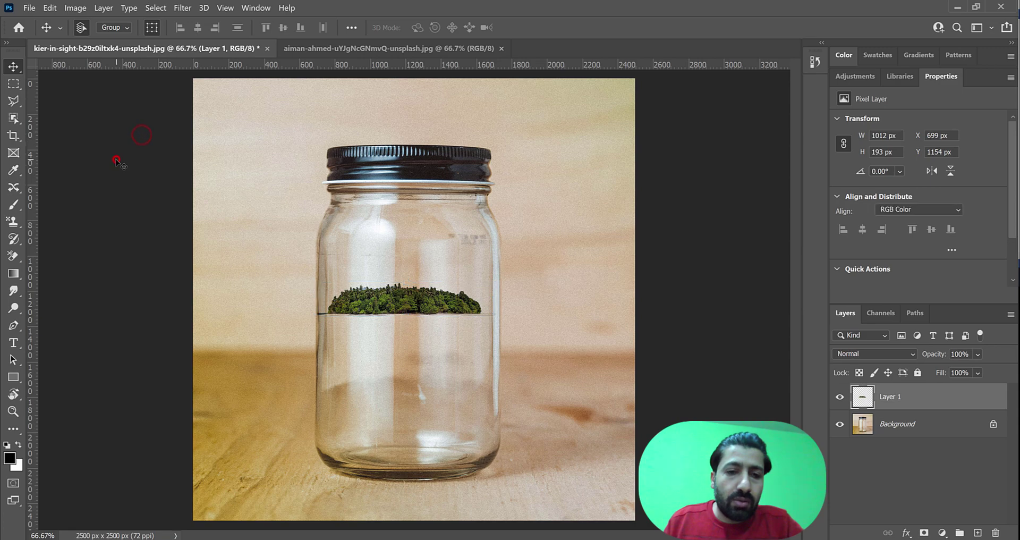
pyautogui.click(29, 7)
pyautogui.click(44, 34)
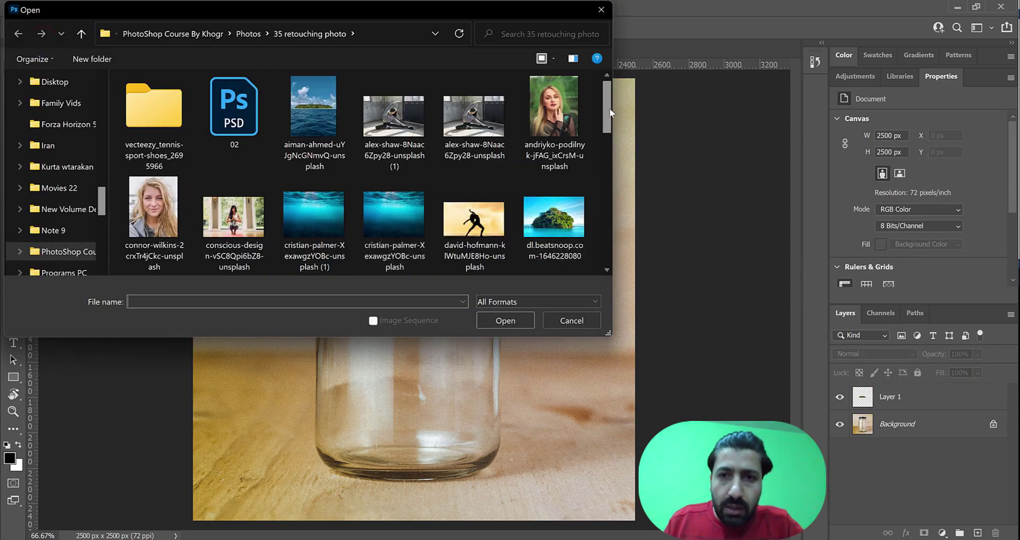
pyautogui.moveTo(610, 109); pyautogui.dragTo(599, 132)
pyautogui.doubleClick(180, 214)
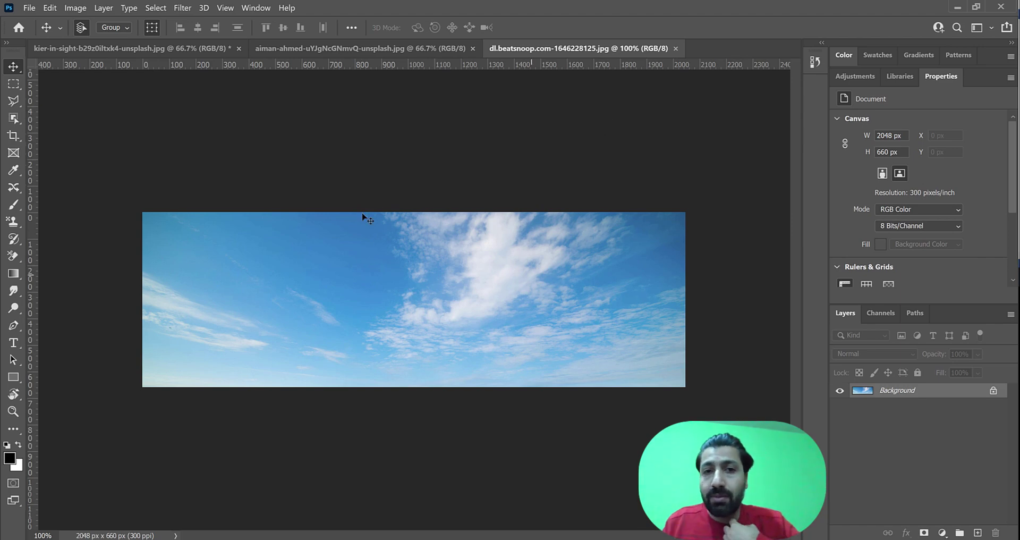
# Unlock the sky photo's background and bring it into the jar document as a new layer across the jar's upper half.
pyautogui.click(992, 394)
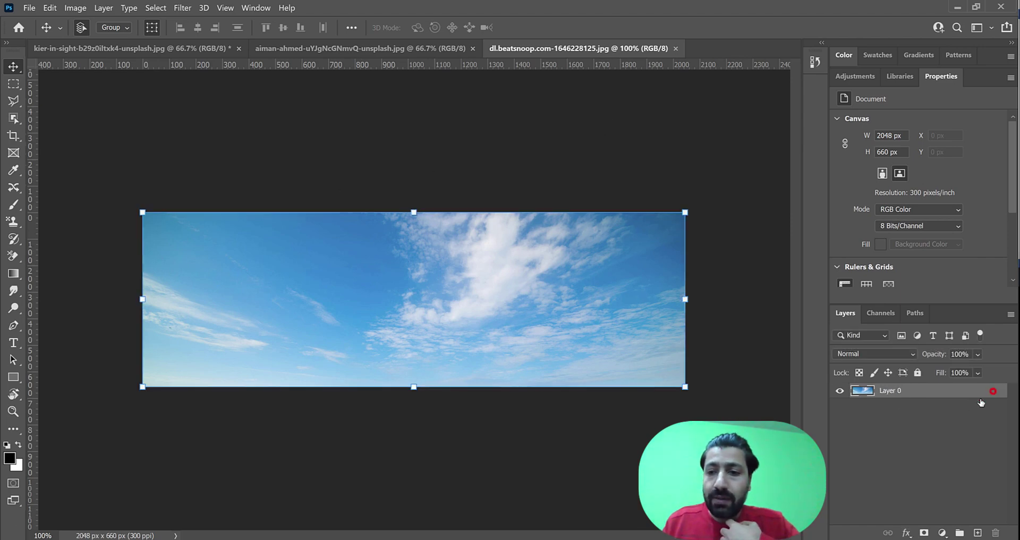
pyautogui.click(470, 276)
pyautogui.press('Delete')
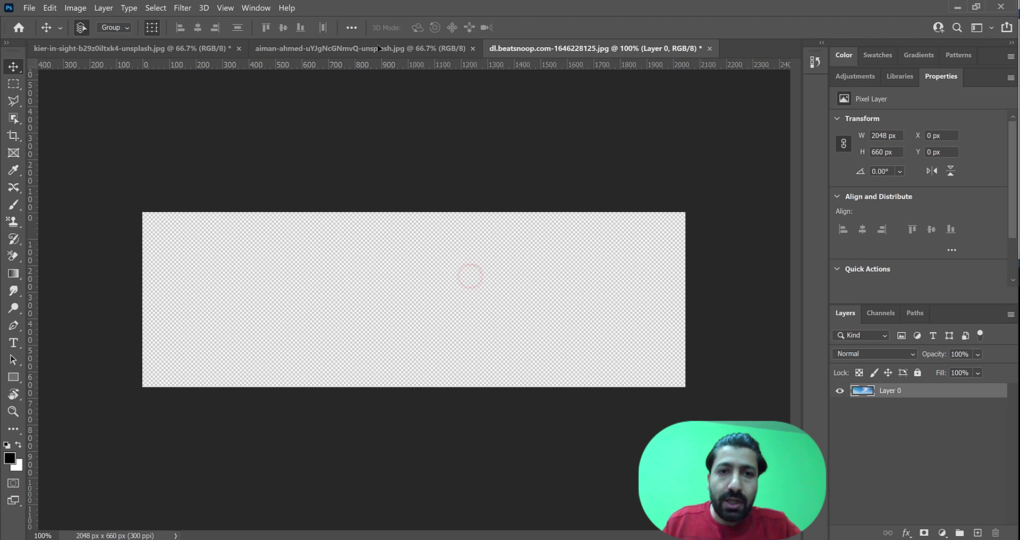
pyautogui.click(379, 47)
pyautogui.moveTo(349, 67); pyautogui.dragTo(427, 255)
pyautogui.click(708, 276)
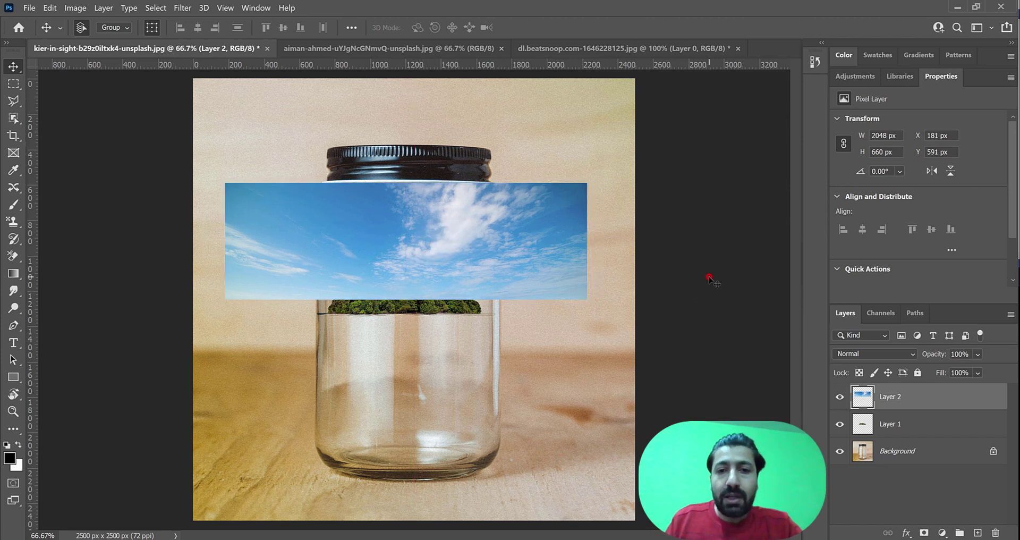
# Load the saved Bottle selection and apply it as a layer mask on the sky layer.
pyautogui.click(882, 396)
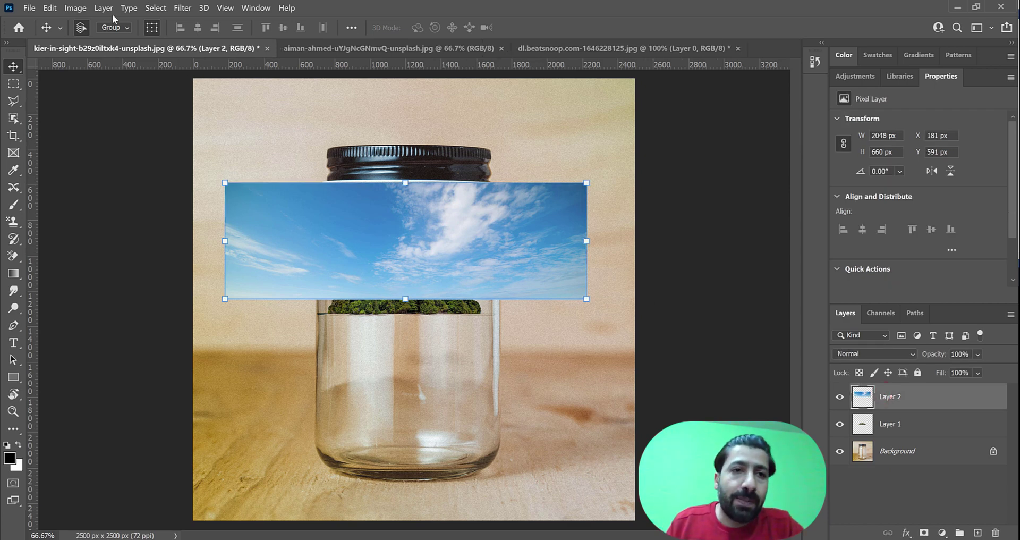
pyautogui.click(163, 10)
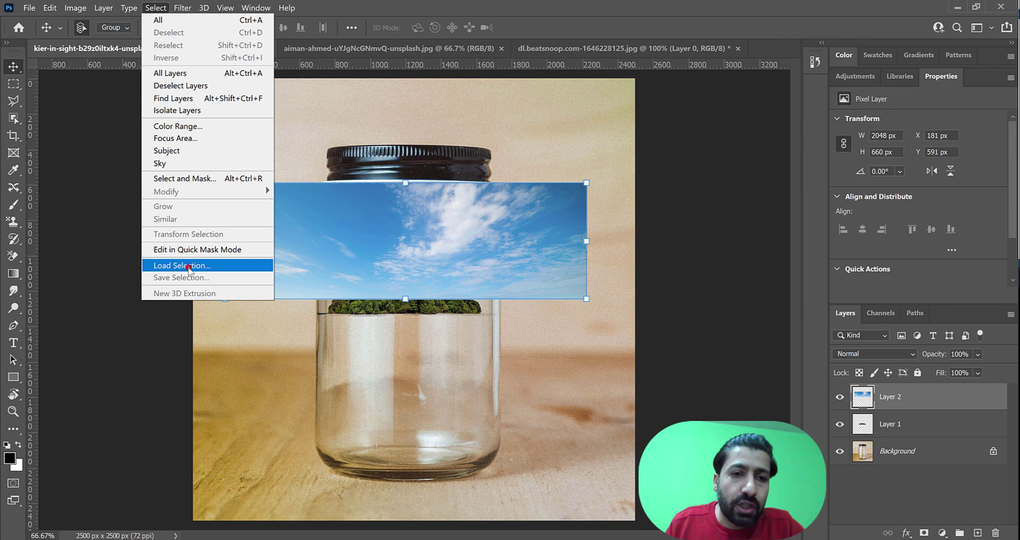
pyautogui.click(189, 267)
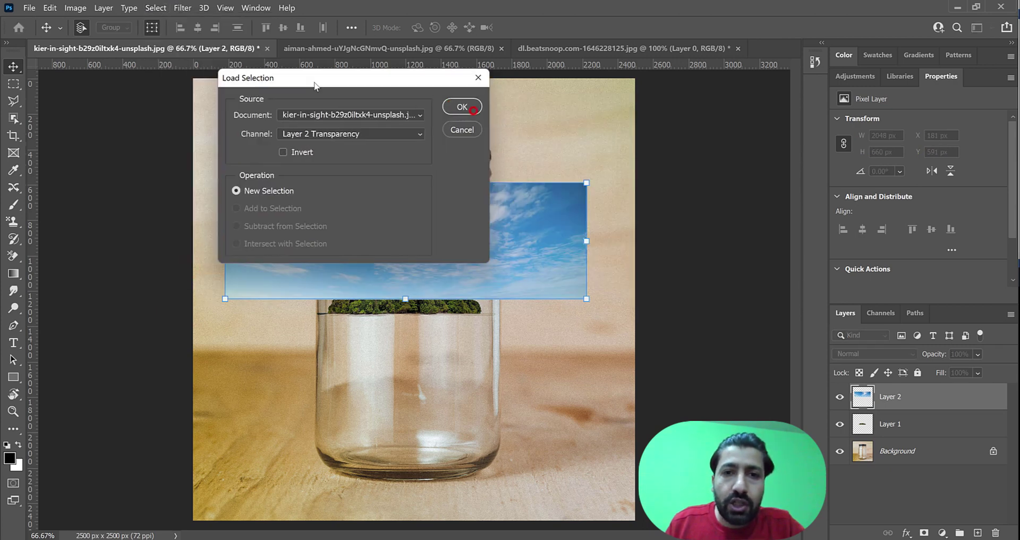
pyautogui.moveTo(314, 86); pyautogui.dragTo(291, 79)
pyautogui.click(315, 128)
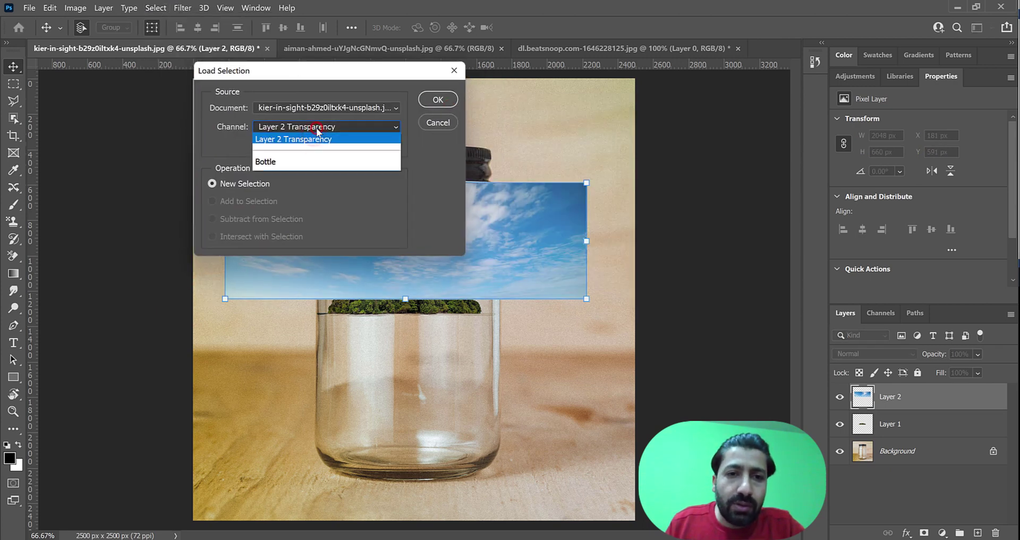
pyautogui.click(271, 162)
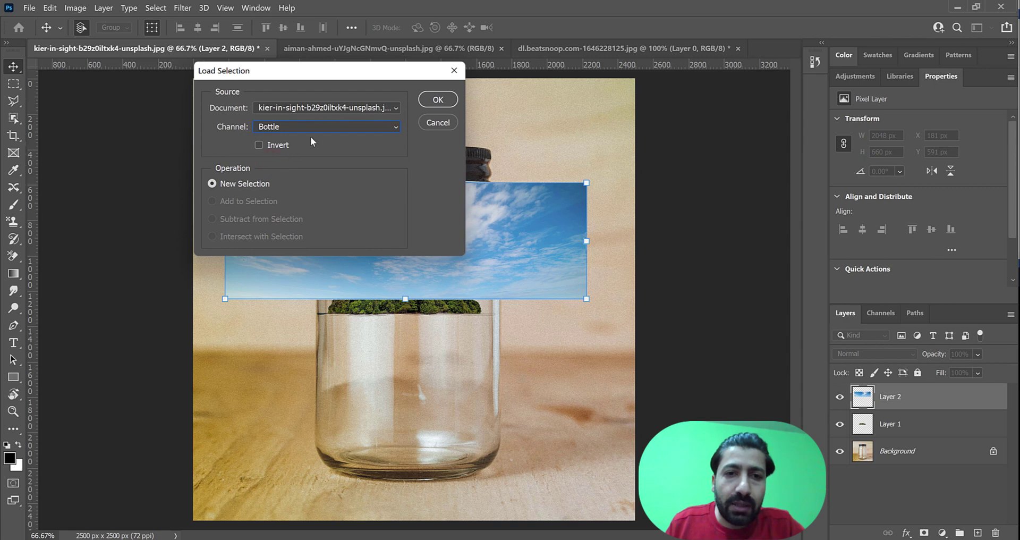
pyautogui.click(438, 101)
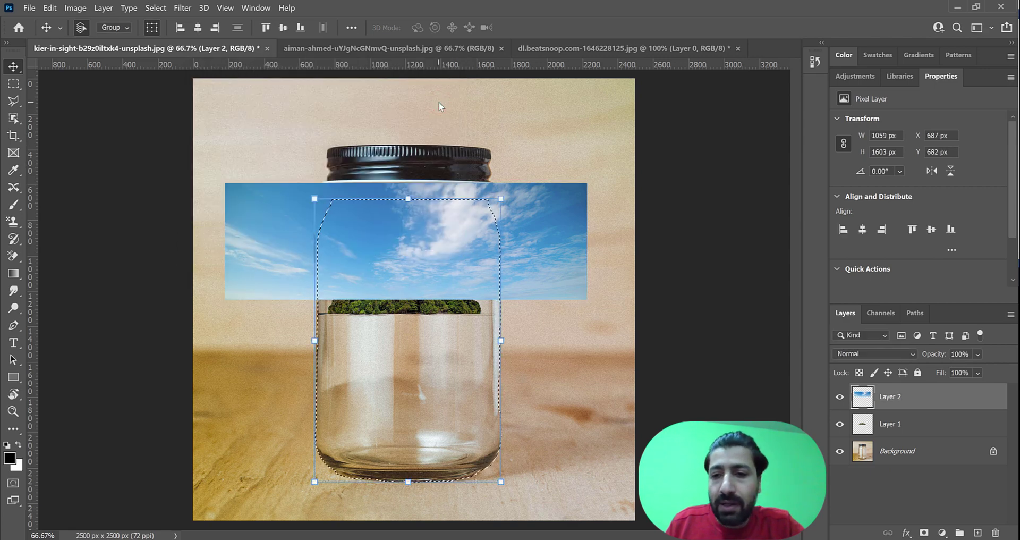
pyautogui.click(925, 532)
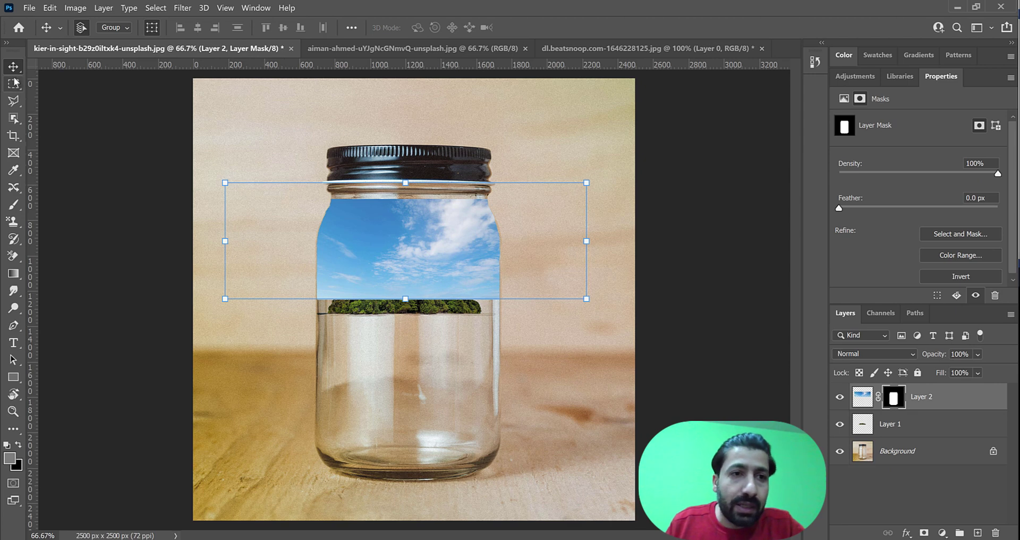
# Set the sky layer's blend mode to Multiply.
pyautogui.click(880, 360)
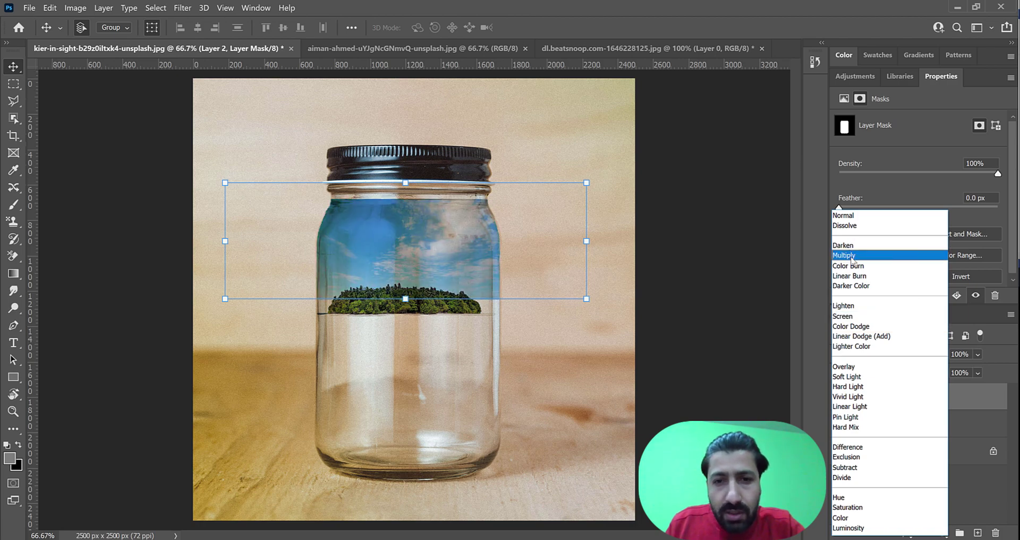
pyautogui.click(852, 257)
pyautogui.click(914, 490)
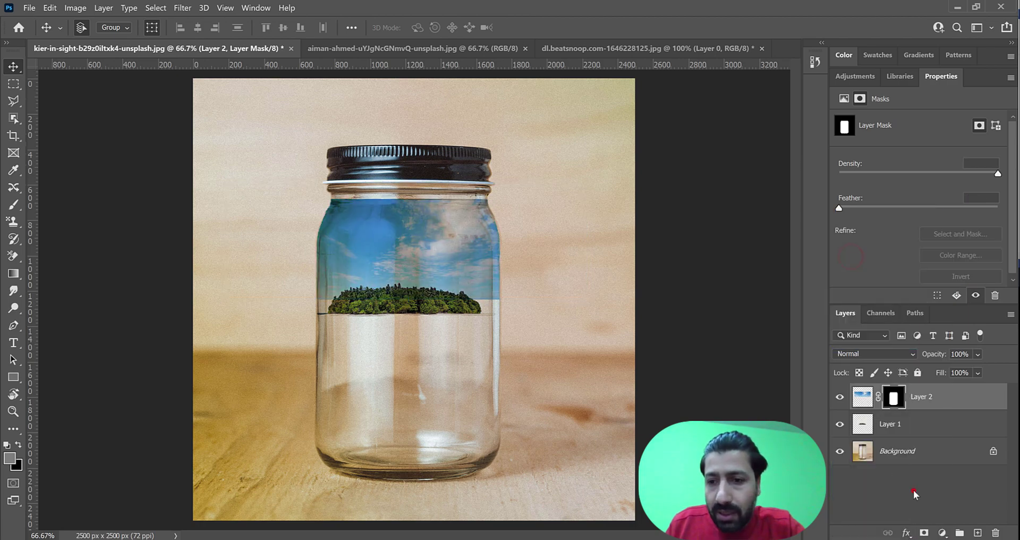
# Stretch the sky layer's lower edge down towards the island's shoreline, to 110% height.
pyautogui.click(424, 257)
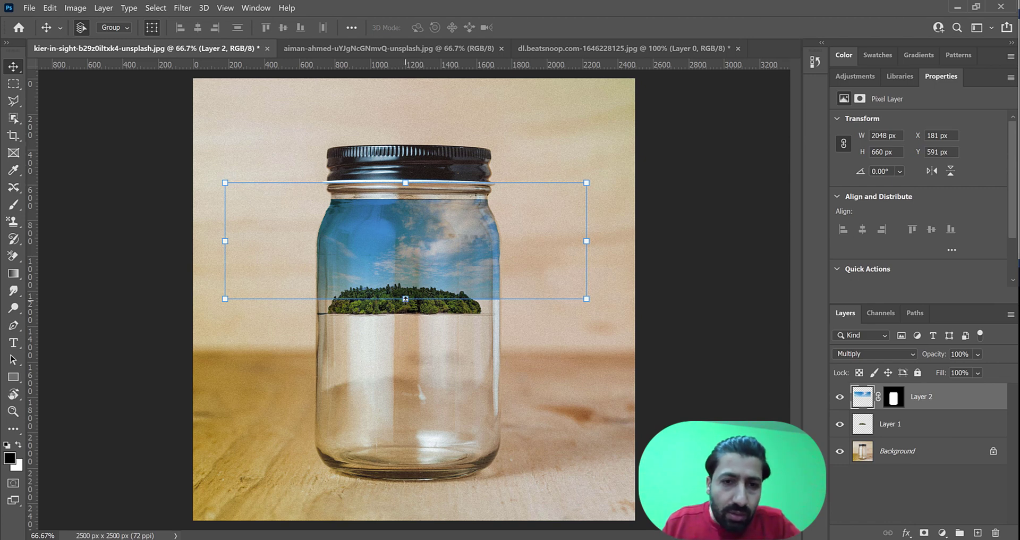
pyautogui.moveTo(406, 301); pyautogui.dragTo(407, 299)
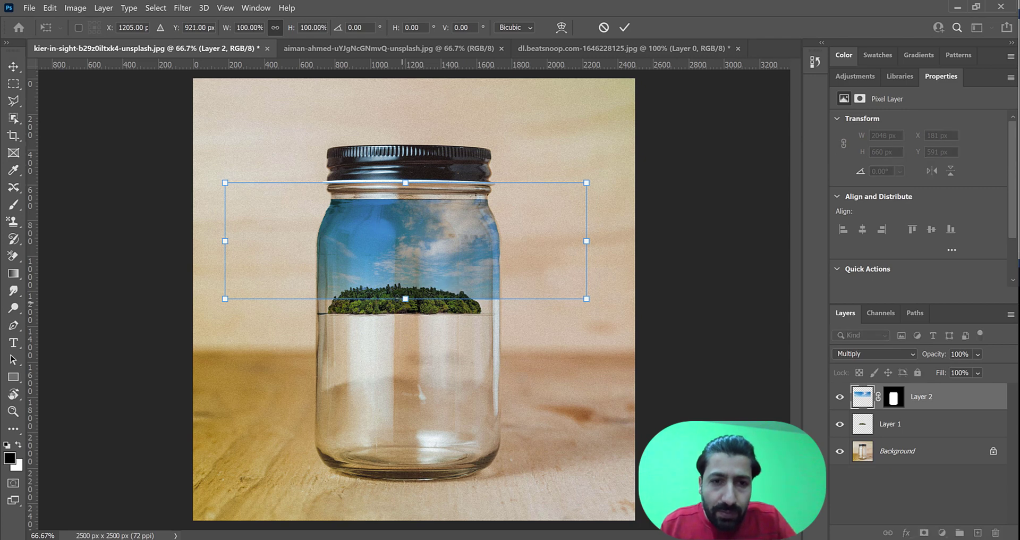
pyautogui.moveTo(405, 299); pyautogui.dragTo(406, 310)
pyautogui.hotkey('ctrl', 'z')
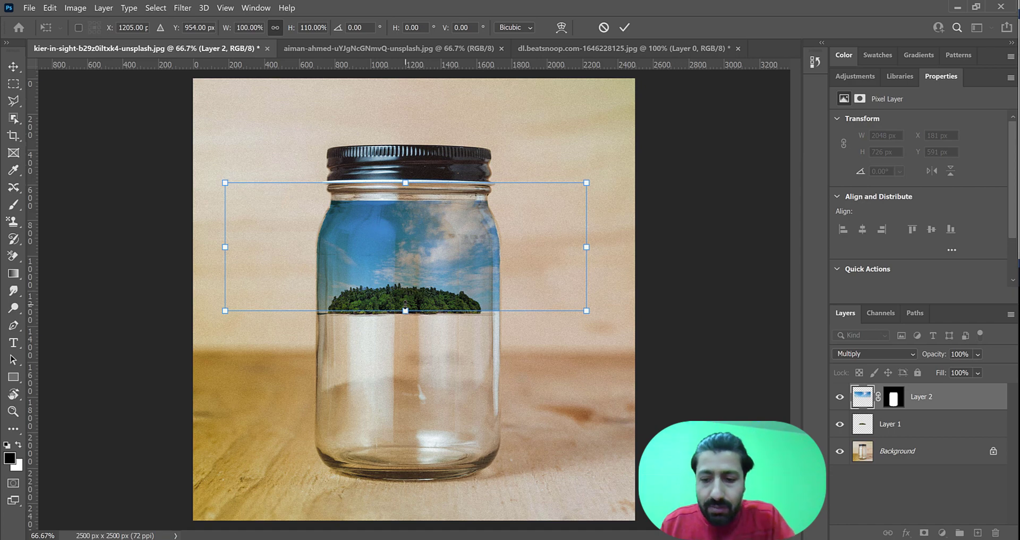
pyautogui.press('Return')
# Set up the Brush tool at 90 px for painting over the island.
pyautogui.hotkey('ctrl', '+')
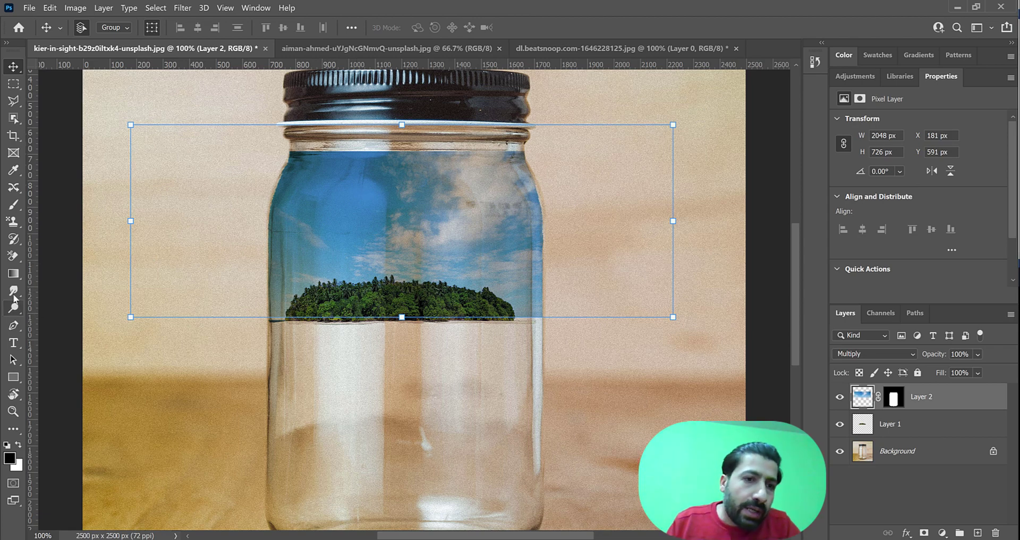
pyautogui.click(14, 205)
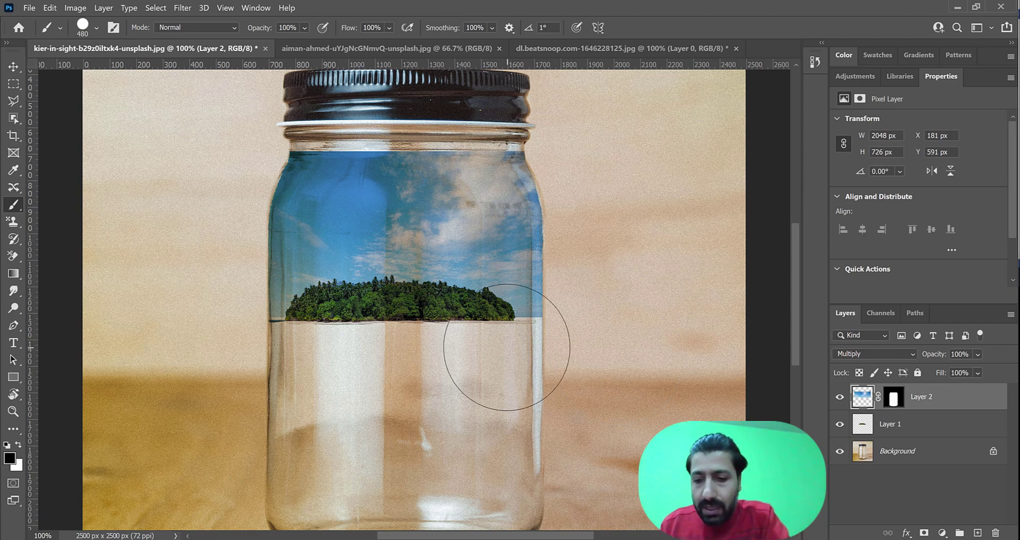
pyautogui.hotkey('ctrl', '+')
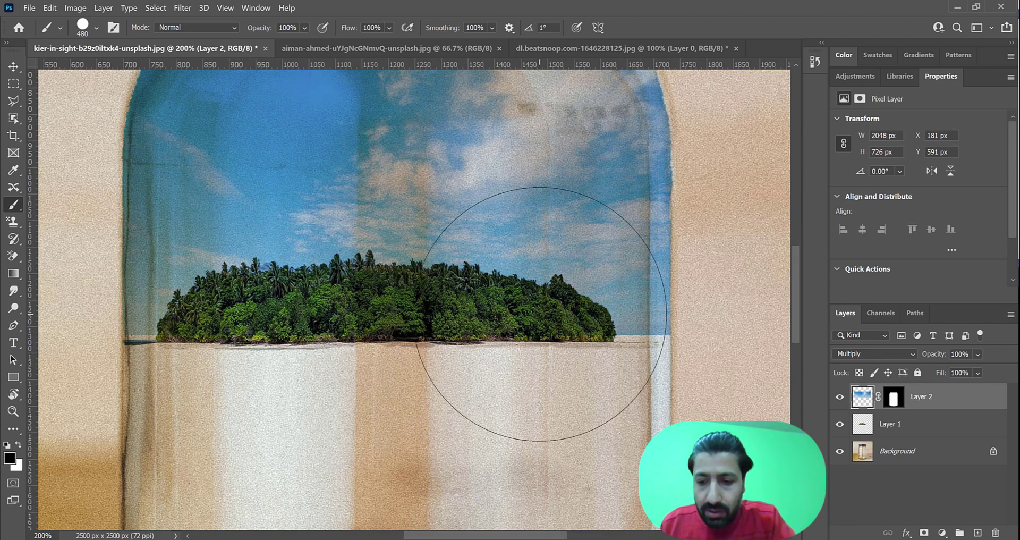
pyautogui.press('[')
pyautogui.press('[')
pyautogui.press('[')
pyautogui.press('[')
pyautogui.press('[')
pyautogui.press('[')
pyautogui.press('[')
pyautogui.press('[')
pyautogui.press('[')
pyautogui.press('[')
pyautogui.press('[')
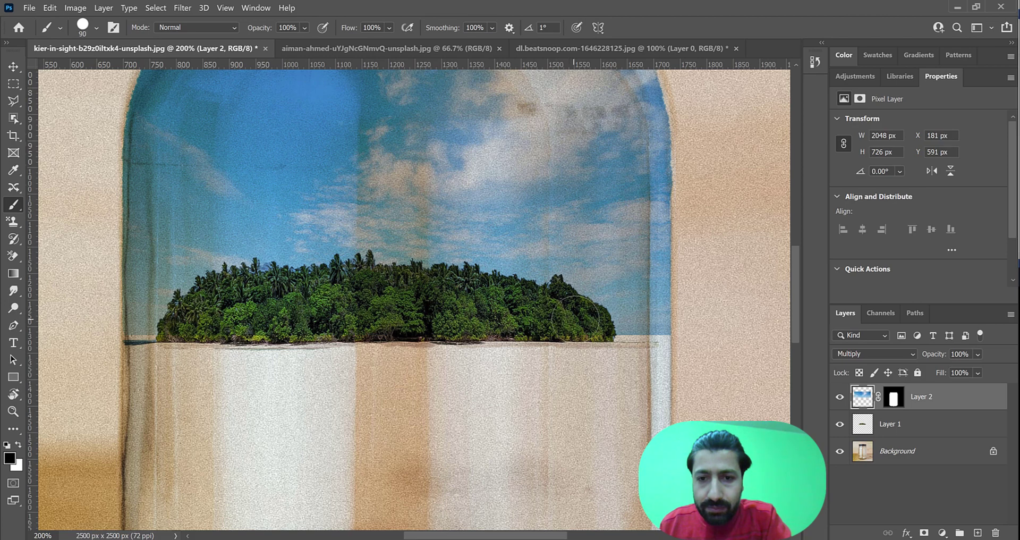
pyautogui.moveTo(577, 319)
pyautogui.mouseDown()
pyautogui.moveTo(556, 317)
pyautogui.moveTo(582, 327)
pyautogui.mouseUp()
pyautogui.hotkey('ctrl', 'z')
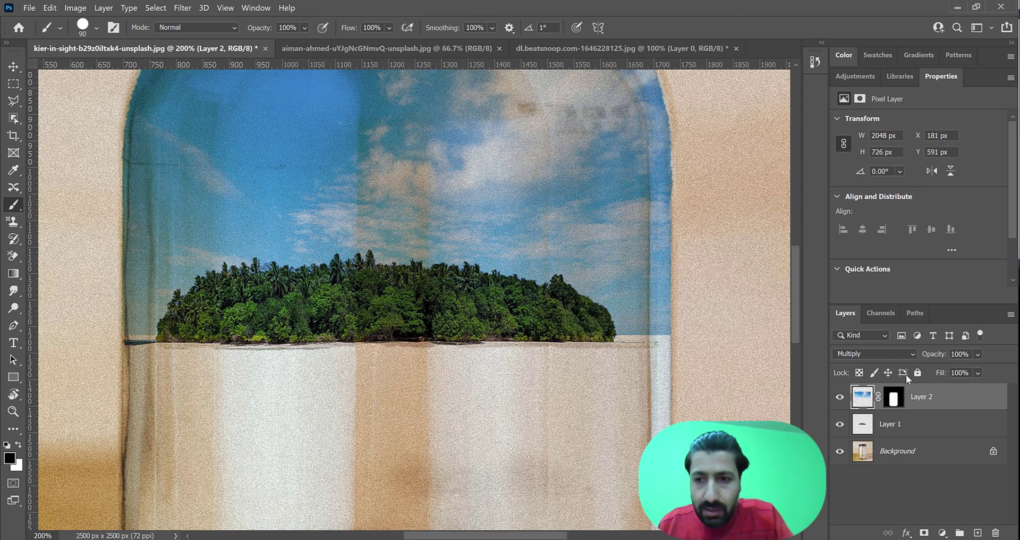
# Try to paint the sky layer's mask black over the island's trees with the 90 px brush.
pyautogui.click(895, 397)
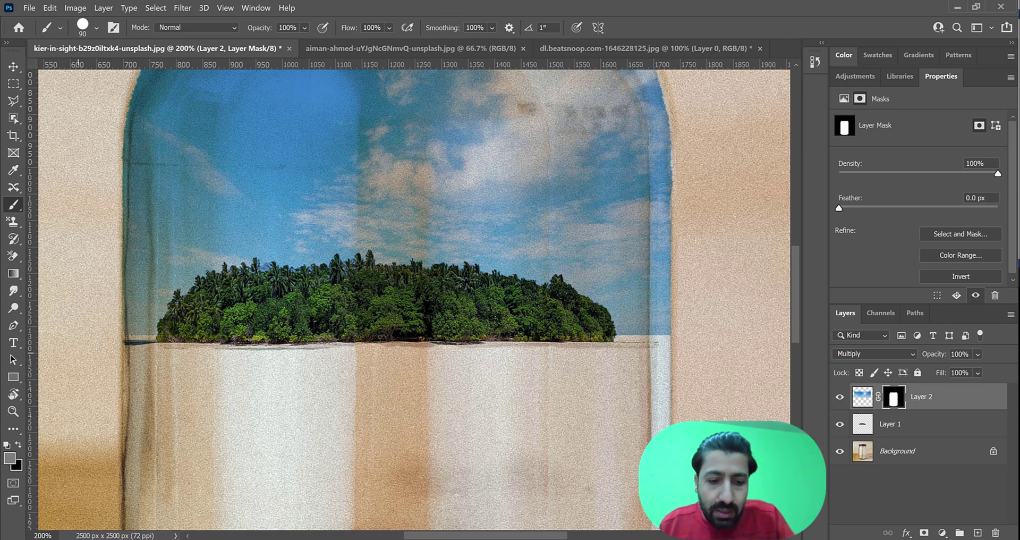
pyautogui.press('d')
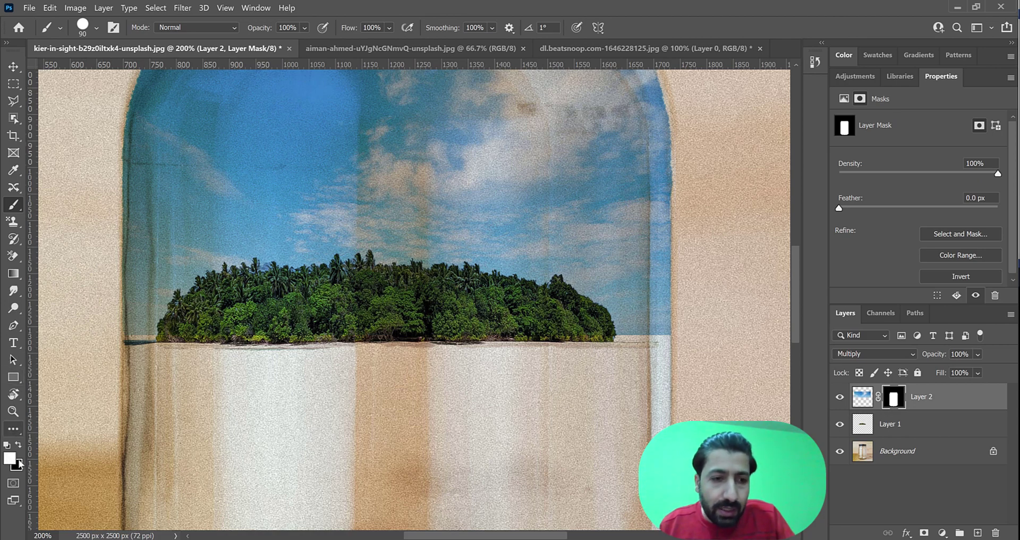
pyautogui.moveTo(581, 326)
pyautogui.mouseDown()
pyautogui.moveTo(515, 319)
pyautogui.moveTo(578, 313)
pyautogui.moveTo(520, 303)
pyautogui.moveTo(387, 294)
pyautogui.moveTo(188, 319)
pyautogui.moveTo(260, 287)
pyautogui.moveTo(468, 298)
pyautogui.moveTo(553, 319)
pyautogui.moveTo(282, 319)
pyautogui.mouseUp()
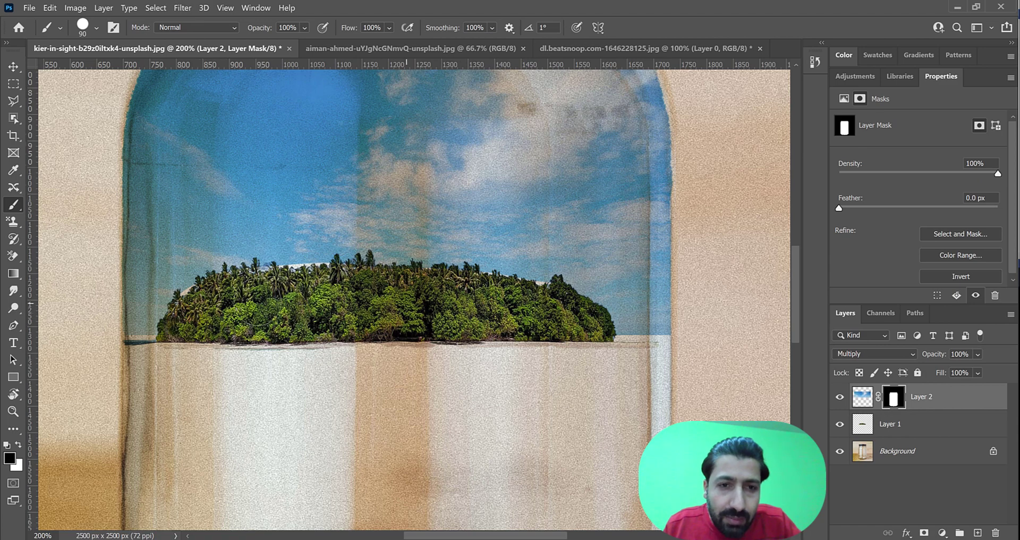
pyautogui.hotkey('ctrl', 'z')
pyautogui.hotkey('ctrl', 'z')
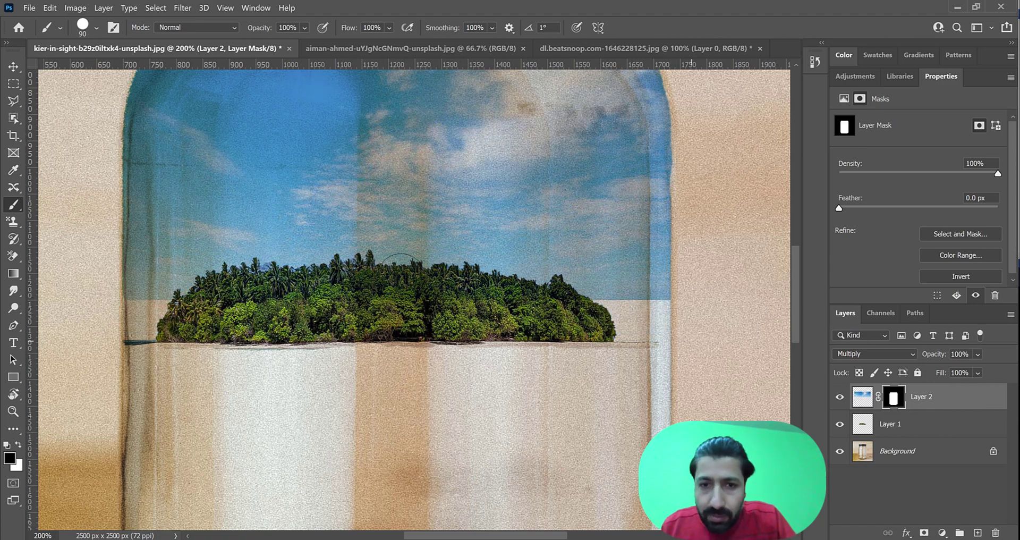
# Stretch the sky layer's lower edge down to the island's shoreline, to about 112% height.
pyautogui.click(15, 68)
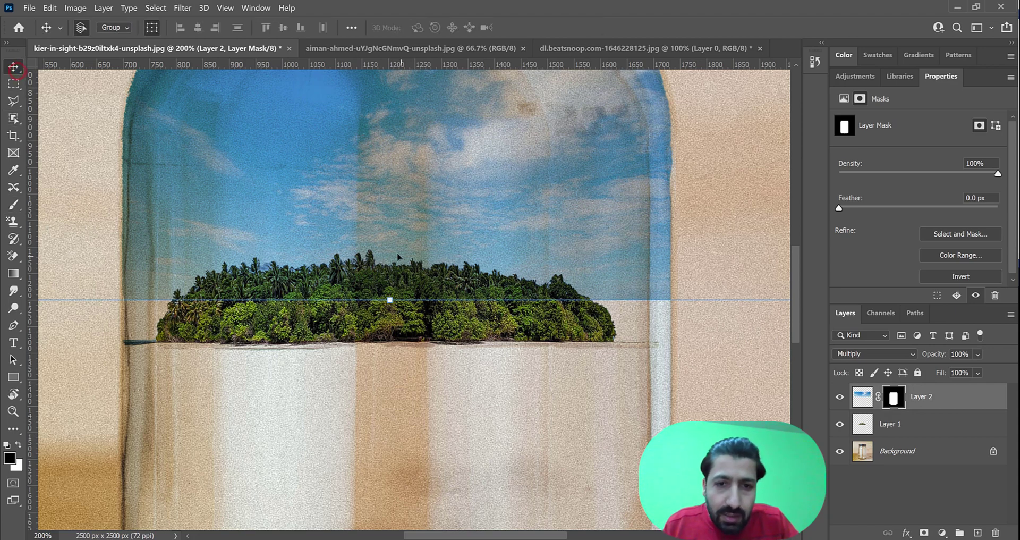
pyautogui.press('Down')
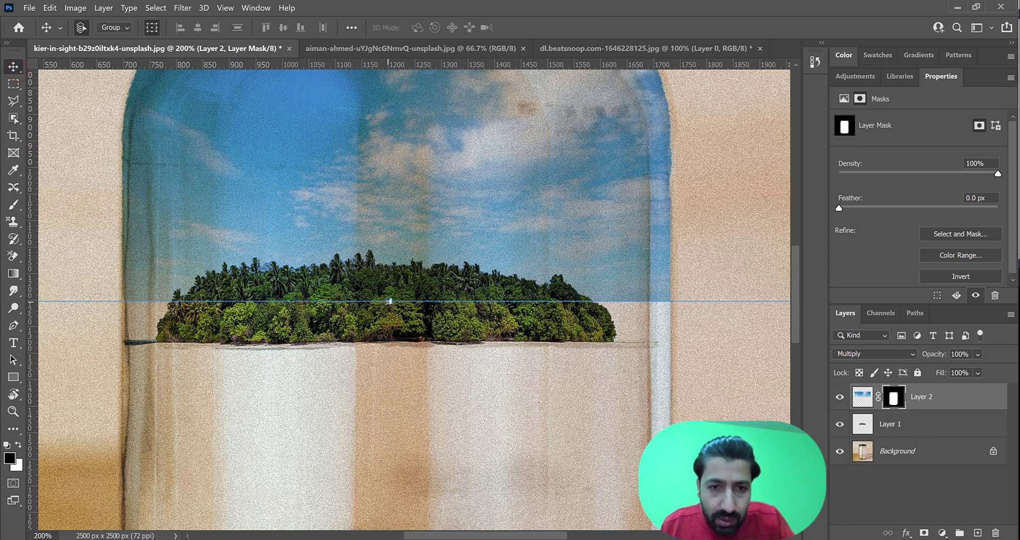
pyautogui.moveTo(389, 301); pyautogui.dragTo(389, 343)
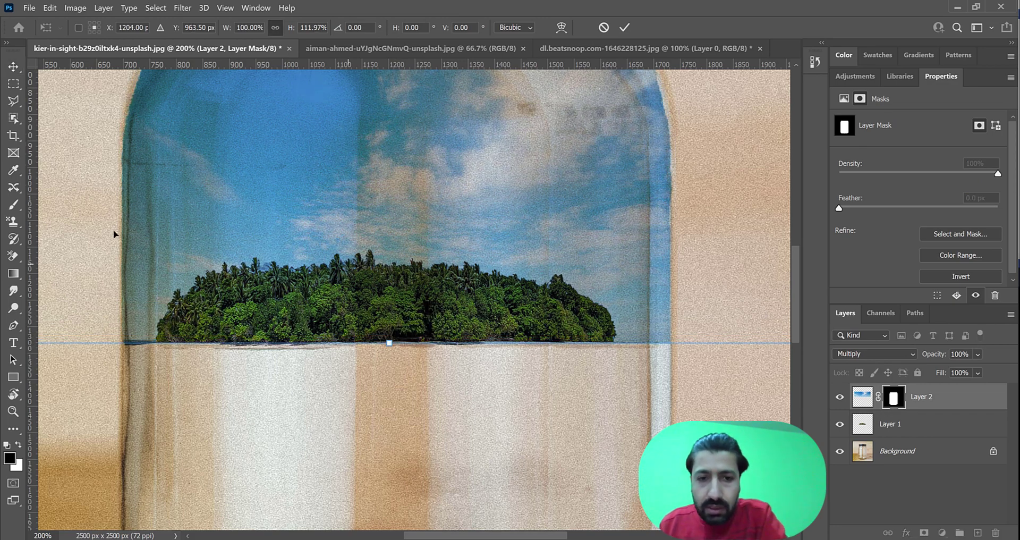
# Paint black on the sky layer's mask over the island and along the shoreline with a 90 px Soft Round brush at 0% hardness.
pyautogui.click(894, 398)
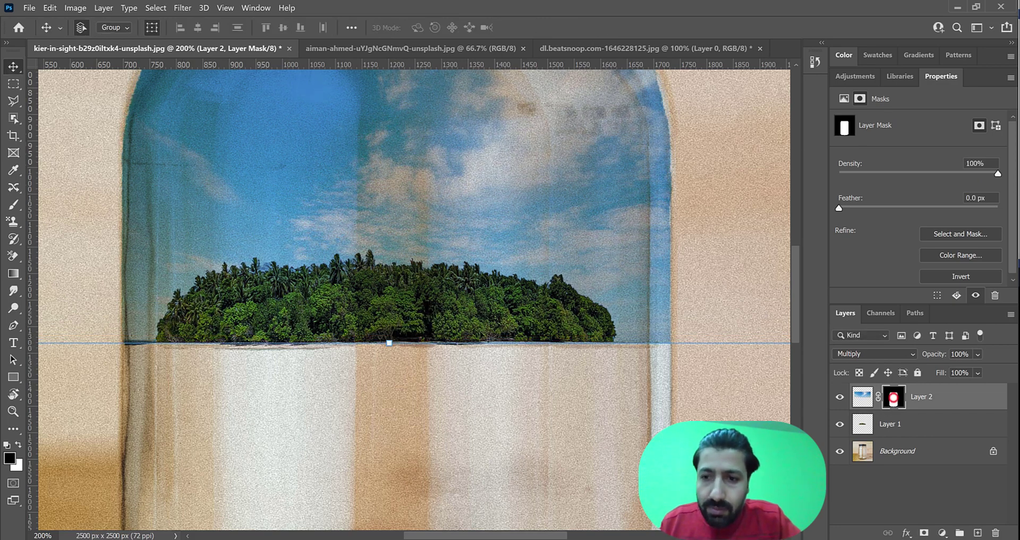
pyautogui.click(15, 205)
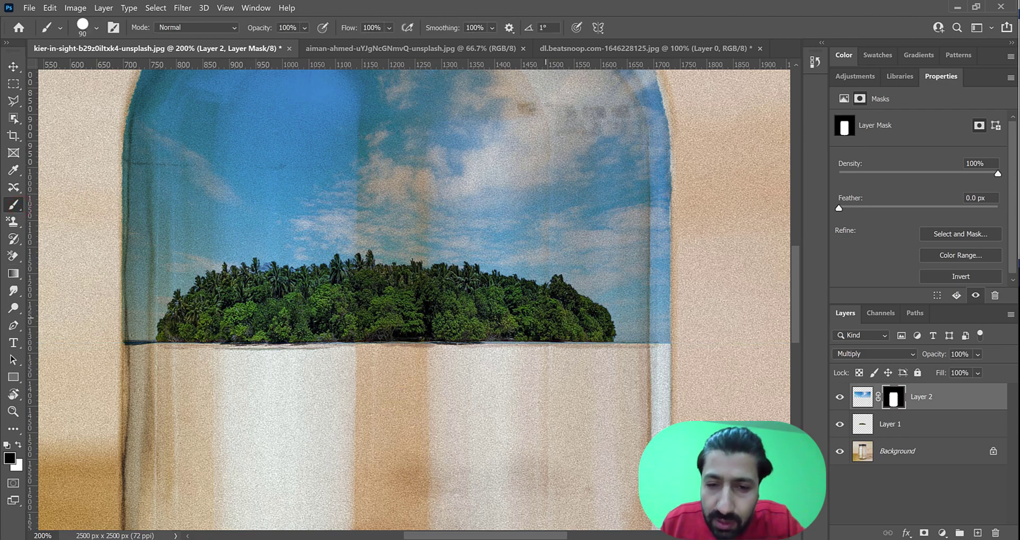
pyautogui.rightClick(546, 317)
pyautogui.click(635, 461)
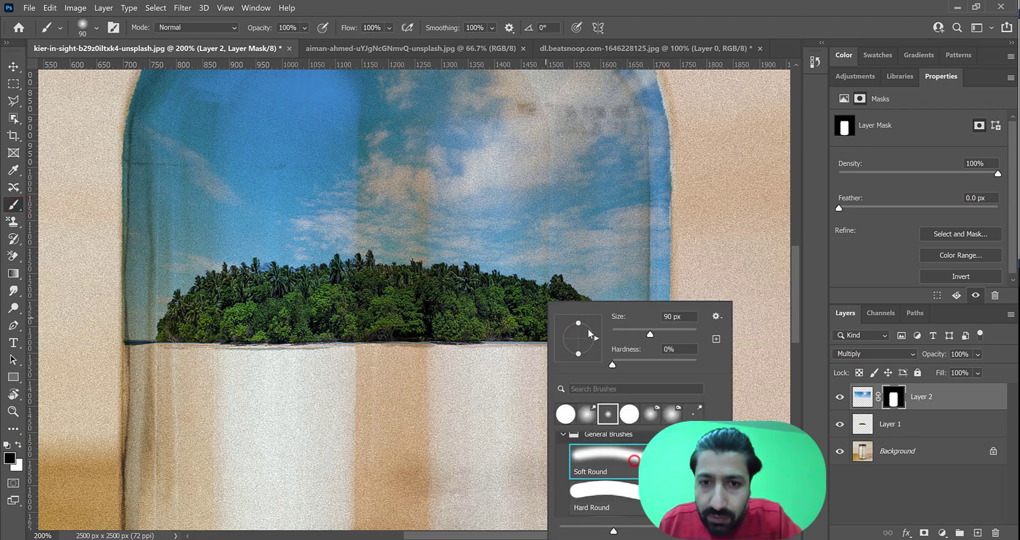
pyautogui.click(480, 310)
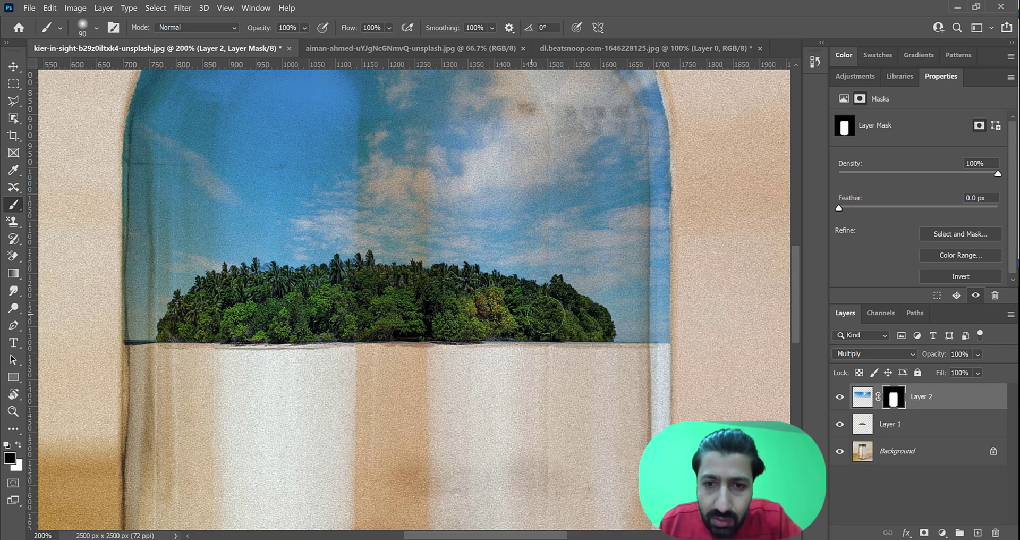
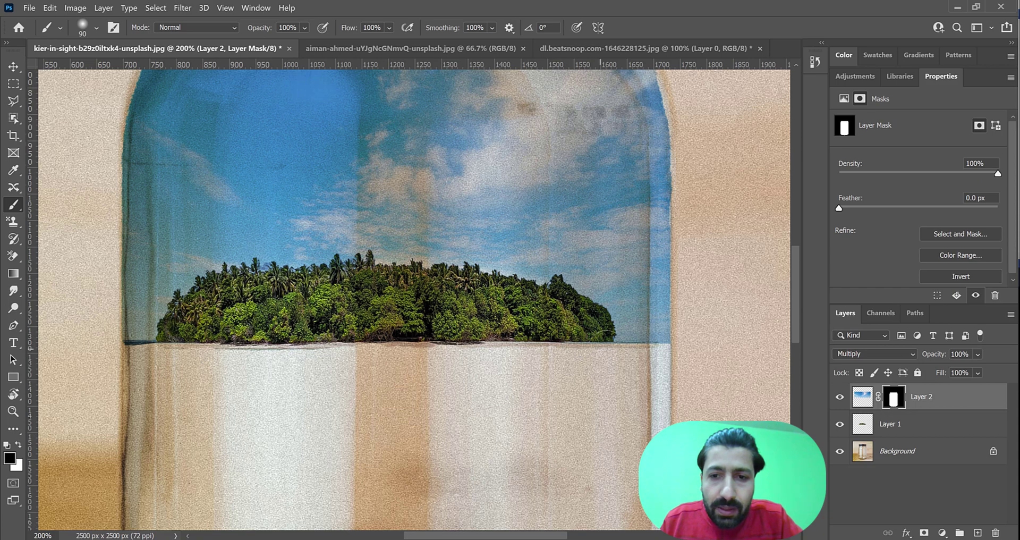
pyautogui.click(156, 357)
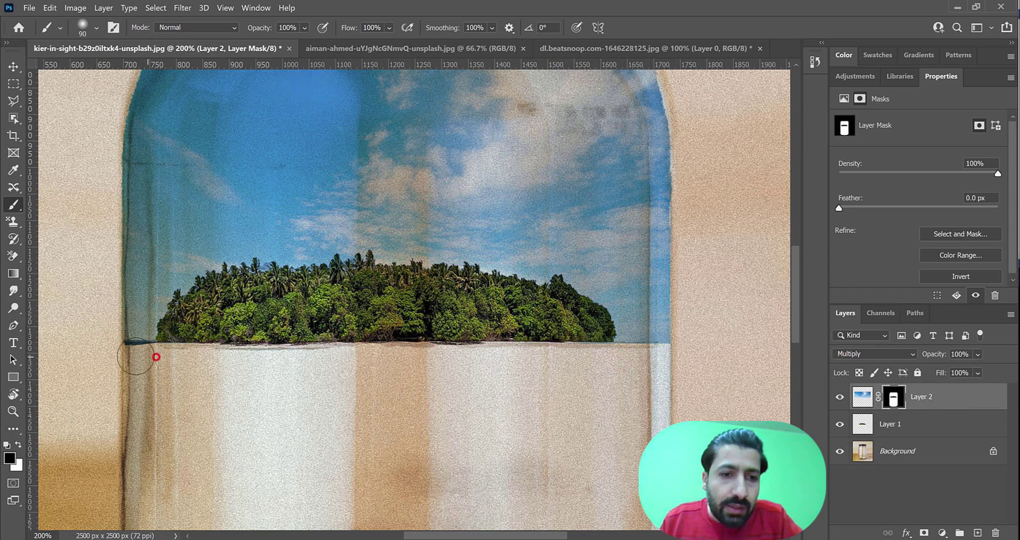
pyautogui.hotkey('ctrl', '-')
pyautogui.hotkey('ctrl', '-')
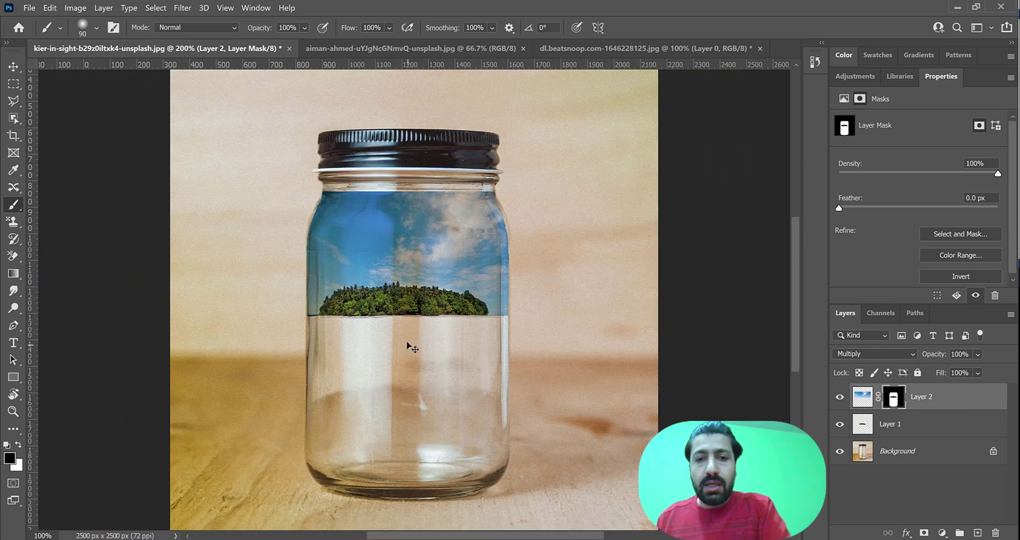
pyautogui.hotkey('ctrl', '+')
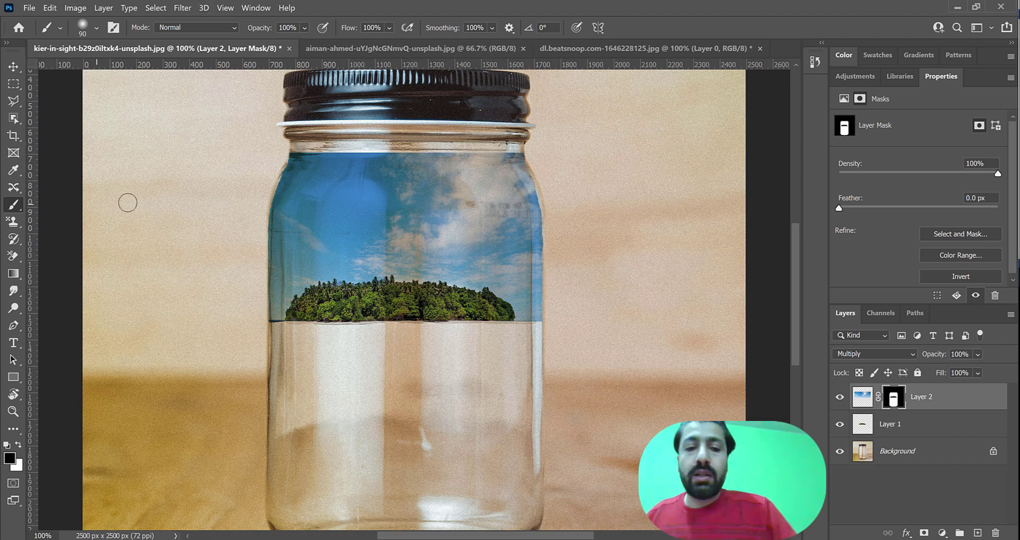
# Open the underwater ocean photo from the 35 retouching photo folder and unlock its background layer.
pyautogui.click(29, 8)
pyautogui.click(37, 30)
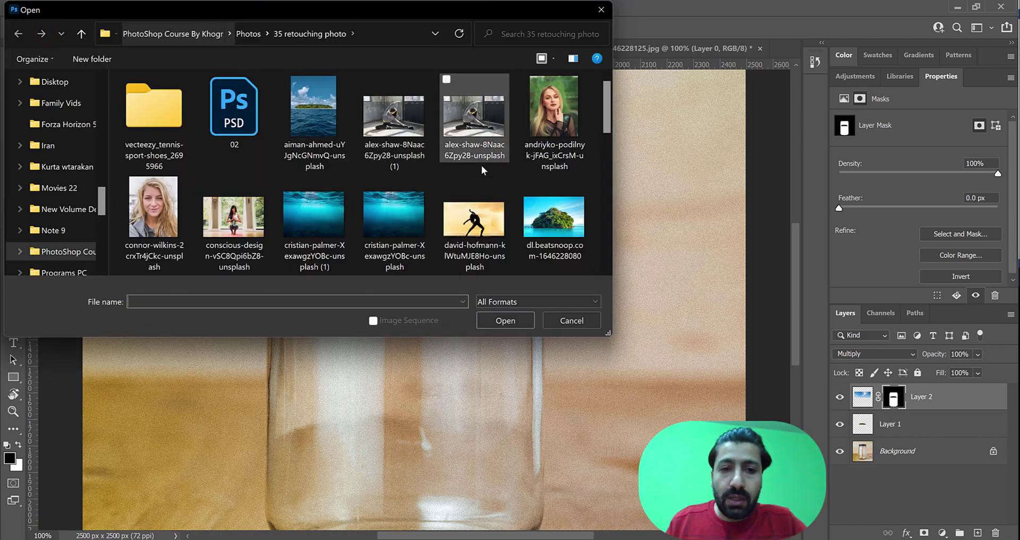
pyautogui.press('Escape')
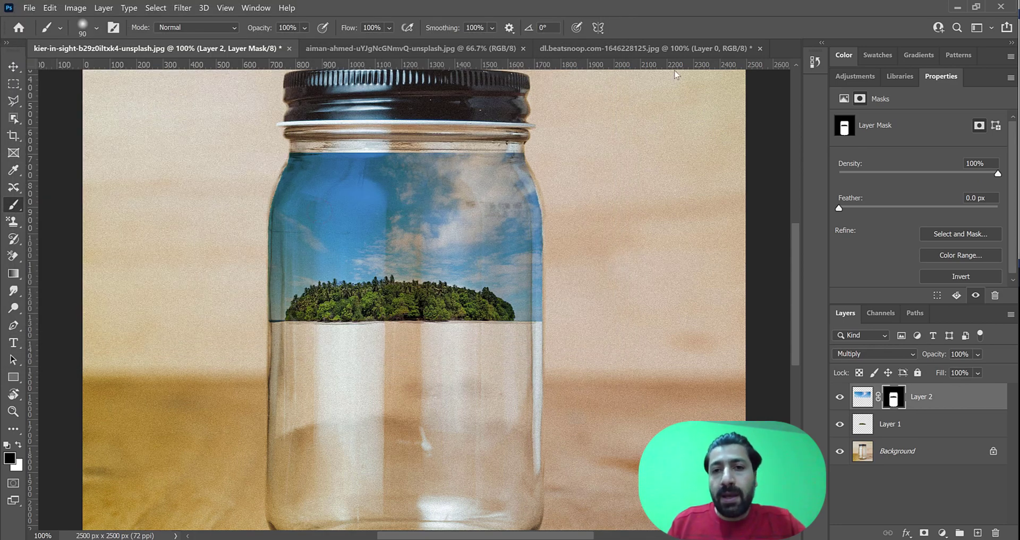
pyautogui.click(690, 50)
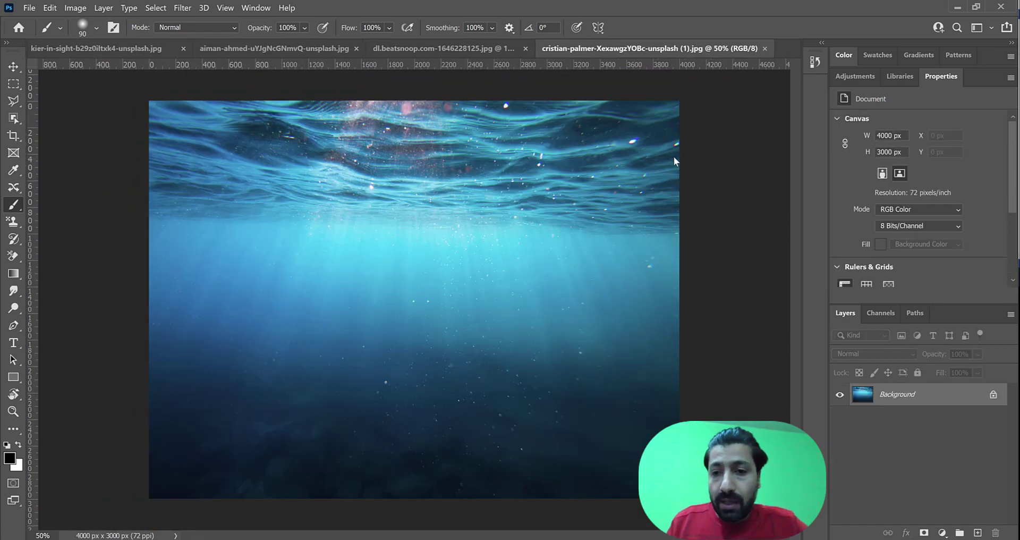
pyautogui.click(993, 397)
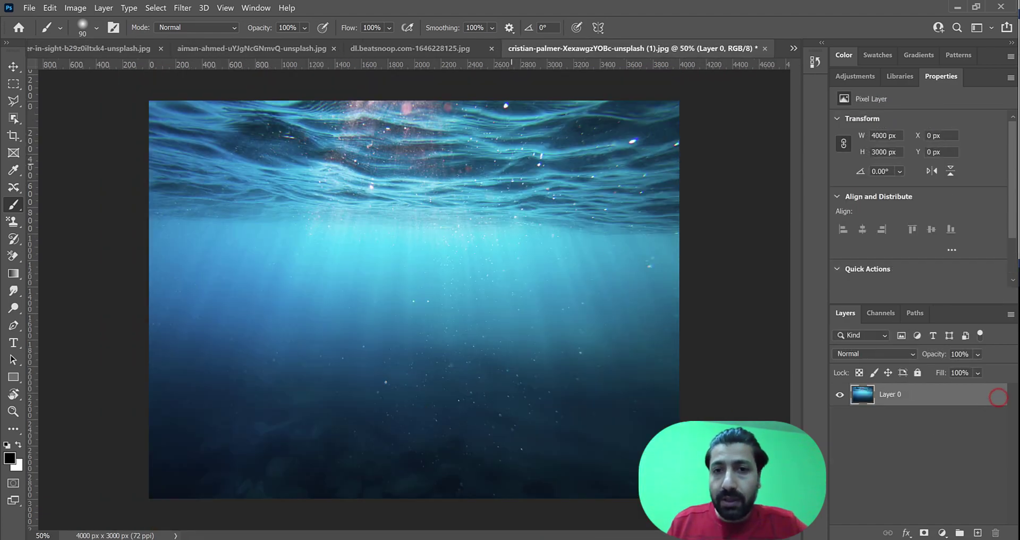
# Close the sky and island source photos, keeping the jar and underwater documents open.
pyautogui.click(432, 48)
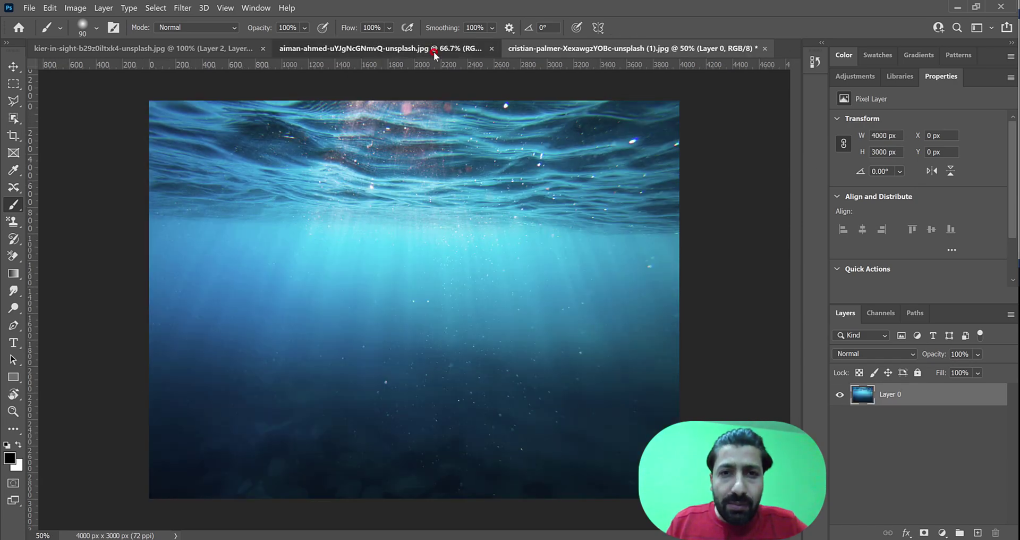
pyautogui.click(434, 51)
pyautogui.click(508, 48)
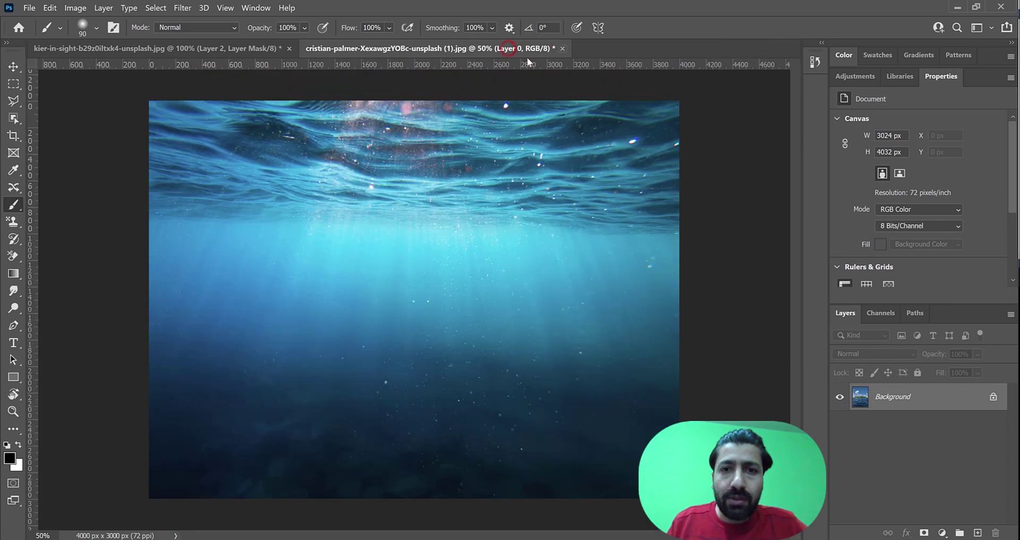
# Bring the underwater photo into the jar document as a new top layer covering the canvas.
pyautogui.click(910, 396)
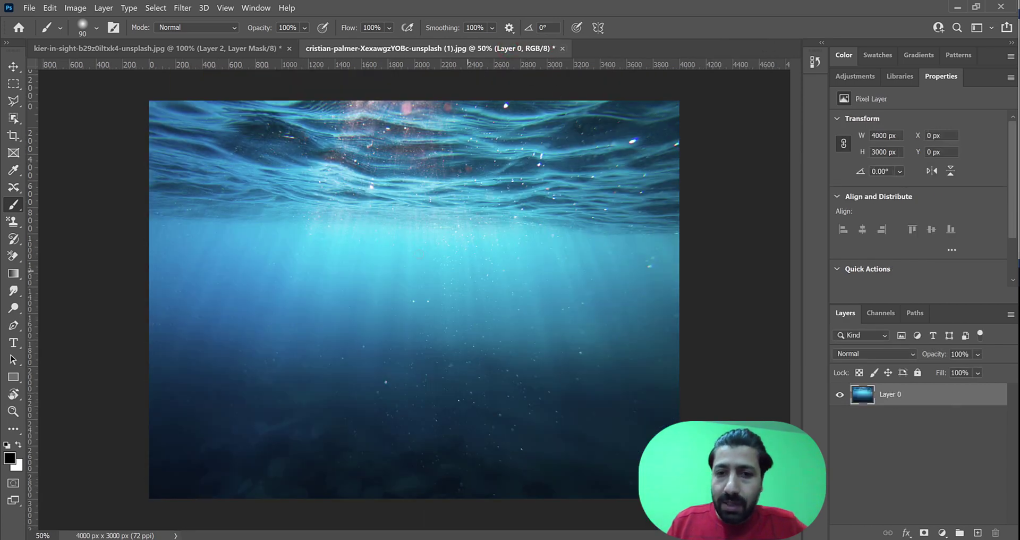
pyautogui.click(14, 67)
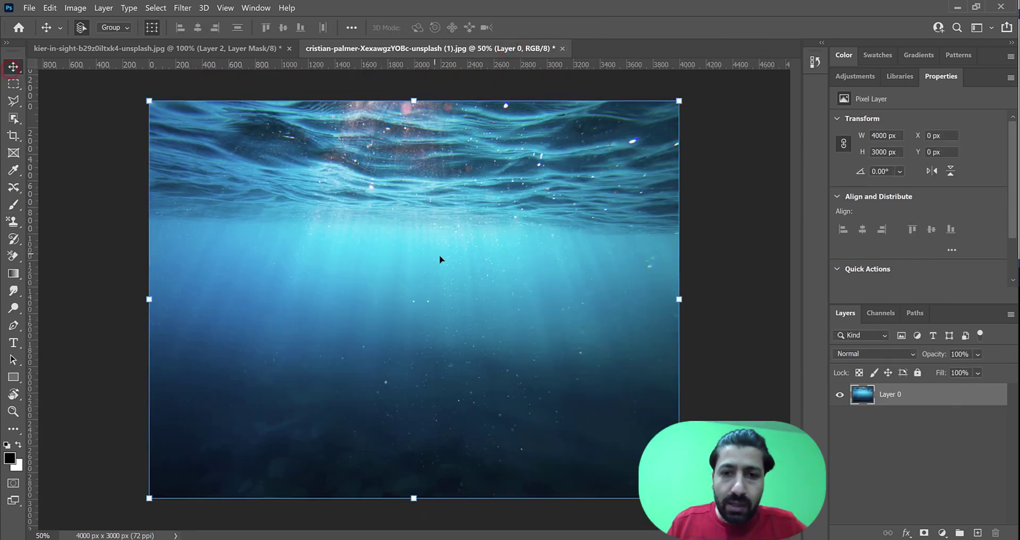
pyautogui.moveTo(440, 259); pyautogui.dragTo(287, 118)
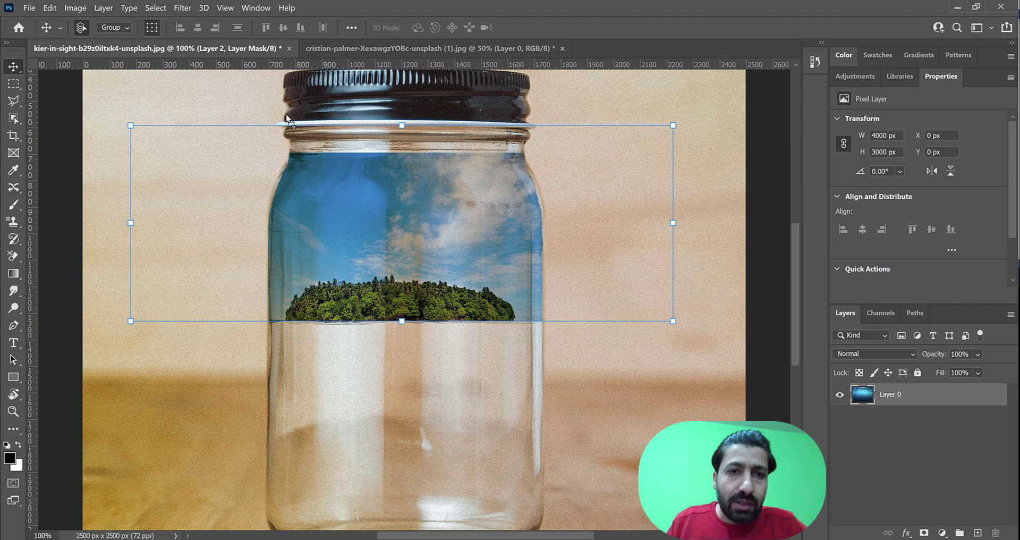
pyautogui.moveTo(401, 389); pyautogui.dragTo(402, 388)
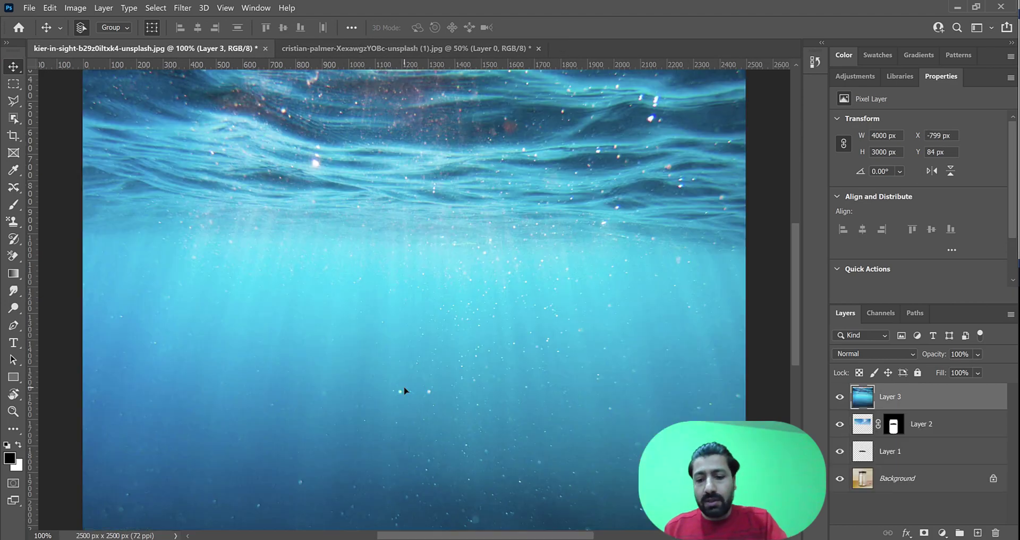
# Scale the underwater layer proportionally to about 1428 × 1071 px and place it over the jar's lower half, just below the island.
pyautogui.scroll(-5, 404, 391)
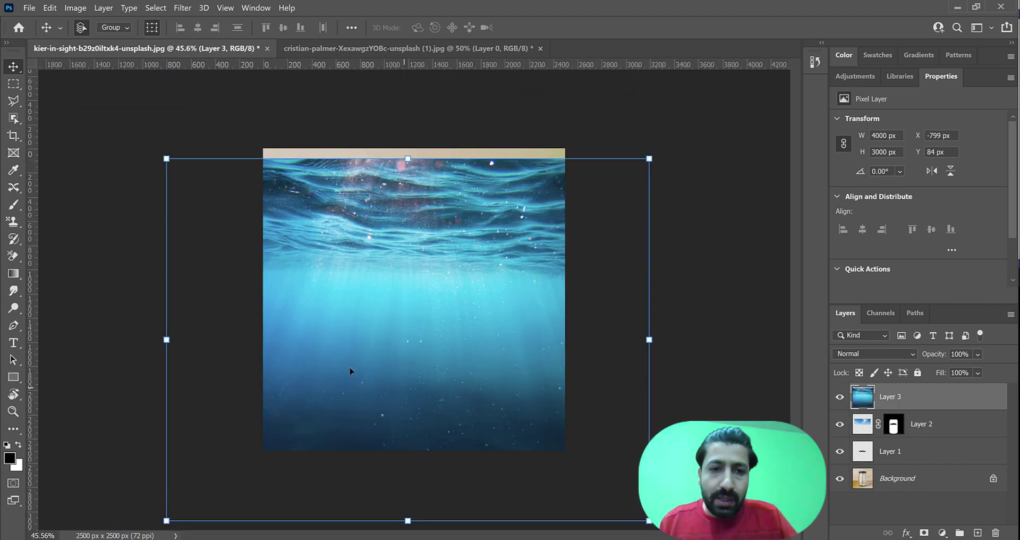
pyautogui.moveTo(219, 187); pyautogui.dragTo(378, 319)
pyautogui.moveTo(483, 377); pyautogui.dragTo(360, 330)
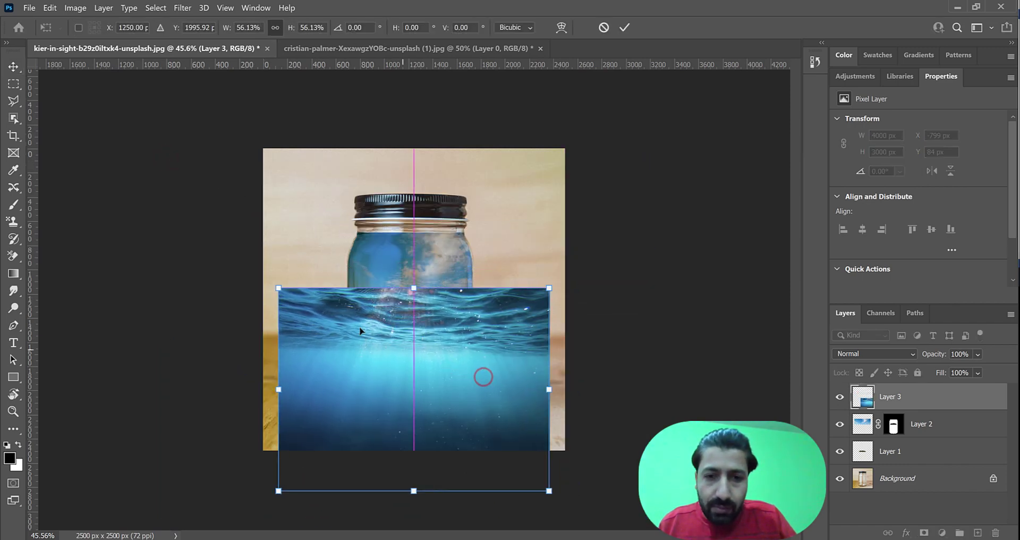
pyautogui.moveTo(276, 285); pyautogui.dragTo(377, 362)
pyautogui.moveTo(468, 402); pyautogui.dragTo(382, 354)
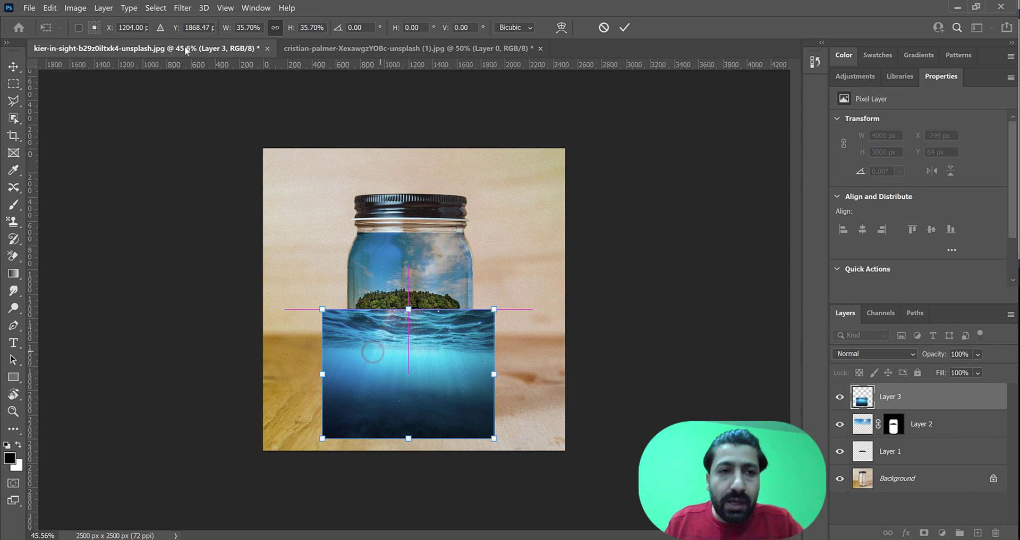
pyautogui.click(158, 8)
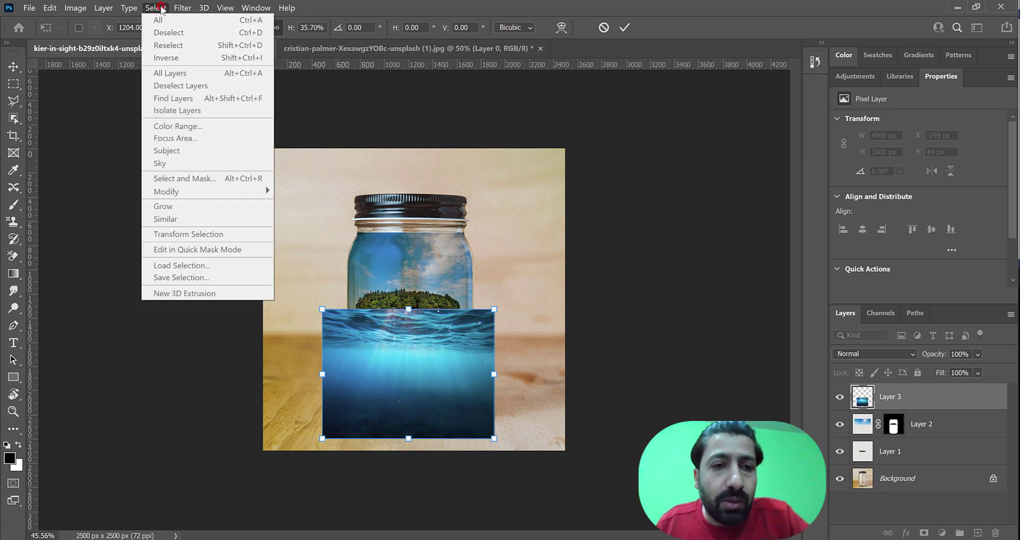
pyautogui.click(904, 406)
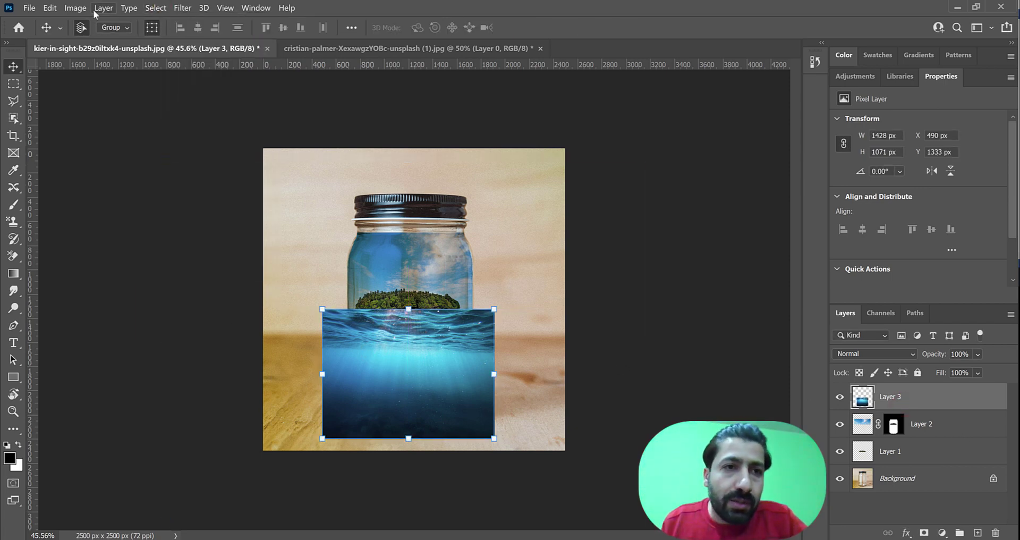
# Load the saved Bottle selection and use it to add a layer mask to the underwater layer.
pyautogui.click(155, 8)
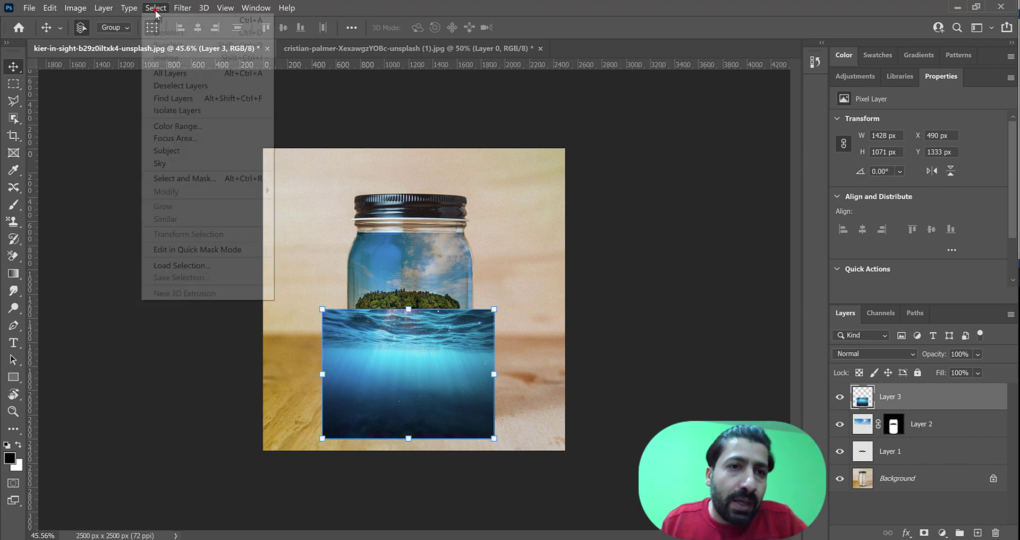
pyautogui.click(178, 265)
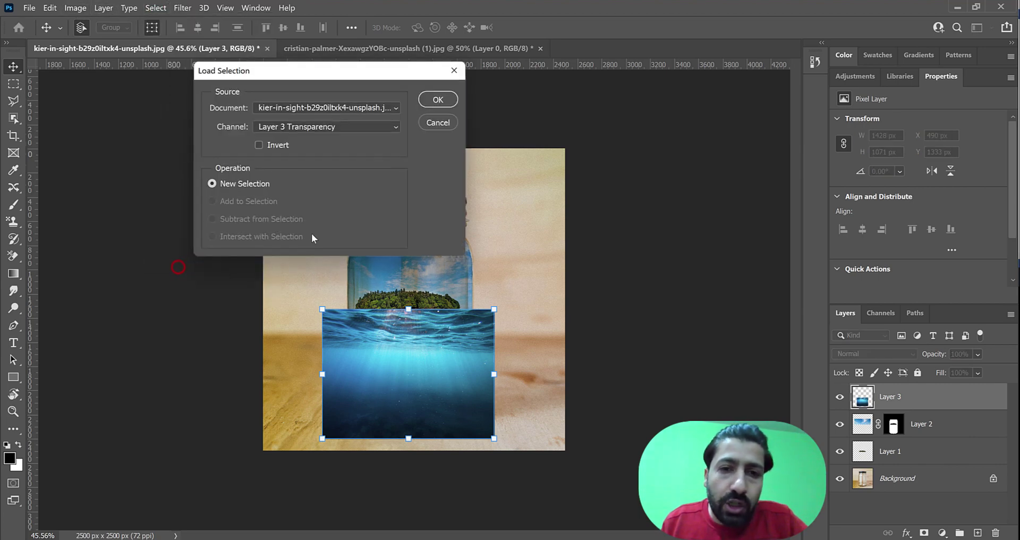
pyautogui.click(355, 131)
pyautogui.click(263, 161)
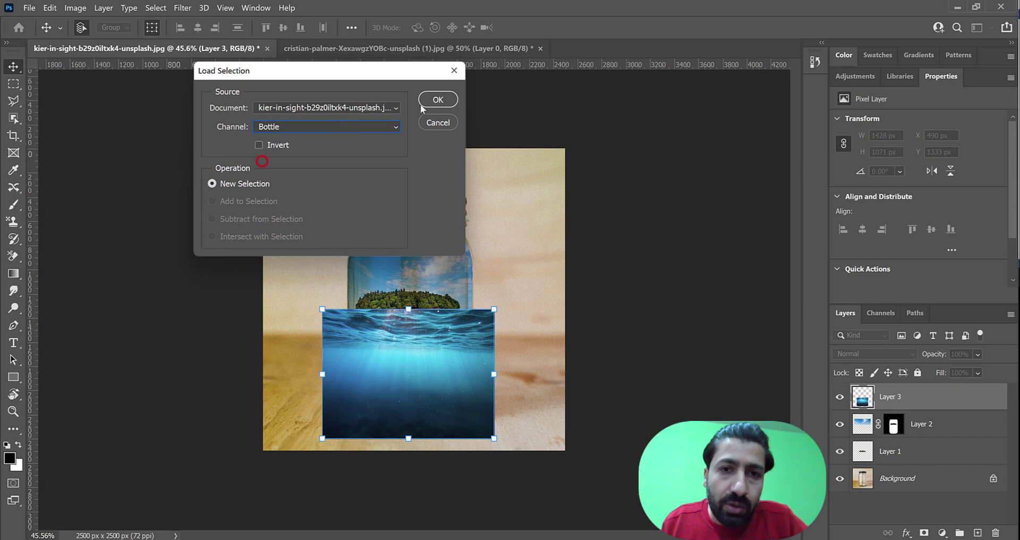
pyautogui.click(434, 101)
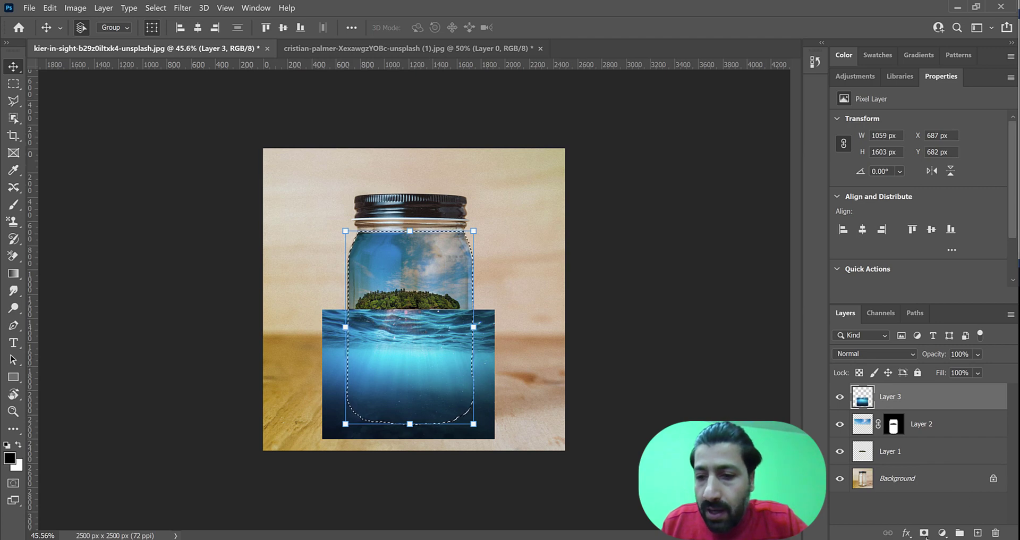
pyautogui.click(924, 533)
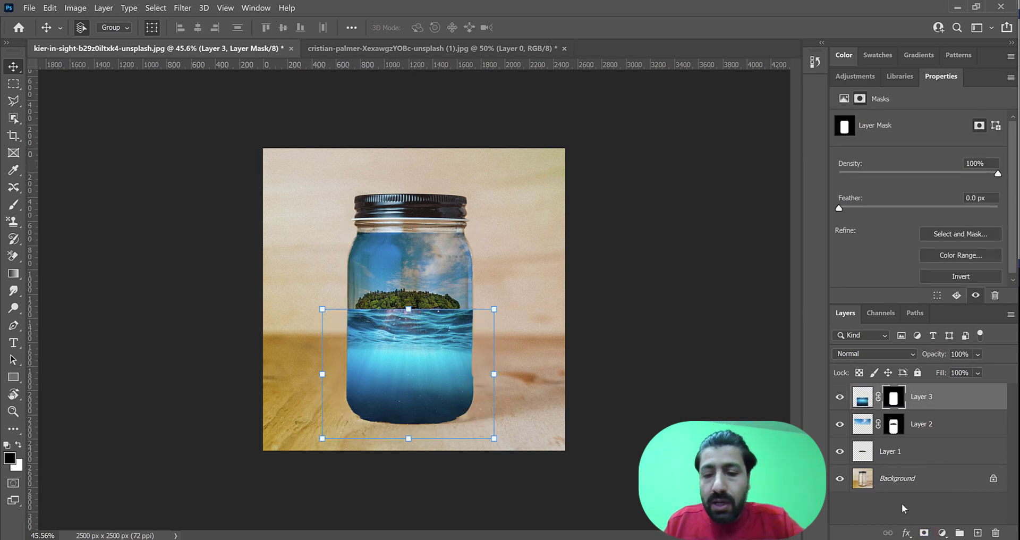
# Set the underwater layer's blend mode to Multiply and deselect the layer.
pyautogui.click(902, 356)
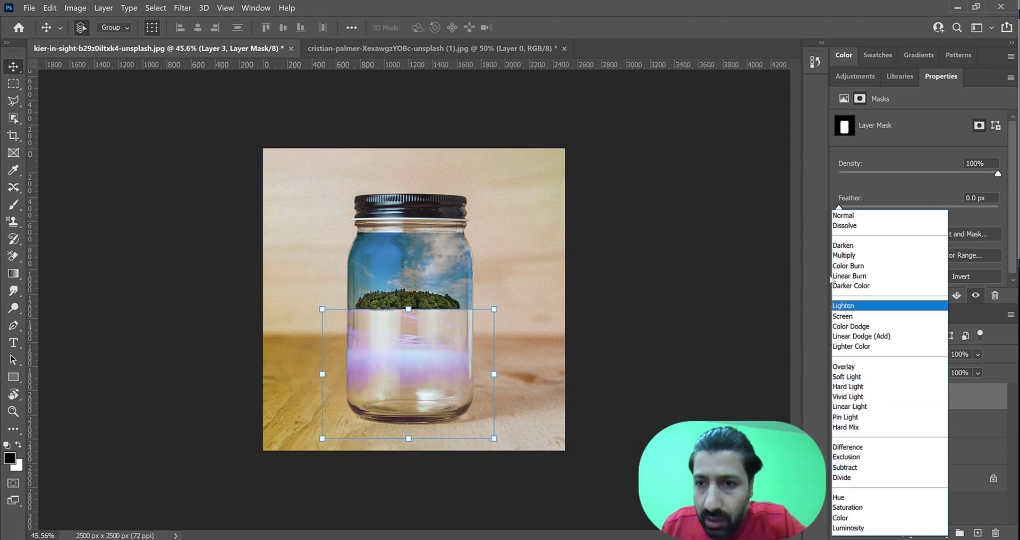
pyautogui.click(845, 255)
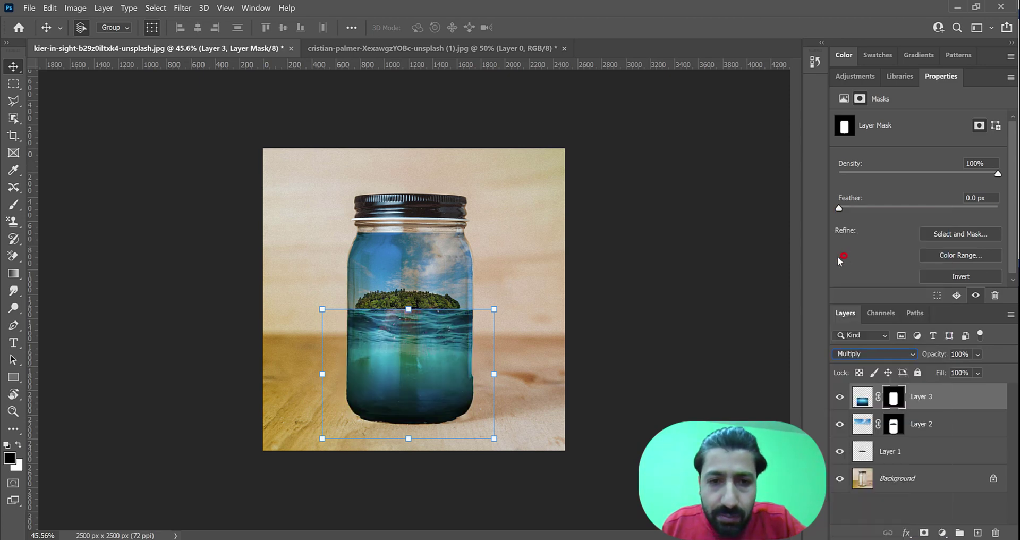
pyautogui.click(579, 339)
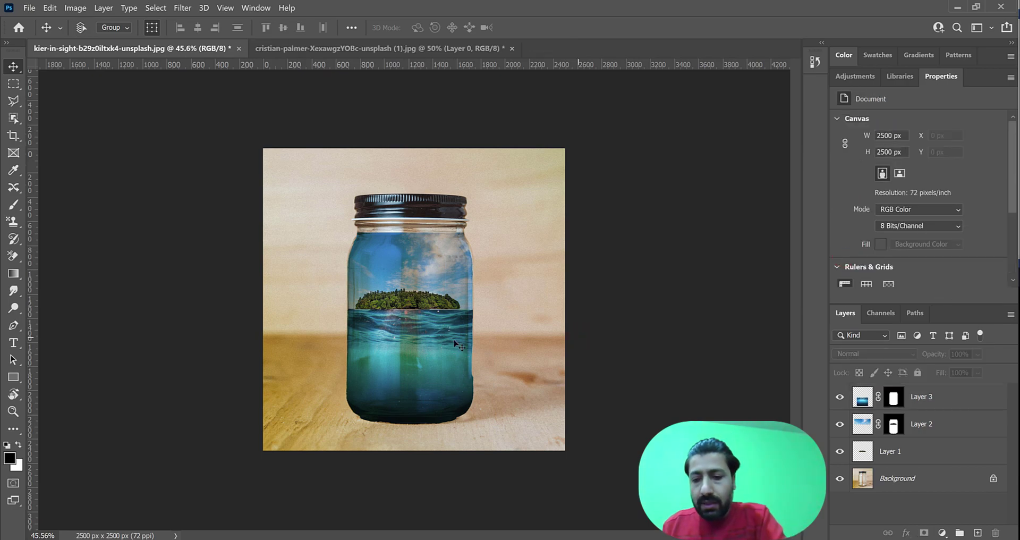
# Stretch the underwater layer's top edge up over the island's base, making it about 1094 px high with its width kept at 1428 px.
pyautogui.scroll(5, 455, 341)
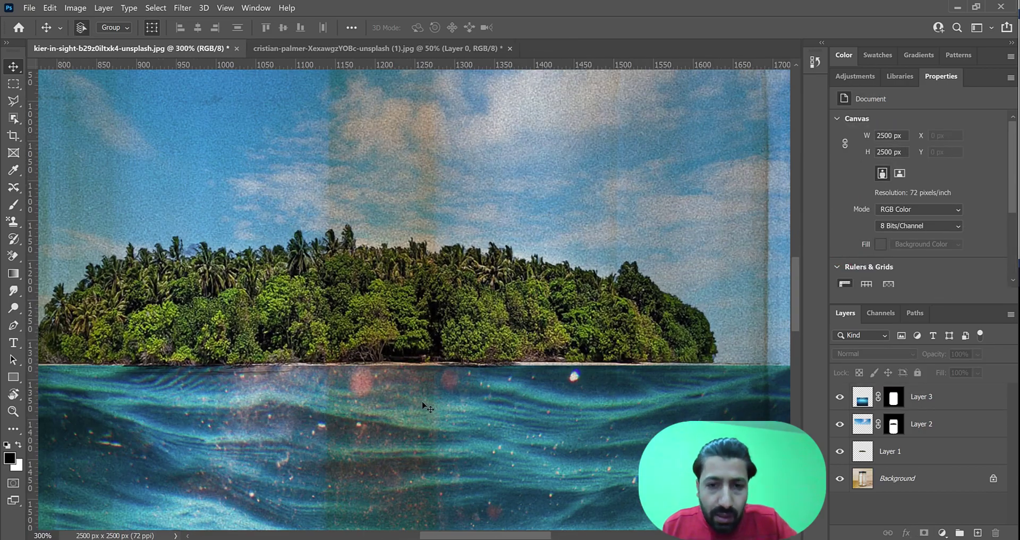
pyautogui.moveTo(428, 408); pyautogui.dragTo(531, 322)
pyautogui.click(513, 308)
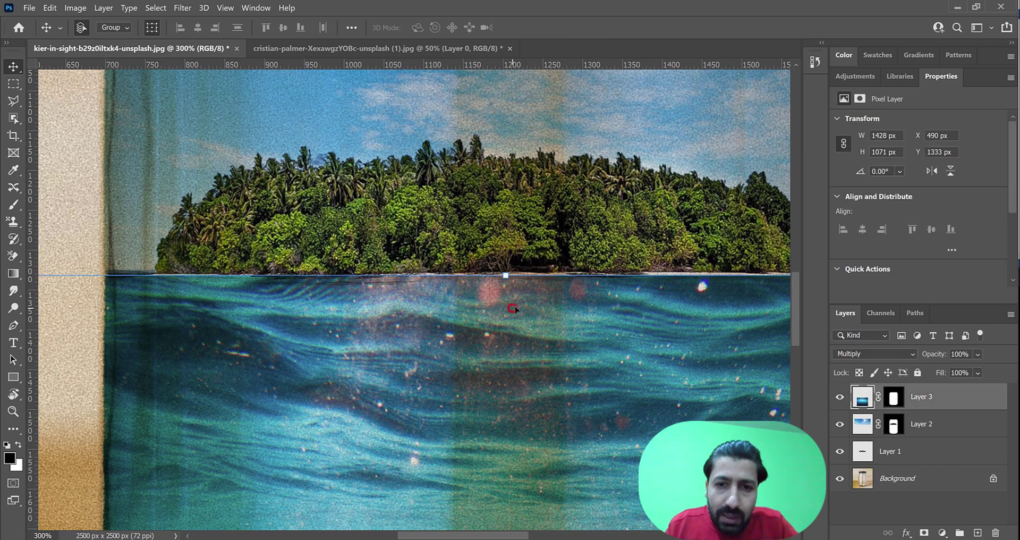
pyautogui.click(505, 275)
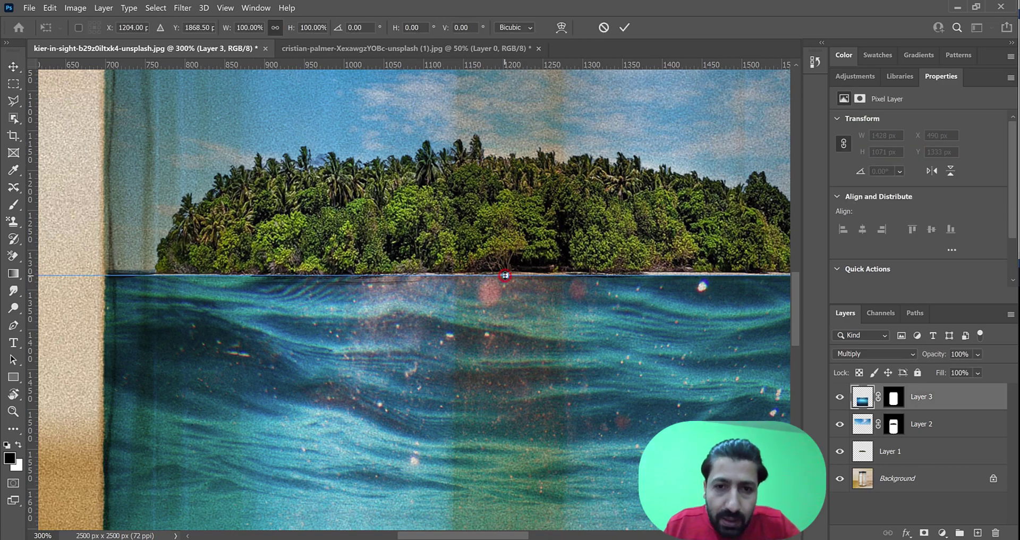
pyautogui.moveTo(507, 278)
pyautogui.mouseDown()
pyautogui.moveTo(507, 330)
pyautogui.moveTo(521, 270)
pyautogui.mouseUp()
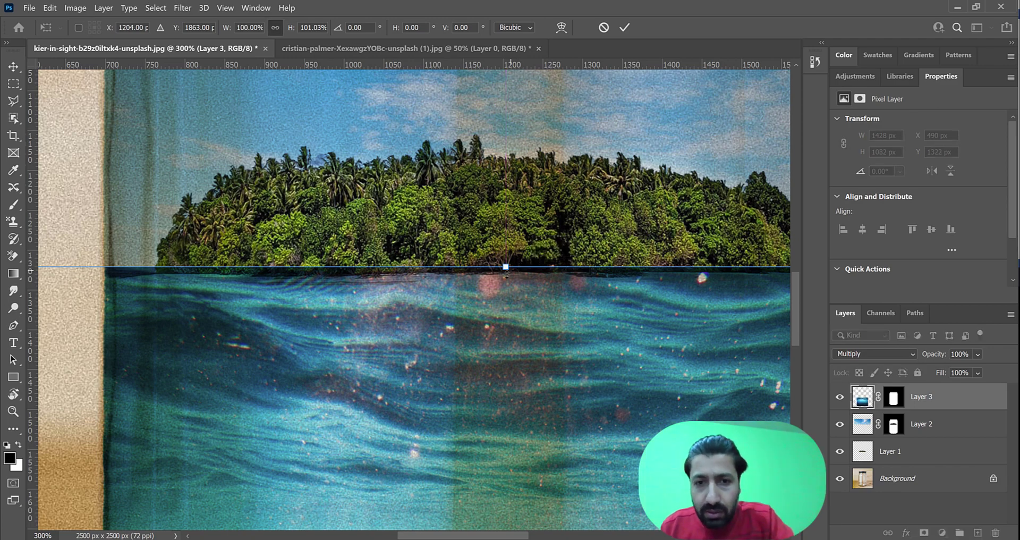
pyautogui.moveTo(505, 266); pyautogui.dragTo(506, 257)
pyautogui.press('Return')
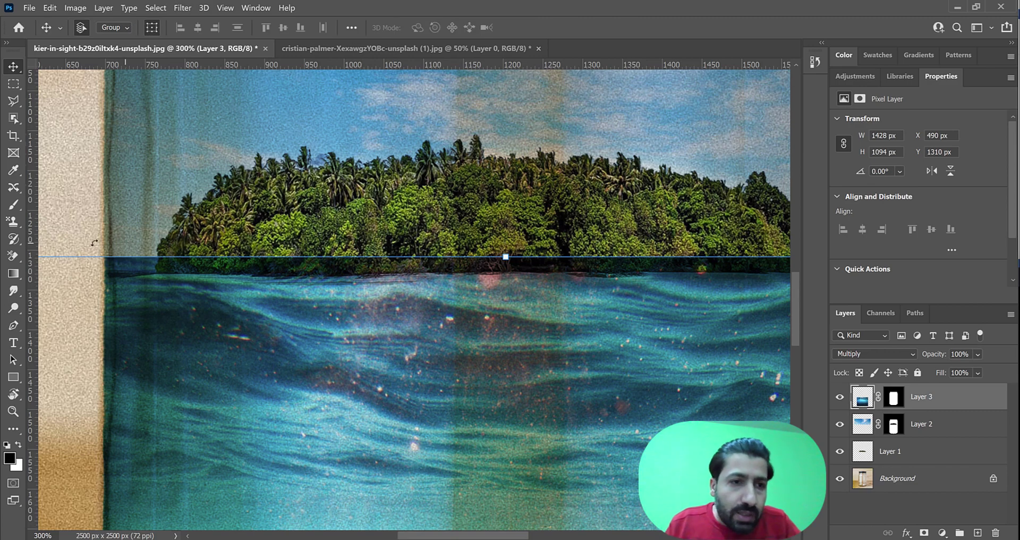
# Paint black on the underwater layer's mask along the waterline and island base with a 90 px Soft Round brush at 0% hardness.
pyautogui.click(891, 398)
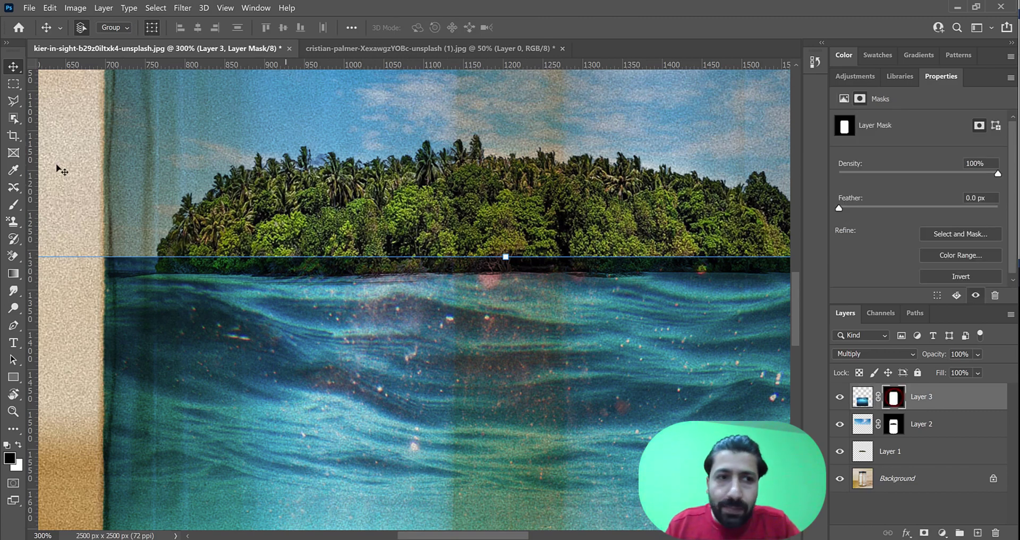
pyautogui.click(13, 206)
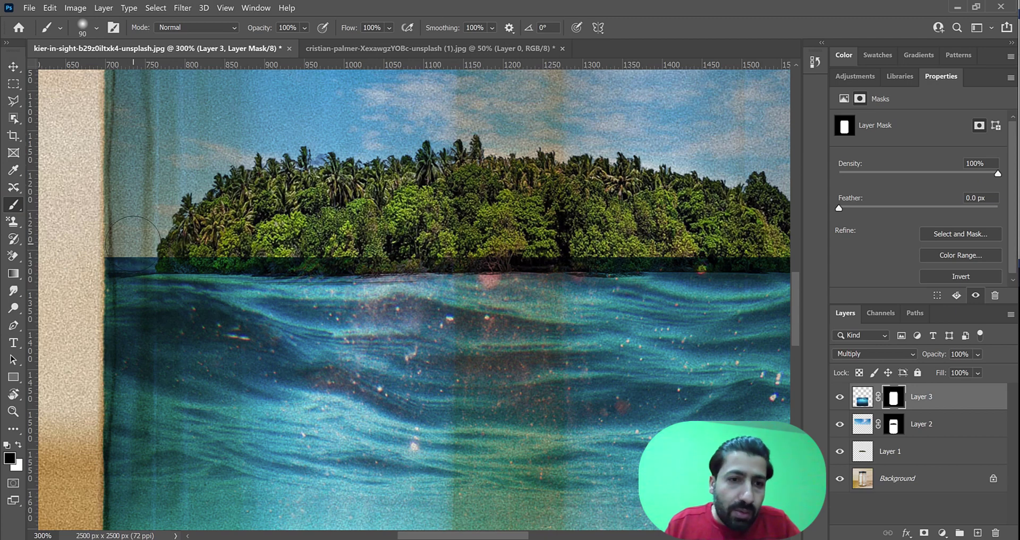
pyautogui.moveTo(133, 244)
pyautogui.mouseDown()
pyautogui.moveTo(286, 235)
pyautogui.moveTo(351, 250)
pyautogui.moveTo(449, 237)
pyautogui.moveTo(592, 240)
pyautogui.moveTo(527, 249)
pyautogui.moveTo(588, 233)
pyautogui.moveTo(596, 249)
pyautogui.moveTo(656, 252)
pyautogui.mouseUp()
pyautogui.moveTo(712, 239)
pyautogui.mouseDown()
pyautogui.moveTo(522, 258)
pyautogui.moveTo(584, 287)
pyautogui.moveTo(707, 287)
pyautogui.moveTo(788, 248)
pyautogui.mouseUp()
pyautogui.moveTo(301, 262)
pyautogui.mouseDown()
pyautogui.moveTo(653, 285)
pyautogui.moveTo(650, 272)
pyautogui.moveTo(290, 290)
pyautogui.moveTo(329, 290)
pyautogui.mouseUp()
pyautogui.rightClick(388, 261)
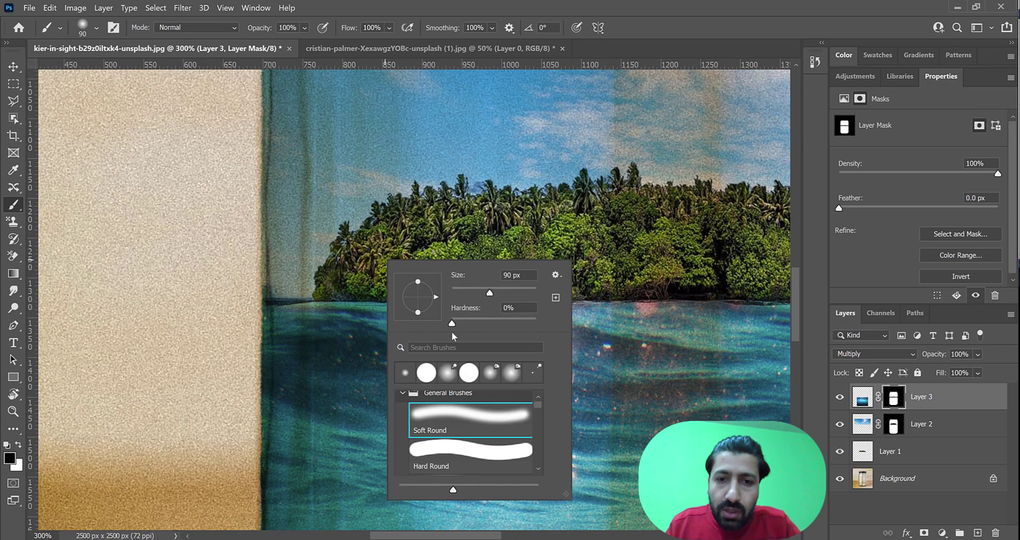
pyautogui.click(289, 275)
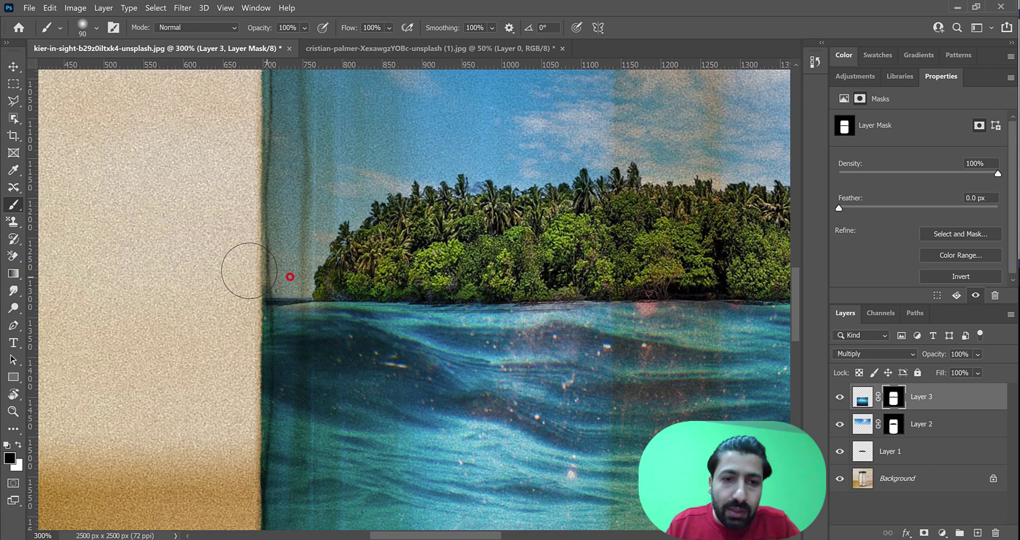
pyautogui.moveTo(646, 246); pyautogui.dragTo(360, 287)
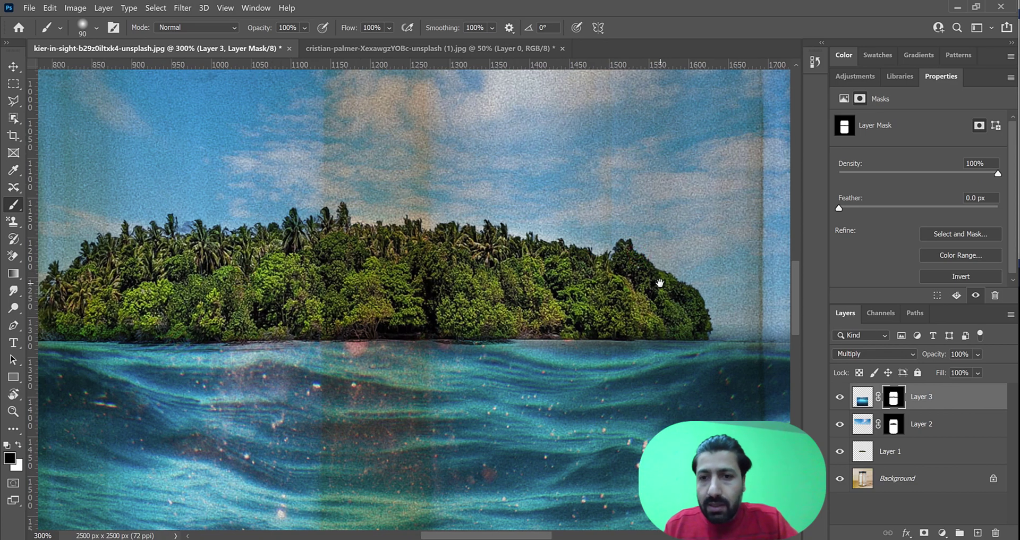
pyautogui.hotkey('ctrl', '1')
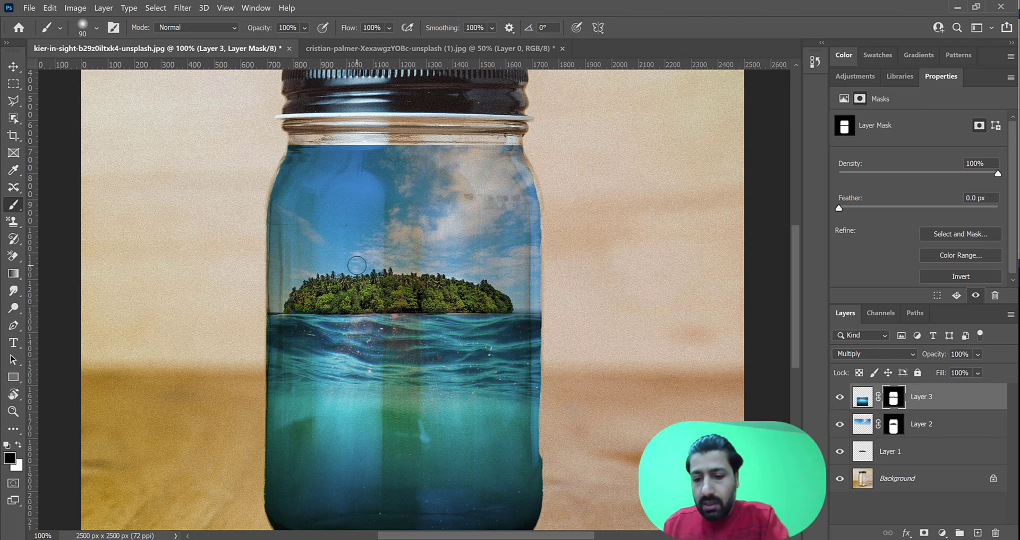
pyautogui.hotkey('ctrl', '-')
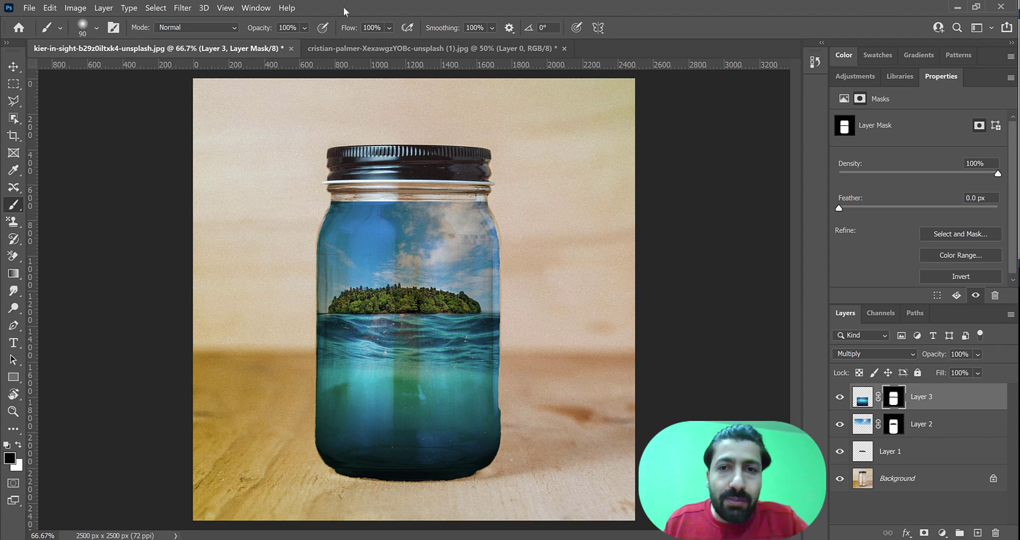
# Open the dark sea rock photo from the 35 retouching photo folder.
pyautogui.click(29, 8)
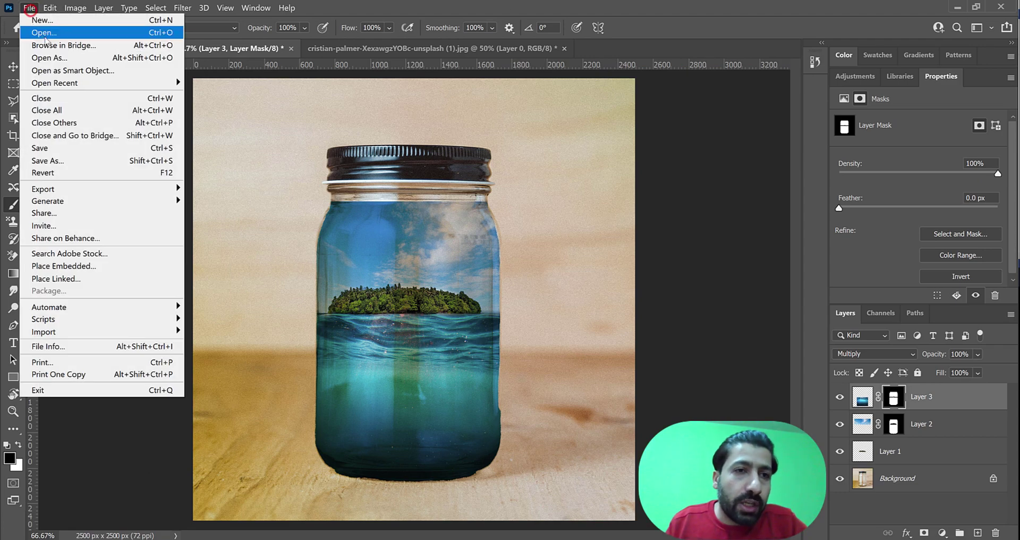
pyautogui.click(32, 31)
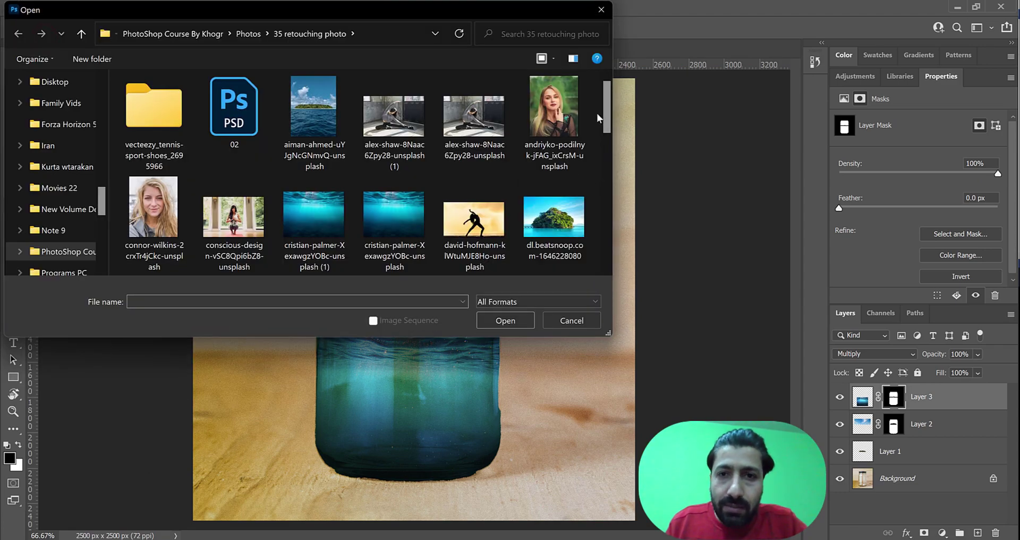
pyautogui.moveTo(607, 101); pyautogui.dragTo(608, 196)
pyautogui.doubleClick(393, 157)
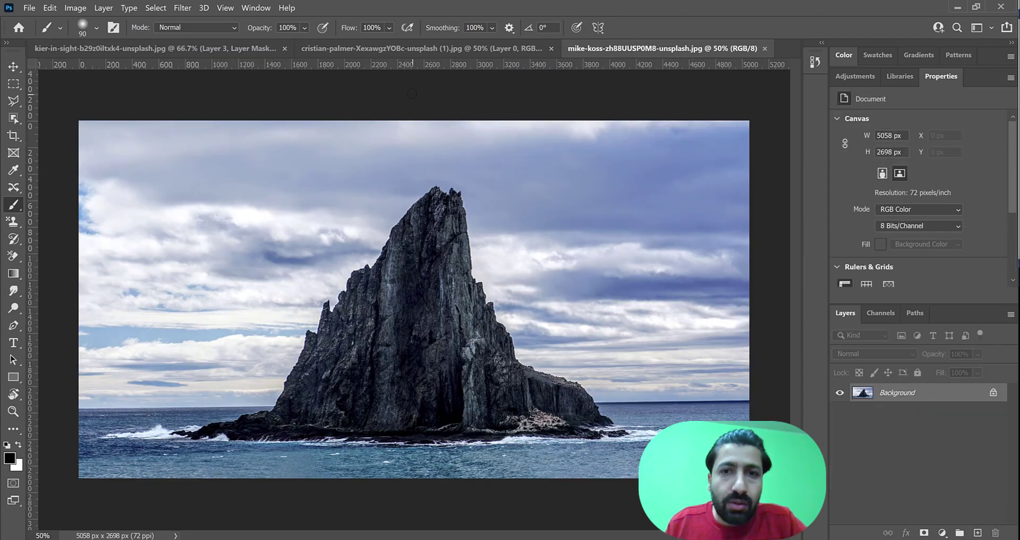
# Select the rock as the subject and copy it into the jar document as a new top layer.
pyautogui.click(160, 10)
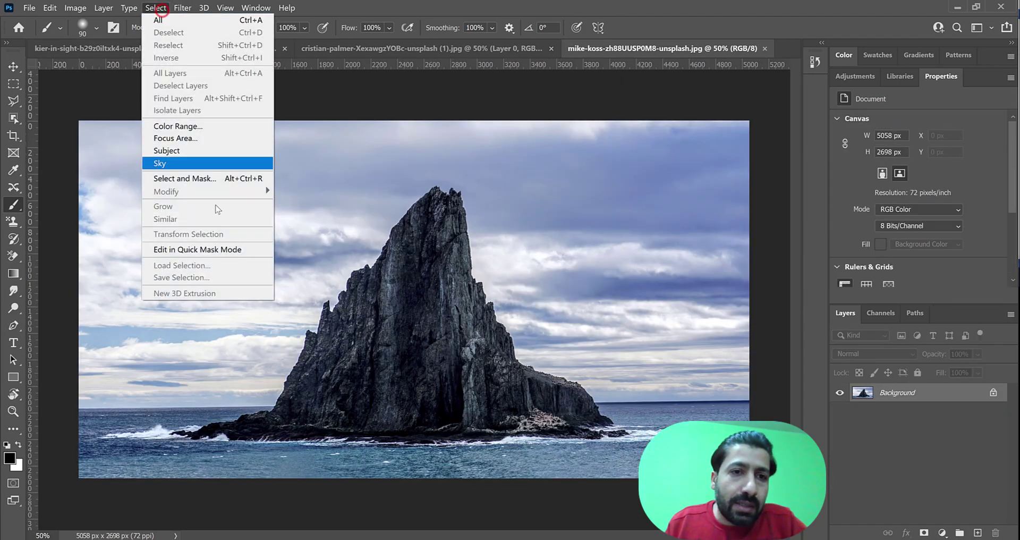
pyautogui.click(177, 153)
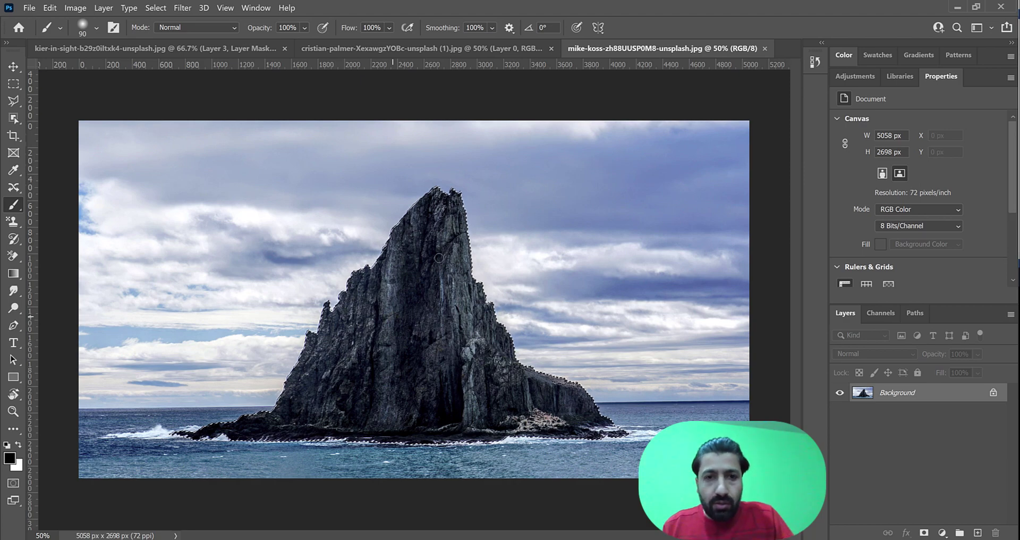
pyautogui.click(212, 53)
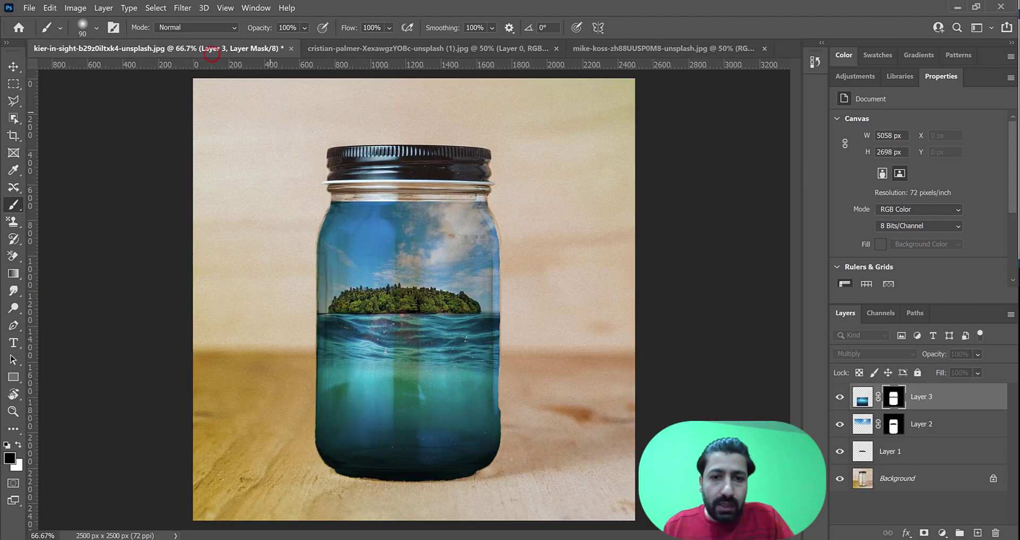
pyautogui.hotkey('ctrl', 'v')
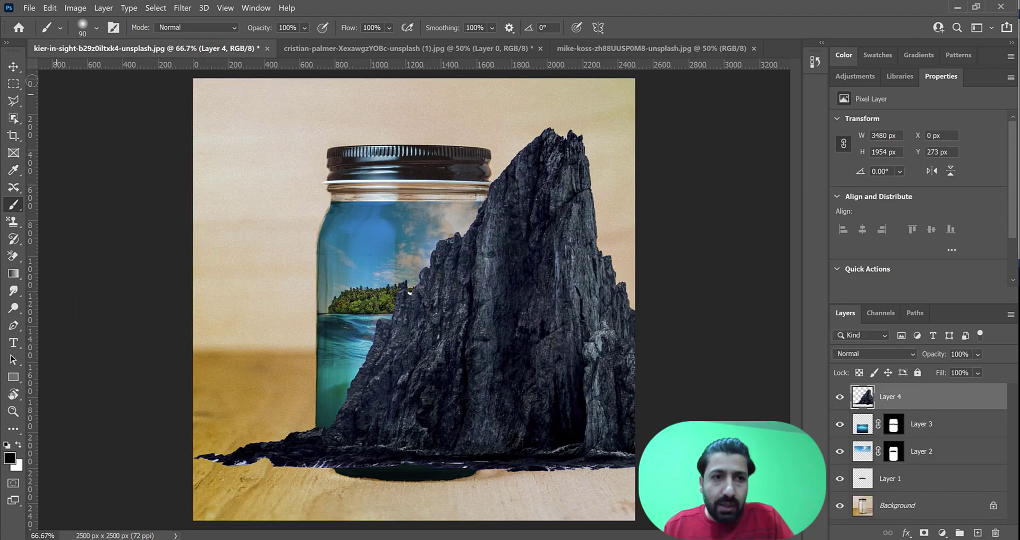
# Turn the rock layer upside down at about -179.83° and scale it to about 31.74% over the jar.
pyautogui.press('v')
pyautogui.moveTo(547, 261); pyautogui.dragTo(453, 276)
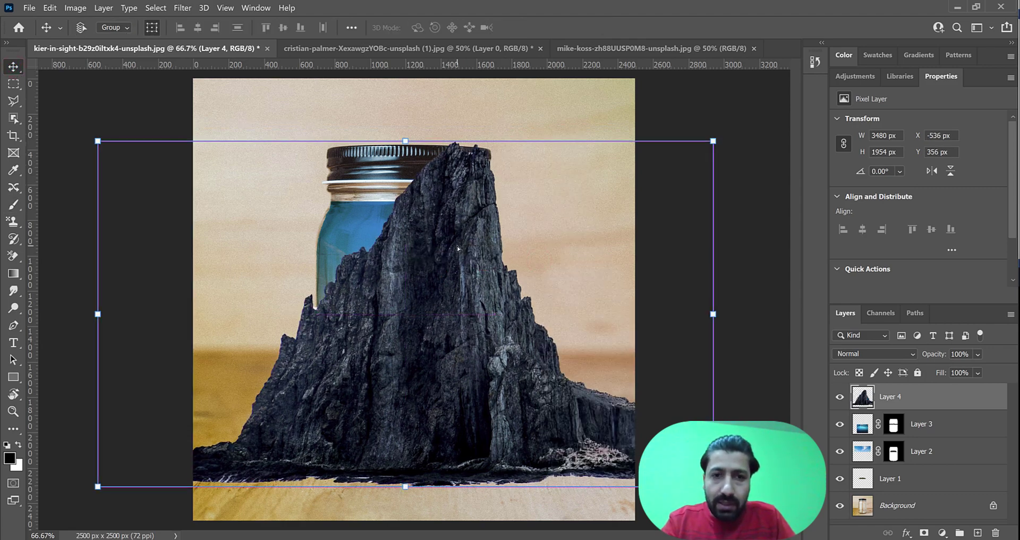
pyautogui.hotkey('ctrl', 't')
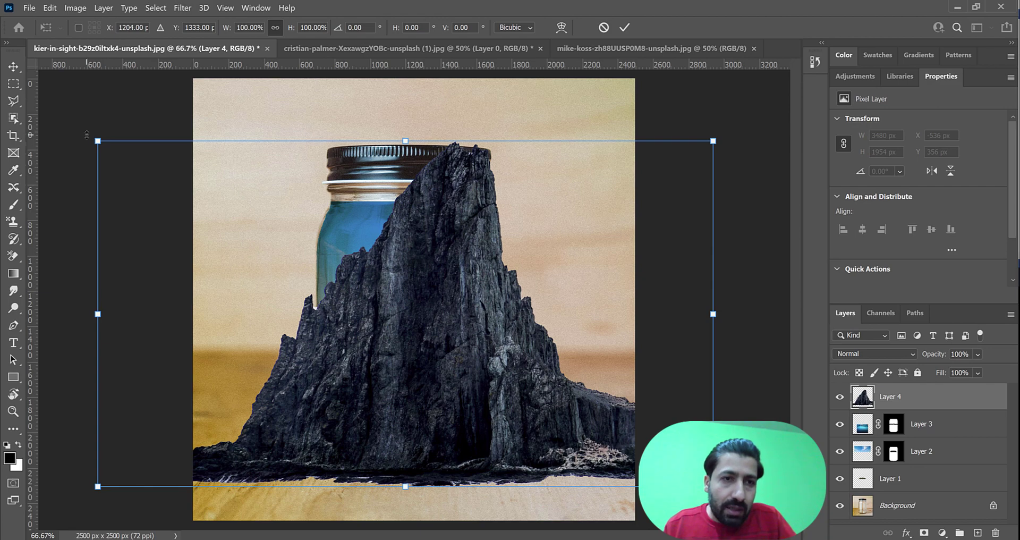
pyautogui.moveTo(87, 135); pyautogui.dragTo(560, 402)
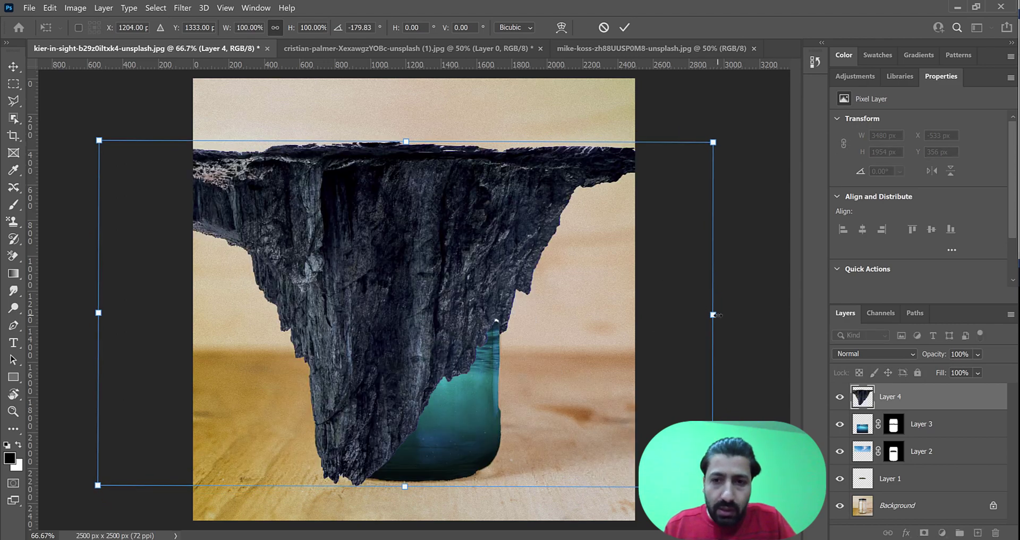
pyautogui.moveTo(714, 314); pyautogui.dragTo(390, 314)
pyautogui.moveTo(234, 293); pyautogui.dragTo(431, 400)
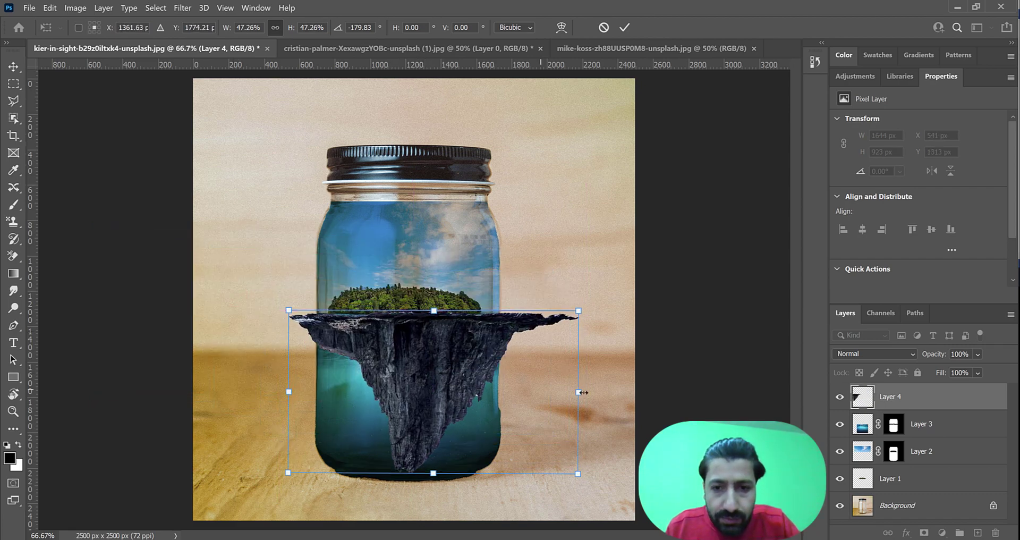
pyautogui.moveTo(579, 391); pyautogui.dragTo(479, 386)
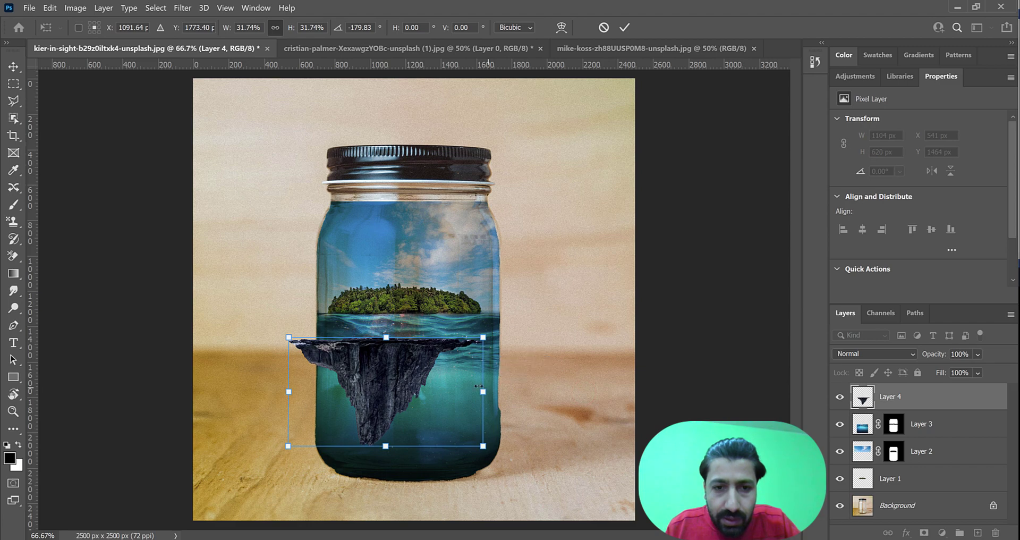
# Place the inverted rock directly under the island, narrow it to about 969 px wide, and apply the transform.
pyautogui.moveTo(390, 366); pyautogui.dragTo(397, 356)
pyautogui.hotkey('ctrl', '+')
pyautogui.hotkey('ctrl', '+')
pyautogui.moveTo(401, 409); pyautogui.dragTo(413, 375)
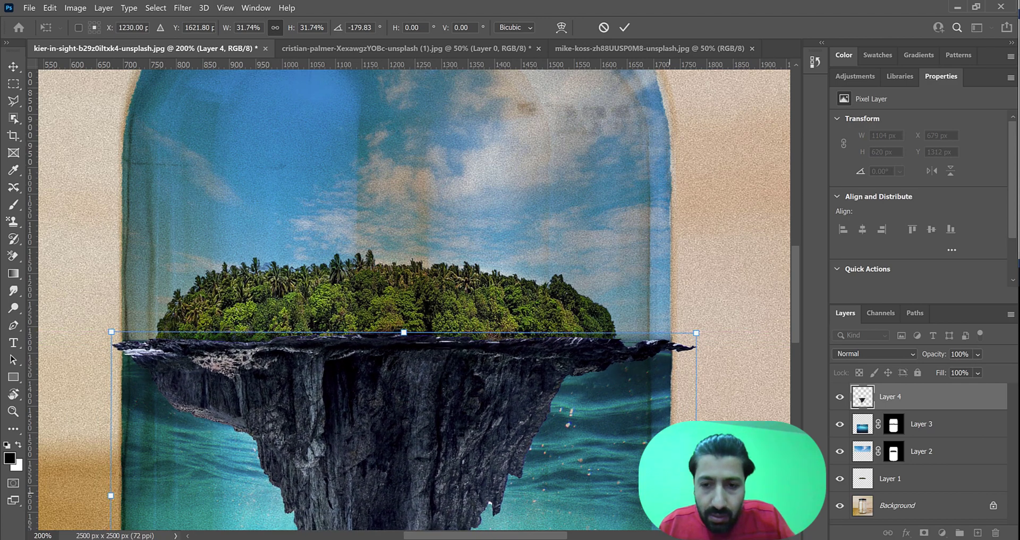
pyautogui.moveTo(696, 495); pyautogui.dragTo(650, 495)
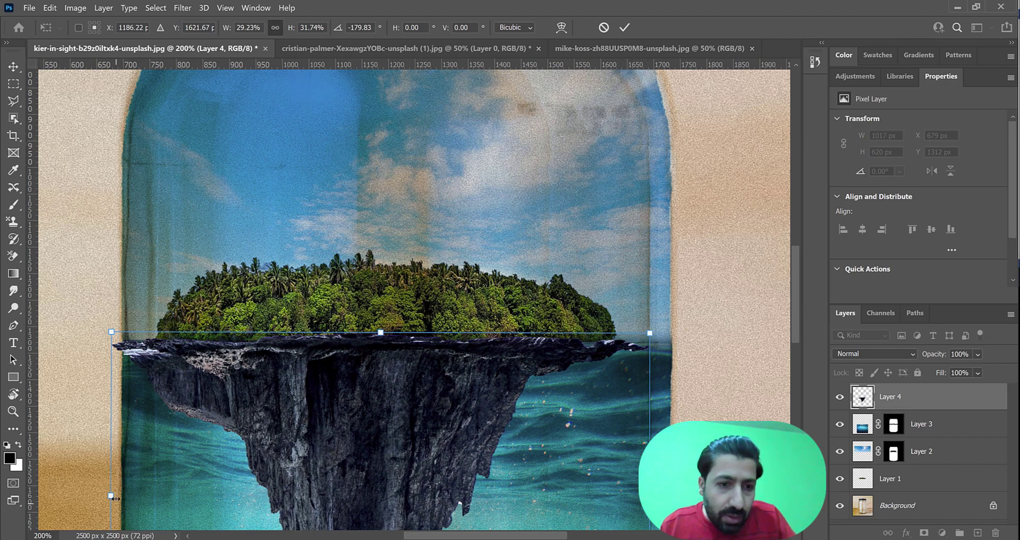
pyautogui.moveTo(111, 496); pyautogui.dragTo(136, 494)
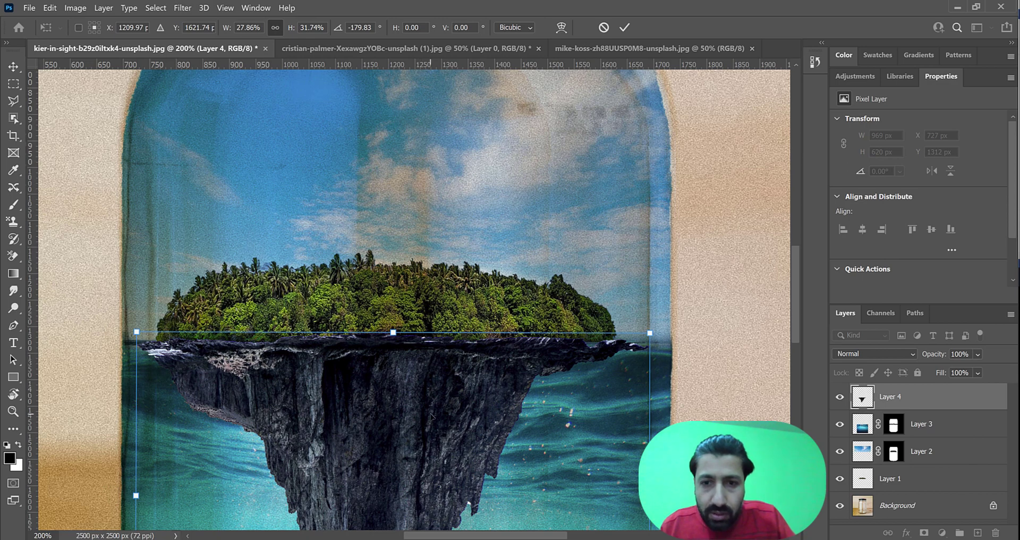
pyautogui.moveTo(430, 416); pyautogui.dragTo(434, 408)
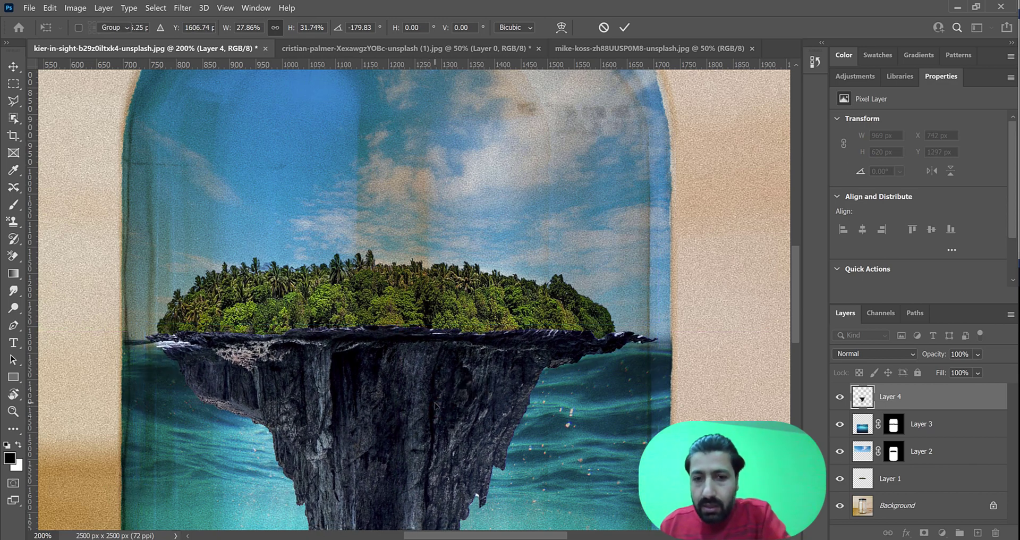
pyautogui.press('Return')
pyautogui.hotkey('ctrl', '-')
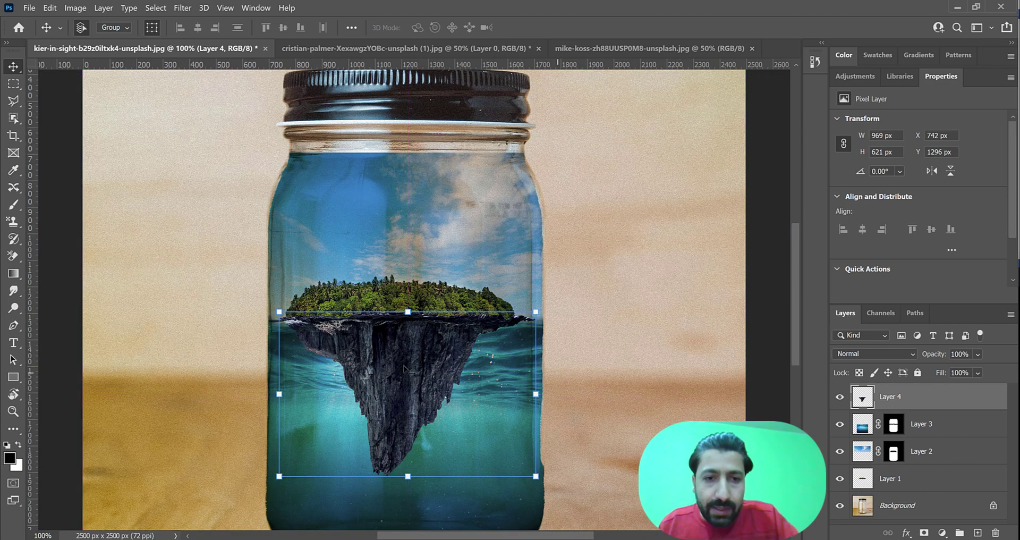
# Set the inverted rock layer's blend mode to Multiply and deselect the layer.
pyautogui.click(870, 355)
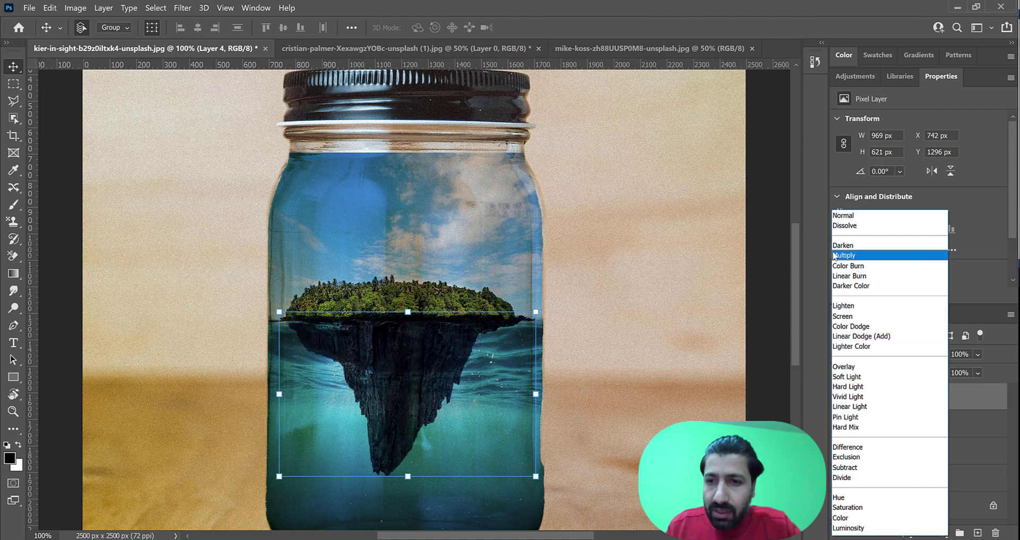
pyautogui.click(834, 256)
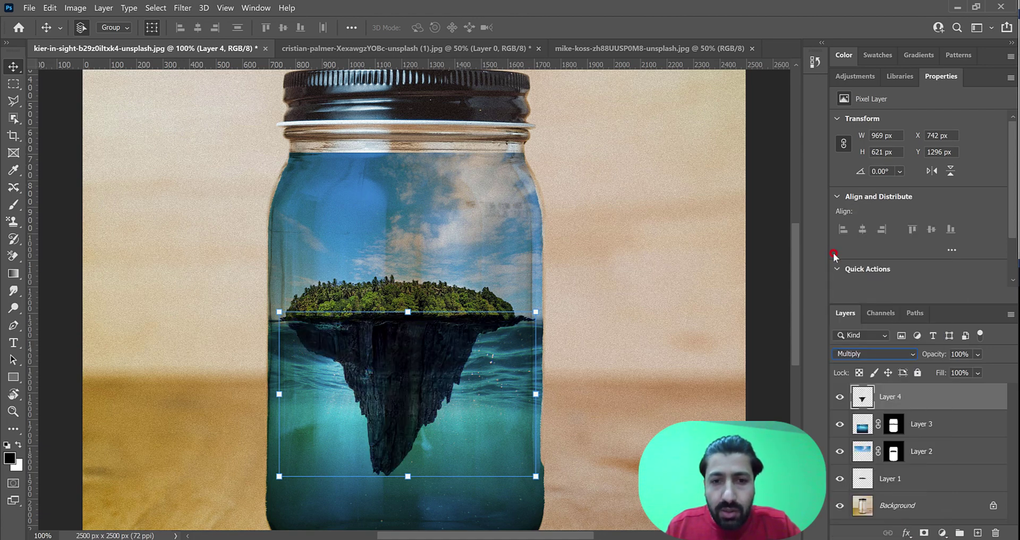
pyautogui.hotkey('ctrl', '-')
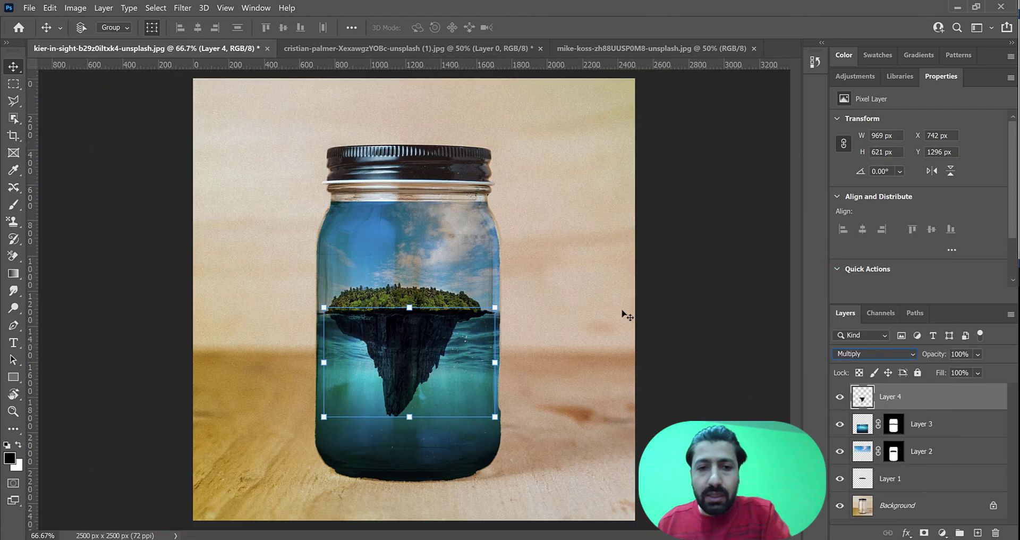
pyautogui.hotkey('ctrl', '-')
pyautogui.click(683, 294)
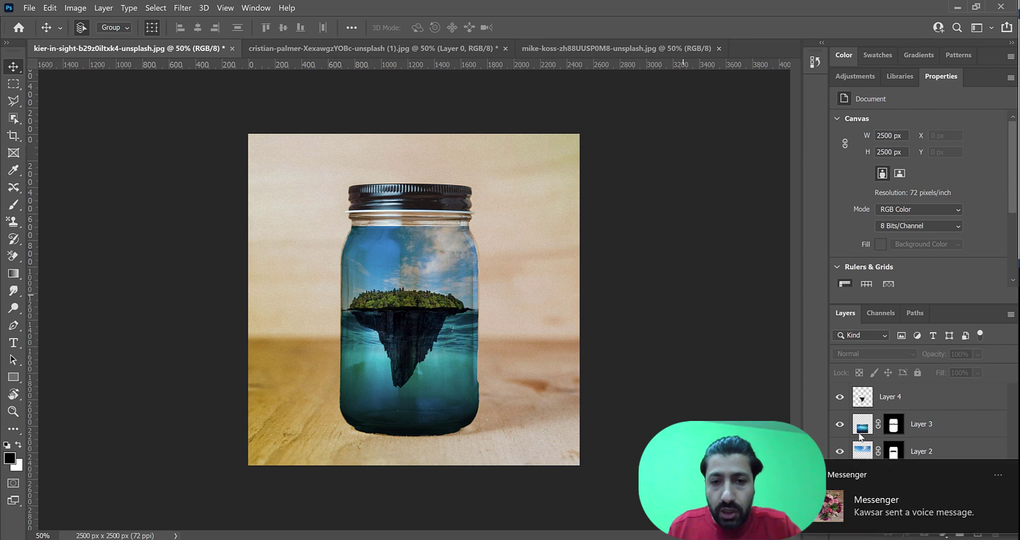
# Load the saved Bottle selection as a new selection with the Background layer active.
pyautogui.click(988, 475)
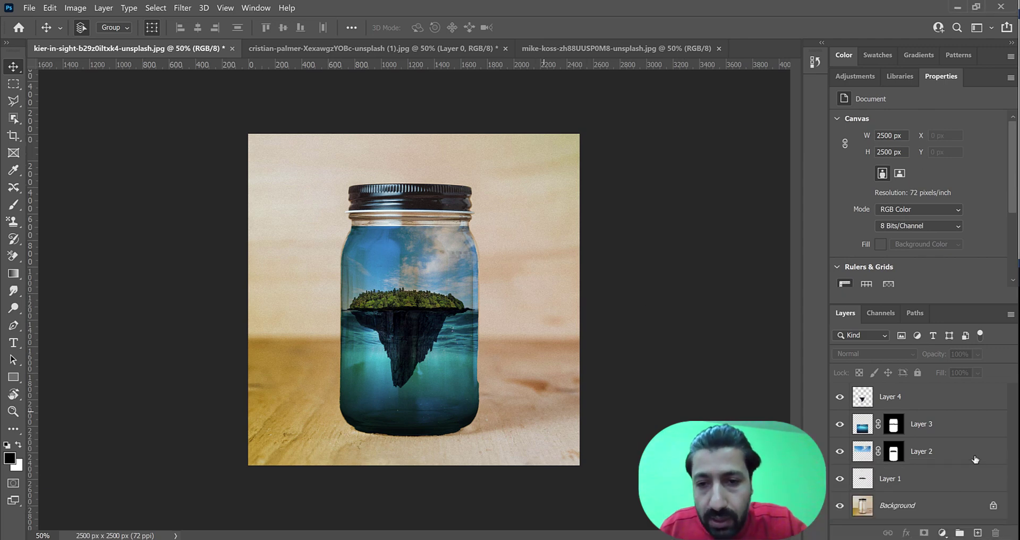
pyautogui.click(885, 509)
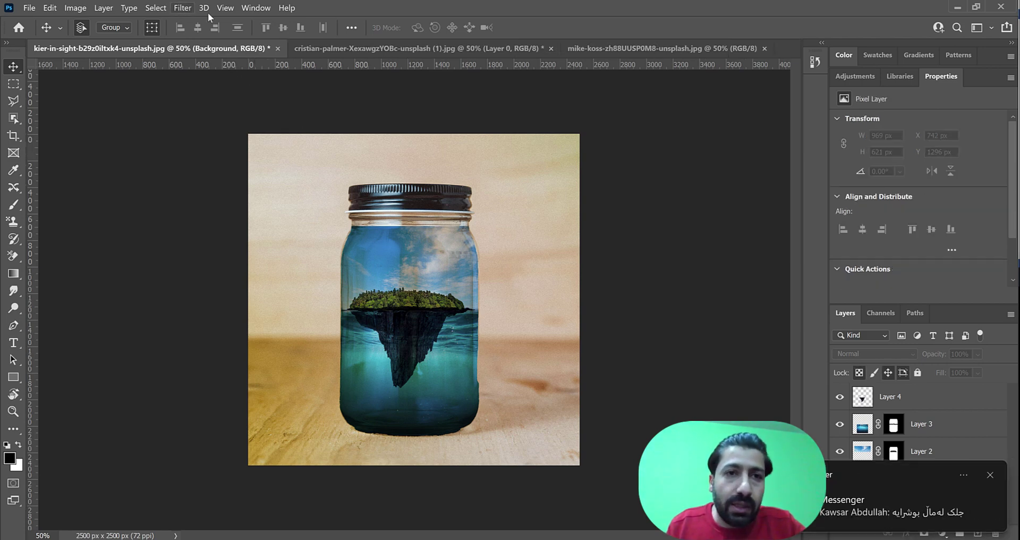
pyautogui.click(991, 476)
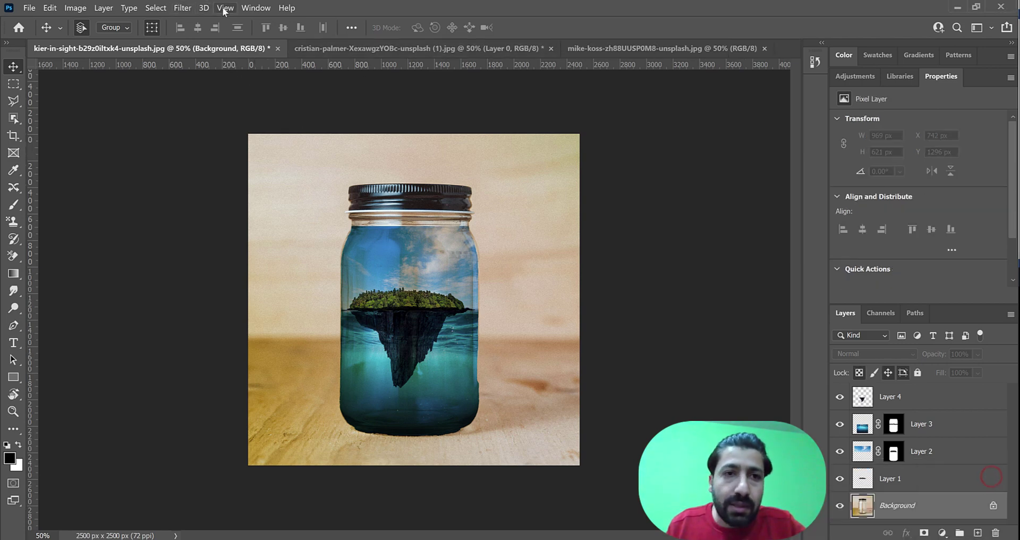
pyautogui.click(158, 8)
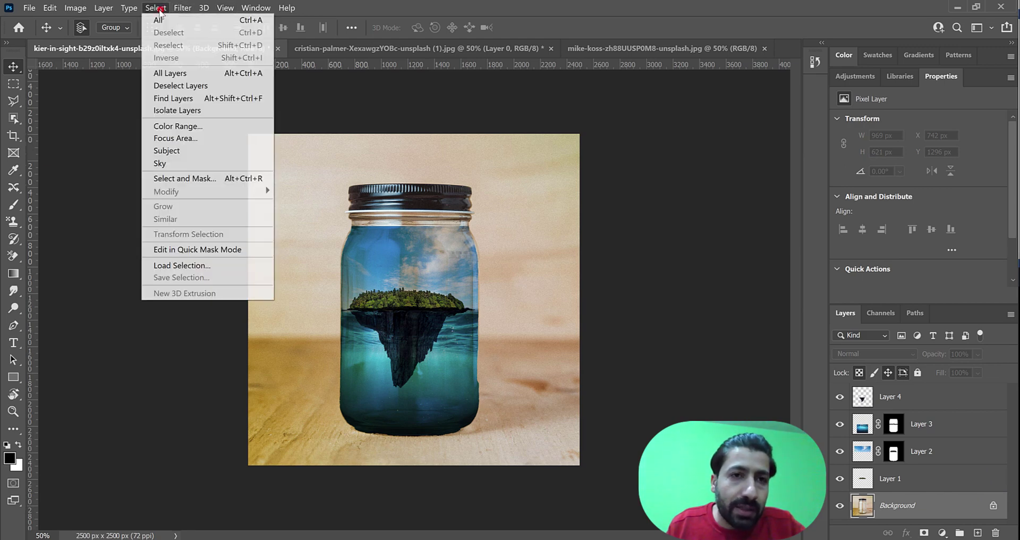
pyautogui.click(199, 267)
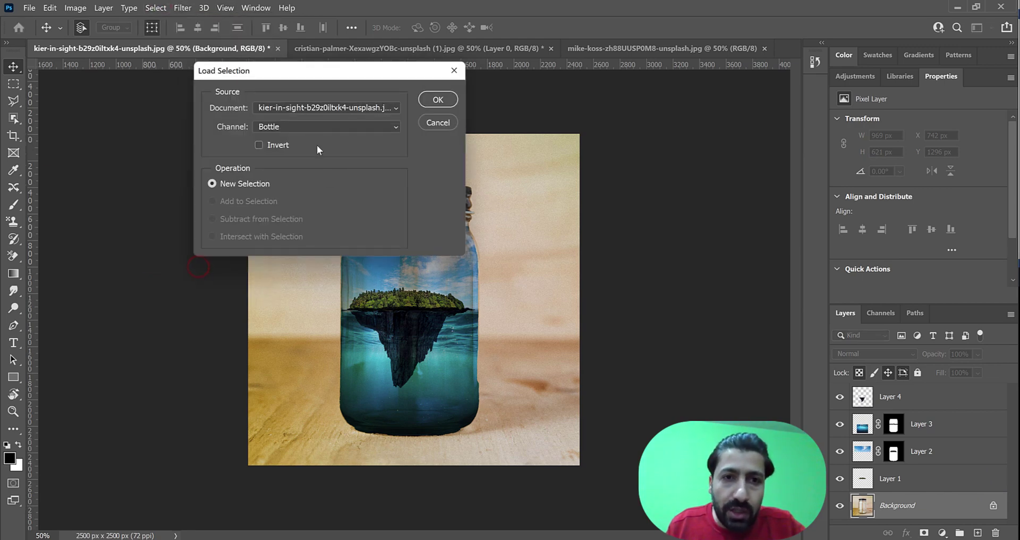
pyautogui.click(307, 126)
pyautogui.click(308, 126)
pyautogui.click(437, 100)
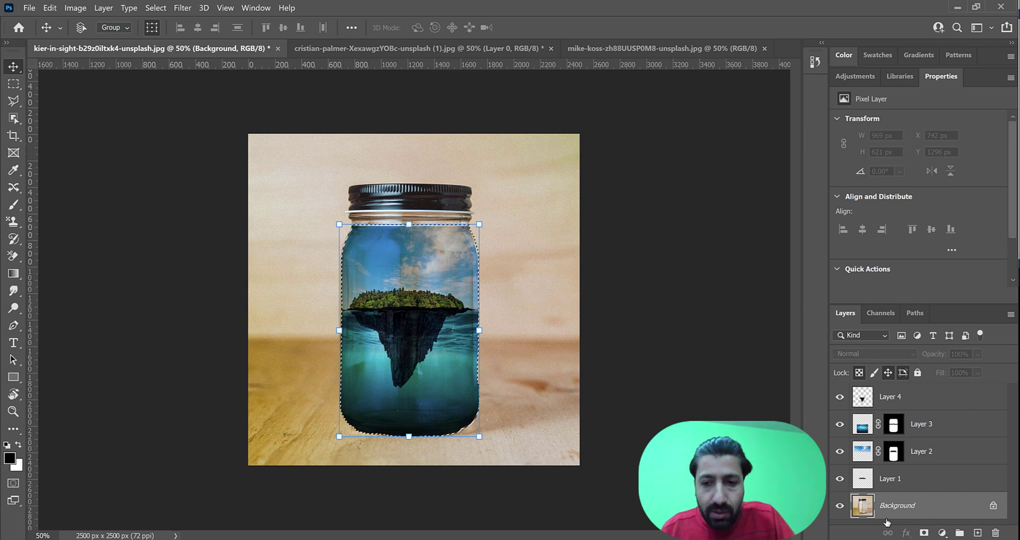
# Copy the selected glass area of the background to a new layer at the top of the stack, blended with Multiply.
pyautogui.hotkey('ctrl', 'j')
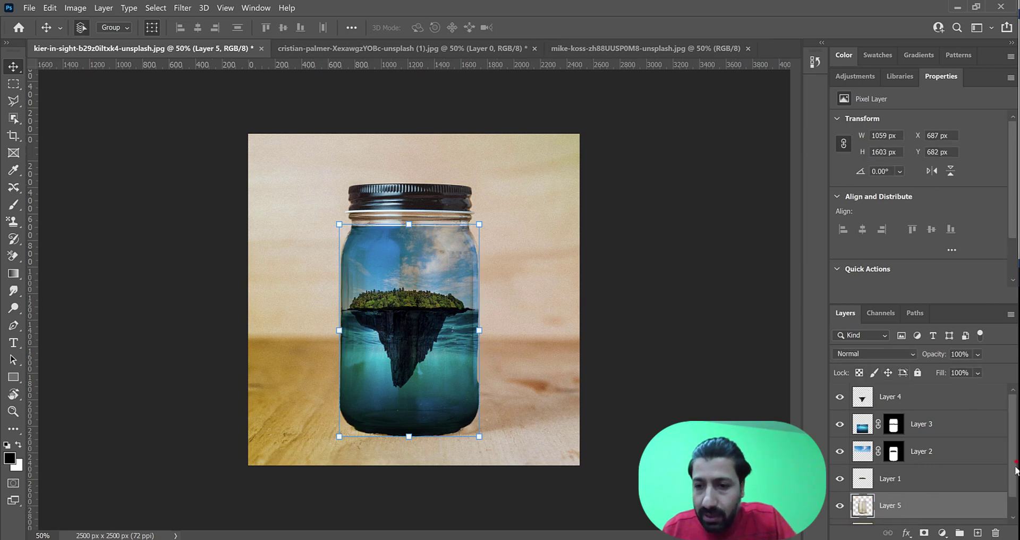
pyautogui.scroll(-1, 1014, 475)
pyautogui.moveTo(870, 484); pyautogui.dragTo(870, 388)
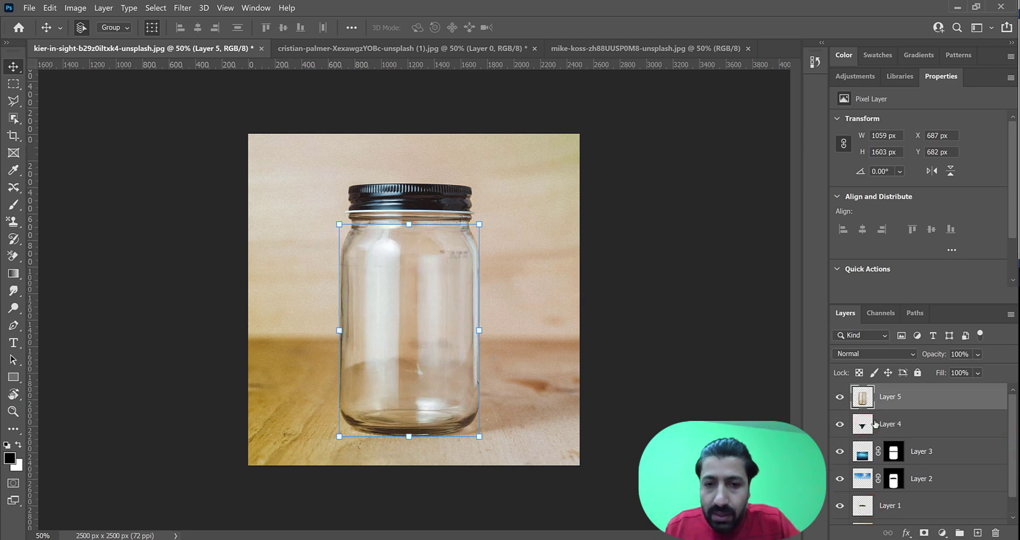
pyautogui.click(845, 353)
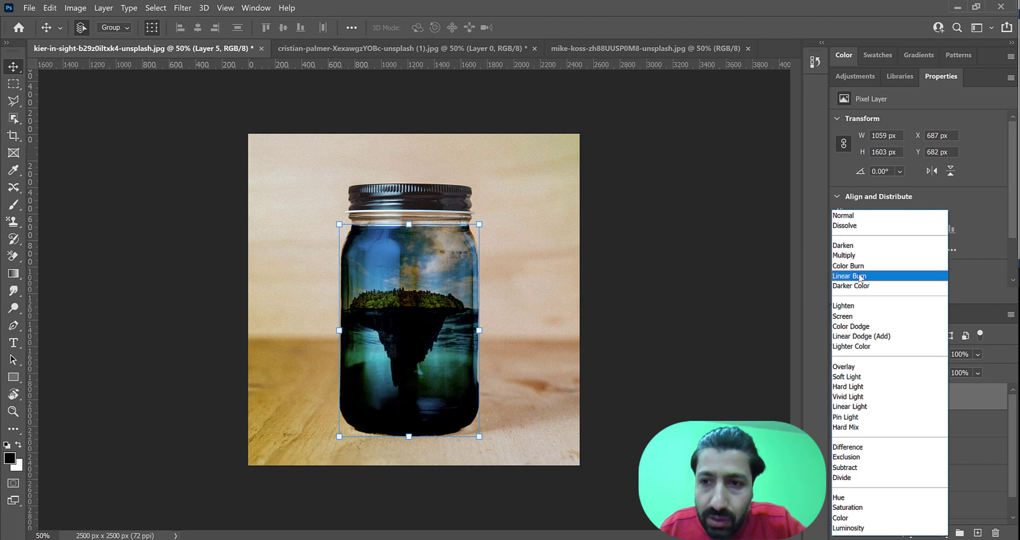
pyautogui.click(849, 255)
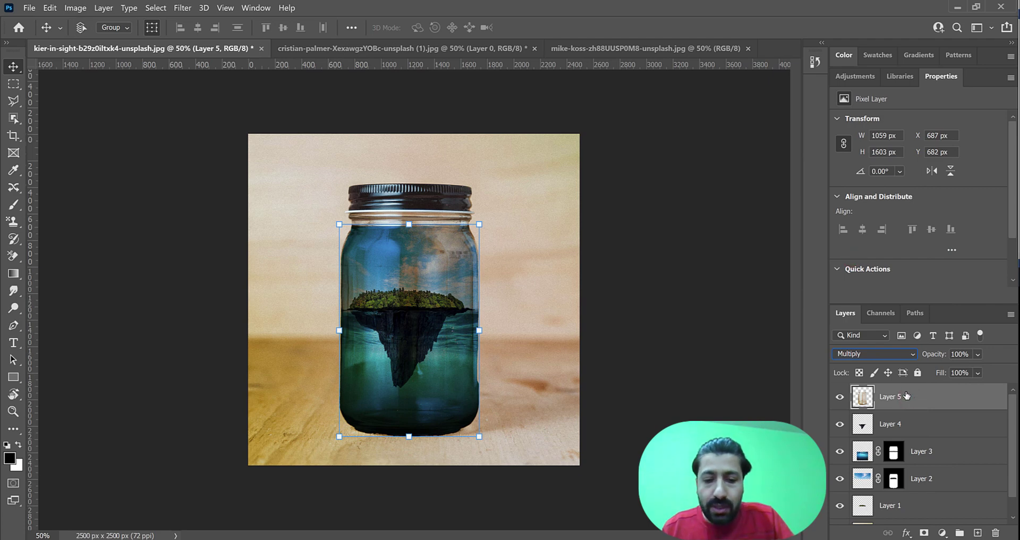
# Duplicate the top glass layer and set the copy's blend mode to Darken.
pyautogui.hotkey('ctrl', 'j')
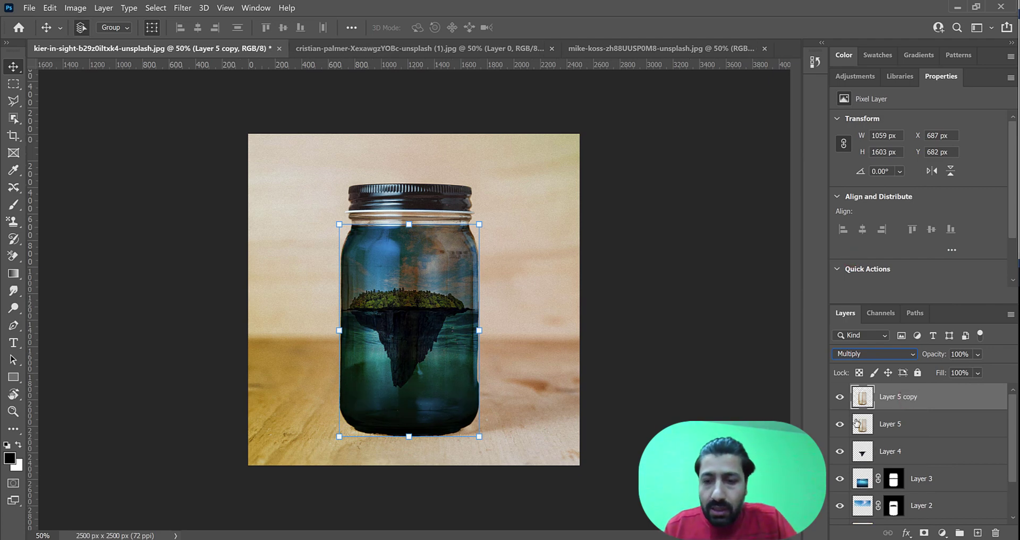
pyautogui.click(878, 355)
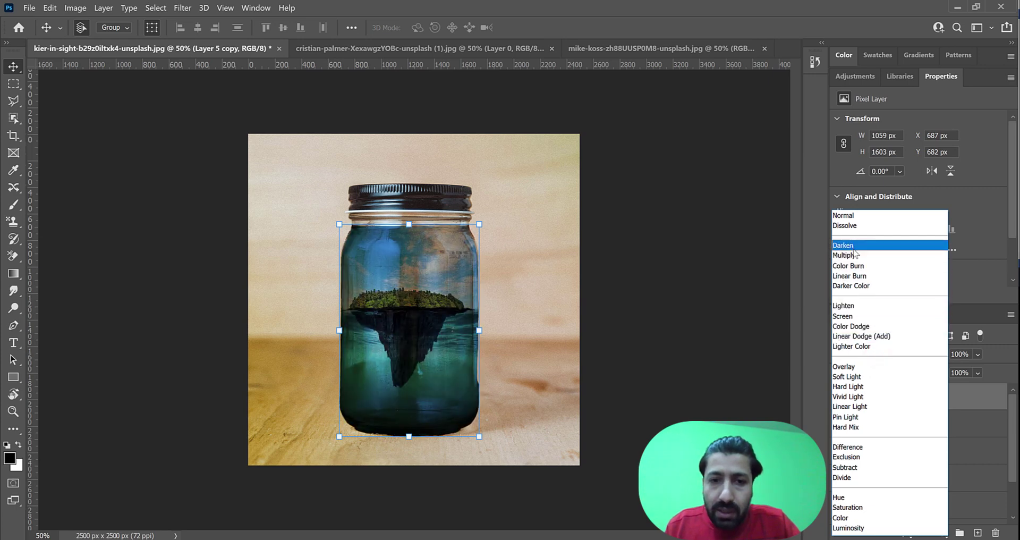
pyautogui.click(853, 246)
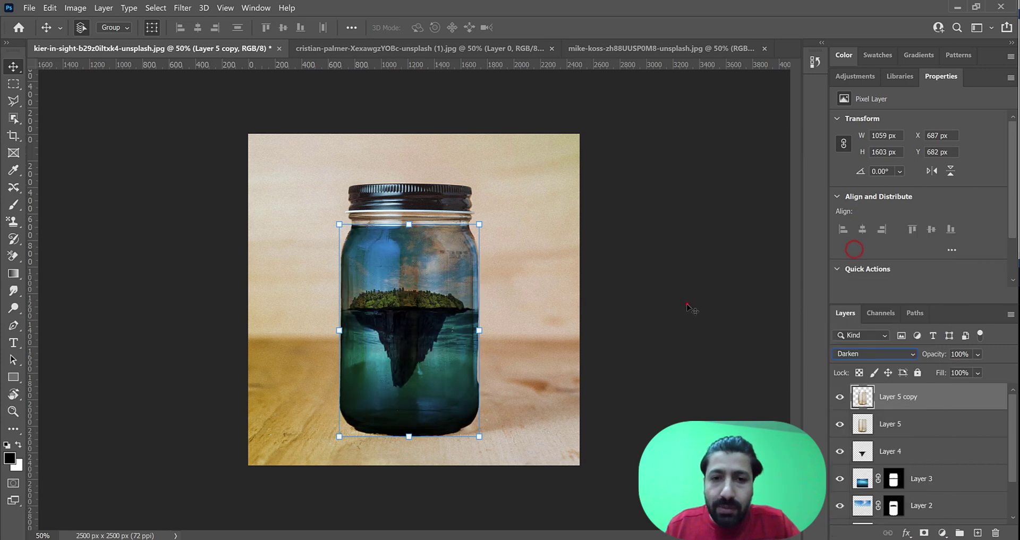
pyautogui.click(687, 304)
pyautogui.click(448, 369)
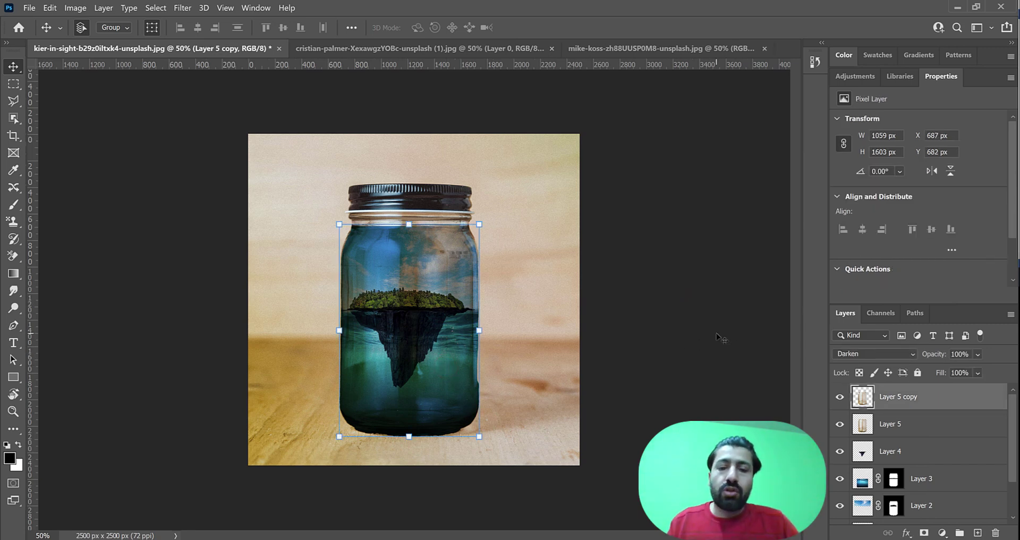
pyautogui.click(717, 336)
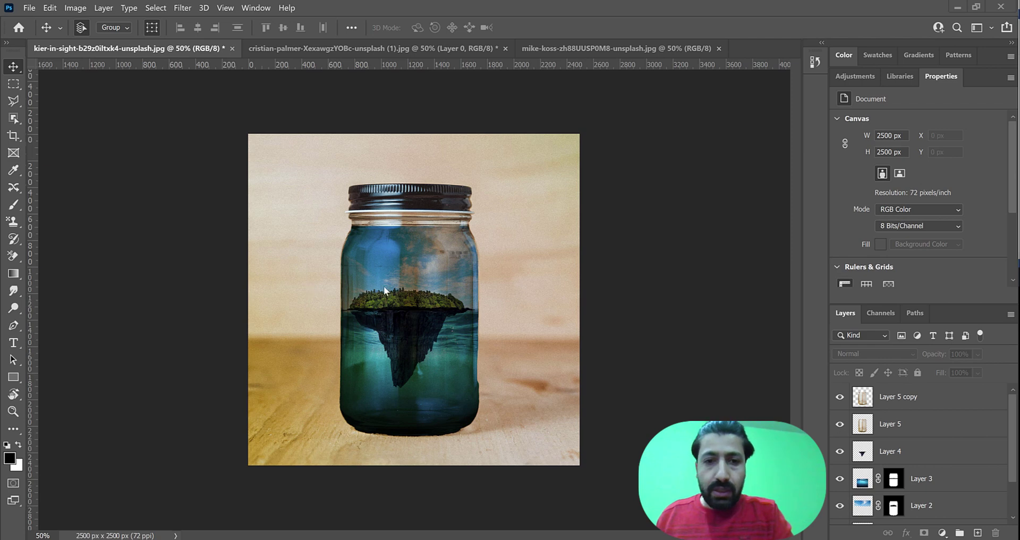
# Burn the upper edge of the glass on Layer 5 copy with the Burn tool at 50% exposure in the Midtones range.
pyautogui.click(410, 283)
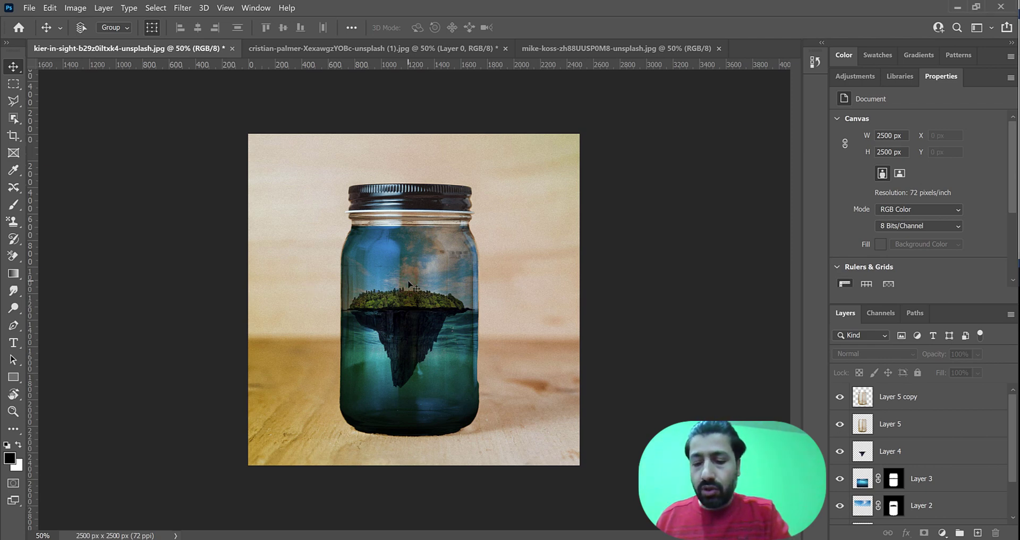
pyautogui.scroll(3, 409, 284)
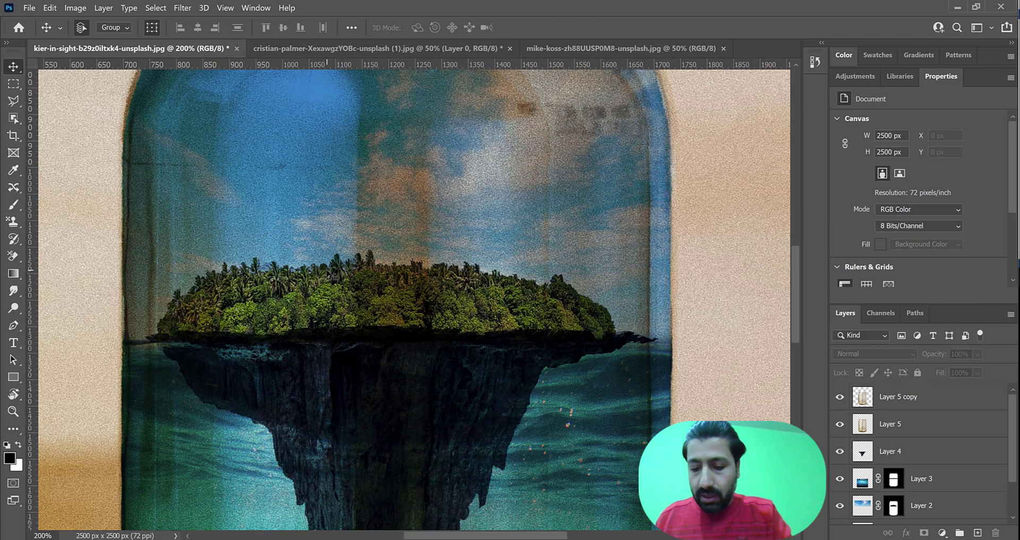
pyautogui.scroll(-2, 298, 300)
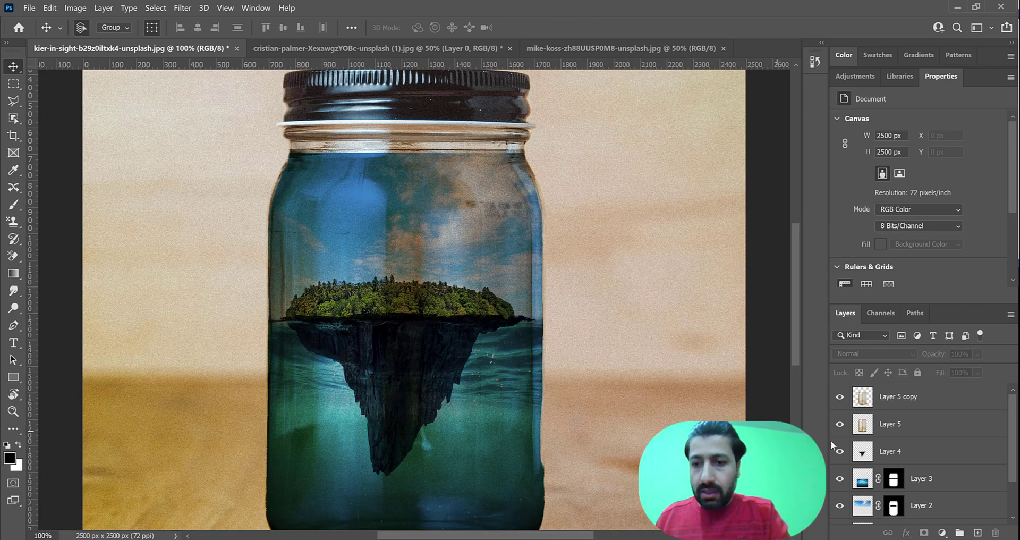
pyautogui.click(898, 397)
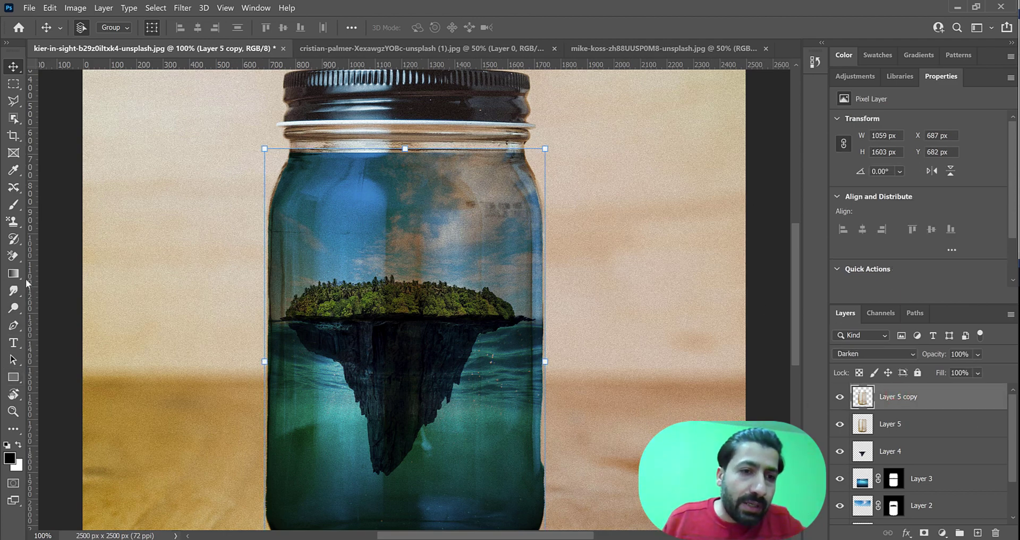
pyautogui.click(15, 307)
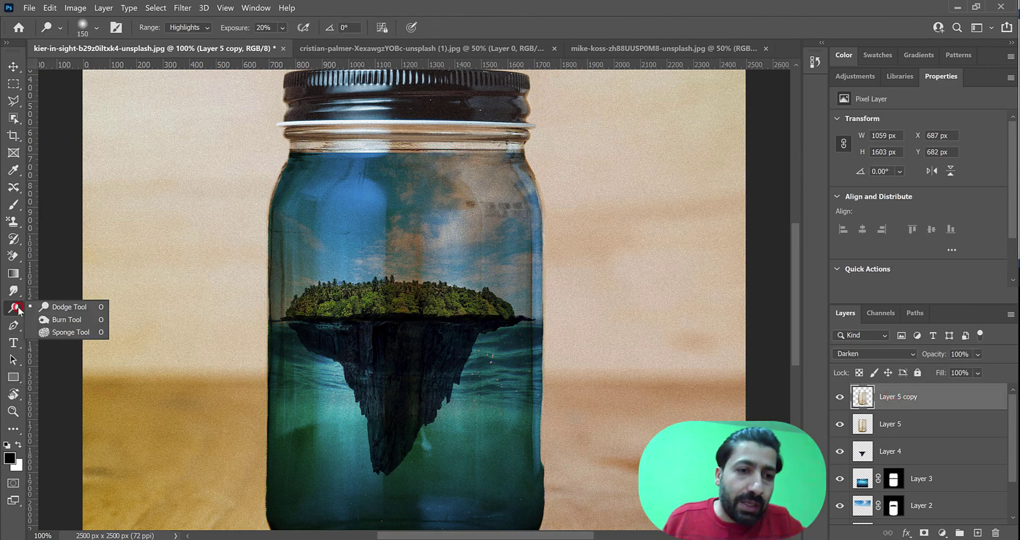
pyautogui.click(53, 320)
pyautogui.moveTo(510, 156); pyautogui.dragTo(438, 155)
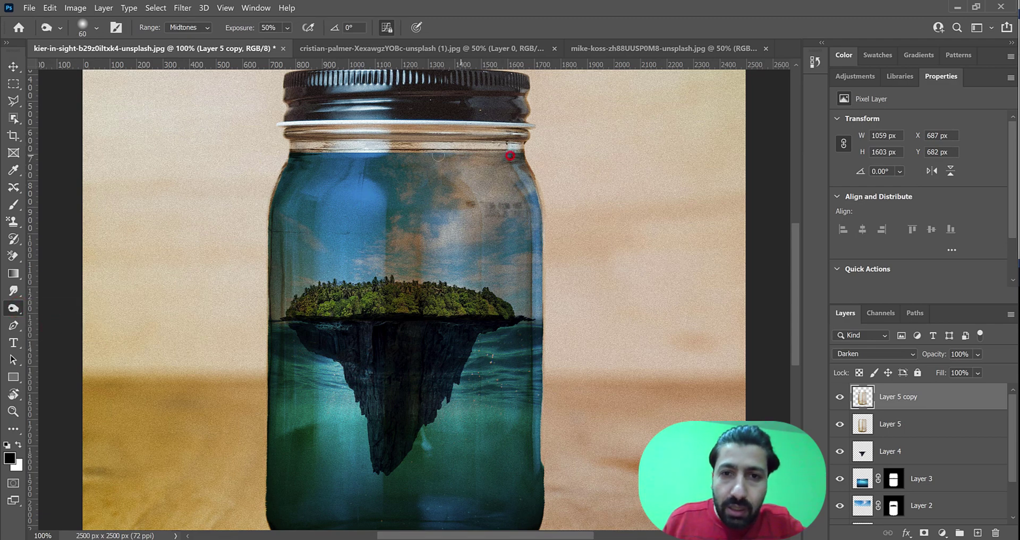
# Configure the Burn tool with 87% exposure, the Shadows range and a 149 px brush.
pyautogui.click(288, 27)
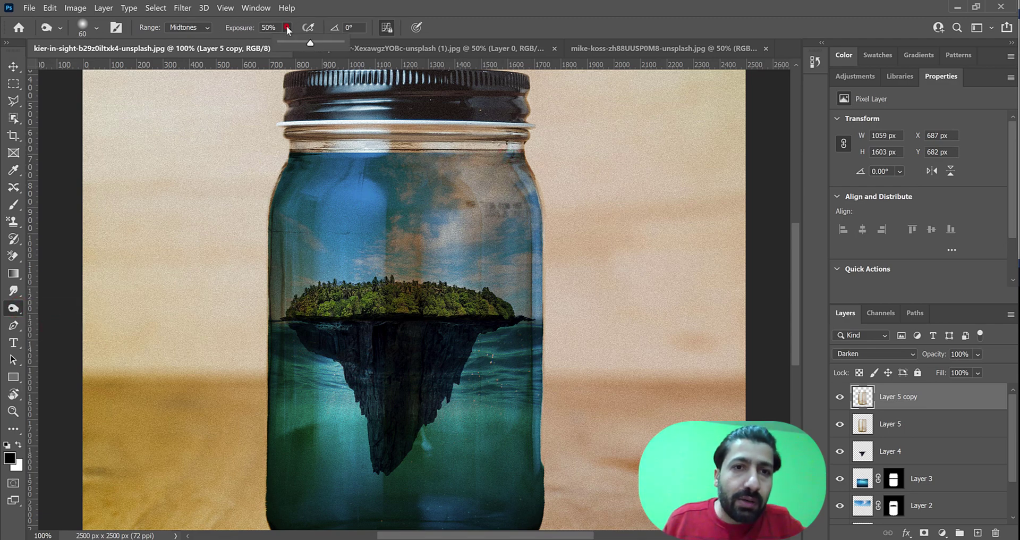
pyautogui.moveTo(312, 45); pyautogui.dragTo(335, 44)
pyautogui.click(195, 31)
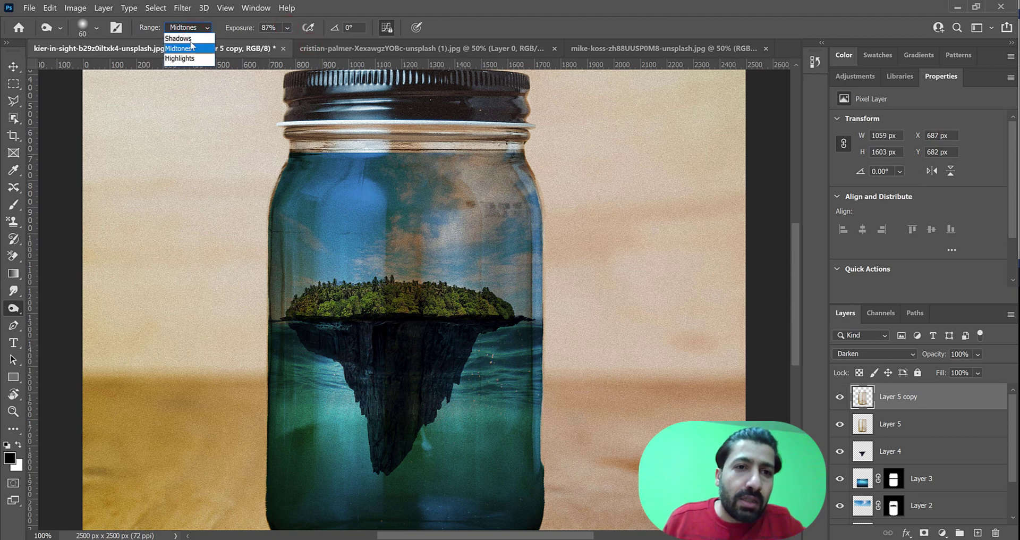
pyautogui.click(189, 38)
pyautogui.rightClick(495, 151)
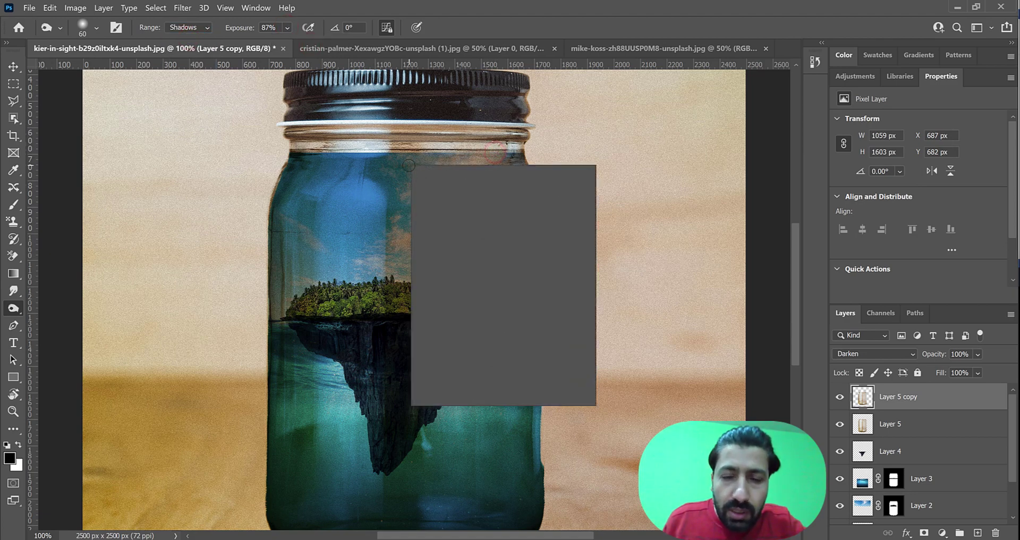
pyautogui.moveTo(500, 199); pyautogui.dragTo(506, 199)
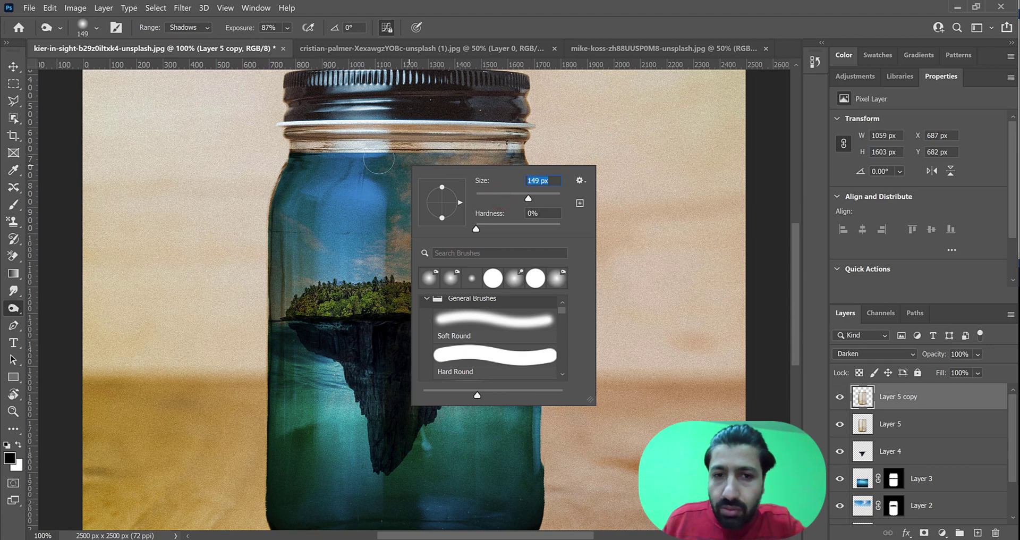
# Burn the glass edges around the jar on Layer 5 copy and on Layer 5.
pyautogui.click(378, 158)
pyautogui.click(313, 159)
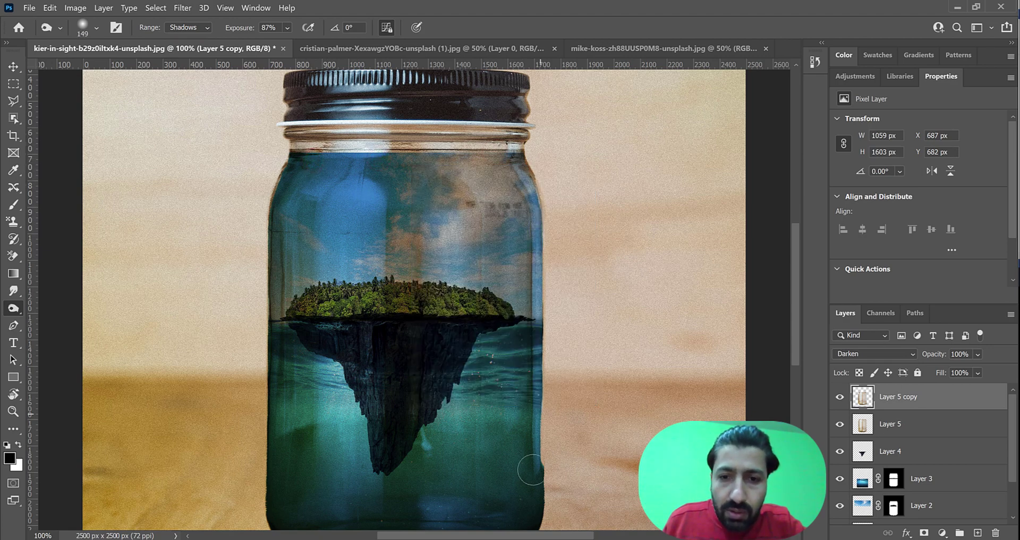
pyautogui.moveTo(333, 415)
pyautogui.mouseDown()
pyautogui.moveTo(367, 320)
pyautogui.moveTo(315, 279)
pyautogui.mouseUp()
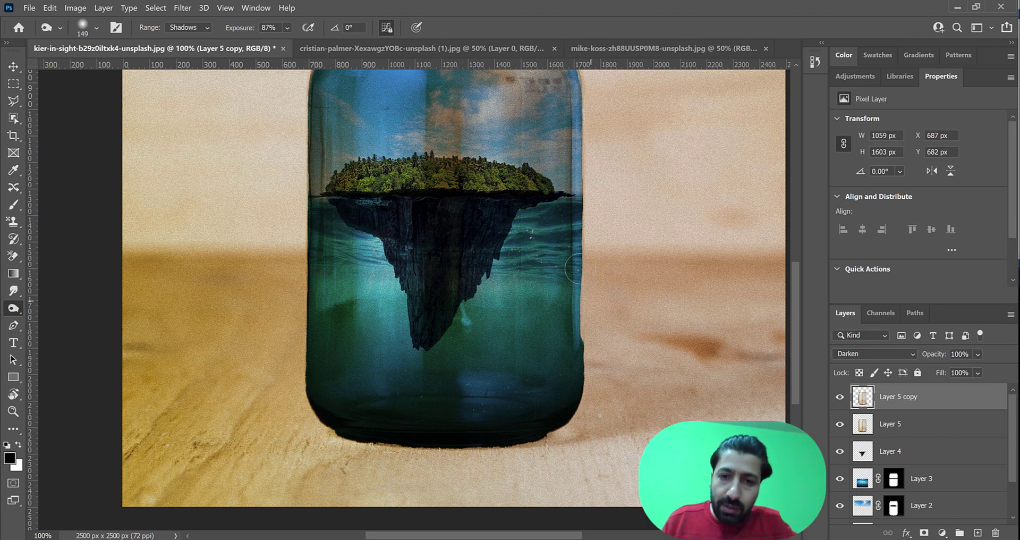
pyautogui.click(887, 426)
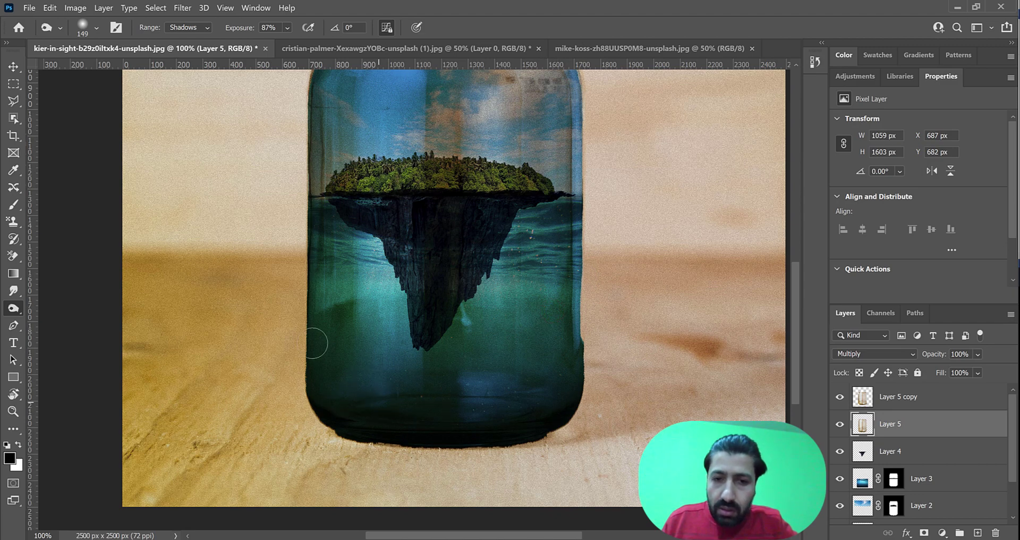
pyautogui.moveTo(365, 93); pyautogui.dragTo(375, 195)
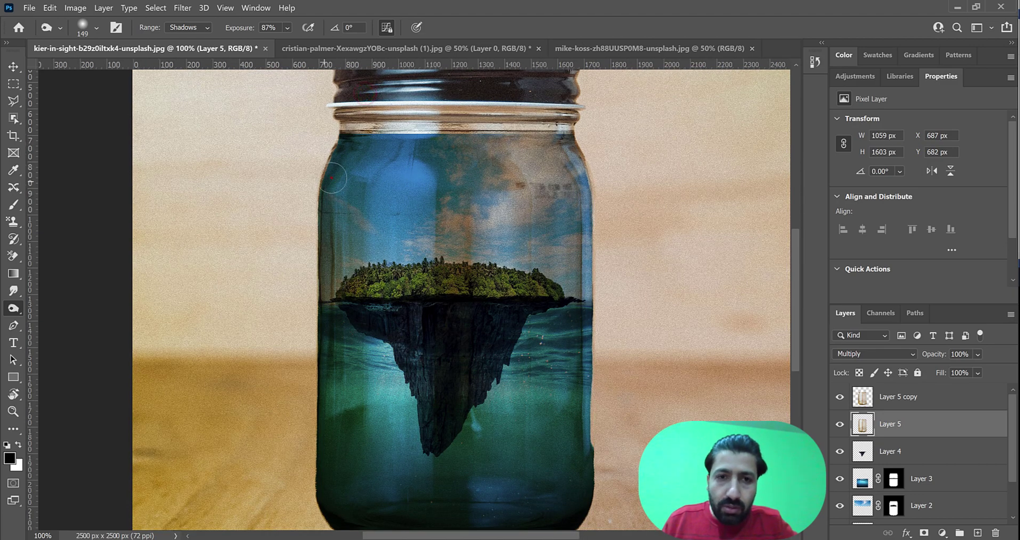
# Burn the side edges and the lower part of the underwater scene on Layer 3, including the water beneath the rock.
pyautogui.click(866, 490)
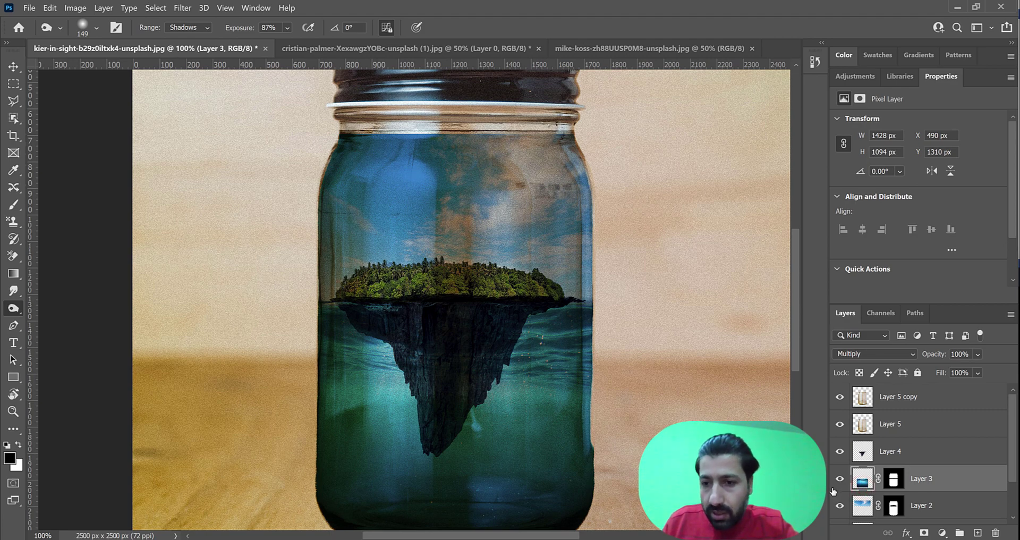
pyautogui.click(839, 478)
pyautogui.click(840, 478)
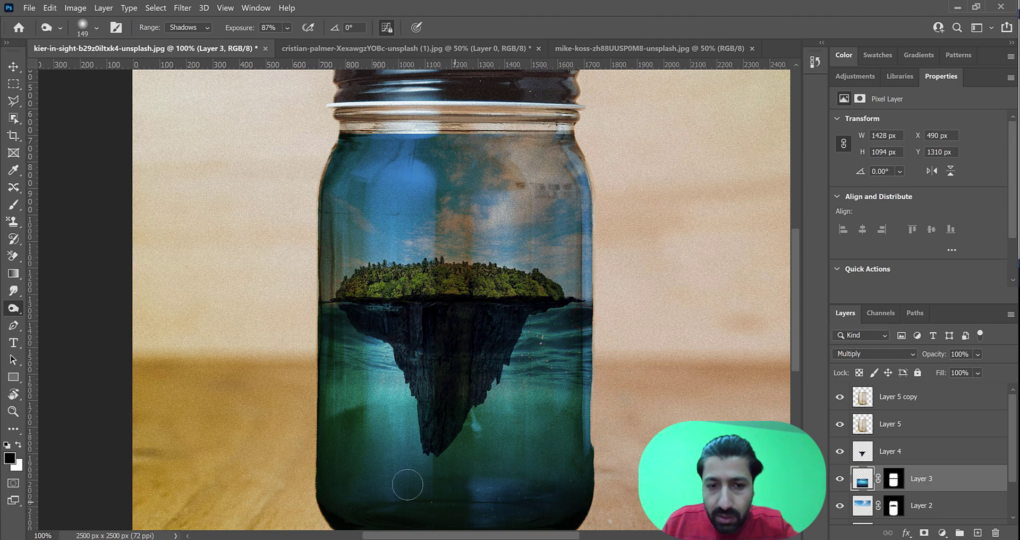
pyautogui.moveTo(328, 412)
pyautogui.mouseDown()
pyautogui.moveTo(320, 323)
pyautogui.moveTo(323, 480)
pyautogui.moveTo(318, 324)
pyautogui.mouseUp()
pyautogui.moveTo(329, 453); pyautogui.dragTo(324, 335)
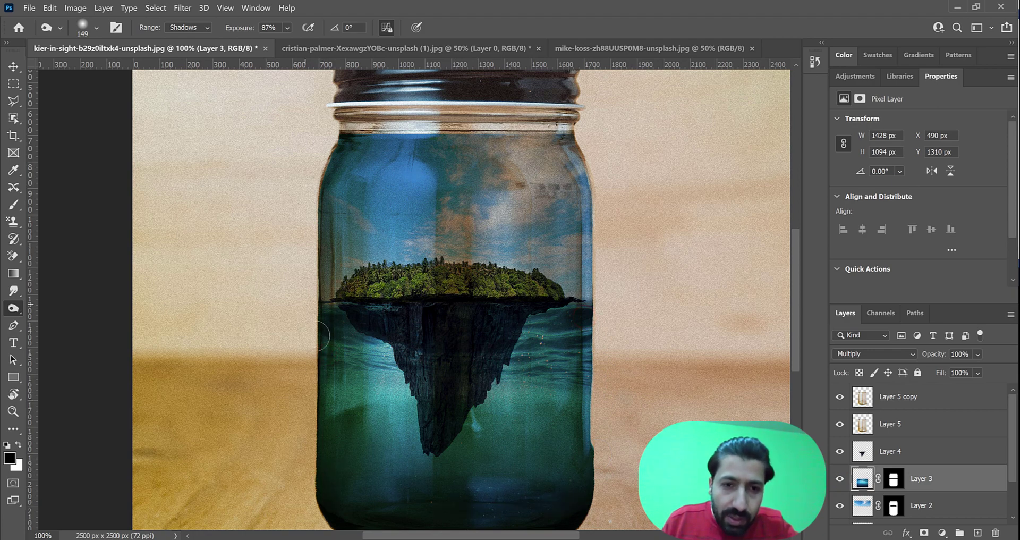
pyautogui.moveTo(568, 311)
pyautogui.mouseDown()
pyautogui.moveTo(587, 350)
pyautogui.moveTo(566, 459)
pyautogui.moveTo(428, 471)
pyautogui.moveTo(490, 499)
pyautogui.moveTo(432, 494)
pyautogui.mouseUp()
pyautogui.moveTo(498, 499); pyautogui.dragTo(530, 486)
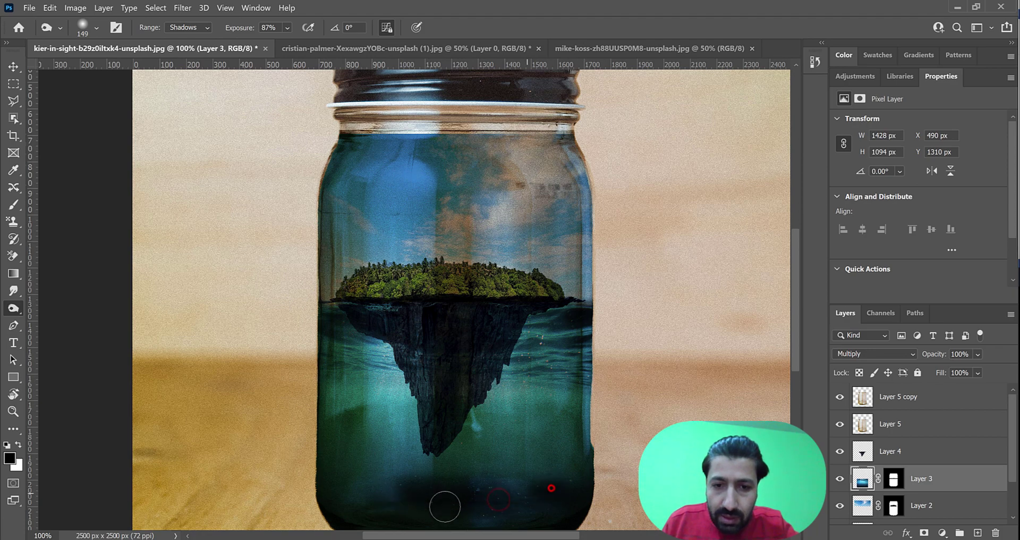
pyautogui.moveTo(436, 475); pyautogui.dragTo(470, 389)
pyautogui.click(485, 355)
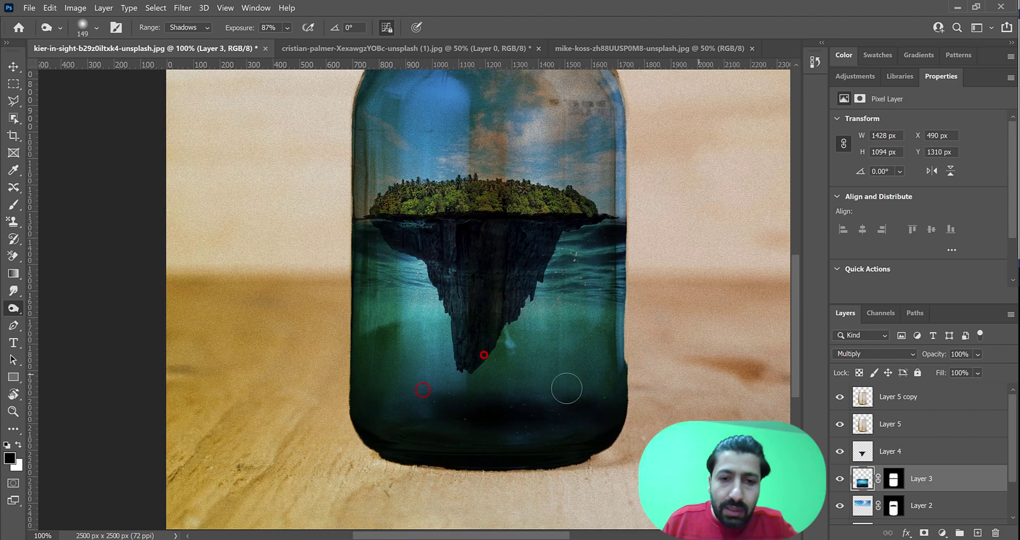
pyautogui.click(472, 346)
pyautogui.click(543, 312)
pyautogui.click(597, 292)
# Burn the upper edge and shoulders of the sky on Layer 2, just below the jar's neck.
pyautogui.moveTo(533, 179); pyautogui.dragTo(535, 351)
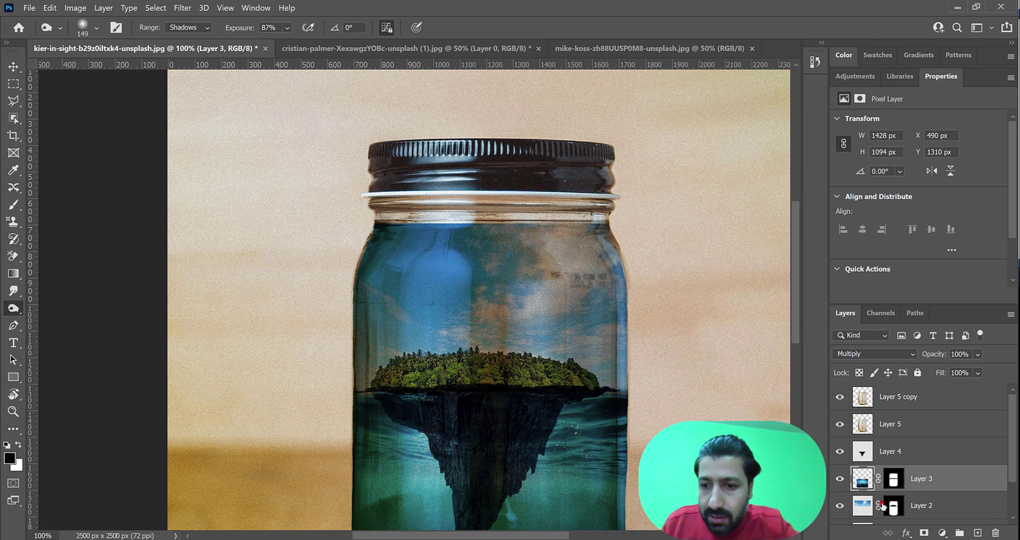
pyautogui.click(881, 505)
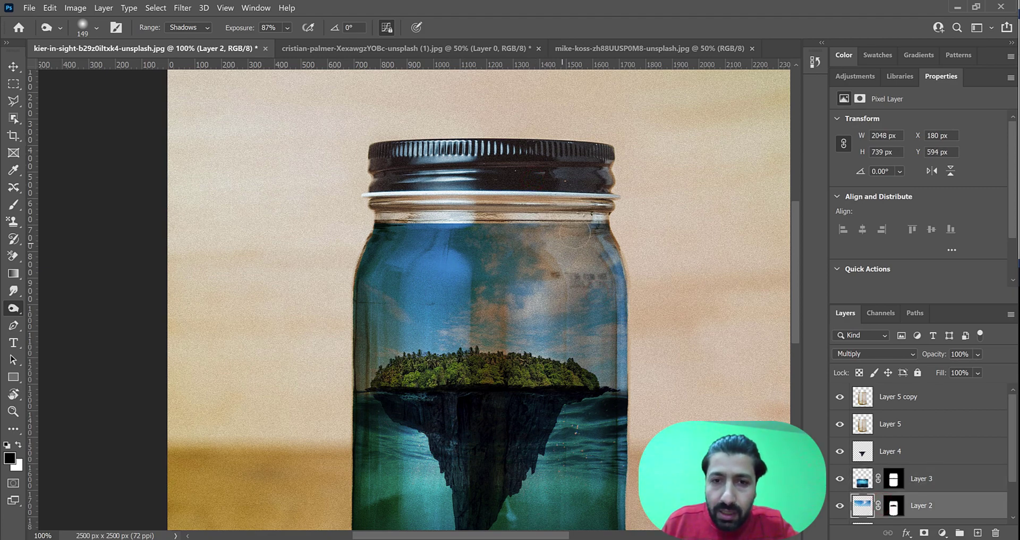
pyautogui.click(478, 232)
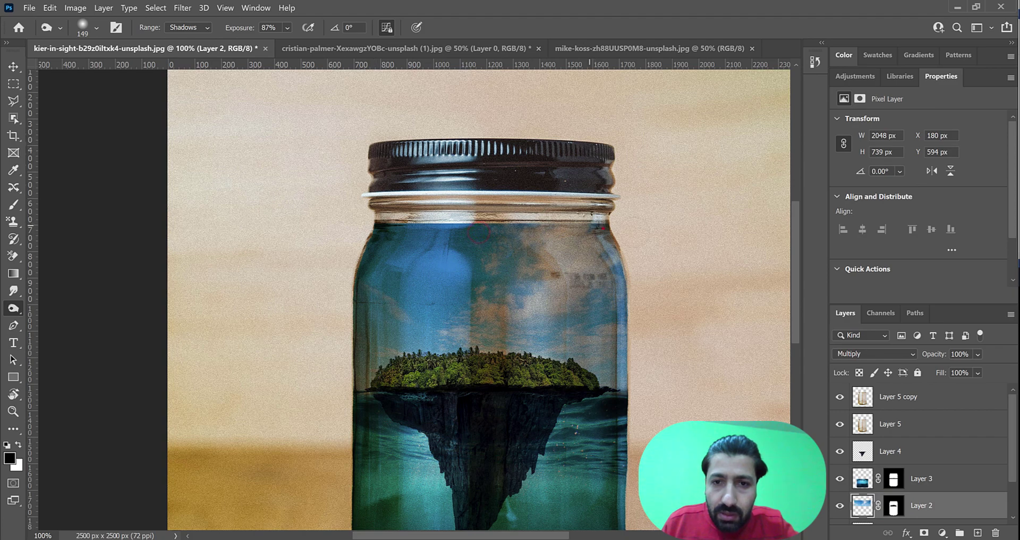
pyautogui.click(387, 228)
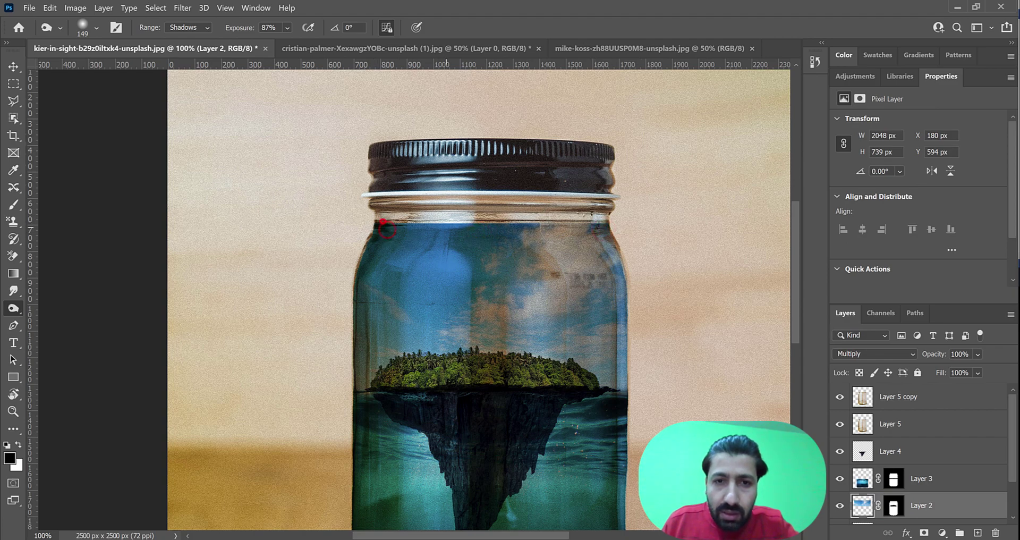
pyautogui.click(615, 234)
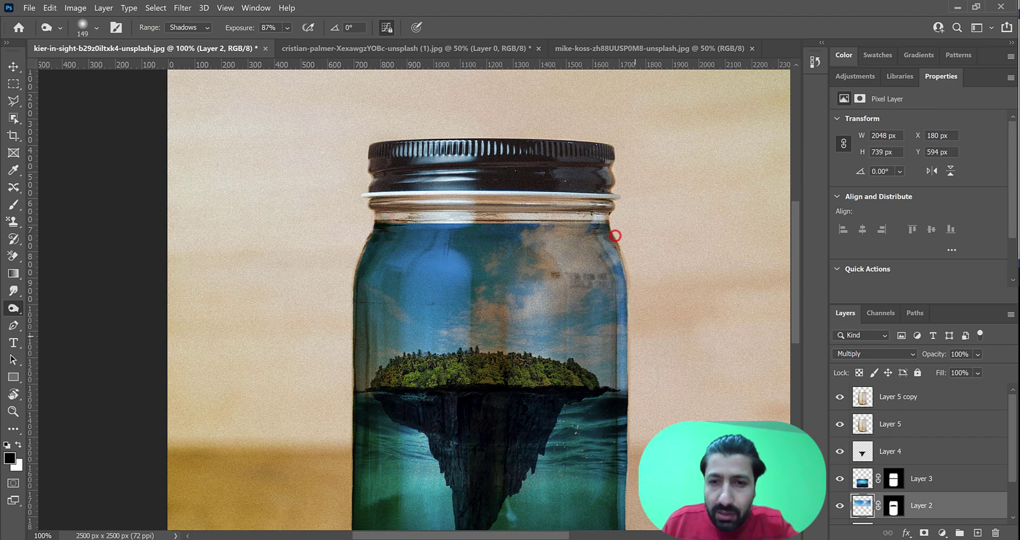
pyautogui.click(370, 259)
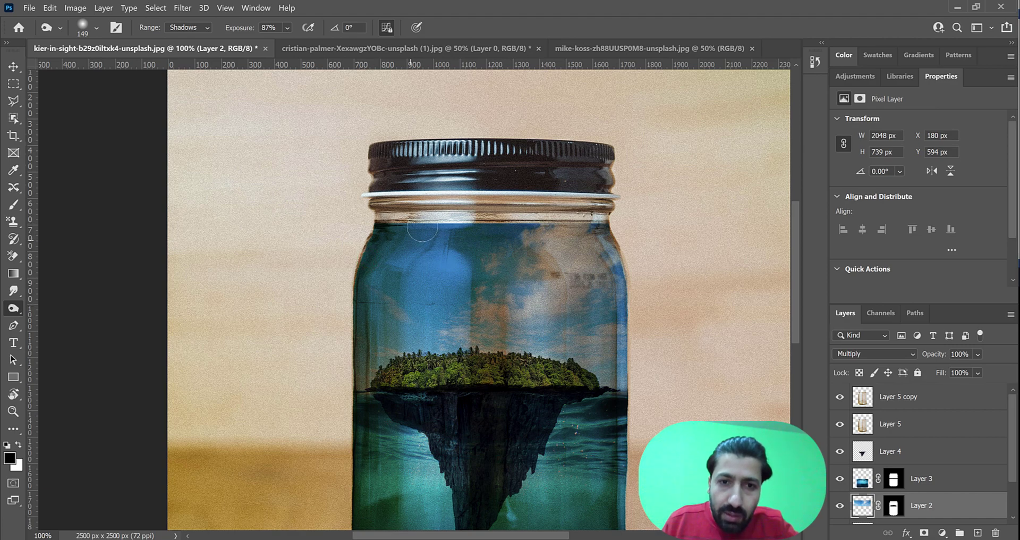
pyautogui.moveTo(583, 221); pyautogui.dragTo(510, 223)
# Burn the jar's lower side edge with Layer 2 active, and touch up the opposite side edge on Layer 3.
pyautogui.press('space')
pyautogui.moveTo(556, 309)
pyautogui.mouseDown()
pyautogui.moveTo(534, 137)
pyautogui.moveTo(696, 321)
pyautogui.moveTo(727, 441)
pyautogui.mouseUp()
pyautogui.scroll(-1, 920, 452)
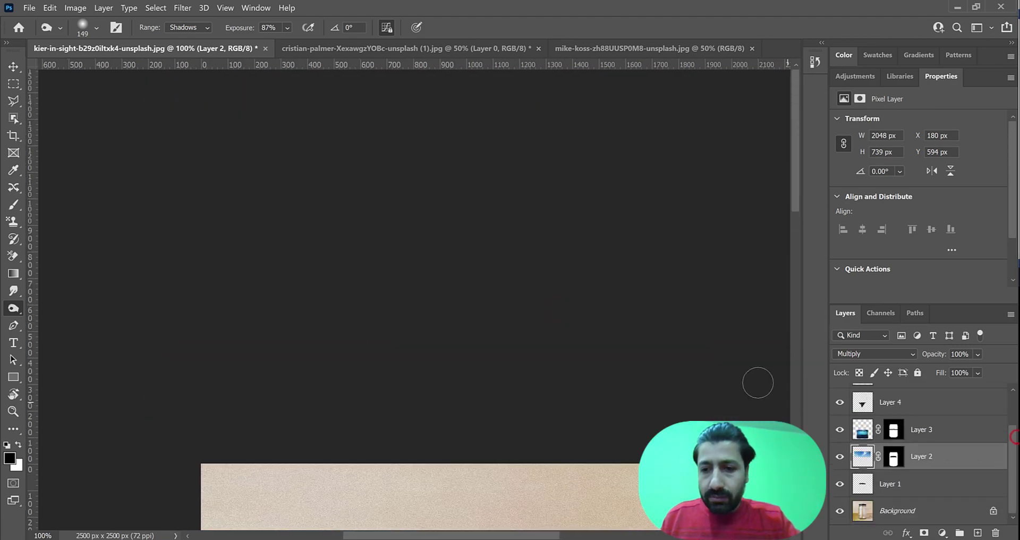
pyautogui.hotkey('ctrl', '0')
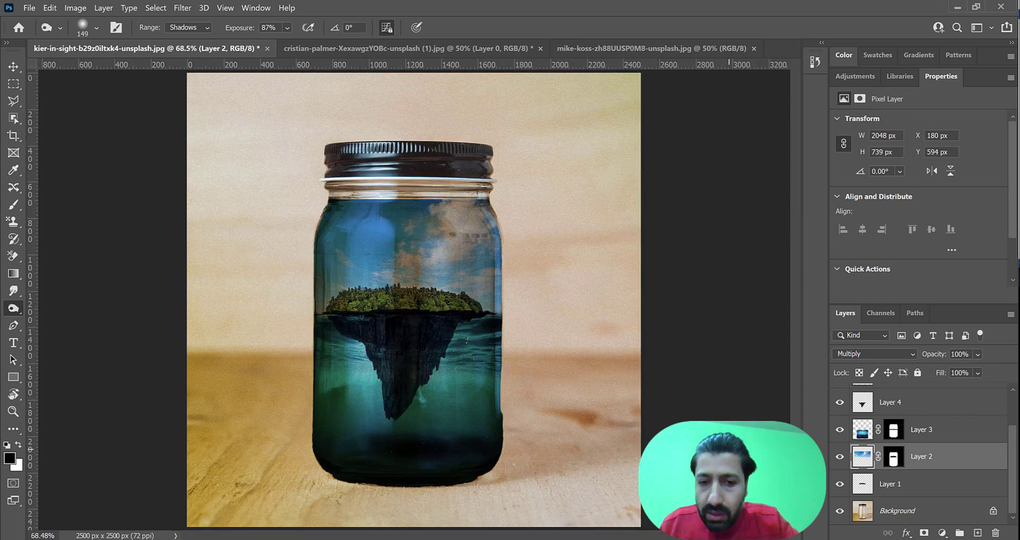
pyautogui.moveTo(497, 458); pyautogui.dragTo(497, 423)
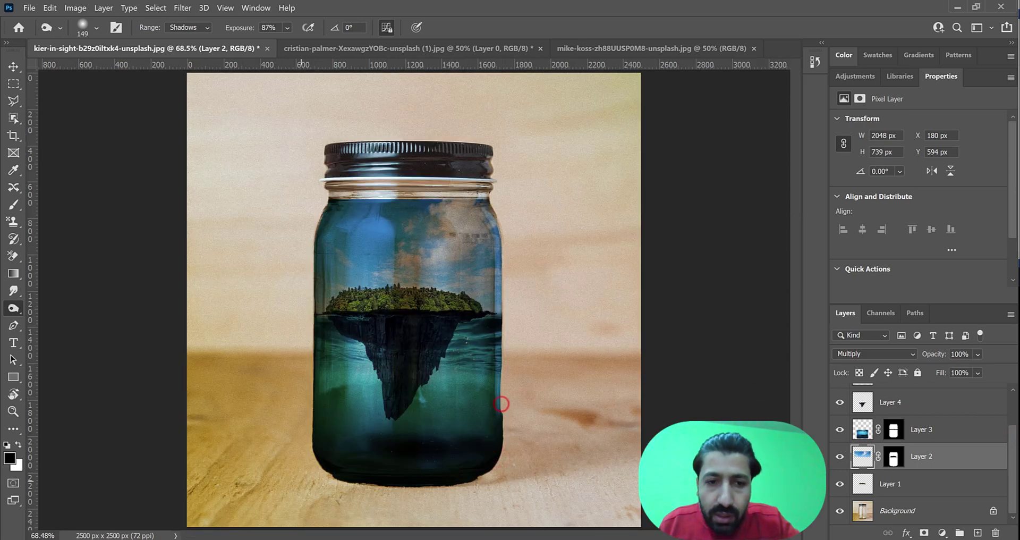
pyautogui.click(854, 433)
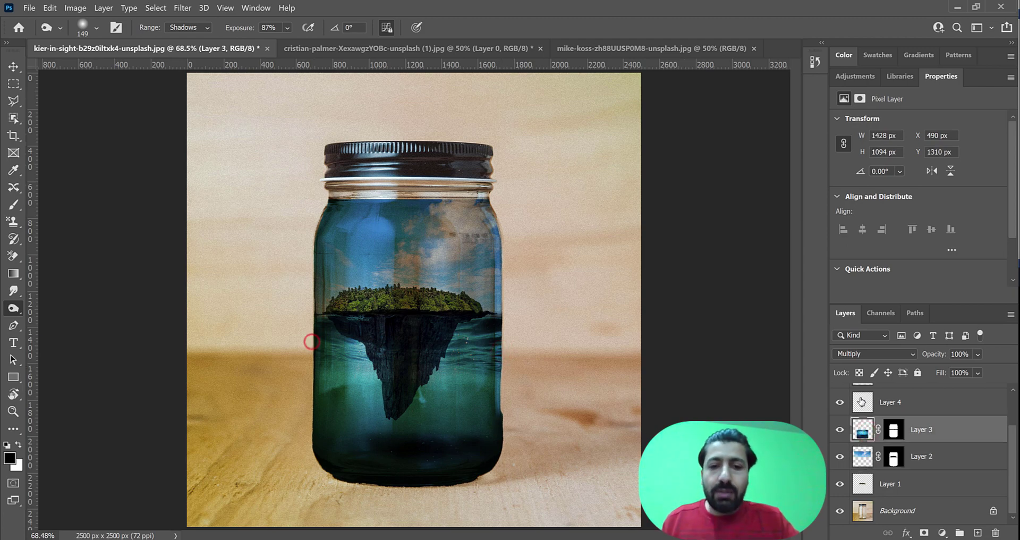
pyautogui.hotkey('ctrl', '-')
pyautogui.hotkey('ctrl', '-')
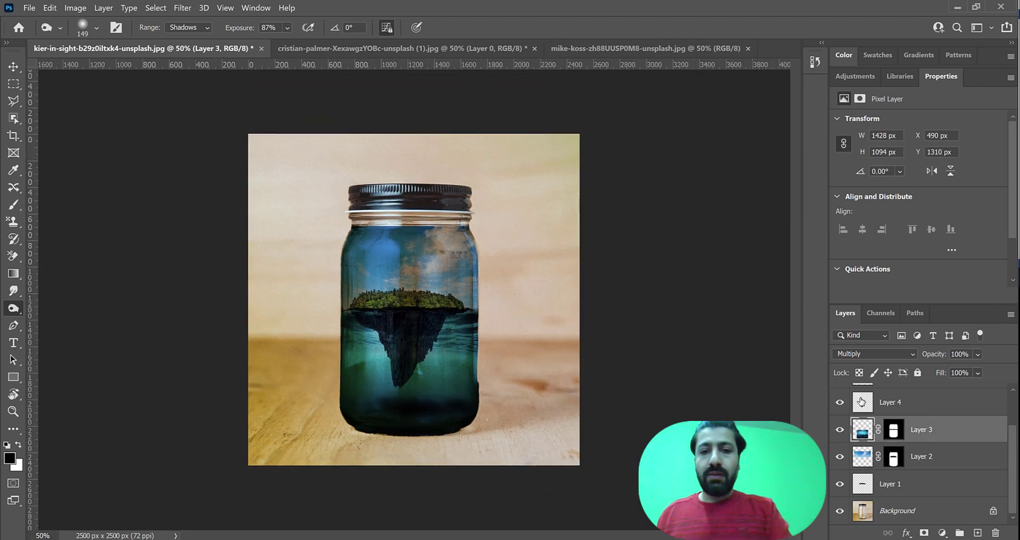